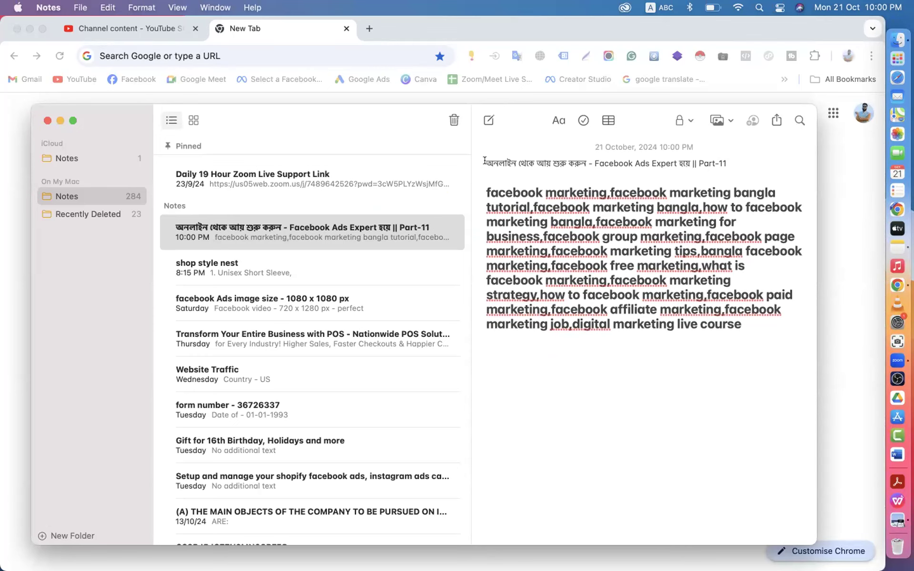
- Select 'Facebook Ads' in the note's title line and open the Facebook AD EXPERT Part-11 thumbnail in Preview
left_click_drag(484, 162, 646, 170)
left_click(671, 148)
left_click_drag(484, 159, 696, 157)
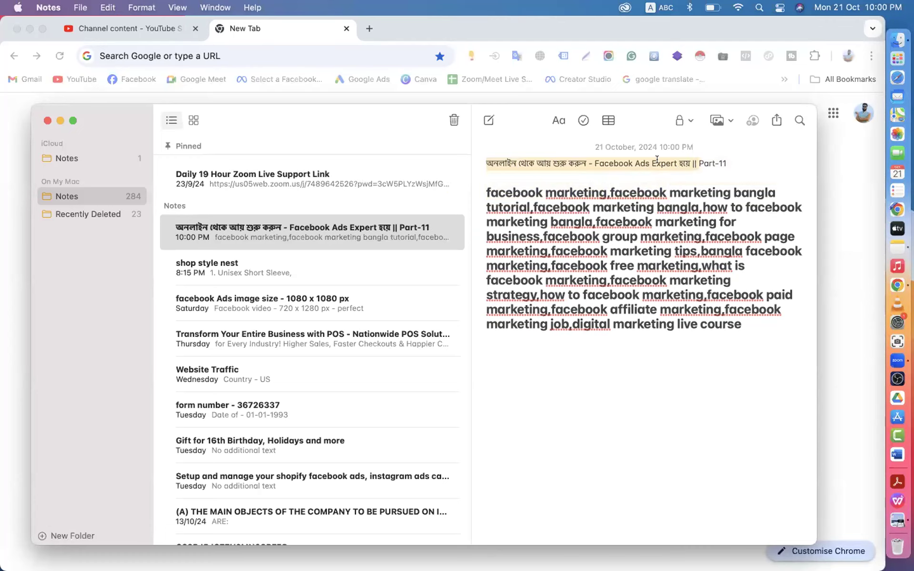
left_click(596, 160)
left_click_drag(596, 159, 650, 160)
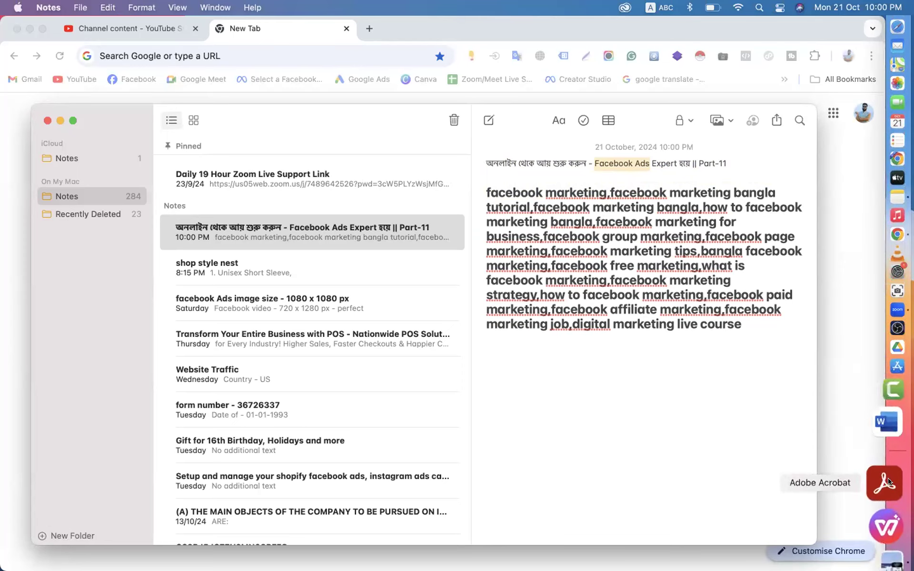
left_click(888, 528)
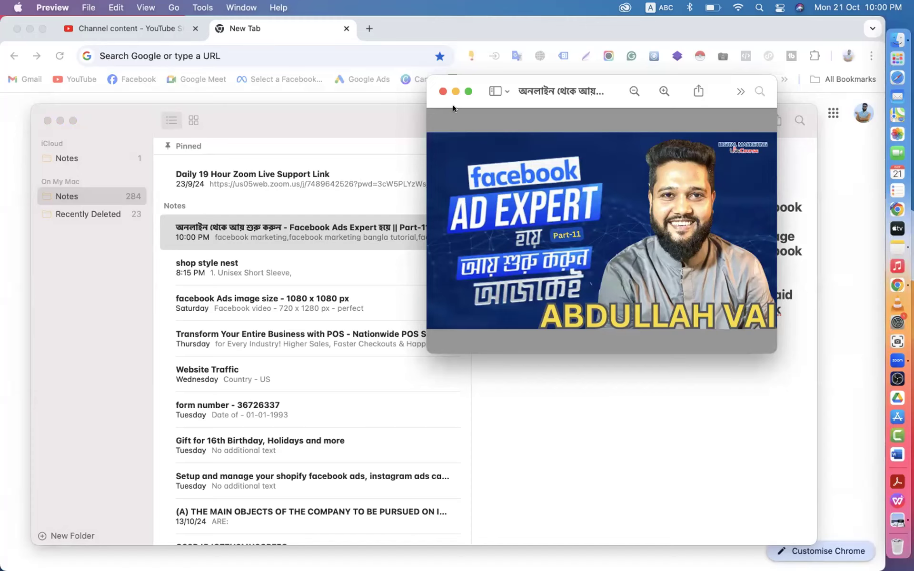
- Minimize the thumbnail, reselect 'Facebook Ads' in the title, then reopen and minimize the thumbnail again
left_click(455, 91)
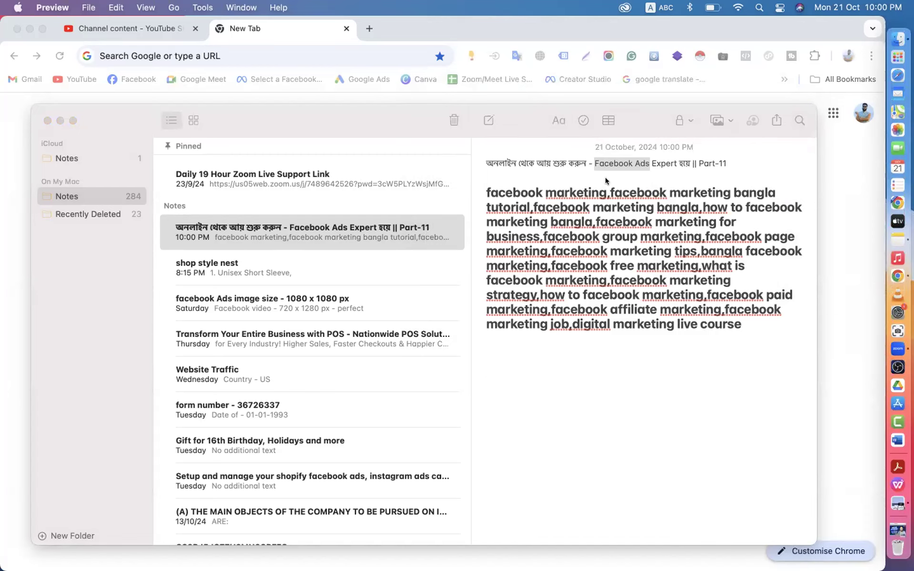
left_click(592, 159)
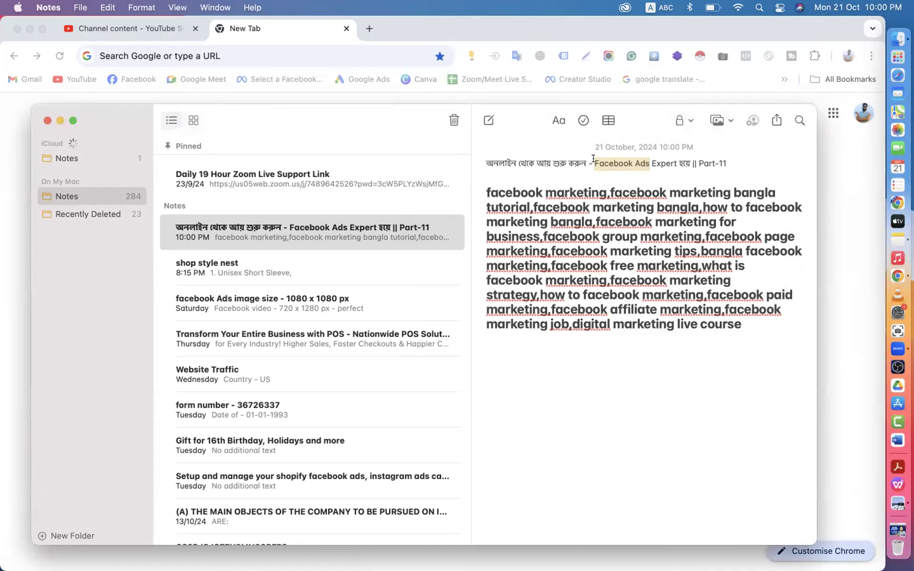
left_click_drag(593, 159, 646, 161)
left_click(888, 502)
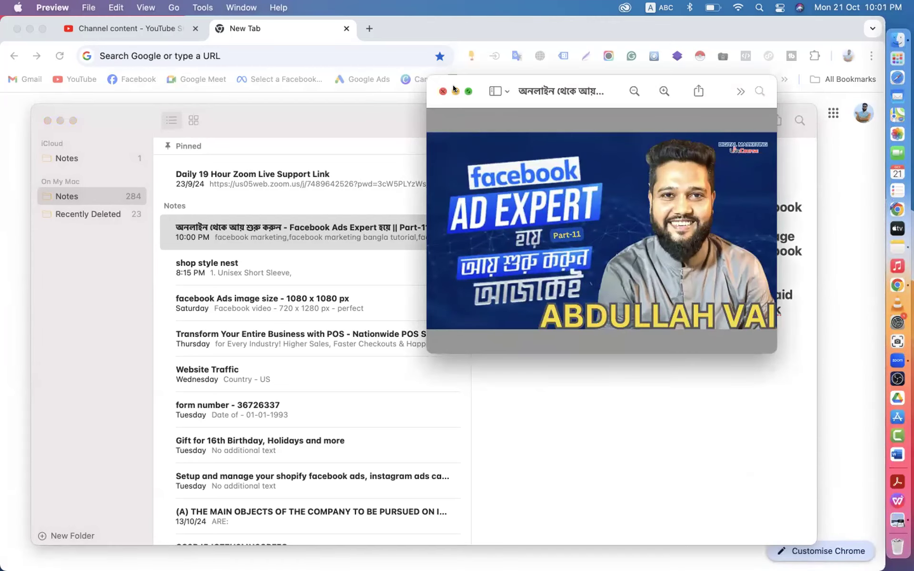
left_click(456, 91)
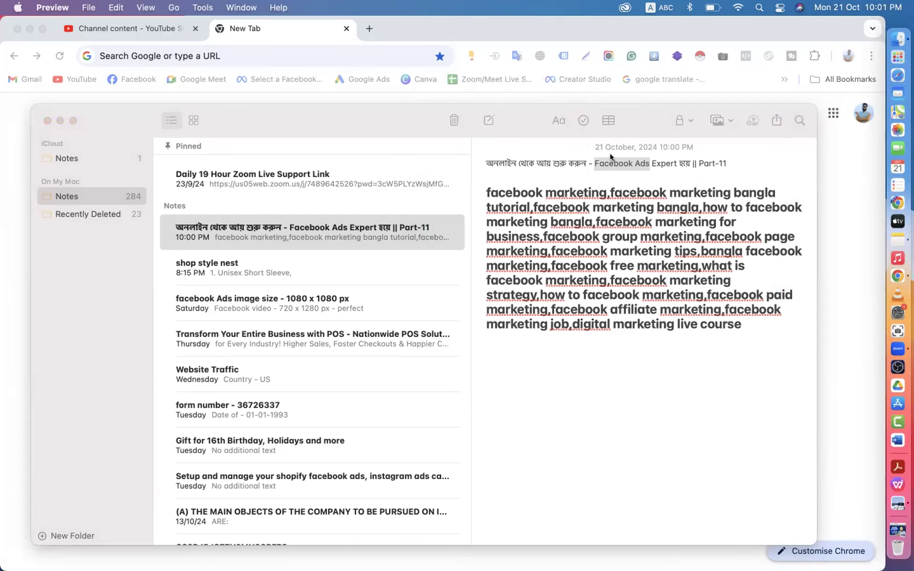
left_click(610, 157)
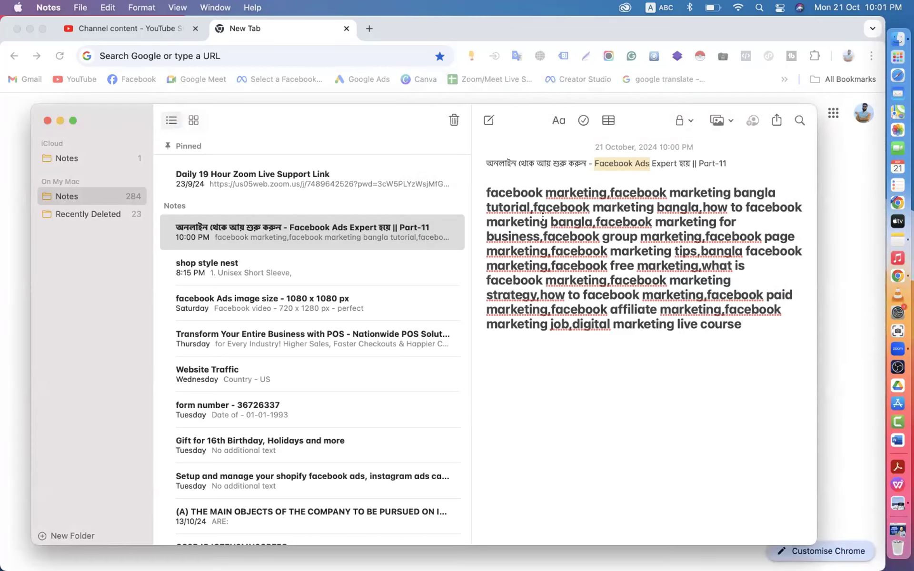
left_click_drag(481, 187, 739, 324)
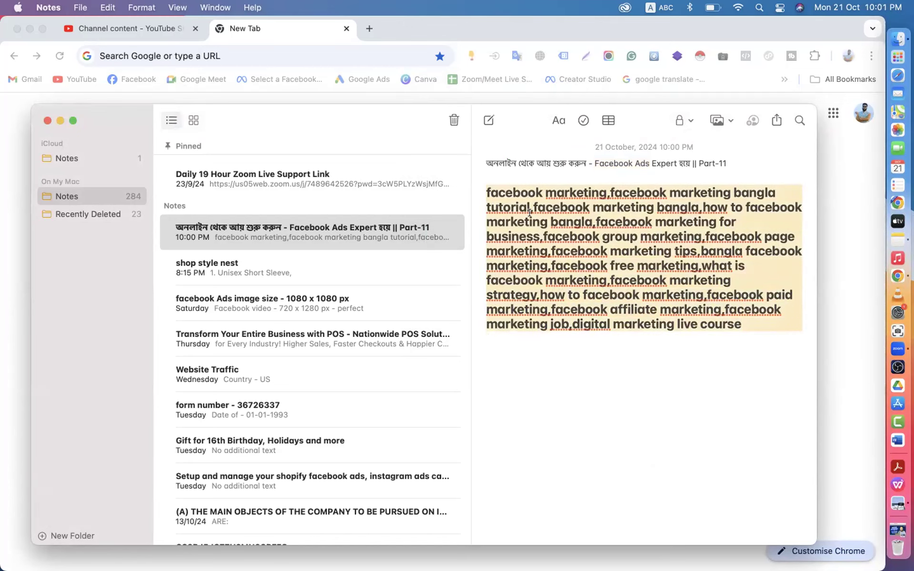
left_click(510, 192)
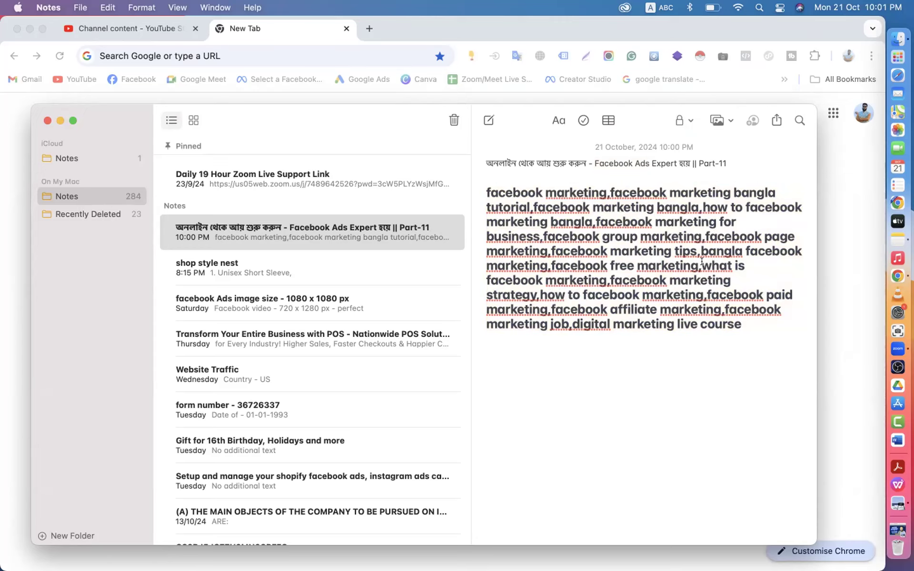
- Insert 'facebook ads,' before 'digital marketing live course' in the keyword list
left_click_drag(576, 323, 737, 325)
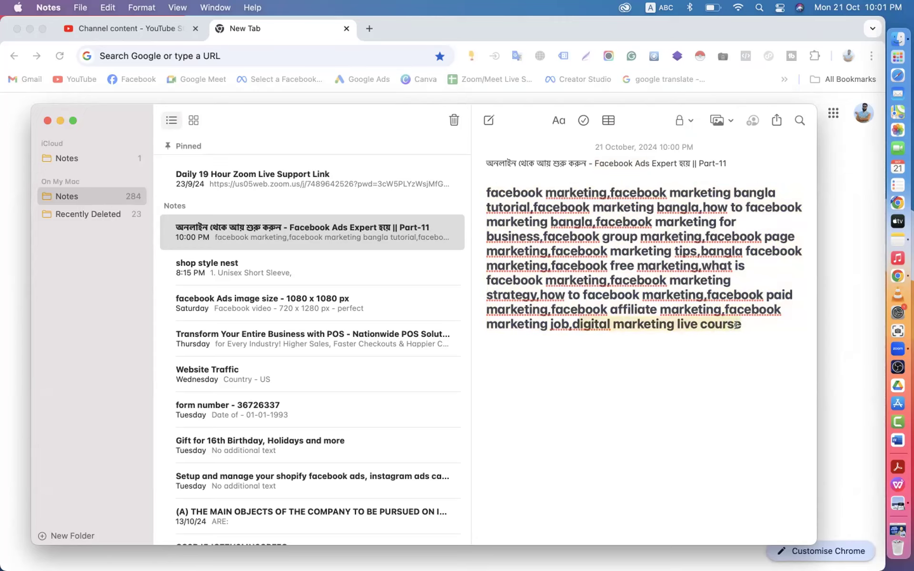
left_click(572, 322)
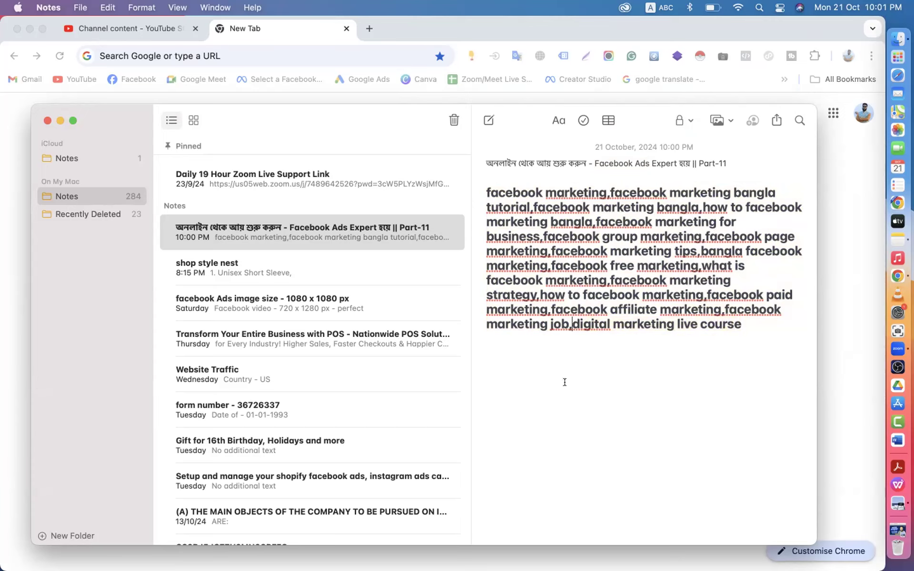
type("facebook")
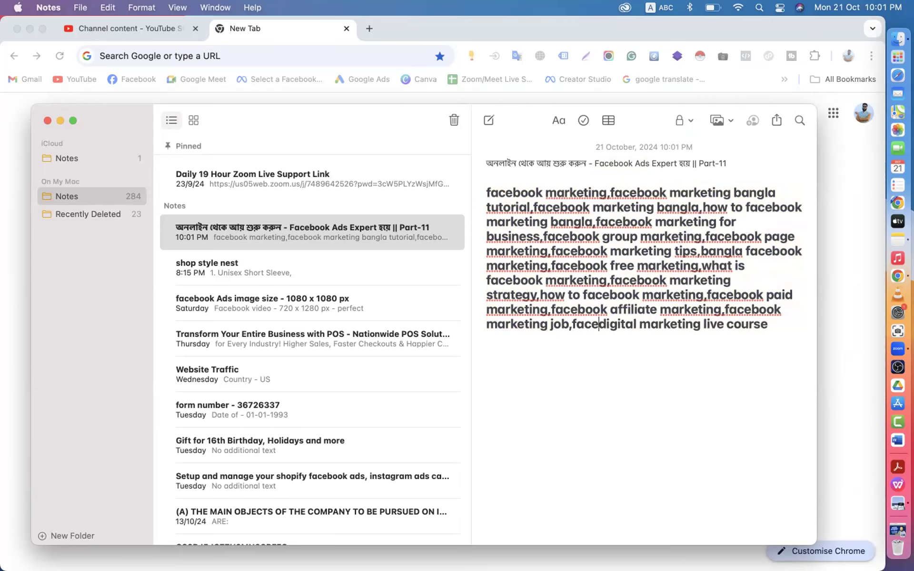
type(" ads")
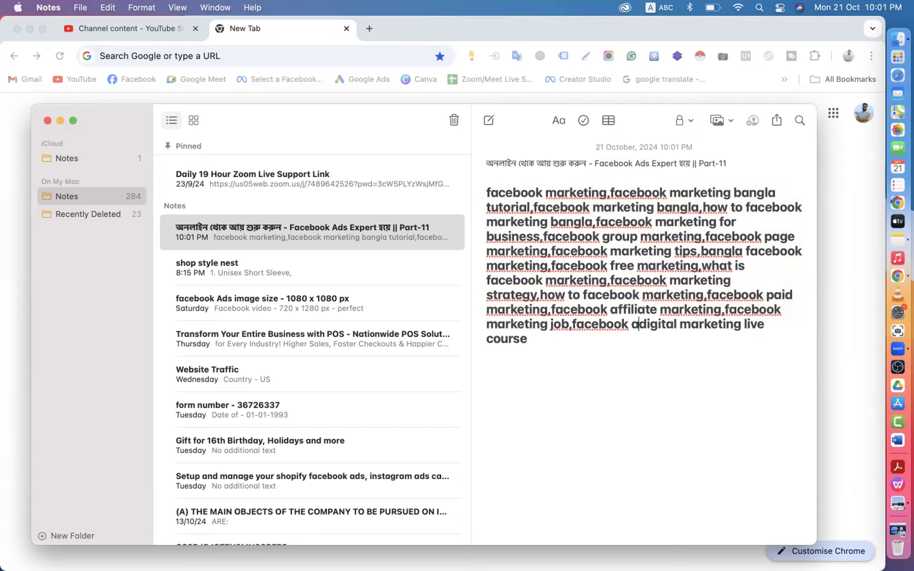
type(",d")
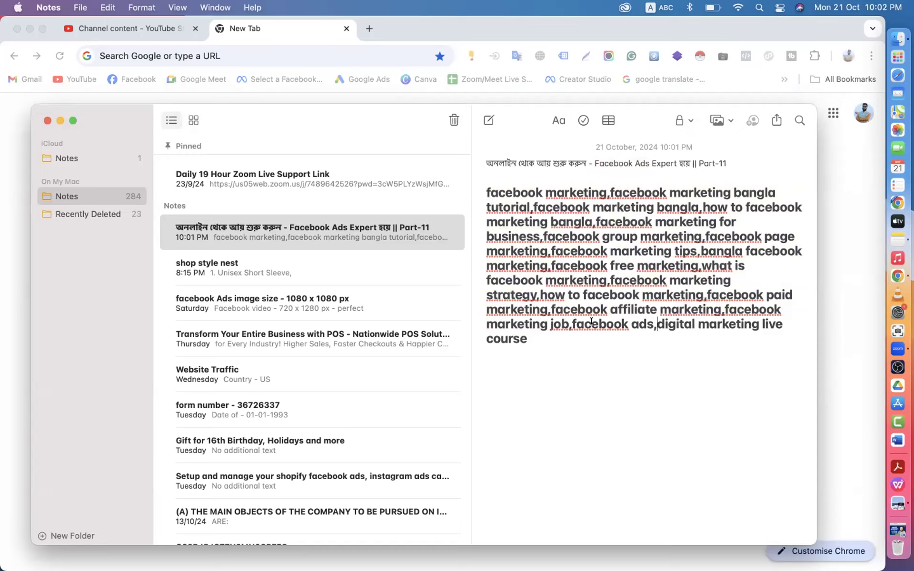
- Scroll back up to check 'Facebook Ads Expert' in the title line
scroll(591, 322, "up", 3)
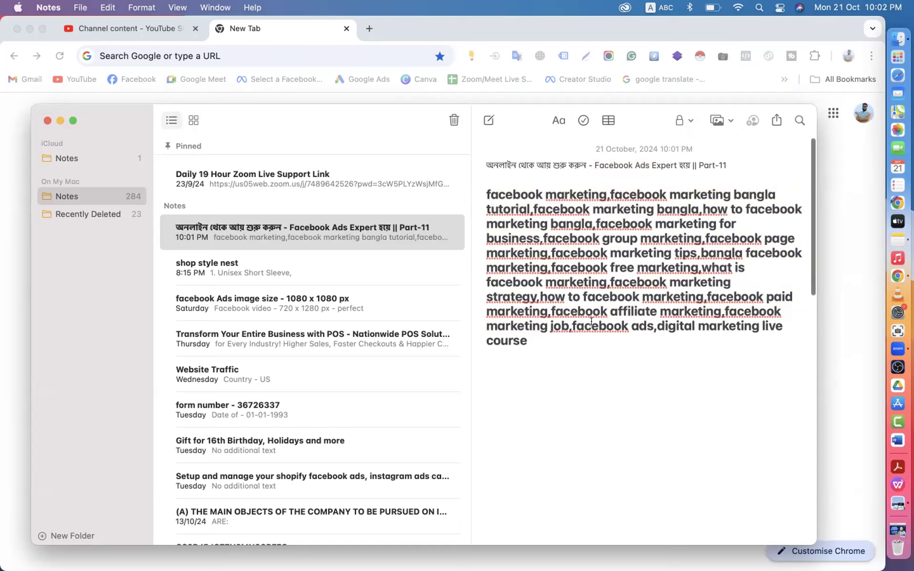
left_click_drag(594, 160, 657, 163)
left_click(600, 320)
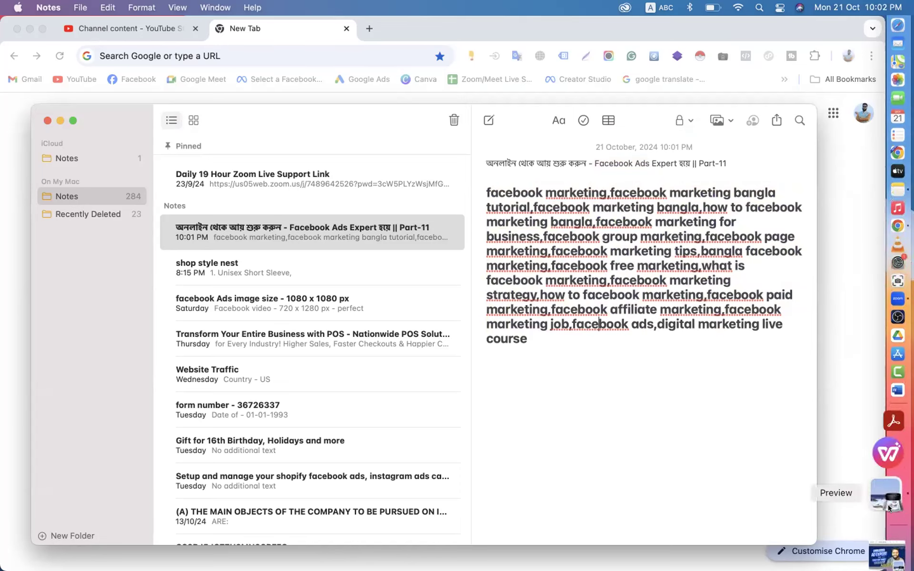
left_click(886, 527)
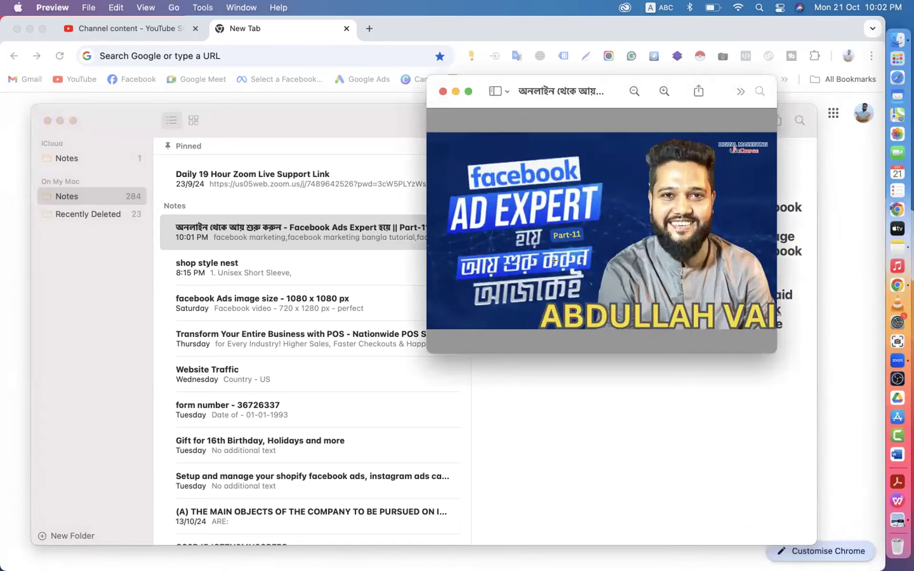
left_click(455, 91)
key("super+h")
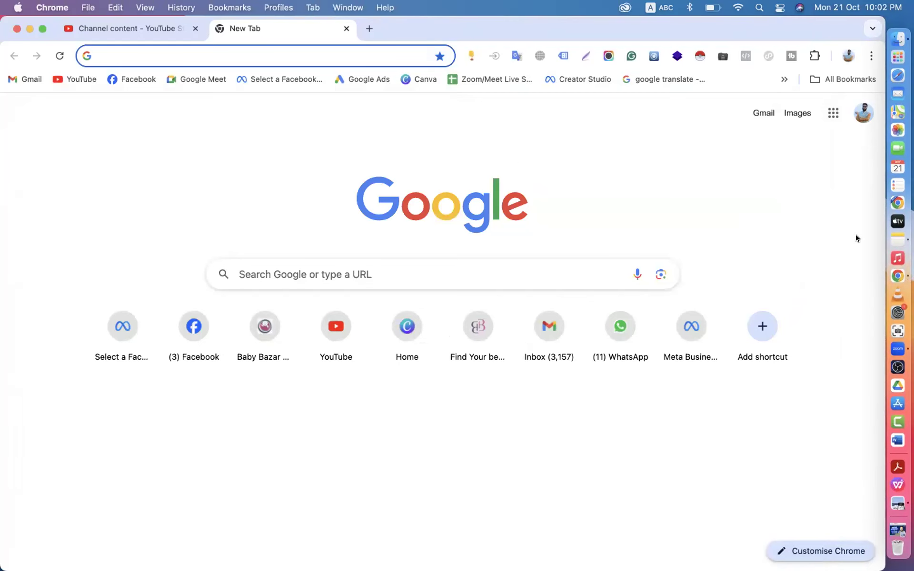
left_click(884, 241)
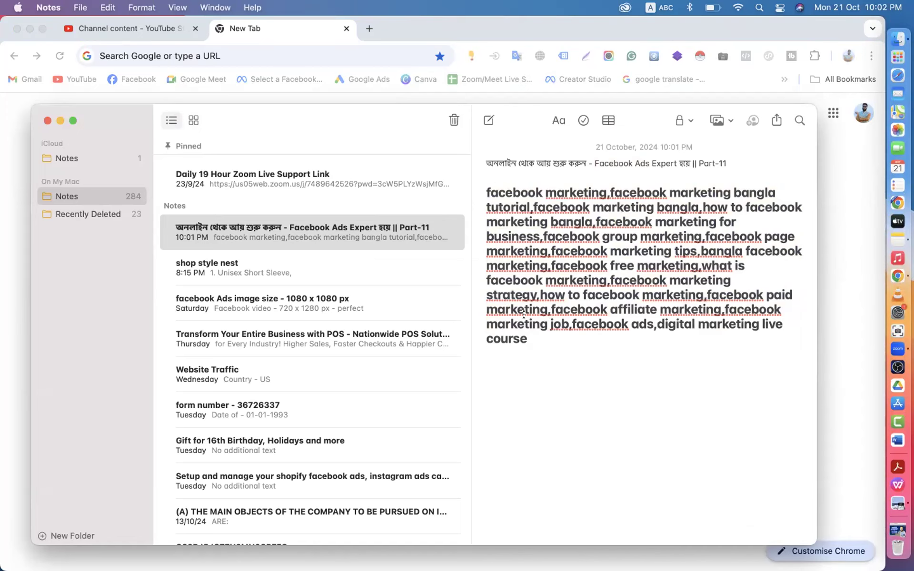
scroll(524, 314, "down", 10)
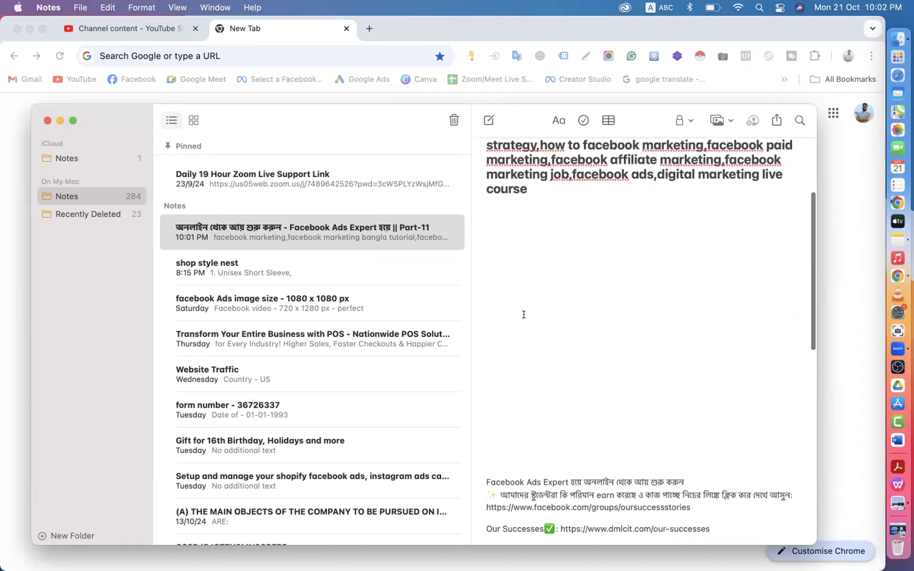
scroll(523, 311, "down", 6)
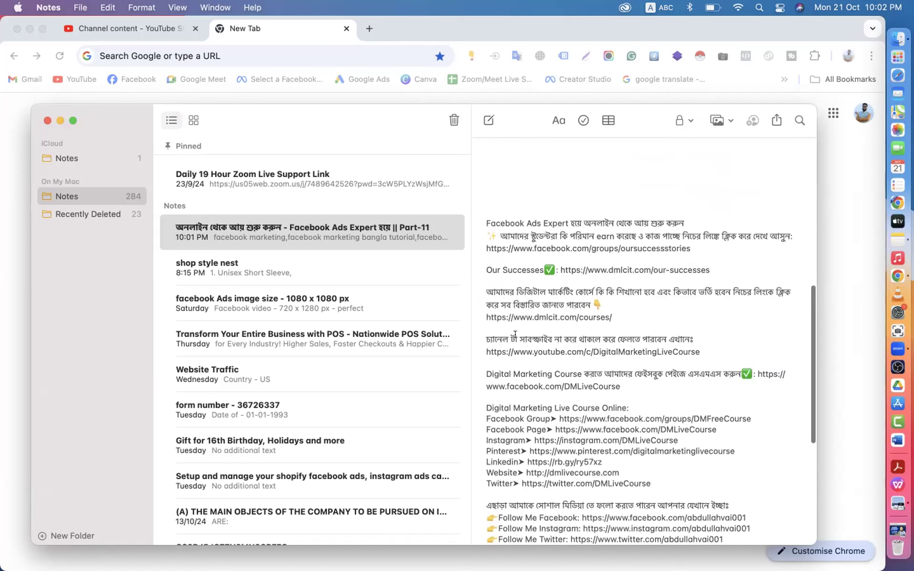
left_click_drag(483, 222, 698, 213)
scroll(699, 214, "up", 10)
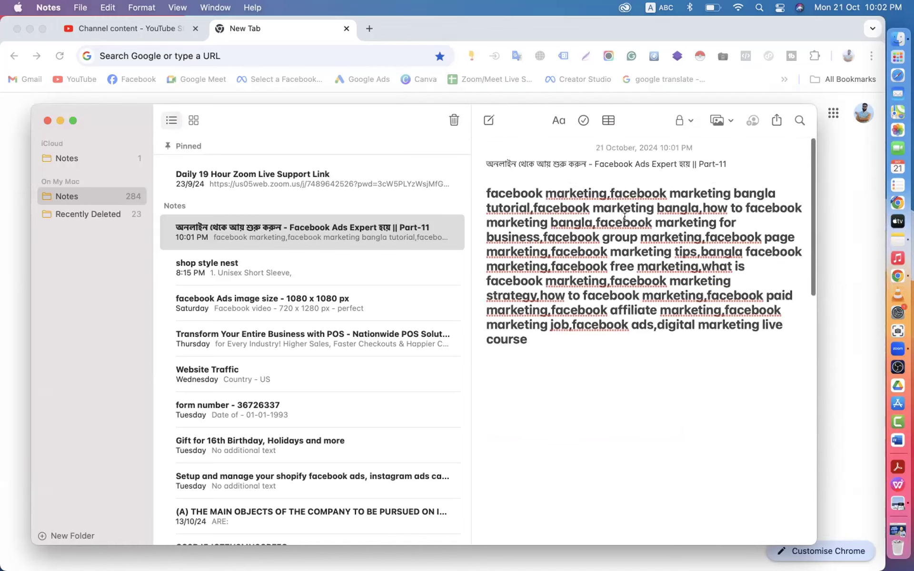
left_click_drag(482, 158, 703, 160)
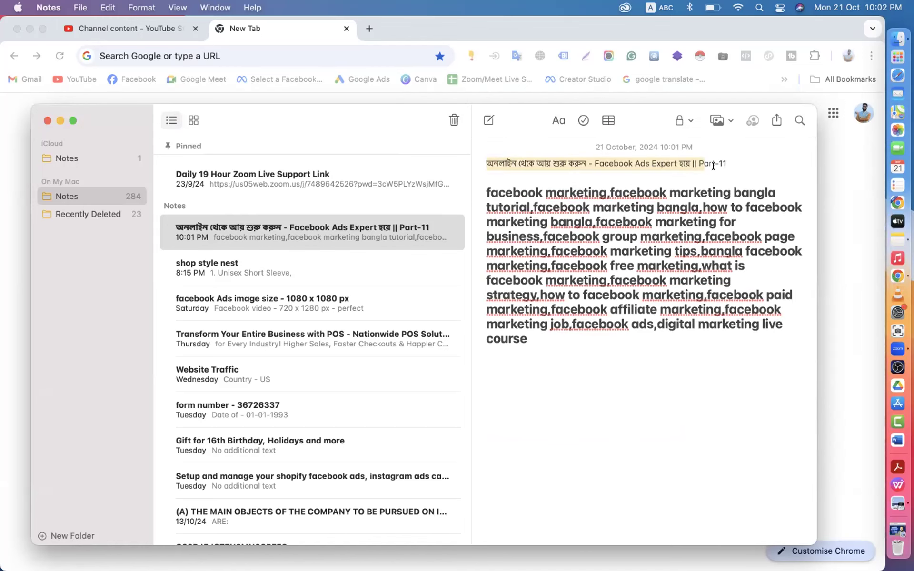
left_click_drag(727, 163, 483, 161)
scroll(597, 335, "down", 5)
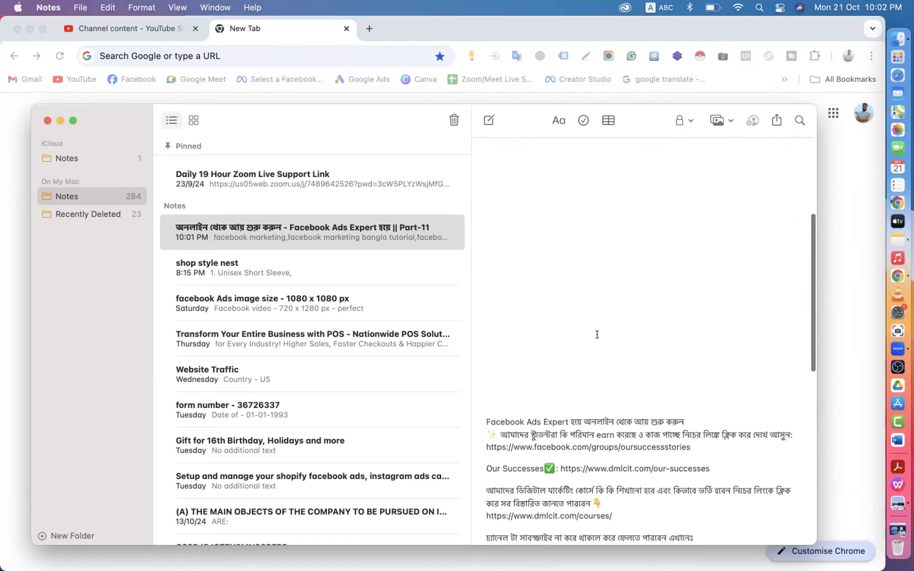
scroll(597, 334, "down", 2)
left_click_drag(483, 397, 696, 400)
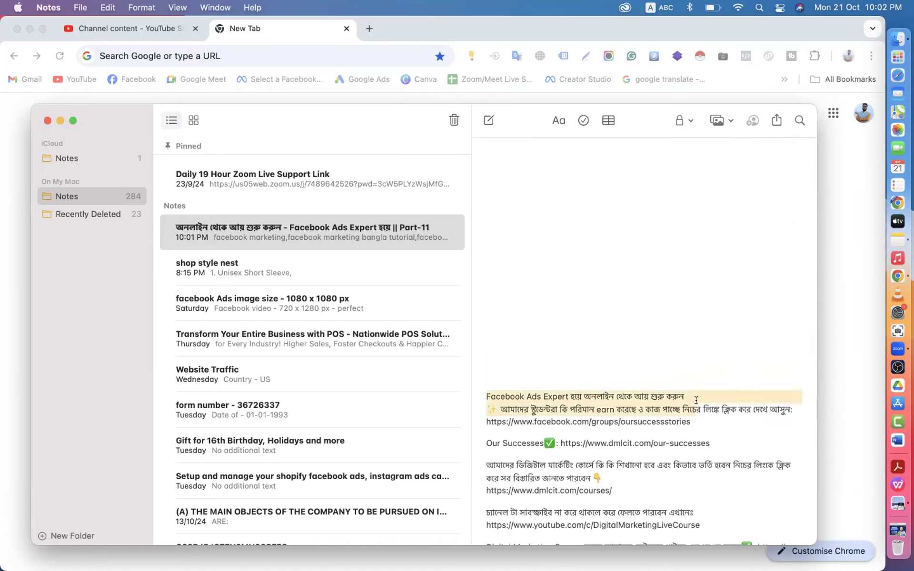
left_click(695, 400)
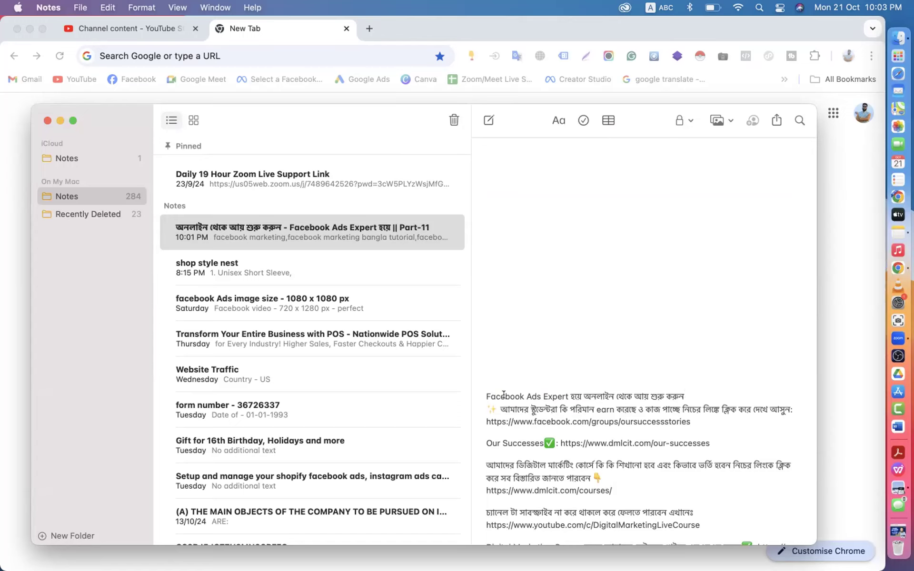
left_click(481, 394)
- Check 'Facebook Ads' at the description's start, then add a blank line after the first line
left_click_drag(481, 394, 540, 395)
scroll(540, 395, "down", 4)
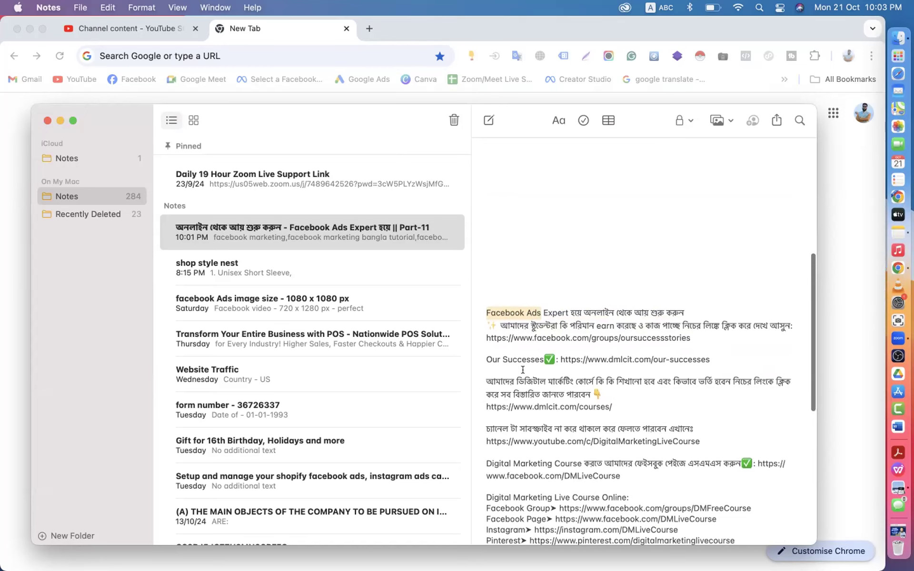
scroll(523, 369, "down", 3)
left_click(526, 318)
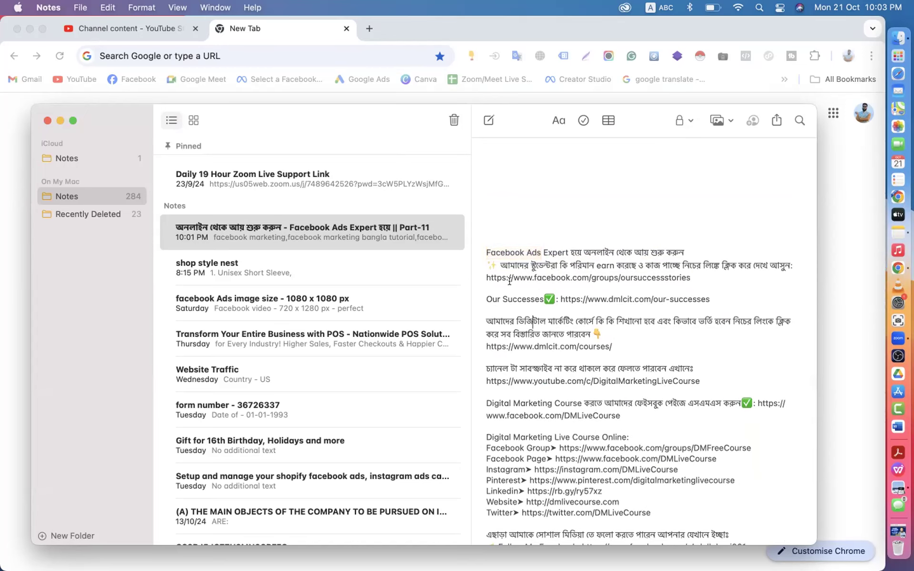
left_click(683, 248)
key("Return")
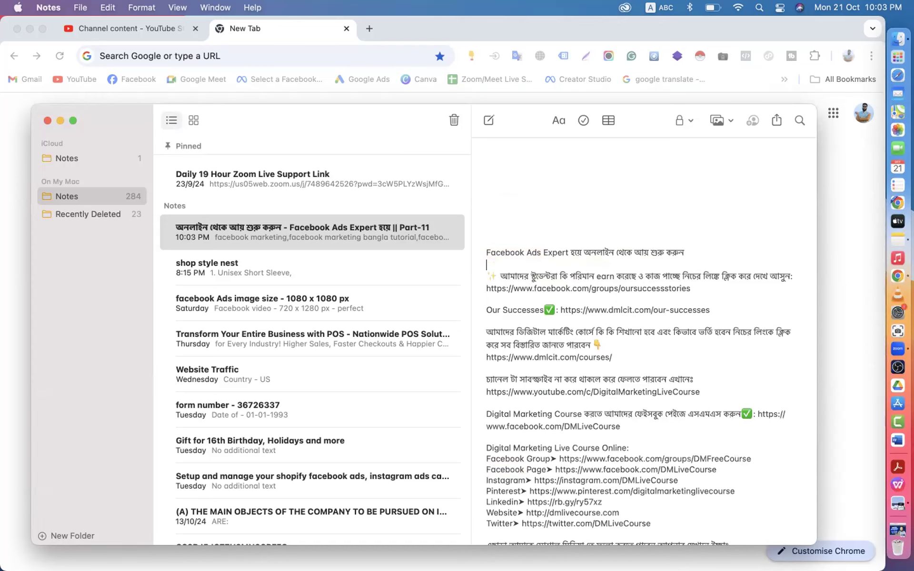
- Scroll down to the Related Keywords paragraph
scroll(641, 292, "down", 3)
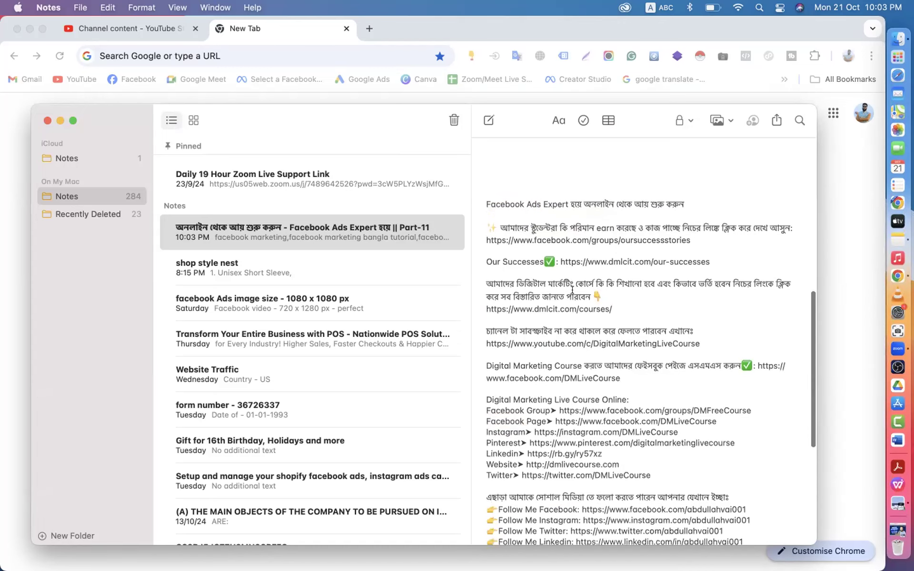
scroll(561, 309, "down", 5)
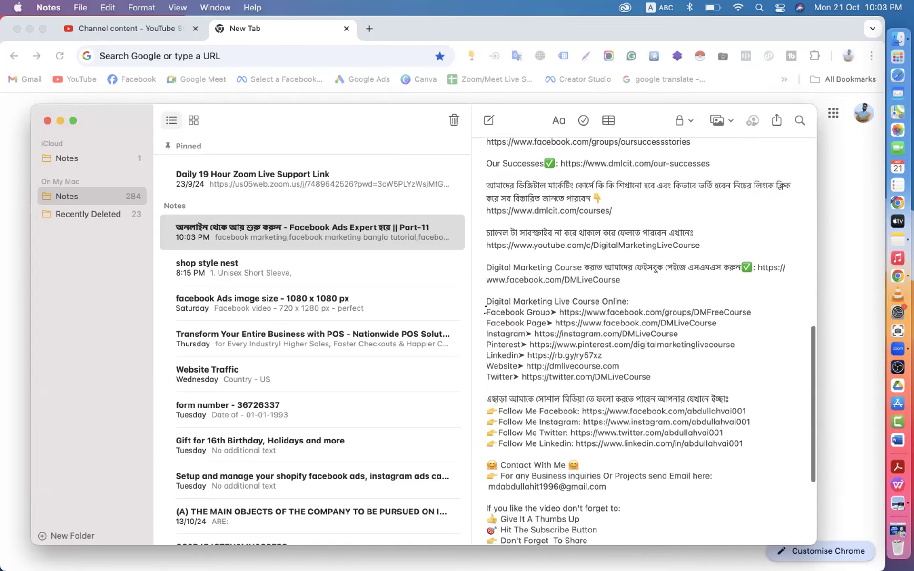
scroll(583, 364, "down", 3)
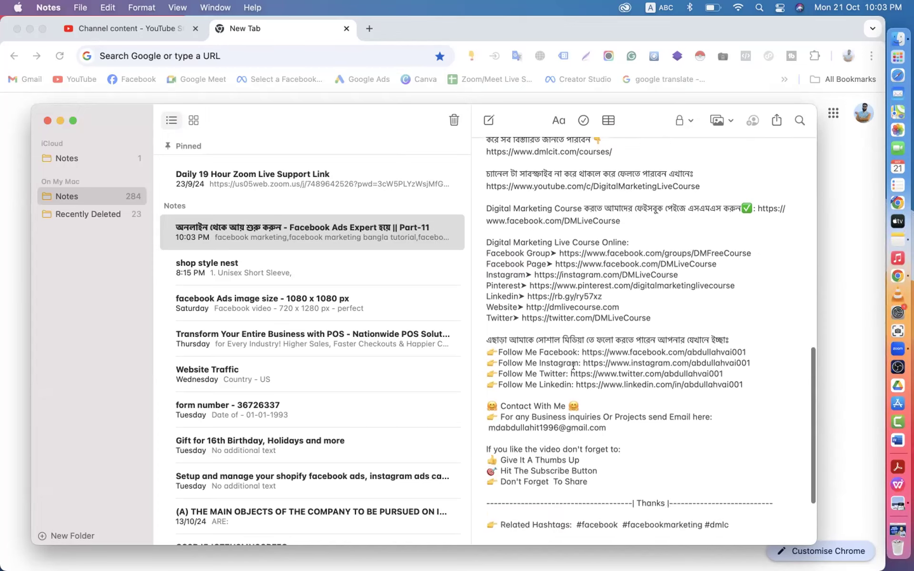
scroll(663, 353, "down", 4)
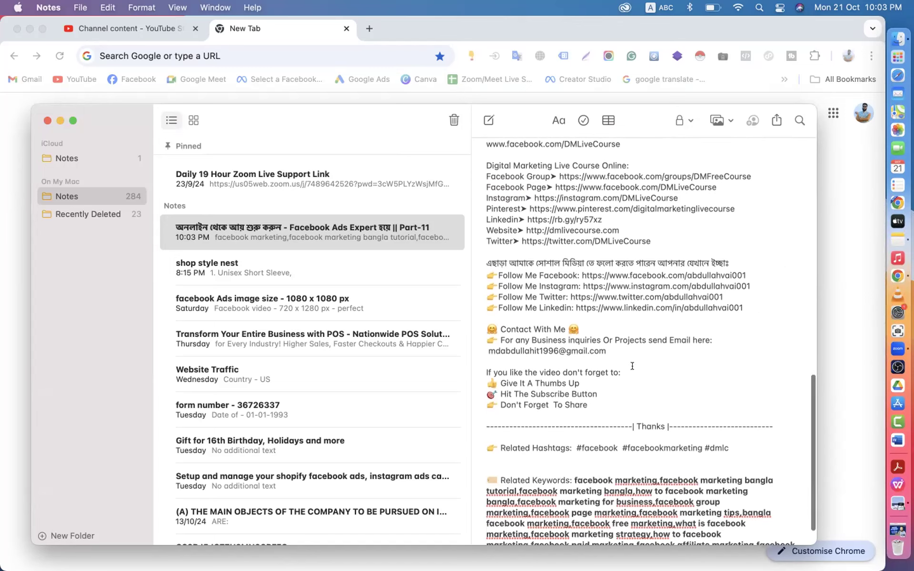
scroll(581, 375, "down", 2)
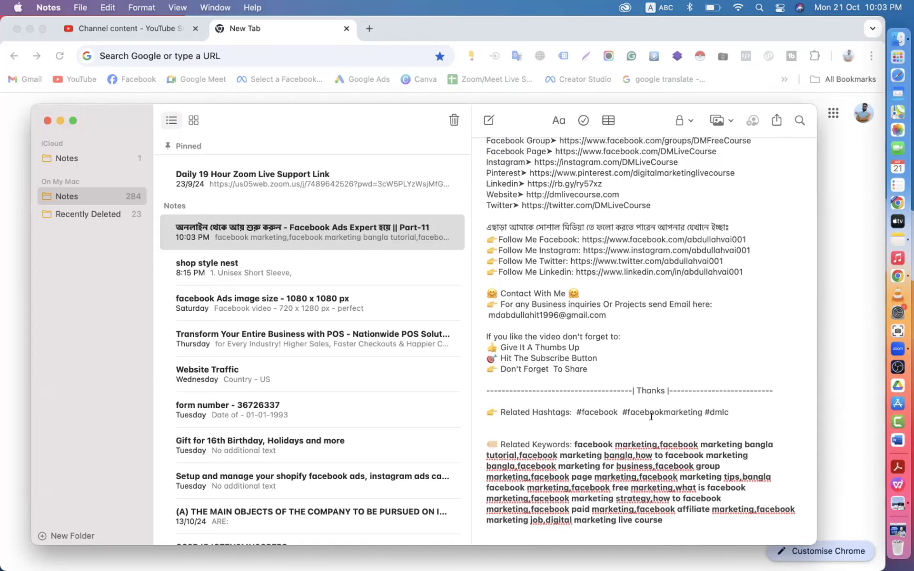
- Append 'ads' to #facebook so the first hashtag reads #facebookads
left_click(614, 411)
type("ads")
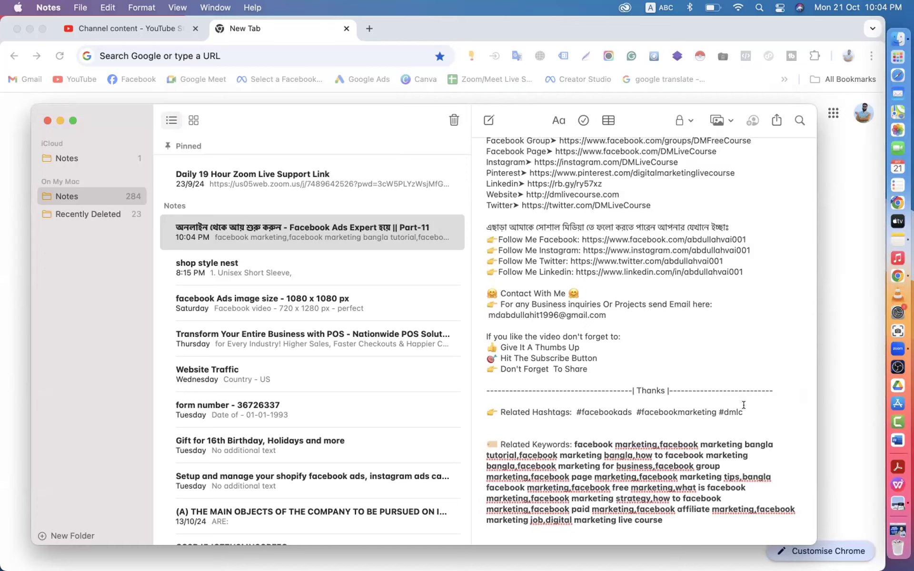
left_click_drag(577, 406, 737, 403)
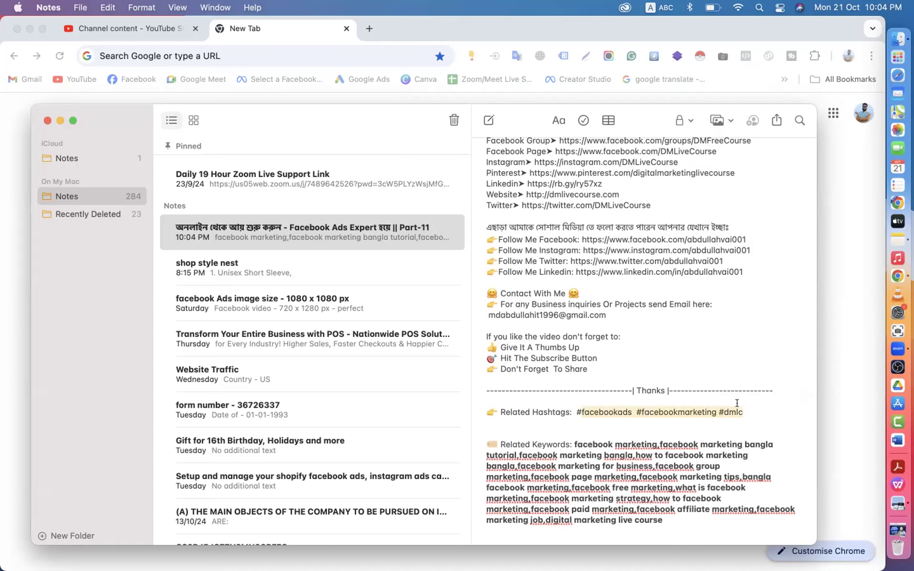
left_click(749, 406)
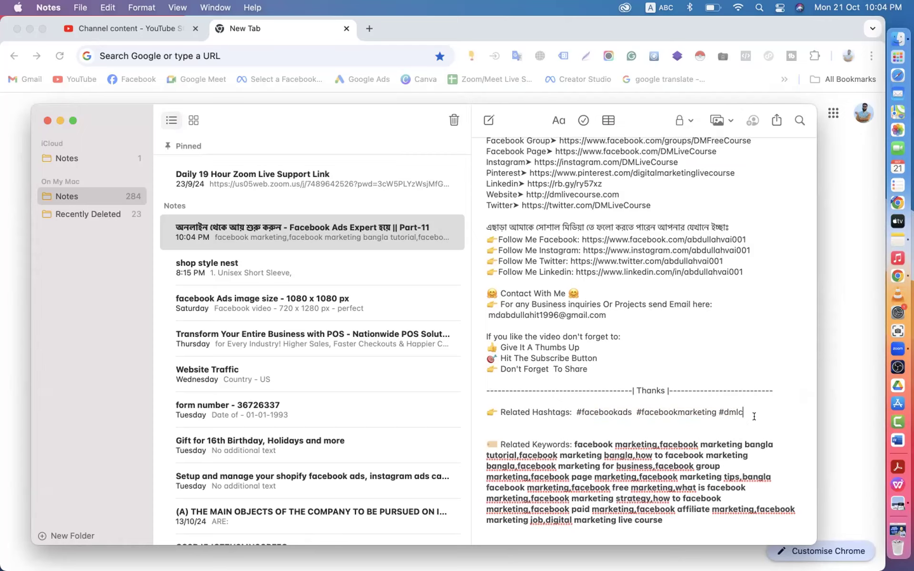
- Place the insertion point at the end of the hashtag line, after #dmlc
left_click_drag(495, 412, 570, 411)
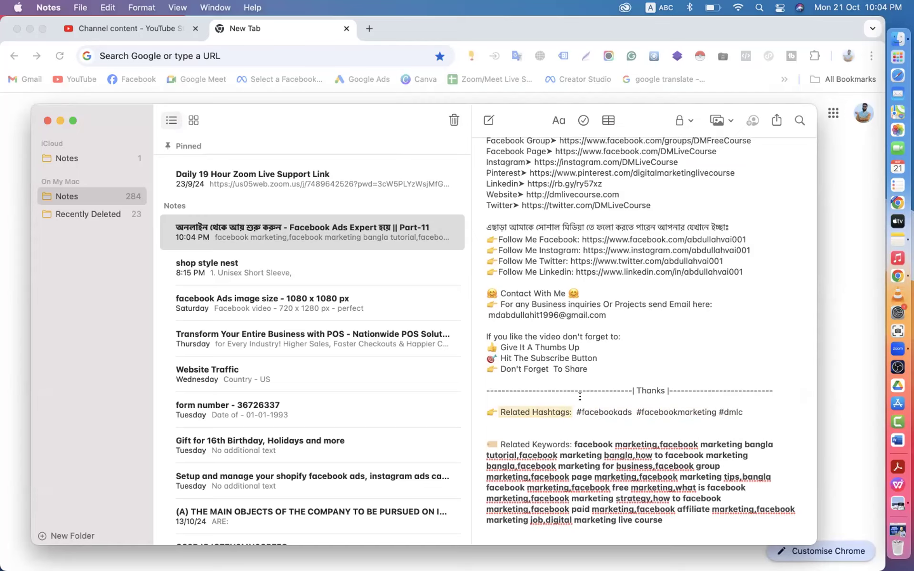
scroll(579, 396, "up", 5)
scroll(611, 329, "down", 2)
scroll(611, 329, "down", 4)
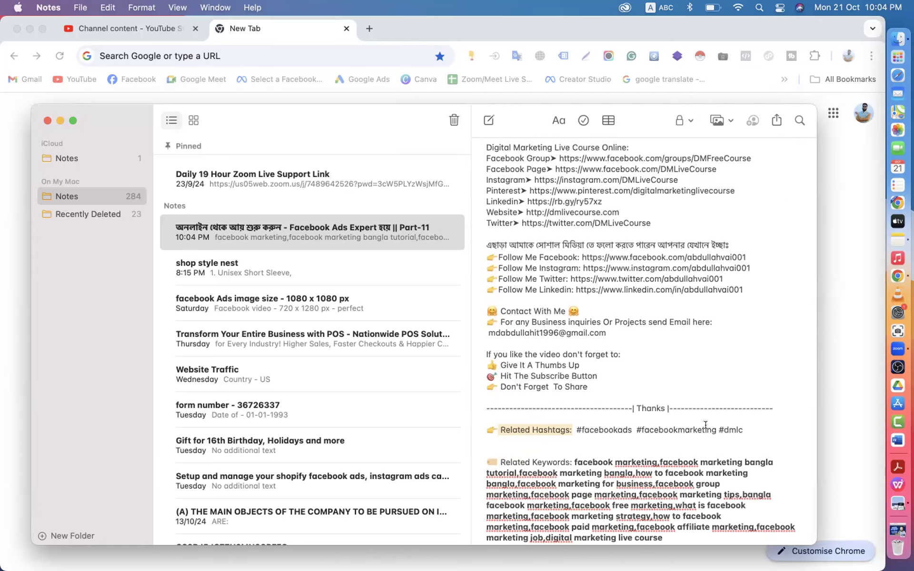
scroll(705, 425, "down", 1)
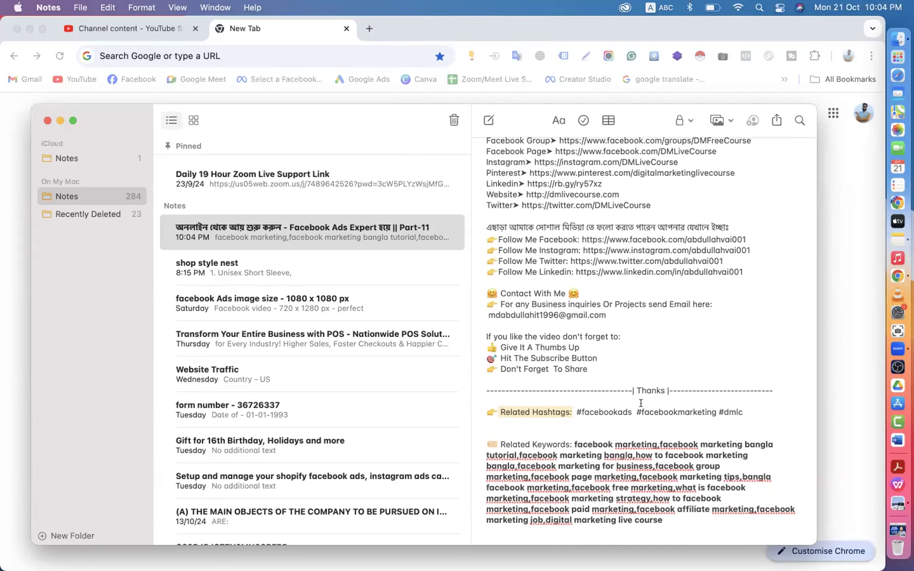
left_click(714, 411)
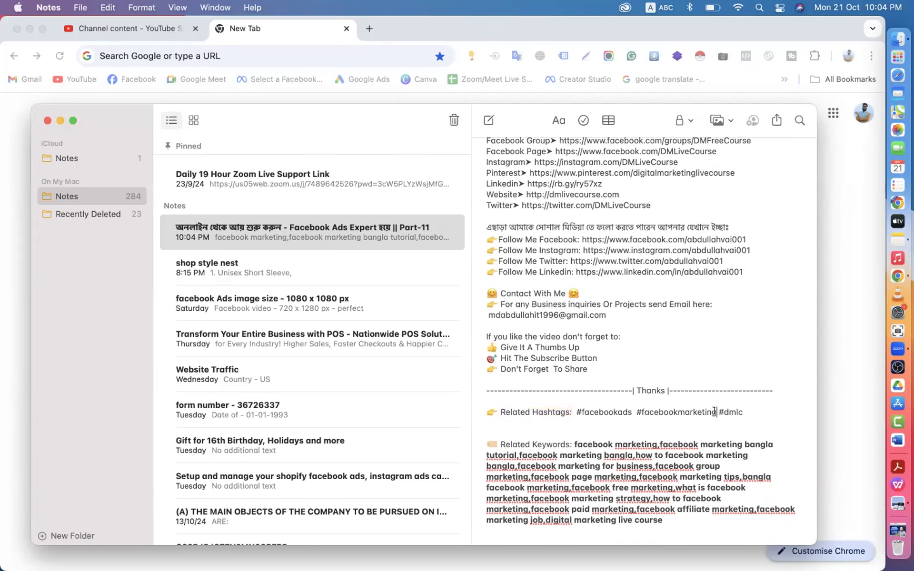
- Type #facebook_marketing_bangla #facebook_ads_tutorial #fbads after #dmlc, fixing the 'bangls' typo
left_click(745, 413)
type("#facebook_marketing")
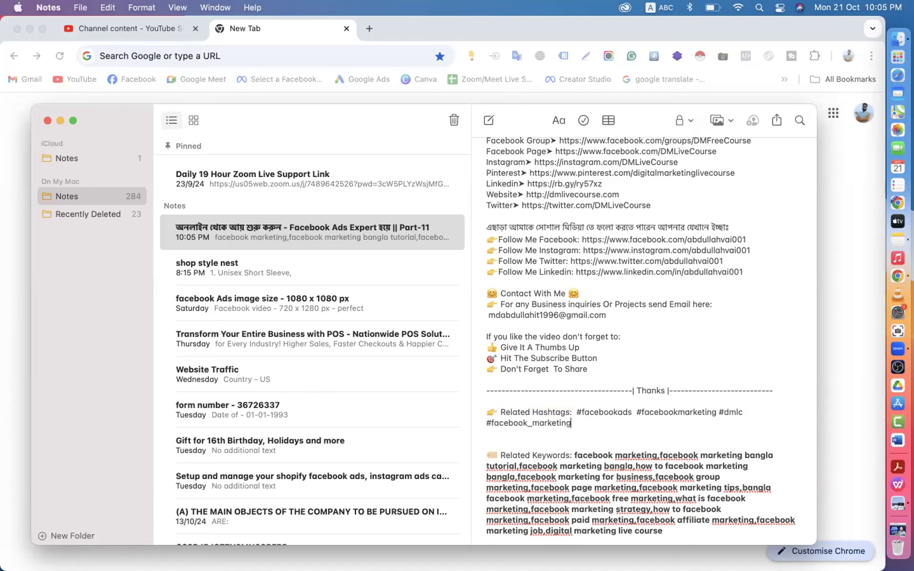
type("_bangls")
key("BackSpace")
type("a #facebook_ads")
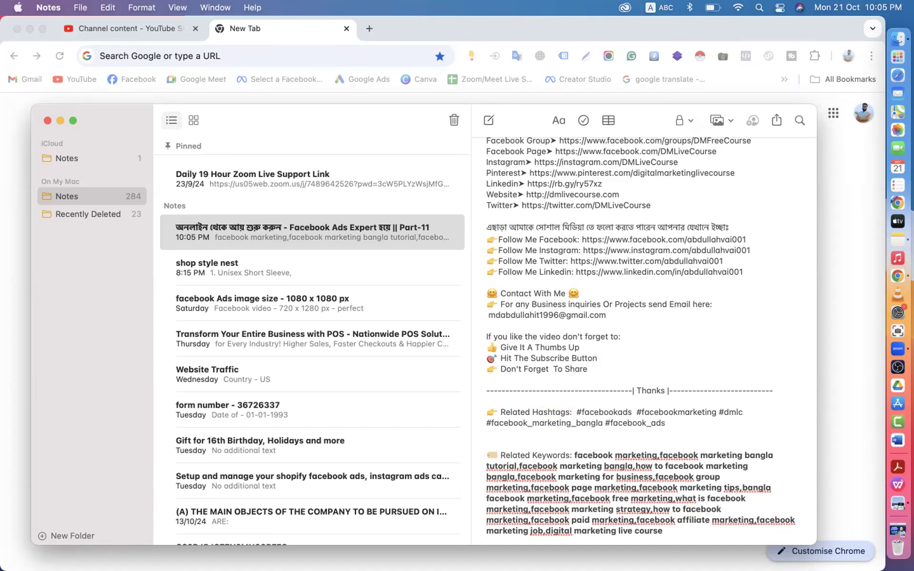
type("_tutorial #fbads")
scroll(677, 409, "down", 1)
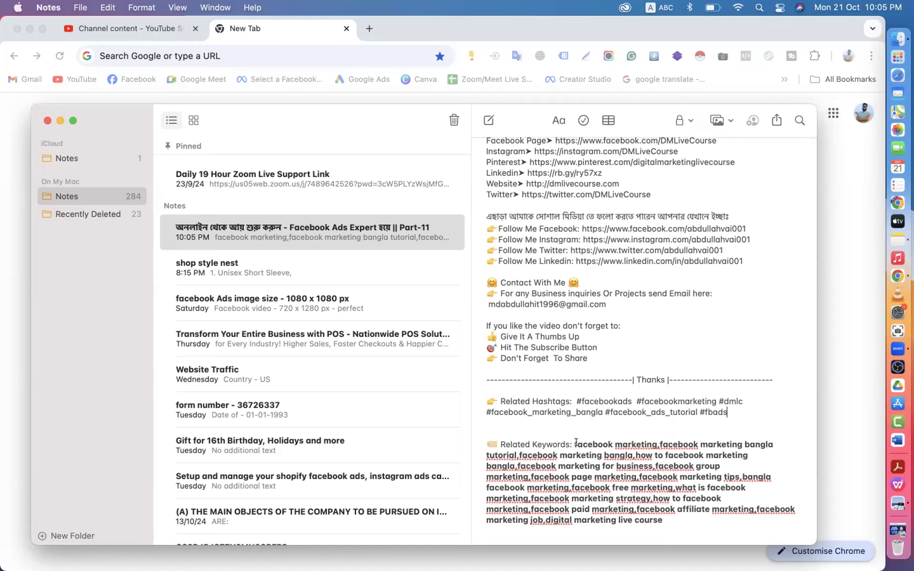
key("super+z")
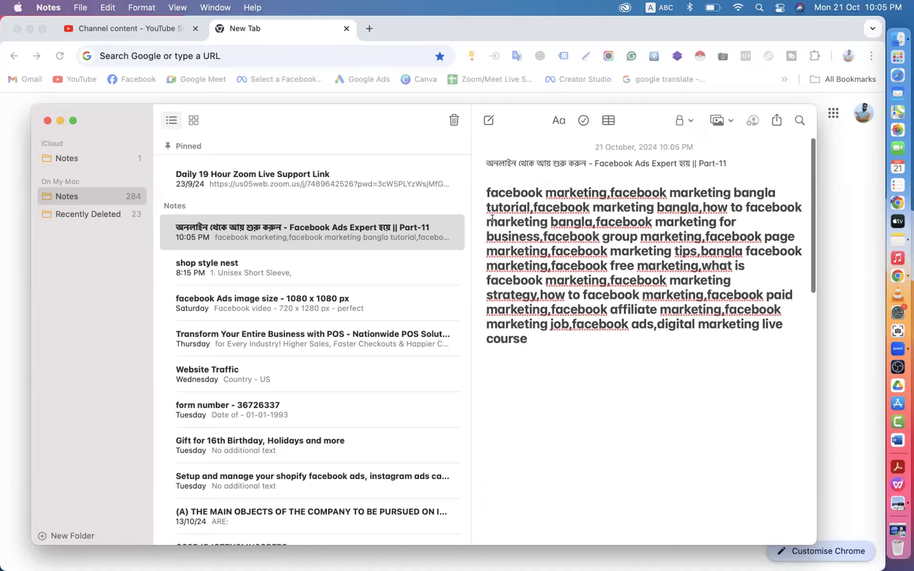
left_click_drag(485, 187, 523, 335)
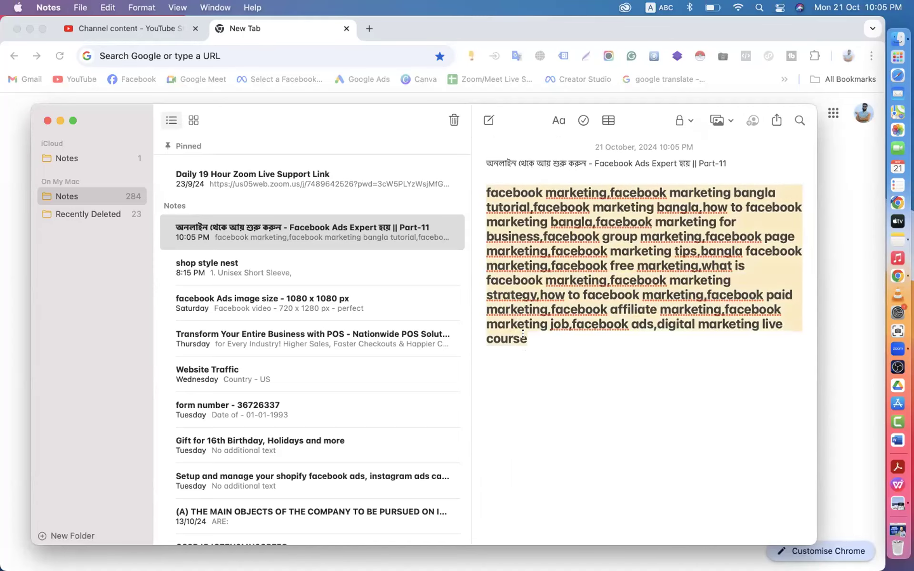
key("super+shift+z")
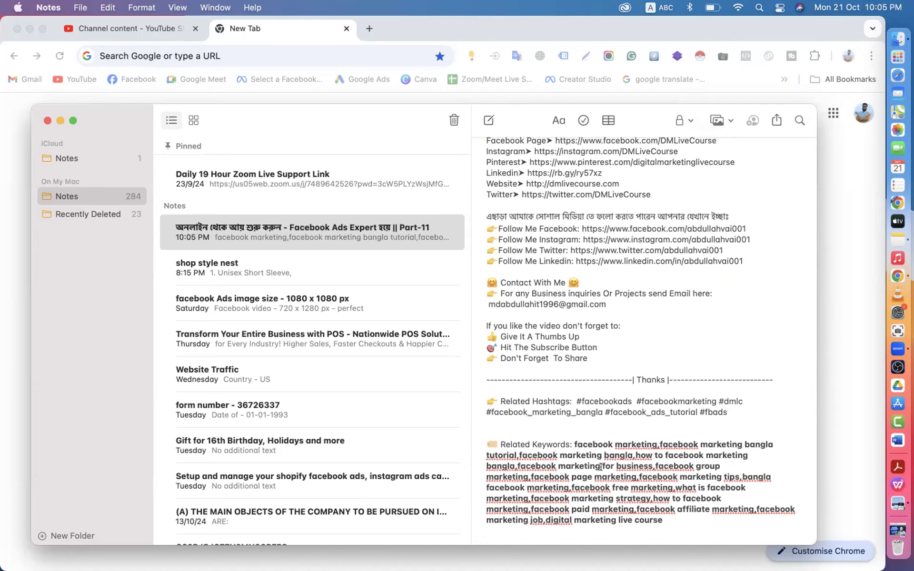
- Capitalise the first keyword to 'Facebook Marketing'
left_click(574, 444)
key("Delete")
type("F")
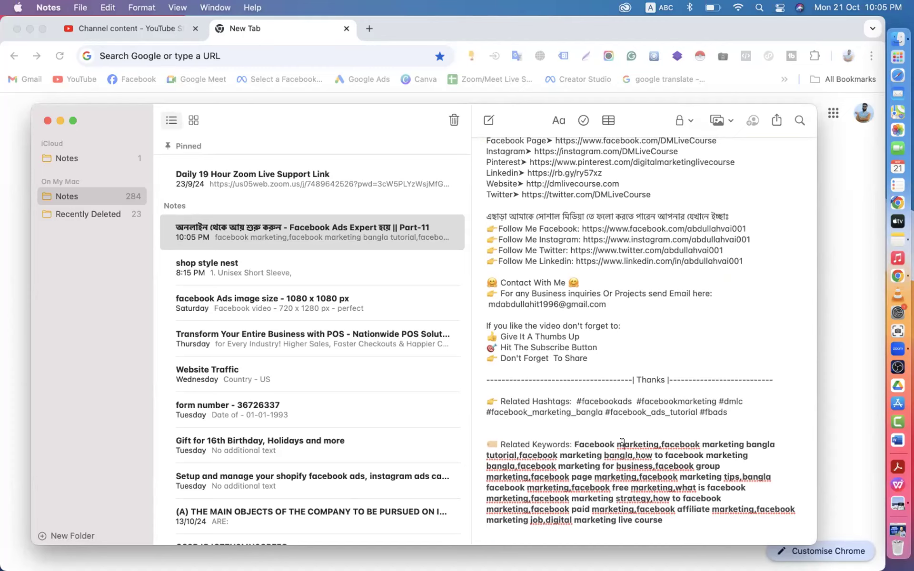
key("BackSpace")
type("M")
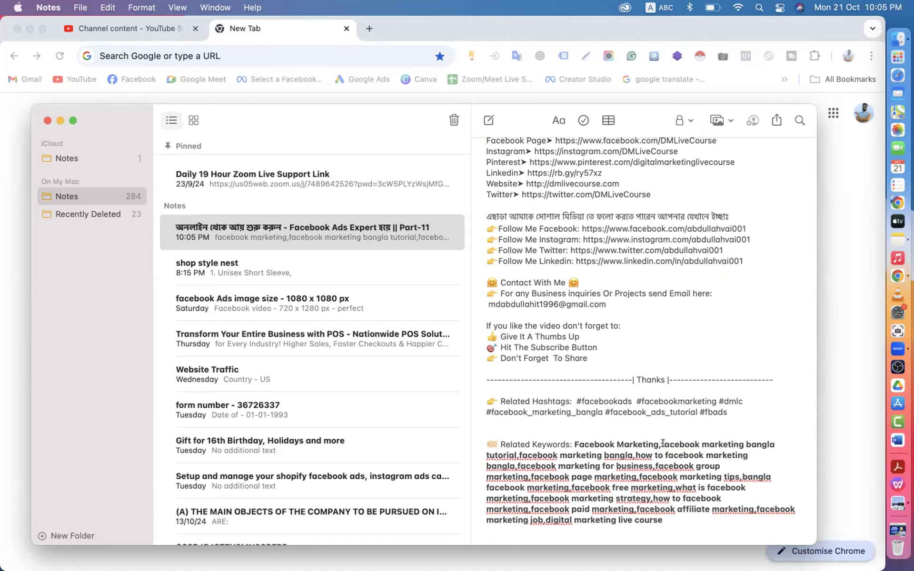
- Capitalise the second keyword to 'Facebook Marketing Bangla Tutorial'
left_click(658, 445)
left_click(666, 444)
key("BackSpace")
type("F")
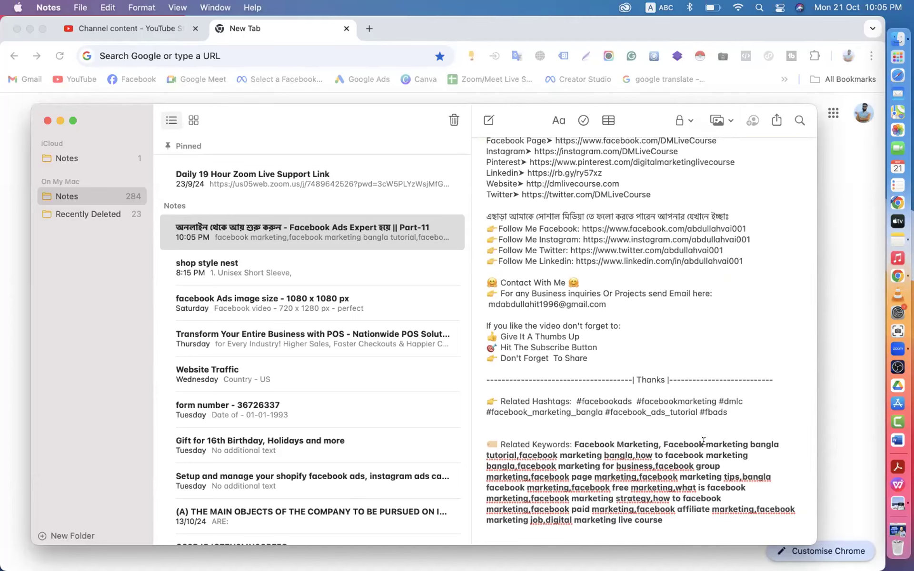
key("BackSpace")
type("M")
key("BackSpace")
type("B")
left_click(489, 453)
key("Delete")
type("T")
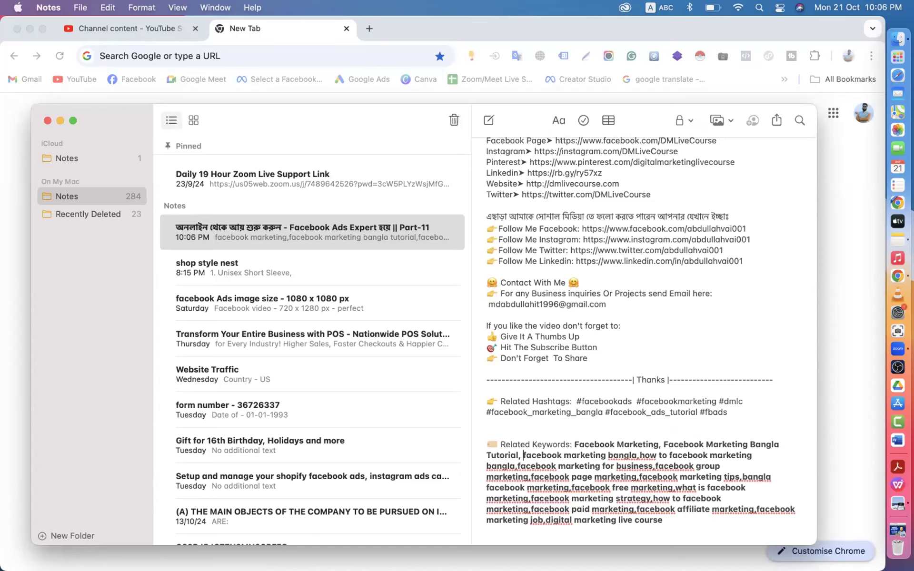
- Capitalise the third keyword to 'Facebook Marketing Bangla'
key("Delete")
type("F")
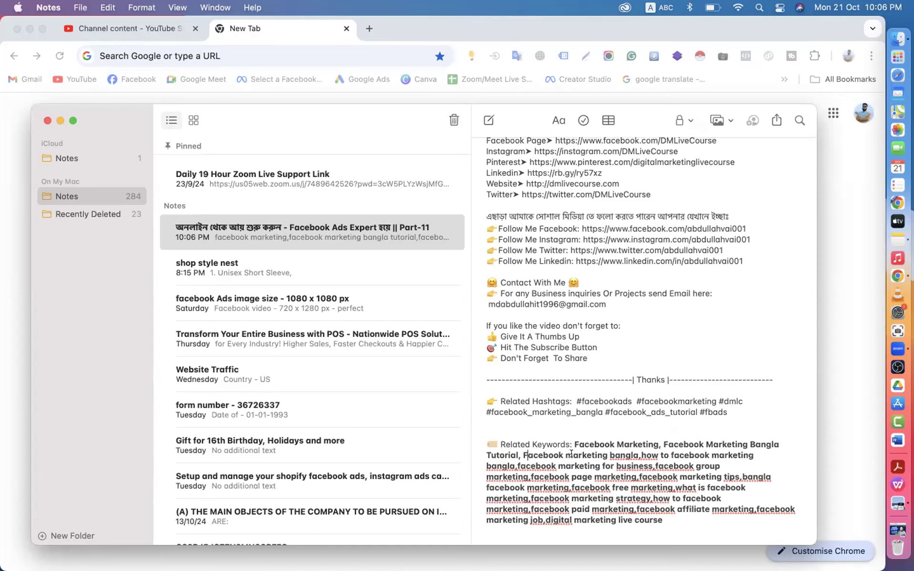
left_click(571, 455)
key("Delete")
type("M")
left_click(612, 455)
key("Delete")
type("B")
- Title-case the fourth keyword as 'How To Facebook Marketing Bangla'
left_click(641, 455)
key("Delete")
type("H")
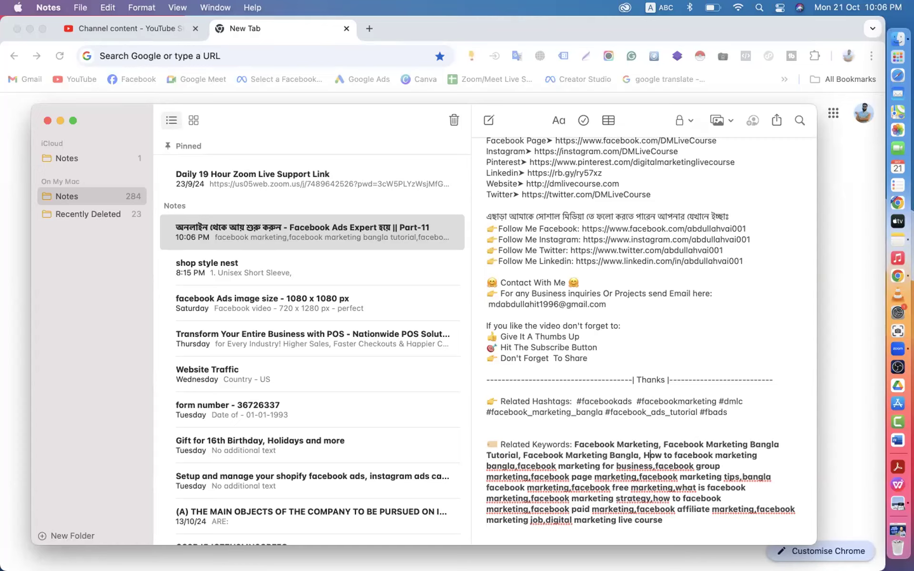
left_click(666, 455)
key("Delete")
type("T")
left_click(677, 455)
key("Delete")
type("F")
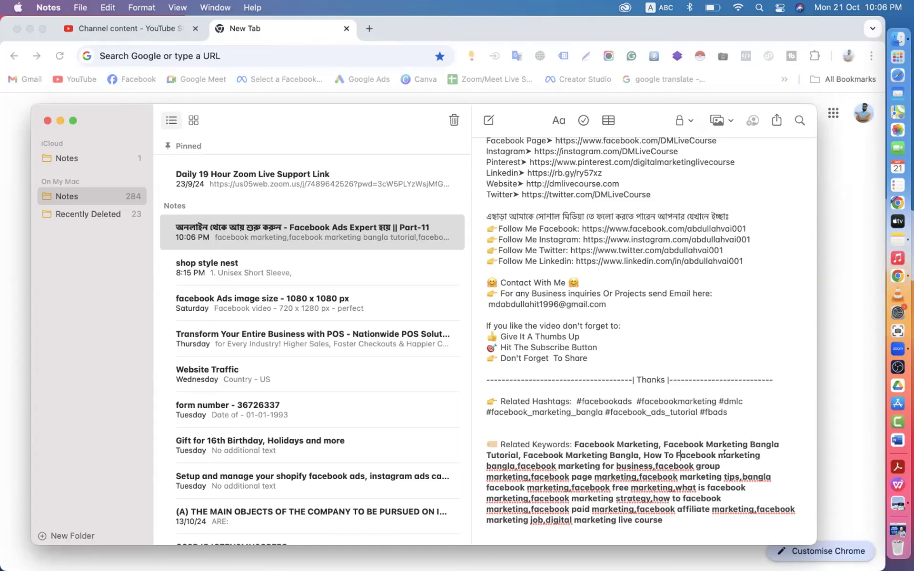
left_click(725, 455)
key("BackSpace")
type("M")
left_click(489, 466)
key("BackSpace")
type("B")
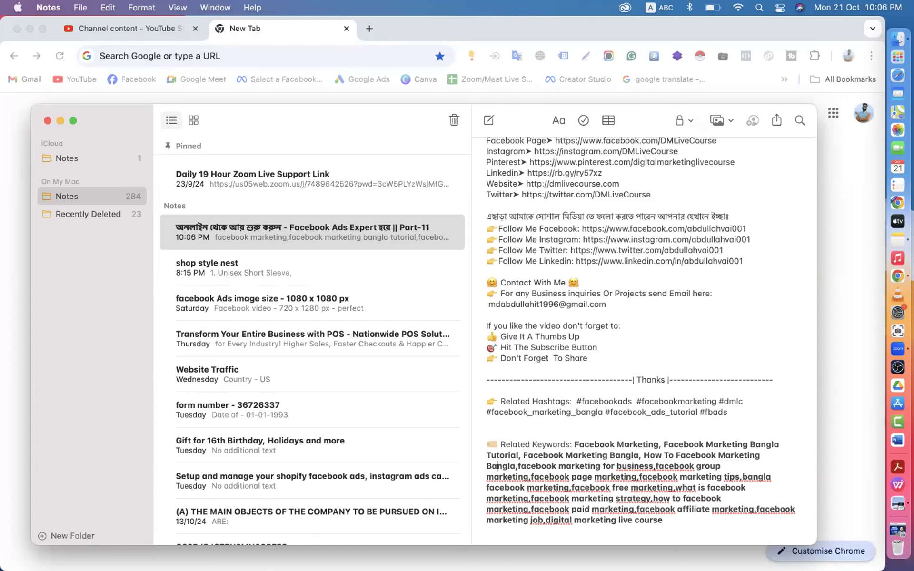
key("Right")
key("Right")
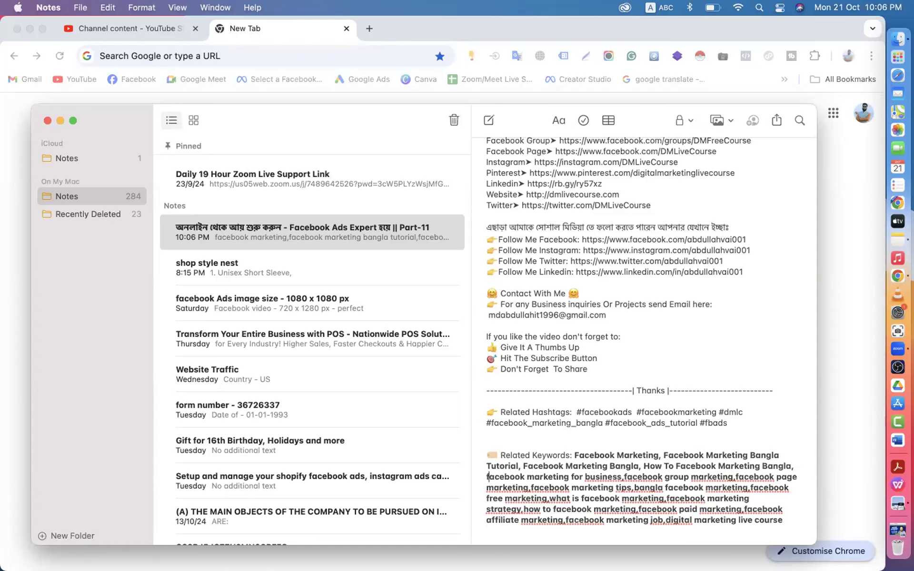
- Capitalise the keywords 'Facebook Marketing For Business' in the Related Keywords line
key("BackSpace")
type("F")
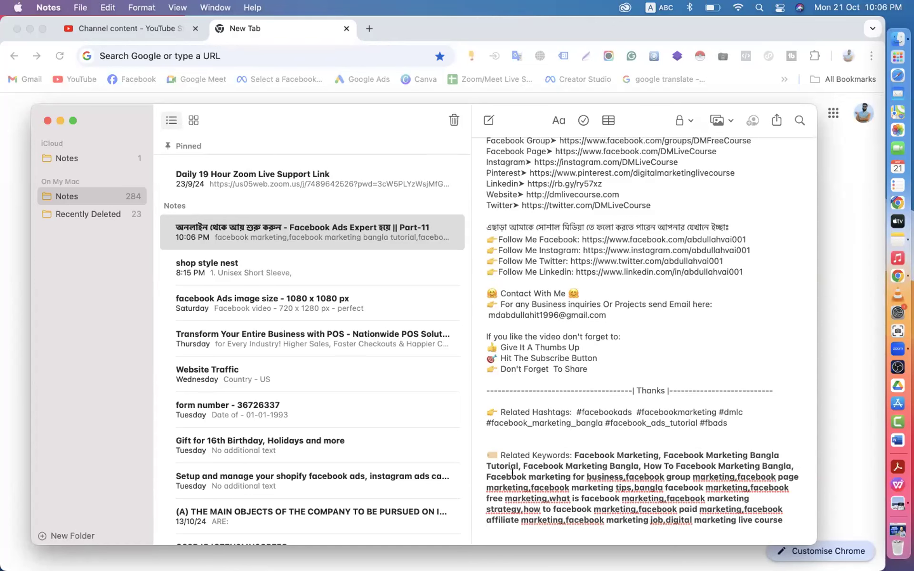
key("BackSpace")
type("M")
left_click(575, 475)
key("BackSpace")
type("F")
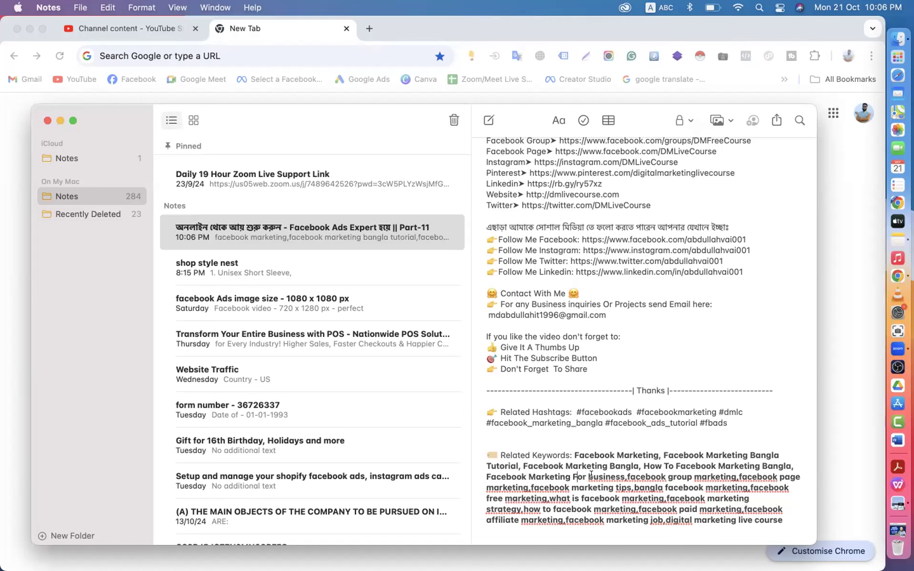
left_click(592, 476)
key("BackSpace")
type("B")
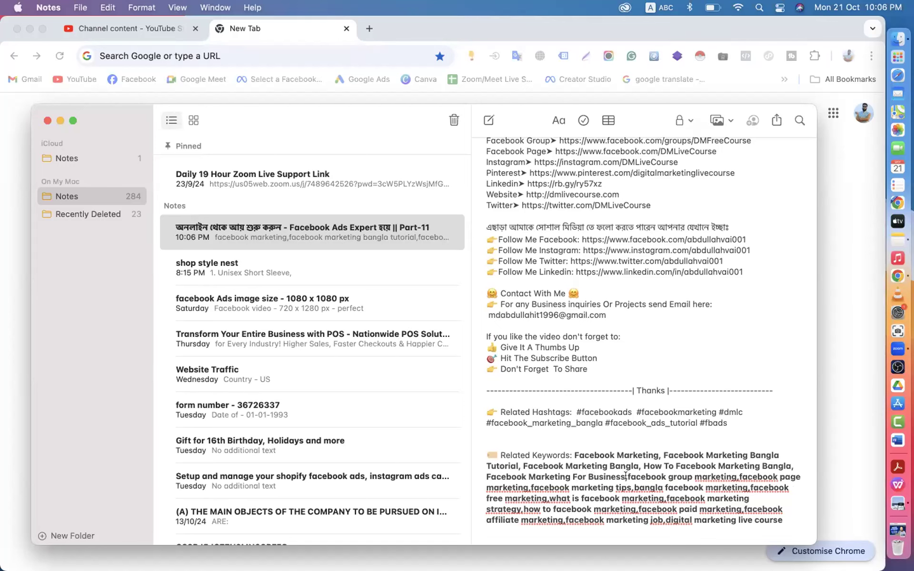
- Title-case 'Facebook Group Marketing' and space it after the preceding comma
left_click(626, 476)
left_click(631, 476)
key("BackSpace")
type("F")
key("Right")
key("Right")
key("Right")
key("Right")
key("Right")
key("Right")
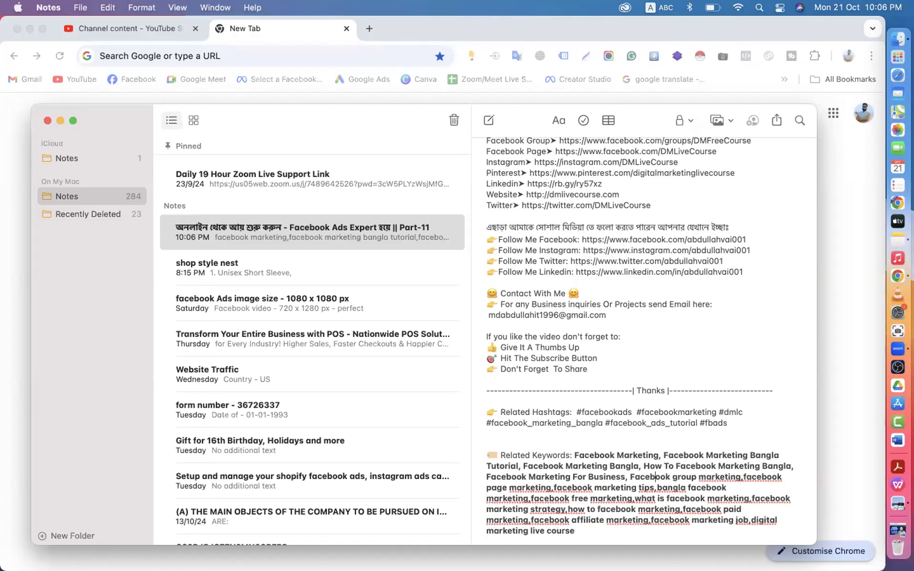
key("BackSpace")
type("G")
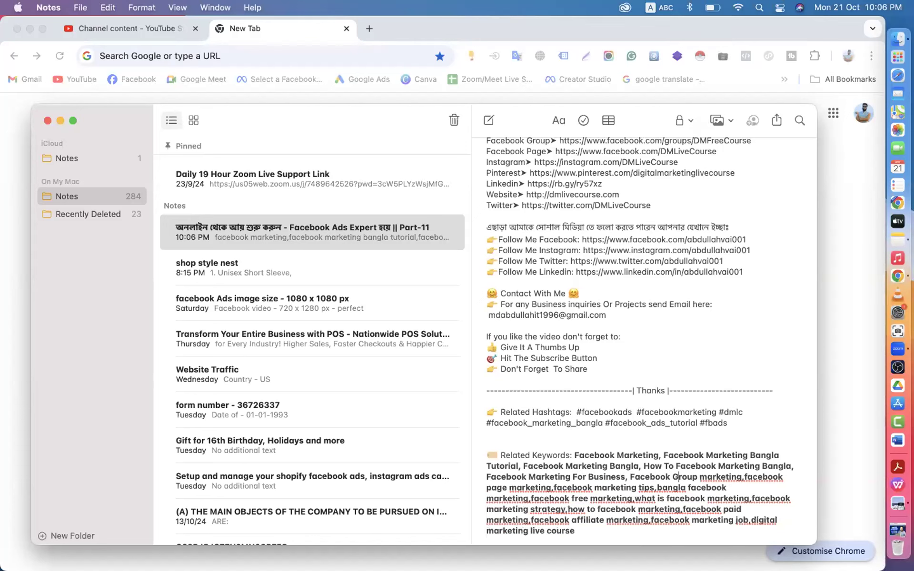
key("Right")
key("Right")
key("Right")
key("Right")
key("Right")
key("BackSpace")
type("M")
key("Right")
key("Right")
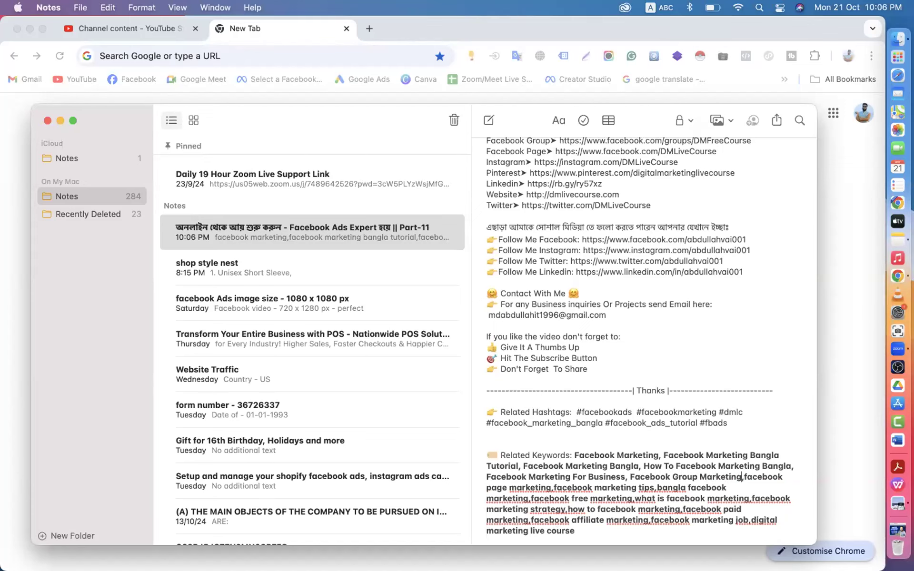
key("BackSpace")
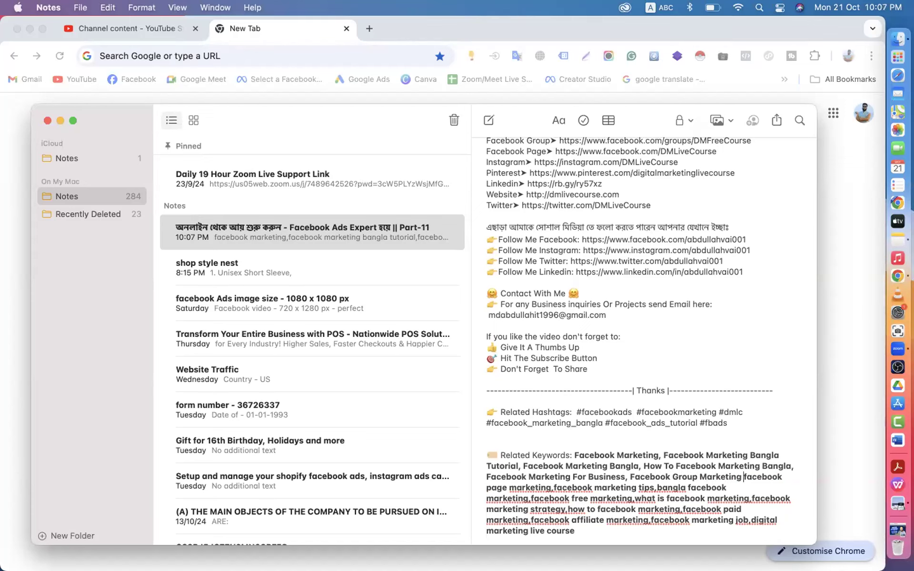
type("F")
key("Delete")
- Capitalise 'Page Marketing' and 'Facebook Marketing', adding a space after the comma
left_click(488, 486)
type("P")
key("Delete")
left_click(512, 486)
type("M")
key("Delete")
left_click(552, 488)
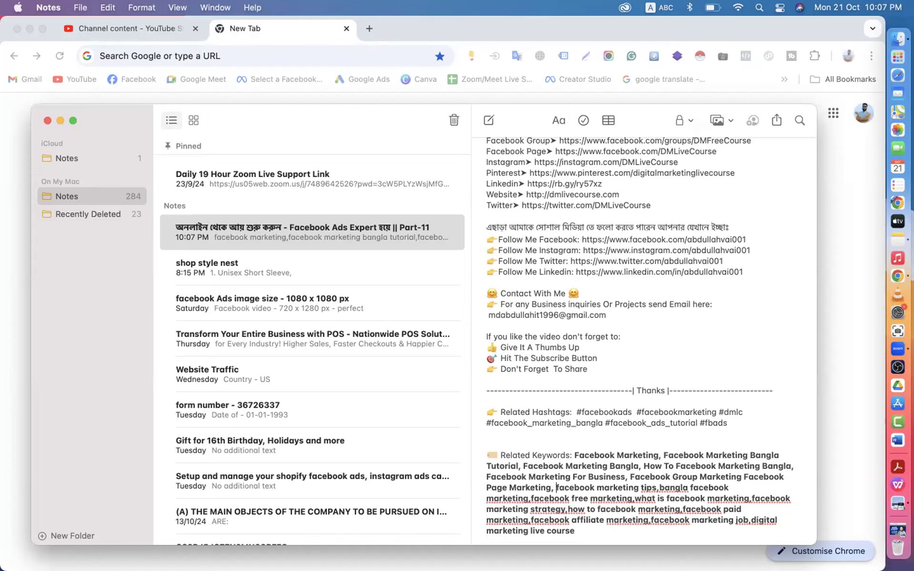
type("F")
key("Delete")
left_click(604, 487)
type("M")
key("Delete")
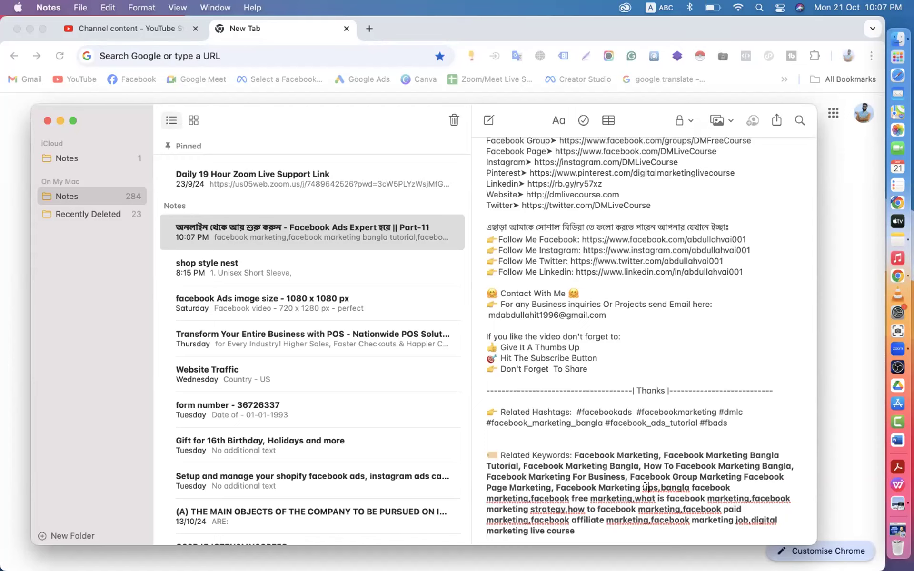
- Capitalise 'Tips', 'Bangla' and the following 'Facebook', with a space after the comma
left_click(645, 488)
type("T")
key("Delete")
key("Right")
key("Right")
key("Right")
key("Right")
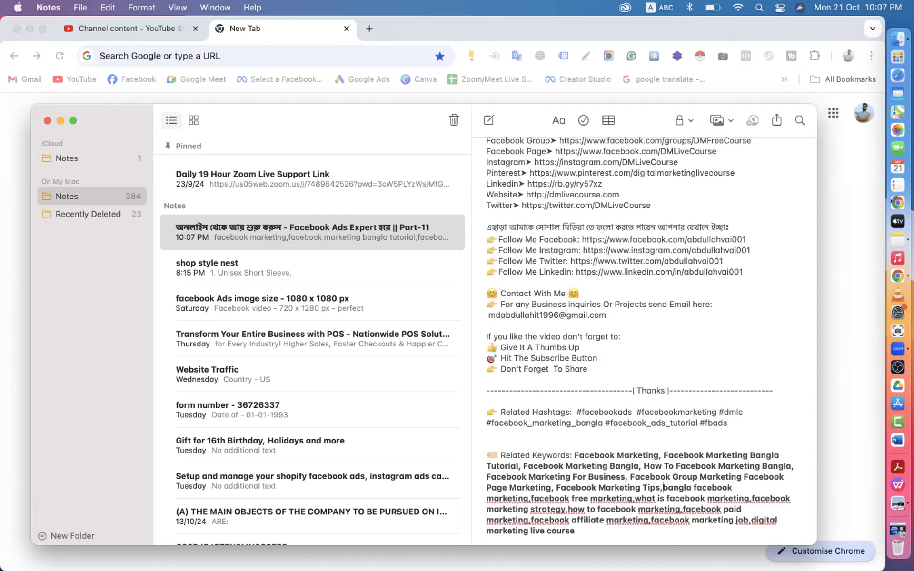
key("Right")
key("BackSpace")
type("B")
key("Right")
key("Right")
- Title-case 'Marketing' and 'Facebook Free', inserting the missing comma
key("Right")
key("Right")
key("Right")
key("Delete")
type("F")
key("Right")
key("Right")
key("Right")
key("BackSpace")
type("M")
key("Right")
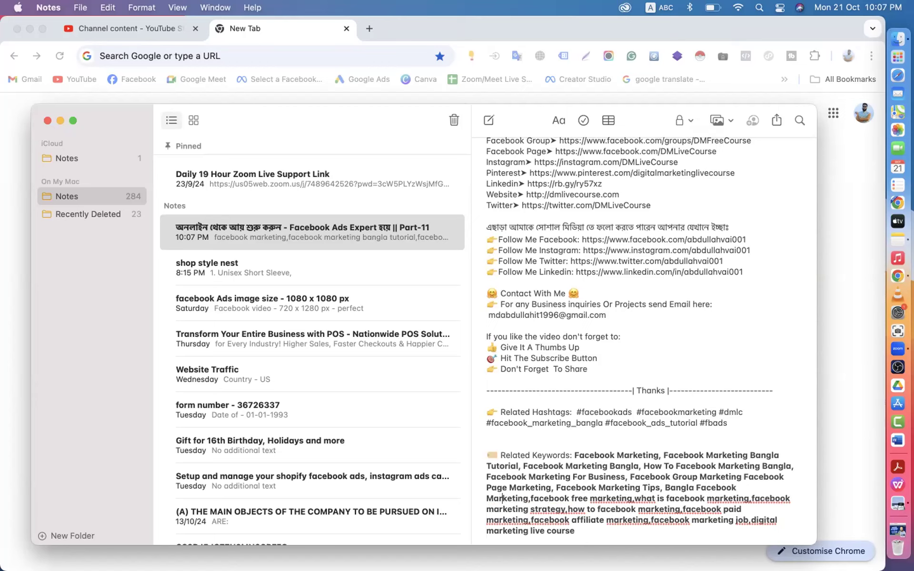
type(",")
key("Right")
key("BackSpace")
type("F")
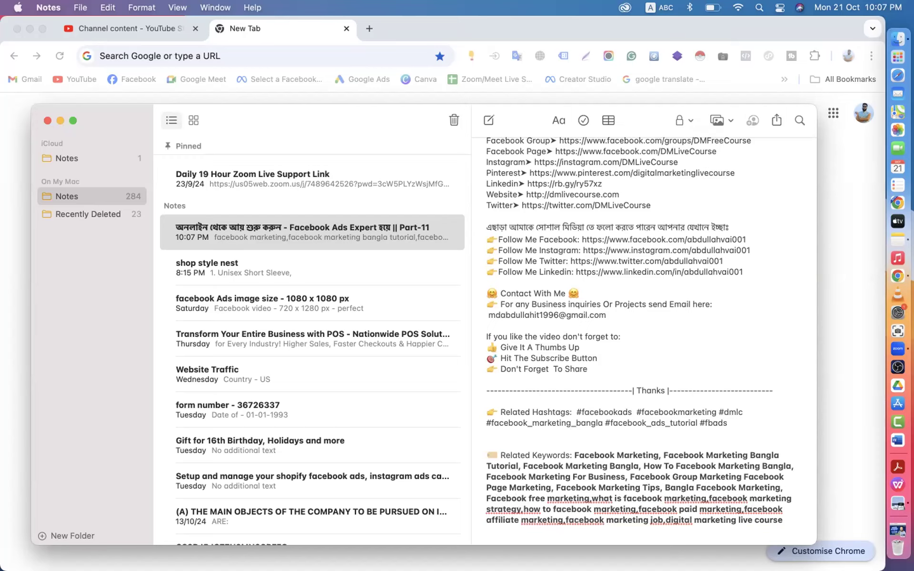
key("BackSpace")
type("F")
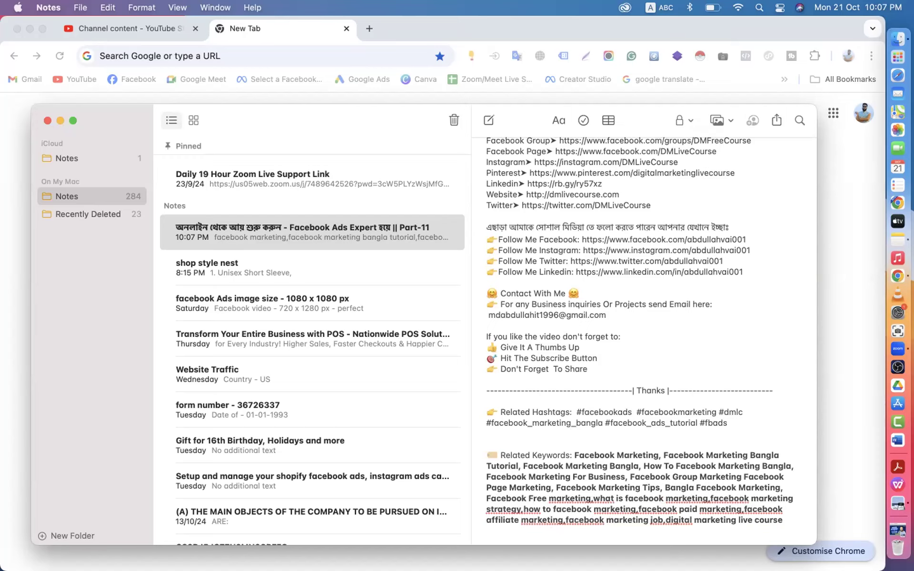
left_click(556, 499)
- Capitalise 'Marketing, What Is' with a space after the comma
key("BackSpace")
type("M")
left_click(580, 499)
key("Right")
key("BackSpace")
type("W")
key("Right")
key("BackSpace")
type("I")
key("Right")
key("Right")
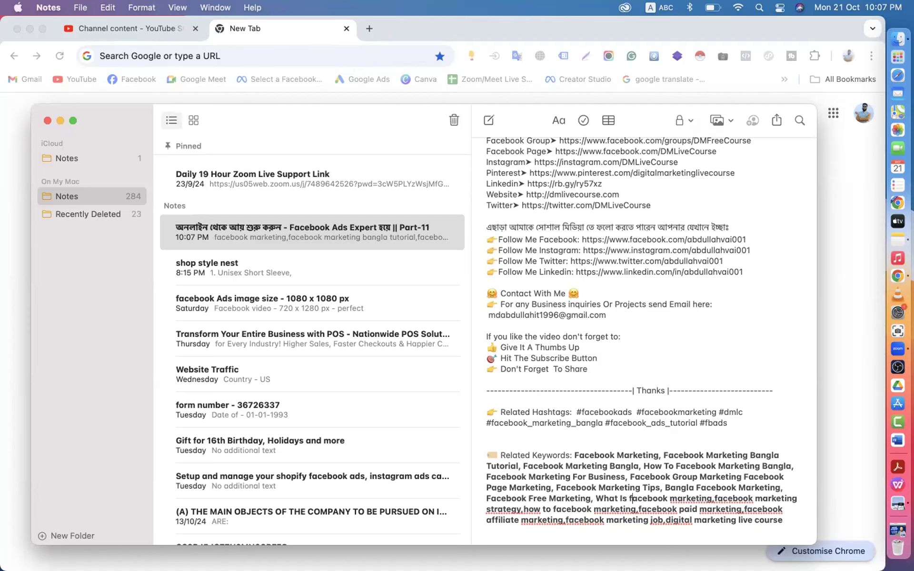
- Title-case the next two 'Facebook Marketing' keywords, spacing after the comma
key("BackSpace")
type("F")
key("Right")
key("Right")
key("Right")
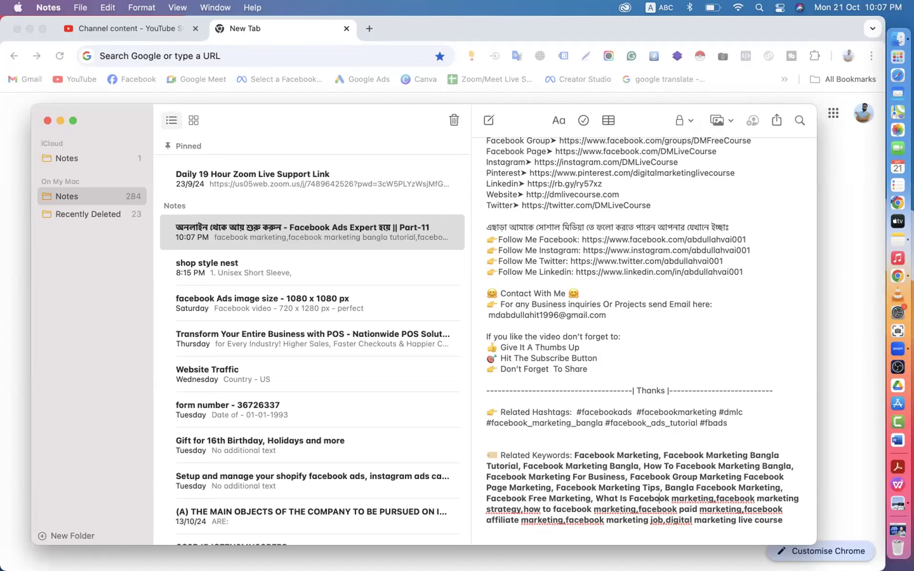
key("BackSpace")
type("M")
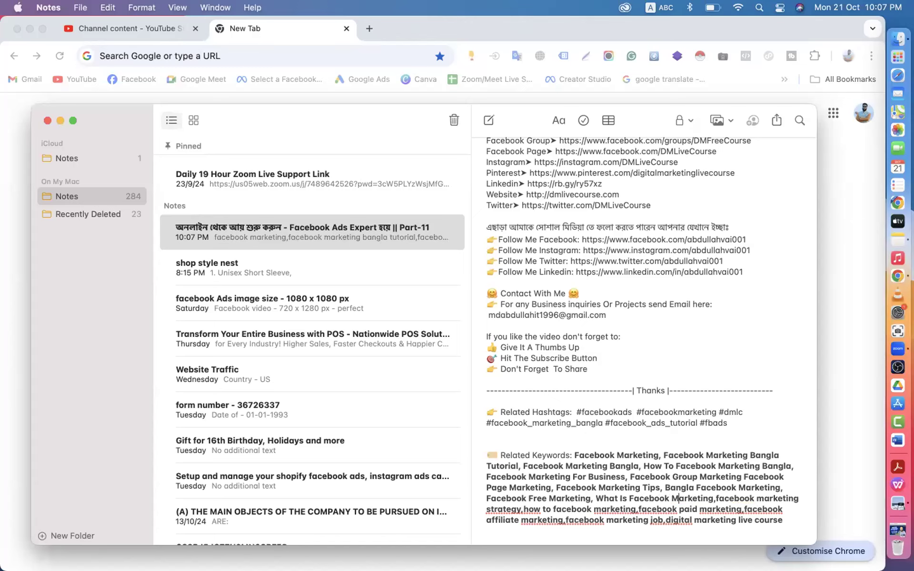
key("Right")
key("Right")
key("Right")
key("BackSpace")
type("F")
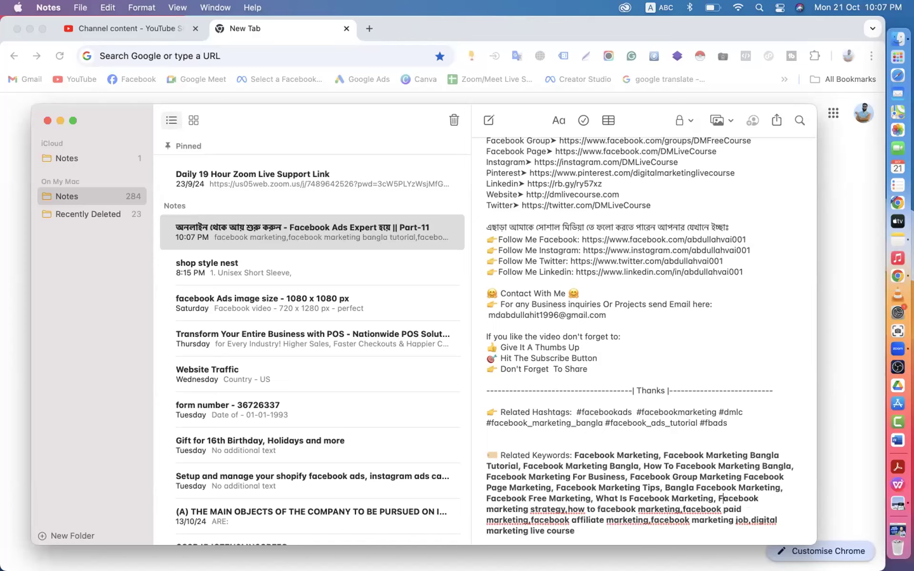
key("Right")
key("Right")
key("BackSpace")
type("M")
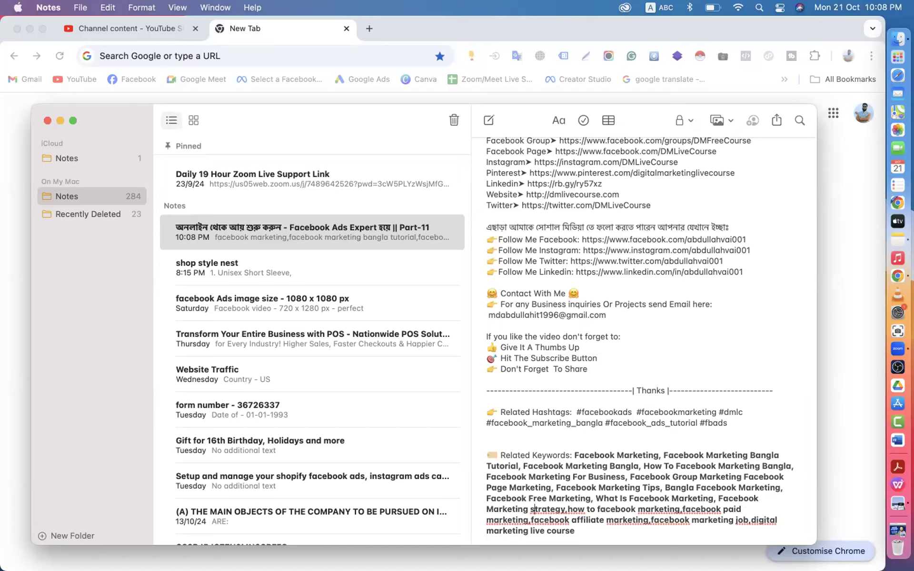
- Capitalise 'Strategy' and 'How To', inserting a comma after Strategy
key("BackSpace")
type("S")
key("Right")
key("Right")
key("Right")
key("Right")
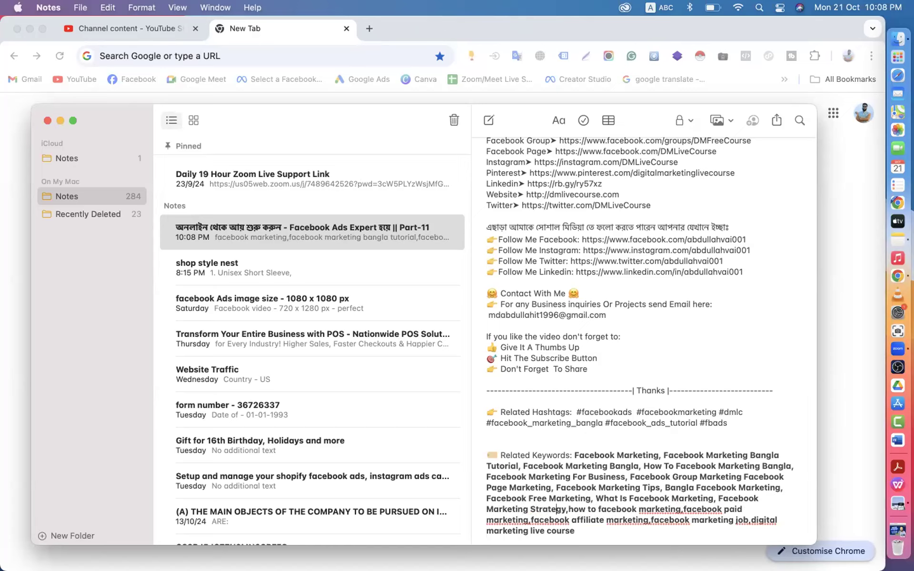
type(",")
key("BackSpace")
type("H")
key("BackSpace")
type("T")
- Title-case 'Facebook Marketing' and the following 'Facebook', adding a space after the comma
key("Right")
key("Delete")
type("F")
key("Right")
key("Right")
key("Right")
key("Right")
key("Right")
key("Right")
key("Right")
key("Right")
key("Right")
key("BackSpace")
type("M")
key("Right")
key("Right")
key("Right")
key("Right")
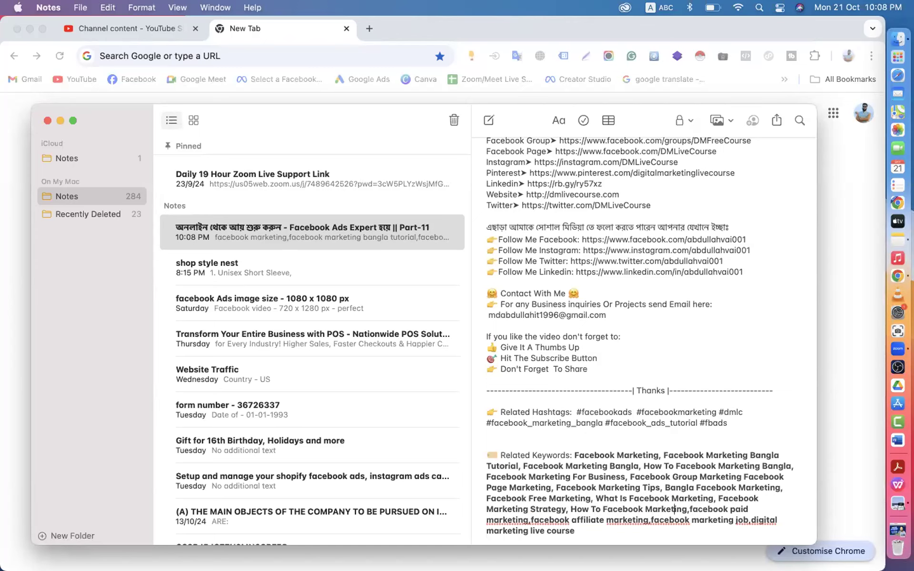
key("Right")
key("Delete")
type("F")
- Capitalise 'Paid Marketing' and 'Facebook Affiliate', spacing after the comma
key("Right")
key("Right")
key("Right")
key("Right")
key("Right")
key("BackSpace")
type("P")
key("BackSpace")
type("M")
key("Right")
key("Right")
key("Right")
key("Right")
key("Right")
key("Right")
key("Right")
key("Right")
key("Right")
key("BackSpace")
type("F")
key("Right")
key("Right")
key("Right")
key("Right")
key("Right")
key("Right")
key("Right")
key("Right")
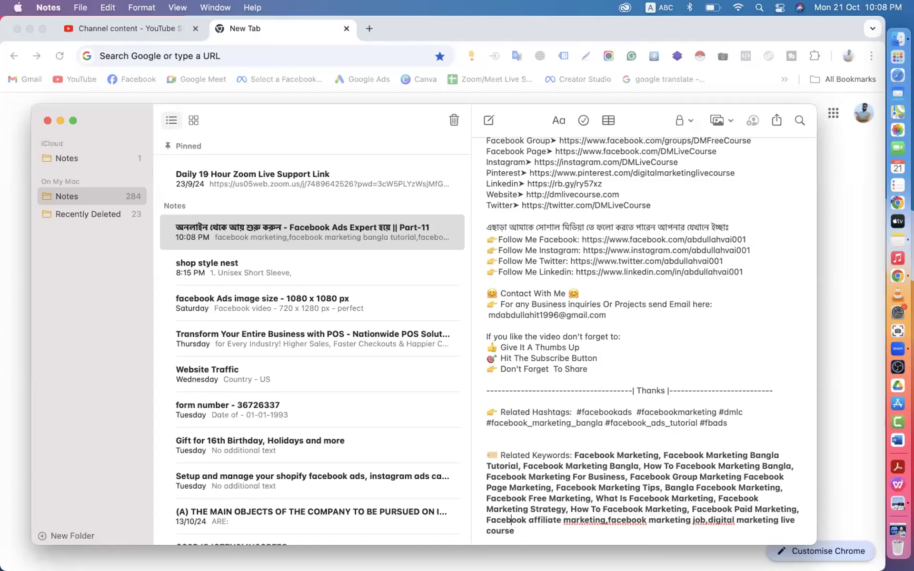
key("BackSpace")
type("A")
key("Right")
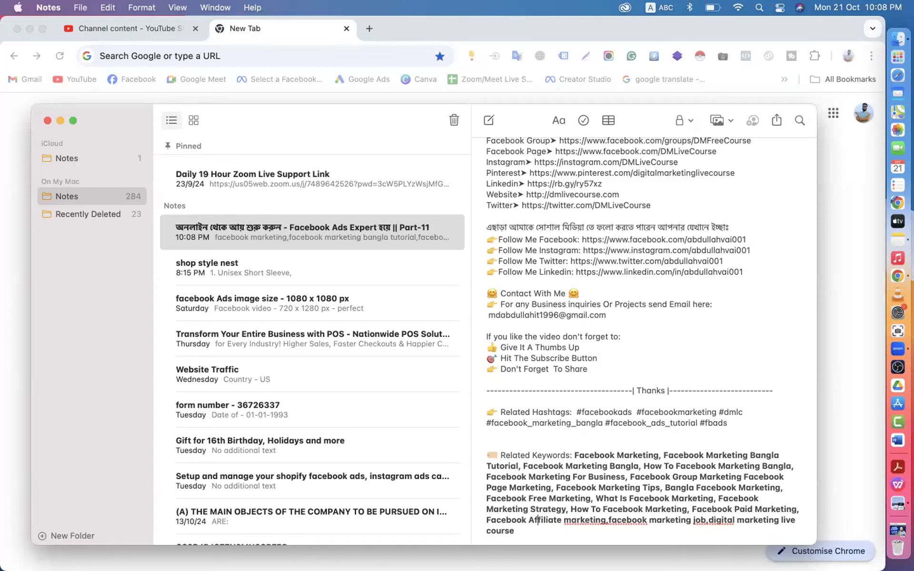
- Title-case 'Marketing, Facebook Marketing Job' in the keyword list
key("Right")
key("BackSpace")
type("M")
key("Right")
key("Right")
key("Right")
key("Right")
key("Right")
key("Right")
key("Right")
key("BackSpace")
type("F")
key("Right")
key("Right")
key("Right")
key("Right")
key("Right")
key("Right")
key("Right")
key("Right")
key("Right")
key("BackSpace")
type("M")
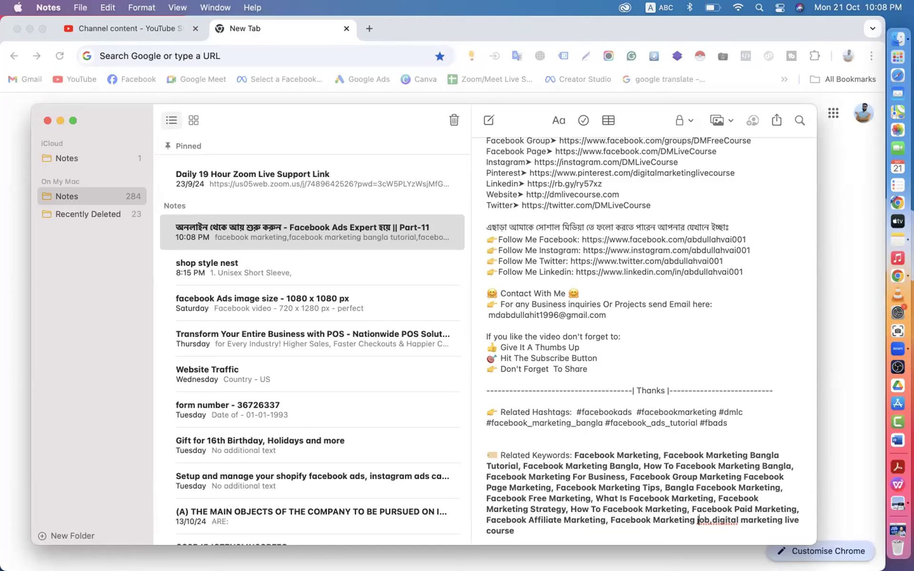
key("Right")
key("BackSpace")
type("J")
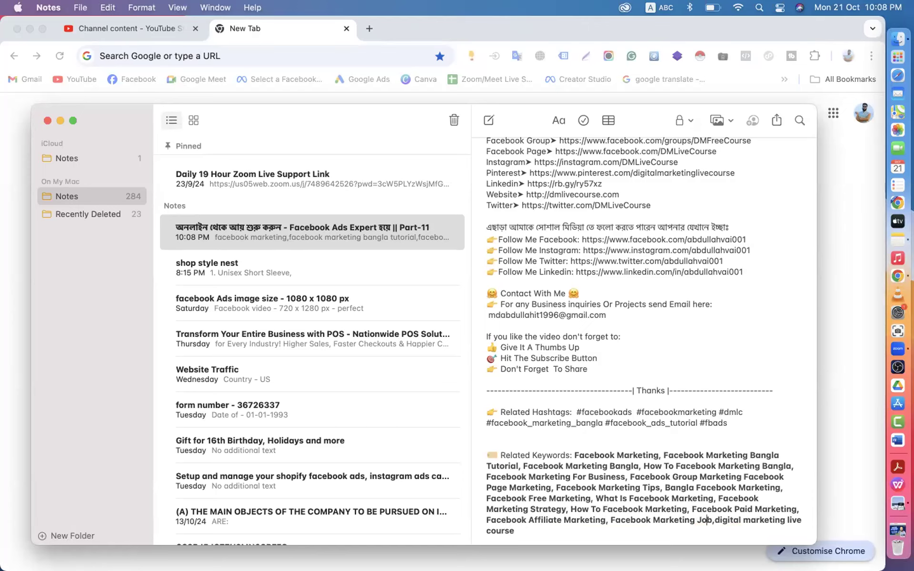
- Capitalise the final keyword 'Digital Marketing Live Course'
key("BackSpace")
type("D")
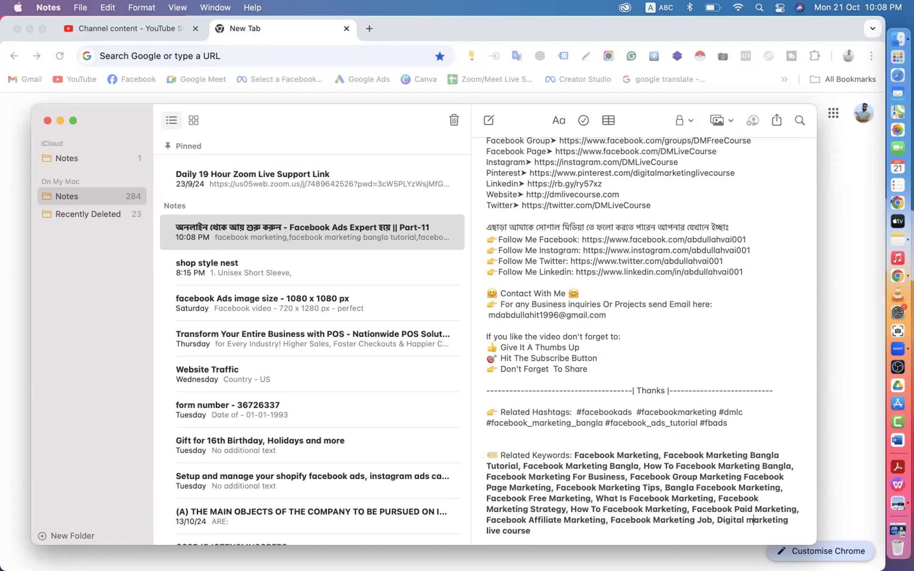
key("BackSpace")
type("M")
left_click(490, 530)
key("BackSpace")
type("L")
key("BackSpace")
type("C")
scroll(643, 333, "down", 1)
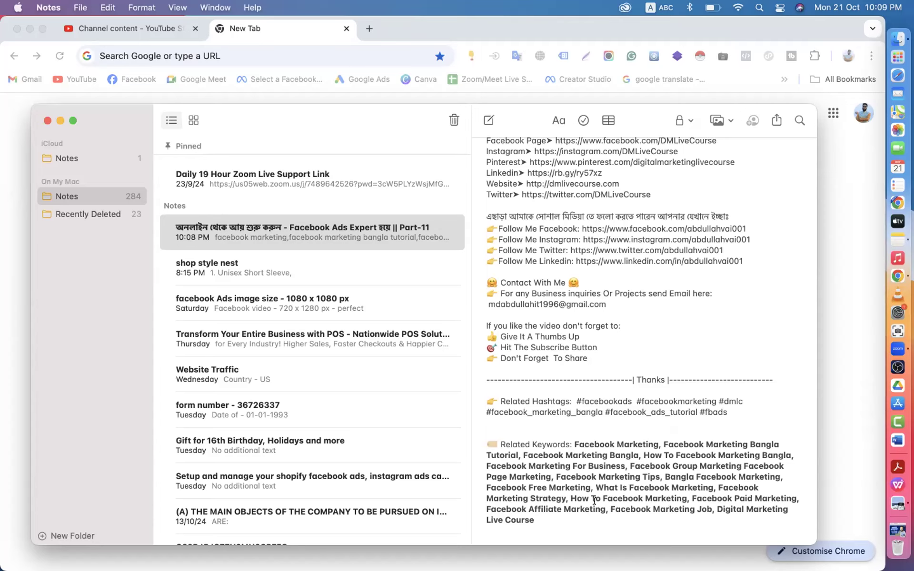
- Scroll through the title-cased keyword note to check it, then close Notes to reveal Chrome's New Tab
left_click(544, 516)
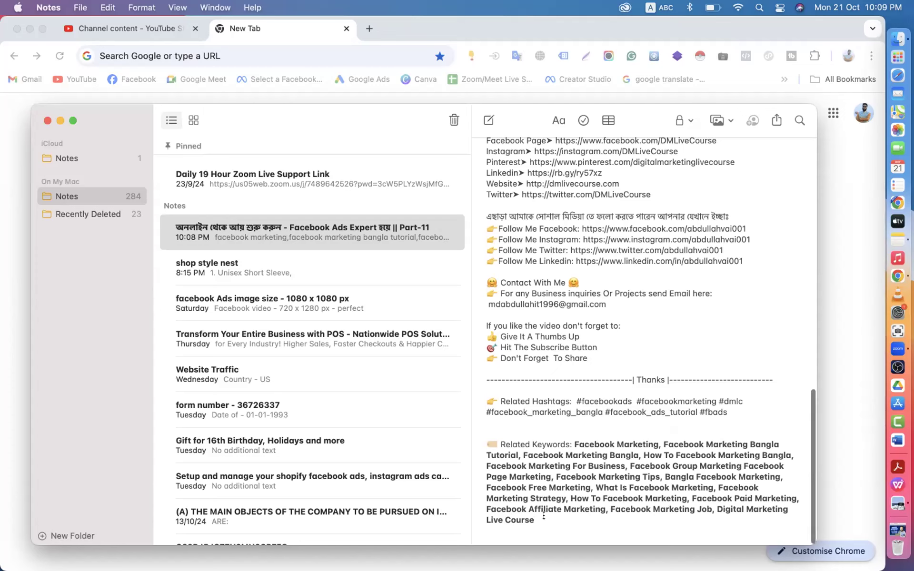
scroll(543, 516, "up", 1)
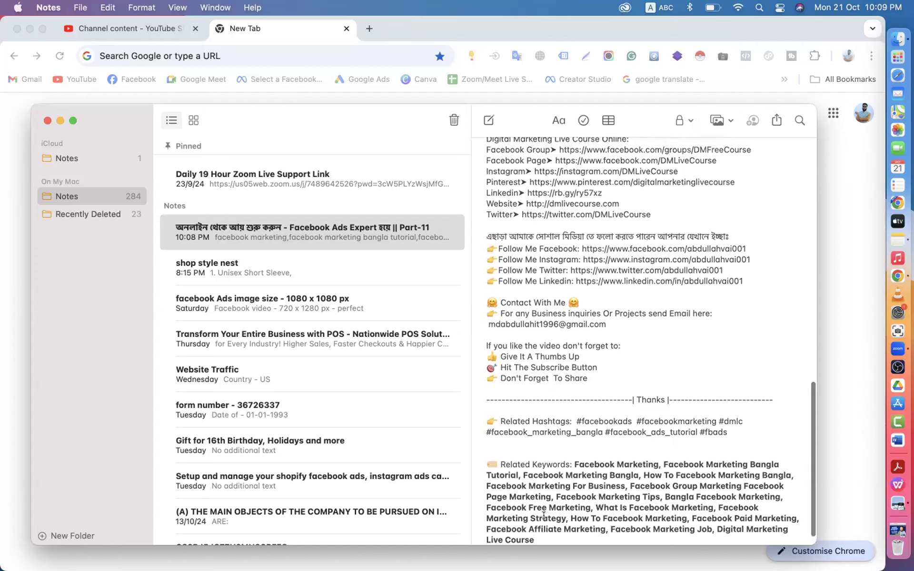
scroll(544, 516, "up", 10)
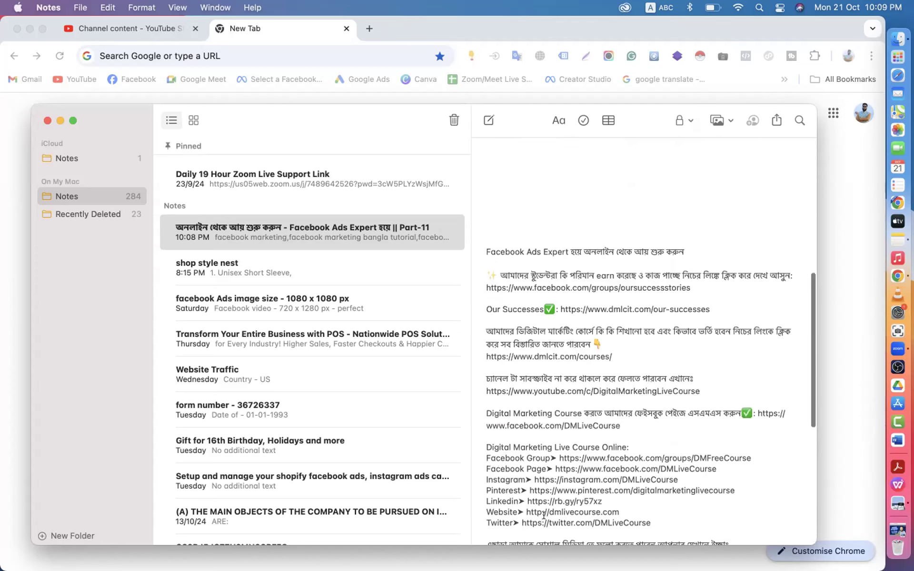
scroll(544, 516, "down", 5)
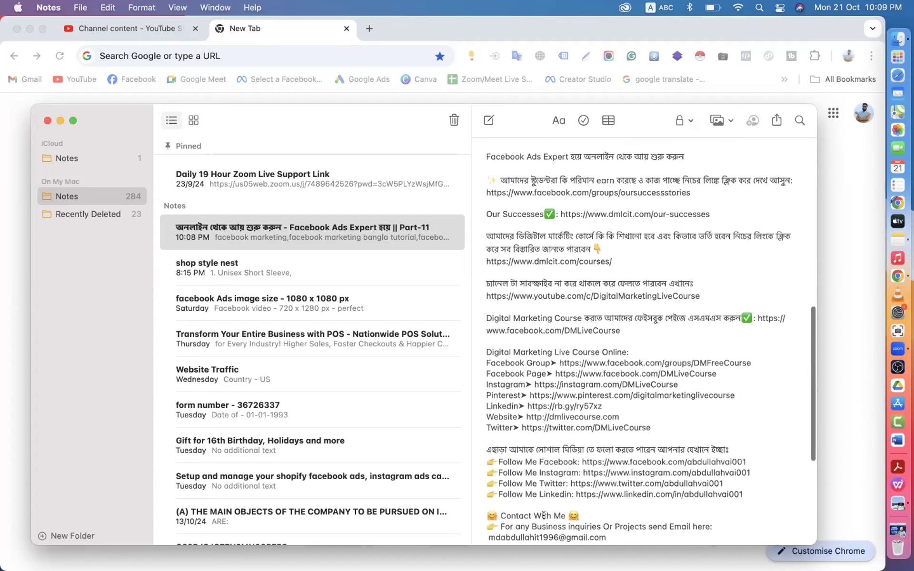
scroll(530, 406, "up", 10)
scroll(529, 406, "up", 3)
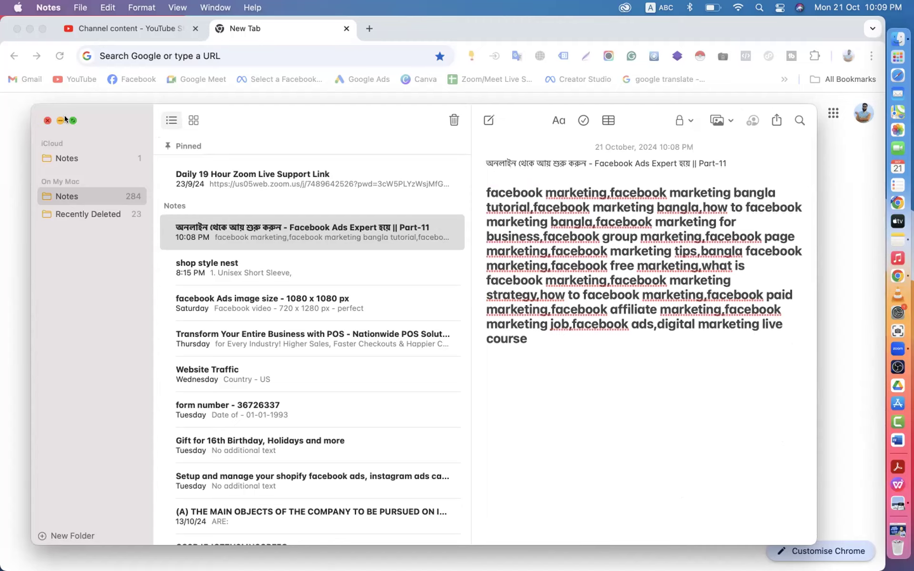
left_click(47, 120)
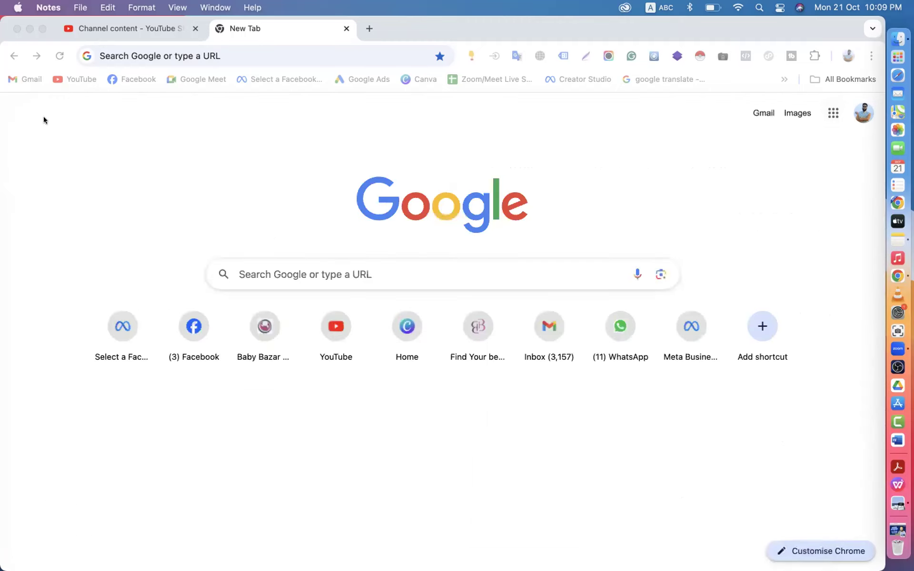
- Open YouTube and go to your own channel page from the account menu
left_click(74, 82)
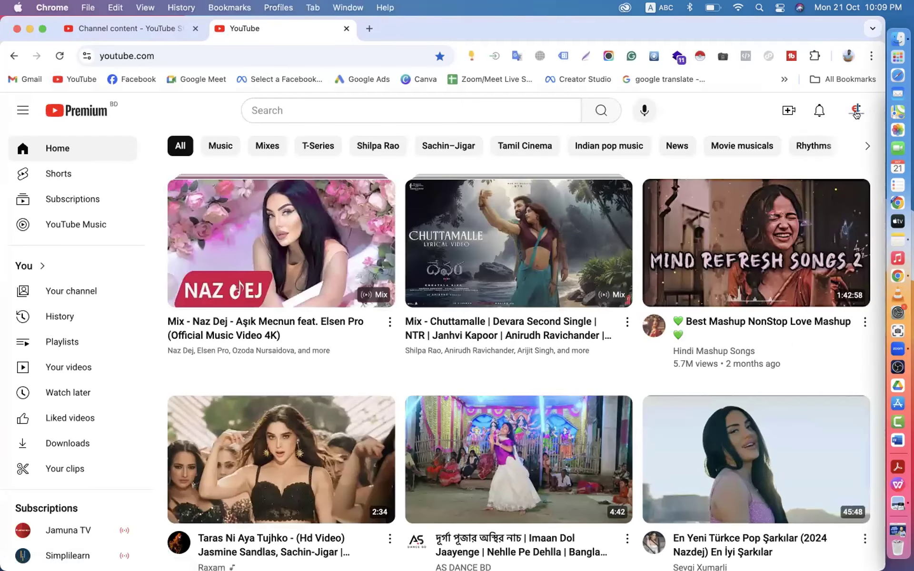
left_click(856, 110)
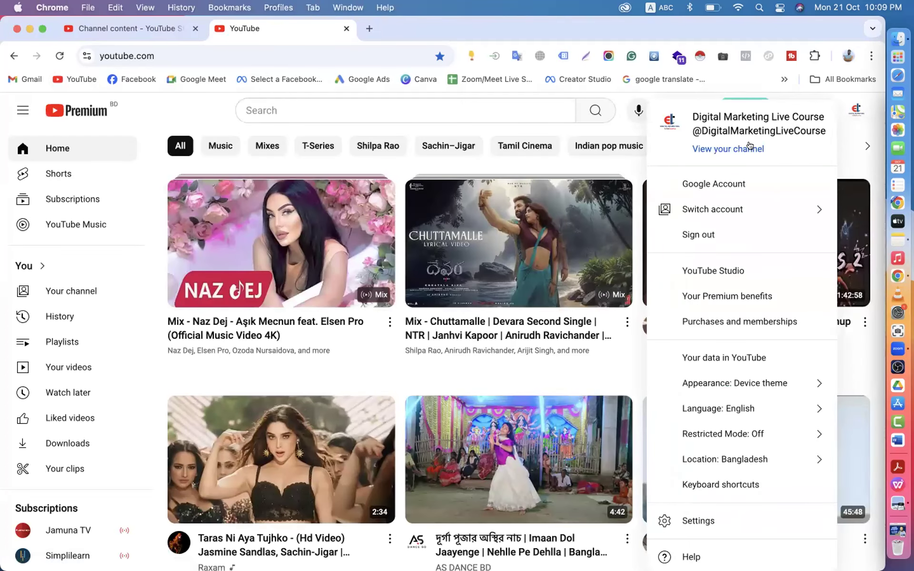
left_click(718, 147)
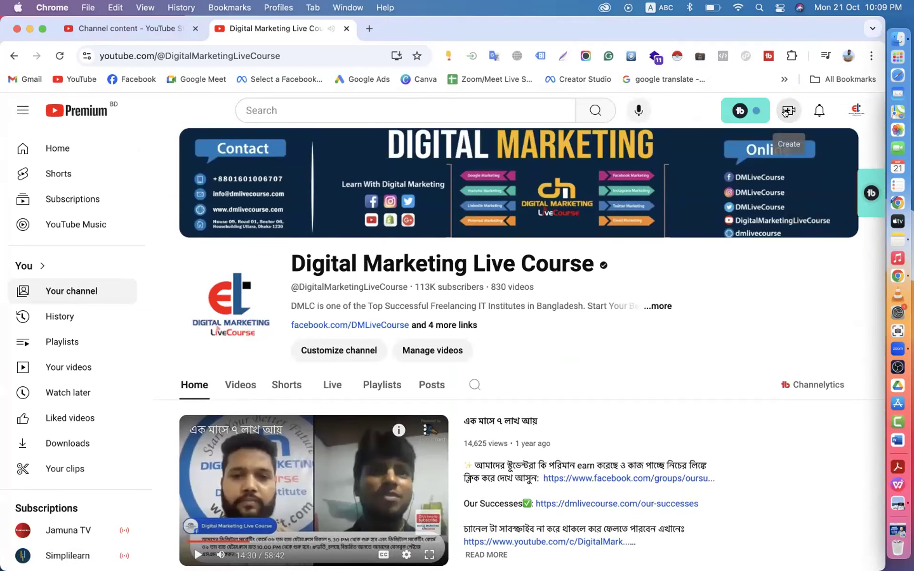
- Start a new video upload, then cancel the file chooser without picking a file
left_click(789, 111)
left_click(738, 140)
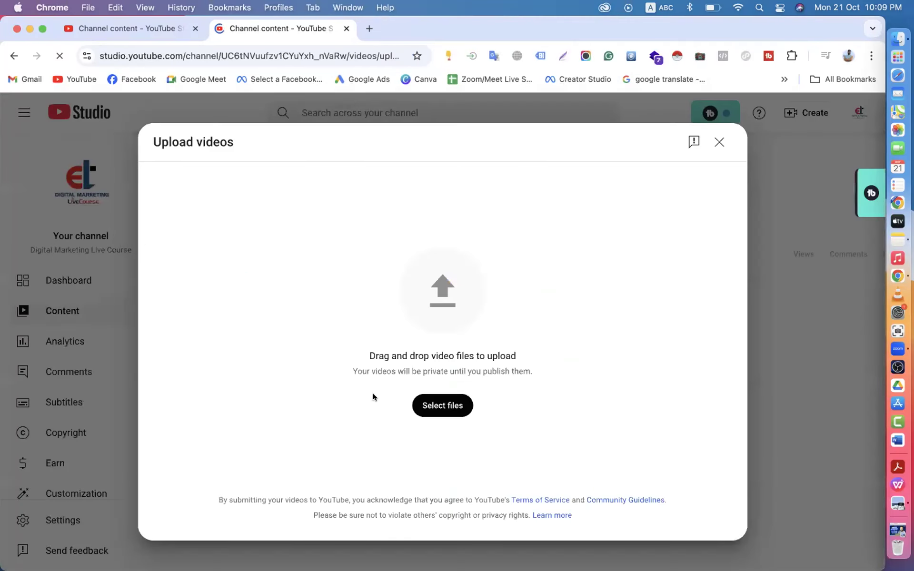
left_click(433, 406)
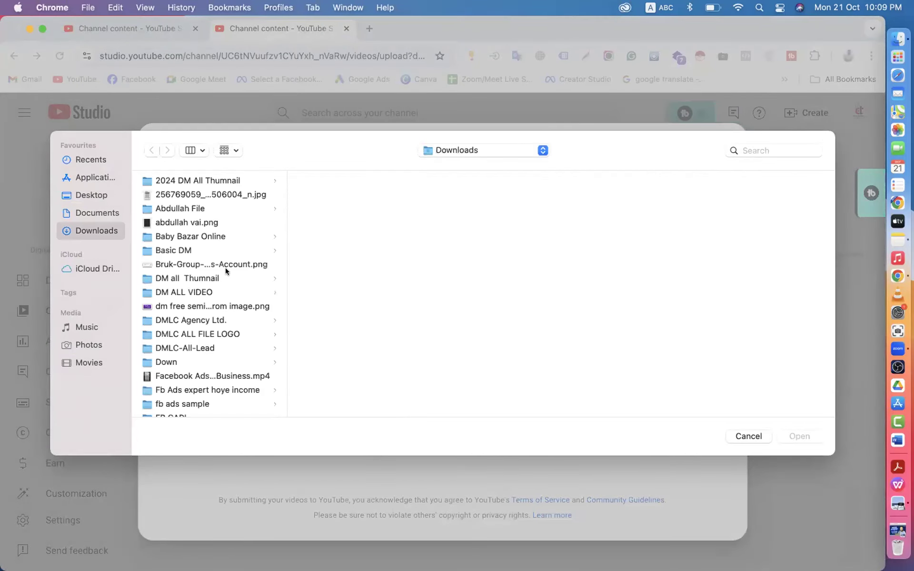
left_click(747, 435)
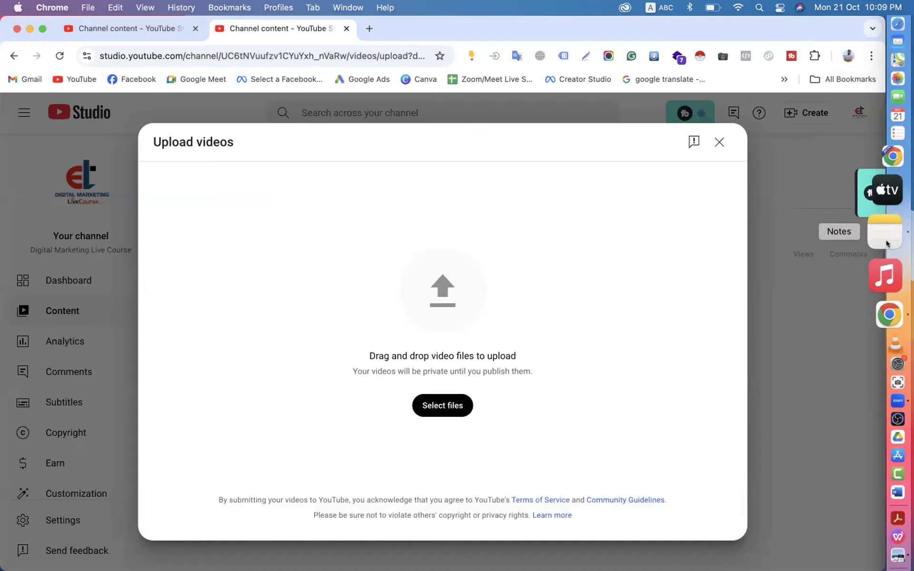
- Select the title line in the note, close the upload window, and bring the note back
left_click(888, 240)
left_click_drag(483, 163, 723, 161)
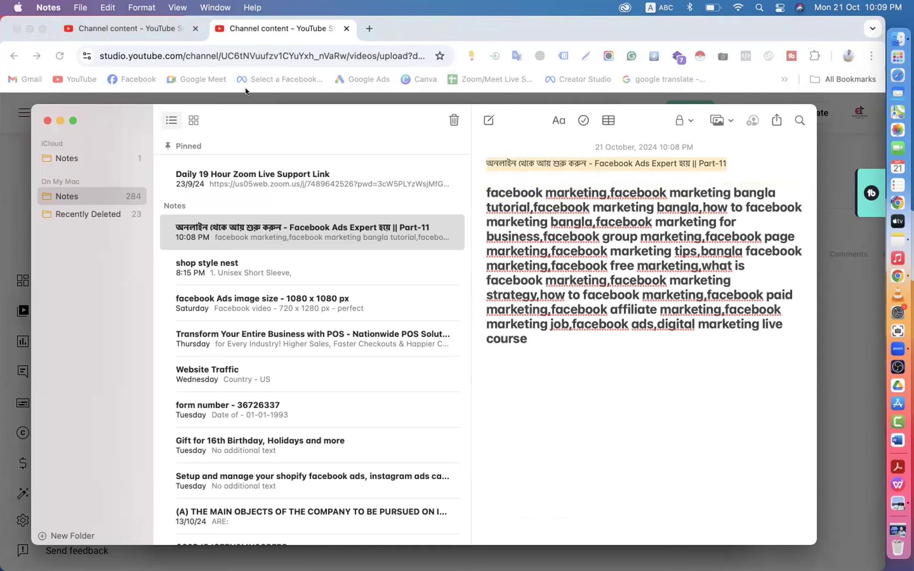
left_click(249, 25)
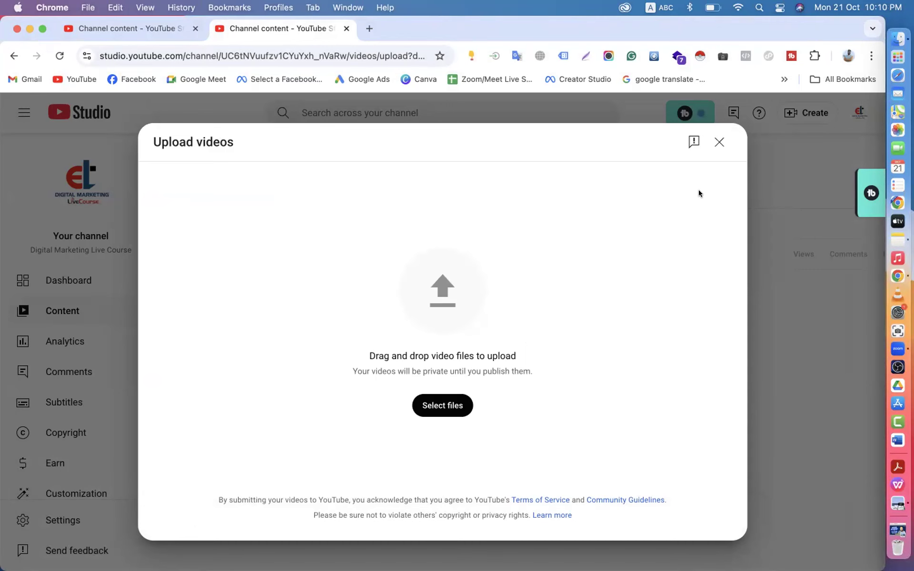
left_click(719, 142)
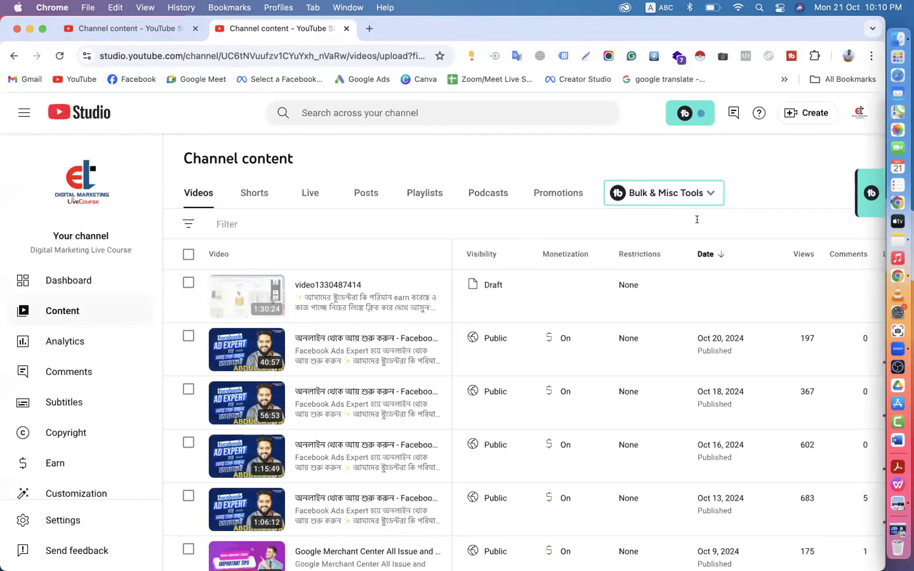
left_click(891, 236)
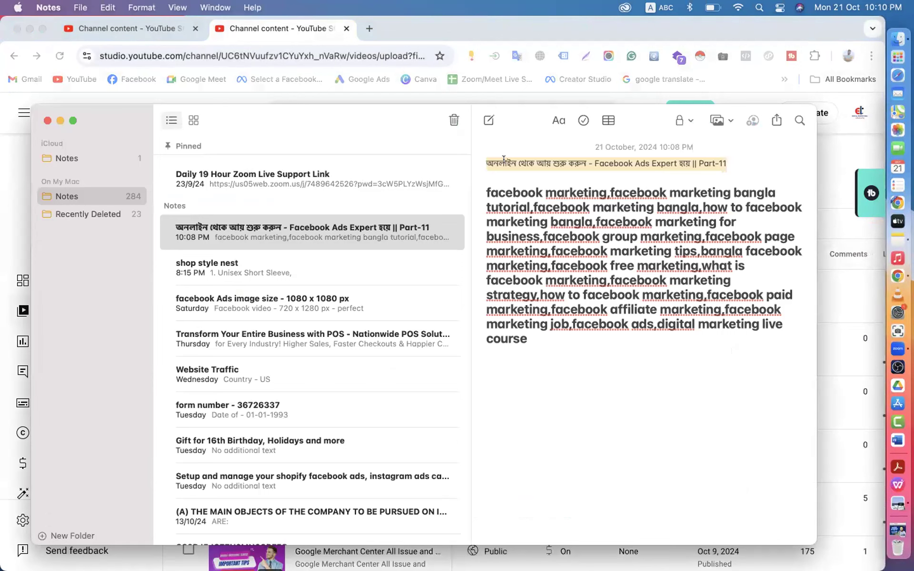
left_click(486, 163)
left_click_drag(526, 162, 702, 160)
left_click(723, 161)
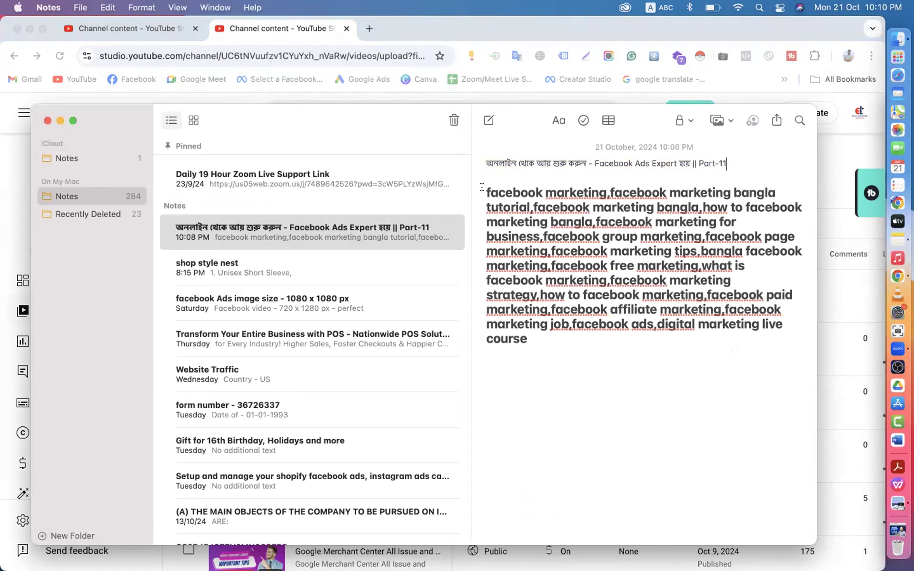
left_click_drag(482, 187, 544, 338)
scroll(543, 338, "down", 3)
scroll(542, 338, "up", 3)
left_click_drag(482, 160, 718, 158)
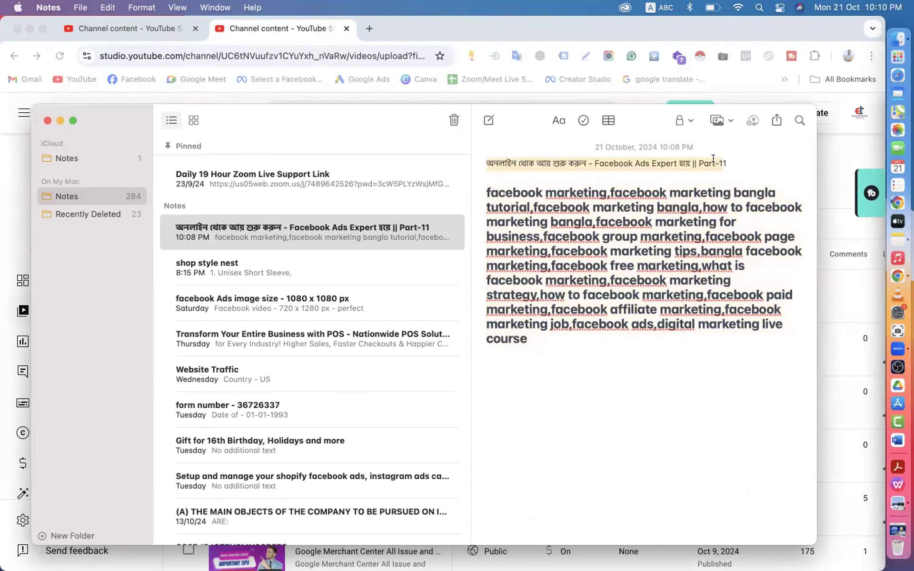
left_click(635, 154)
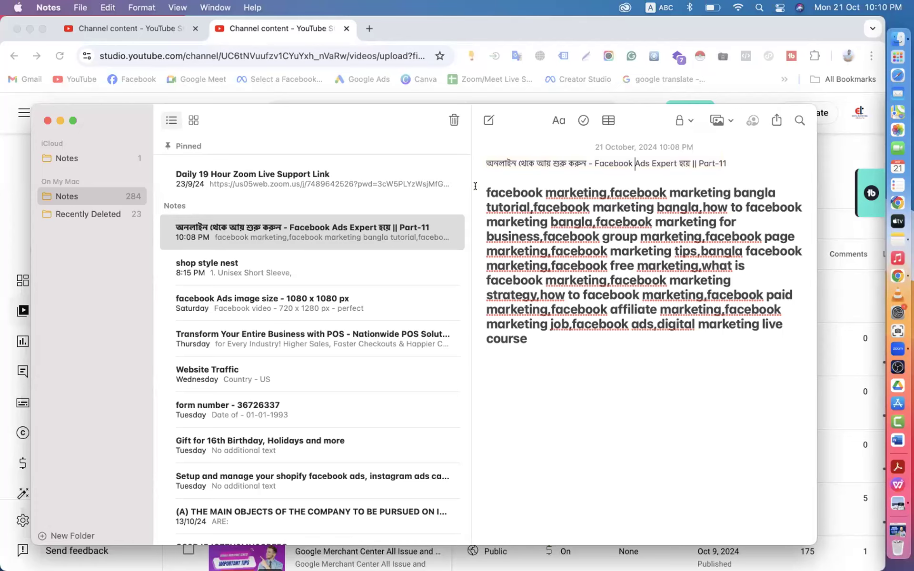
scroll(576, 354, "down", 15)
scroll(576, 353, "up", 15)
left_click_drag(595, 164, 645, 161)
scroll(614, 281, "down", 10)
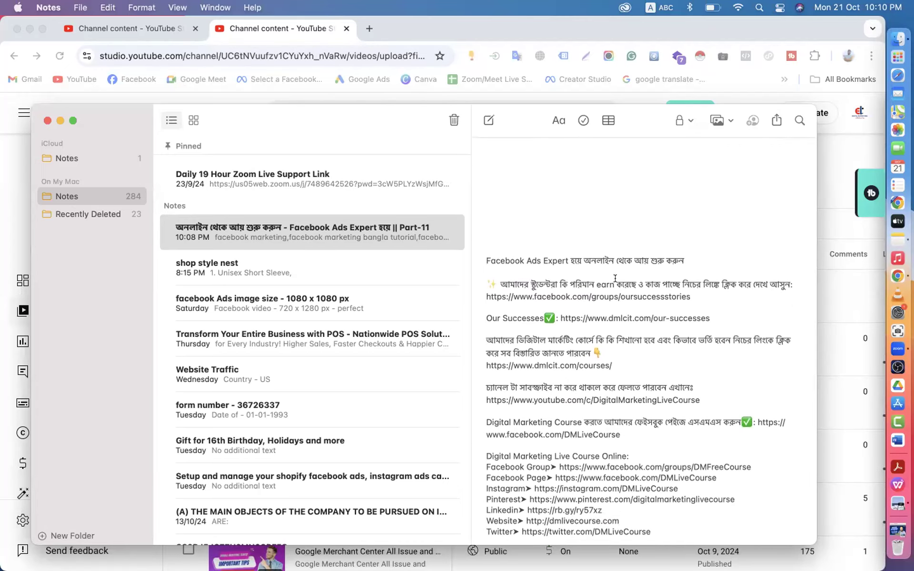
- Scroll through the note and clear the Facebook Ads selection in its title line
scroll(615, 278, "down", 10)
scroll(615, 278, "up", 9)
scroll(615, 279, "down", 8)
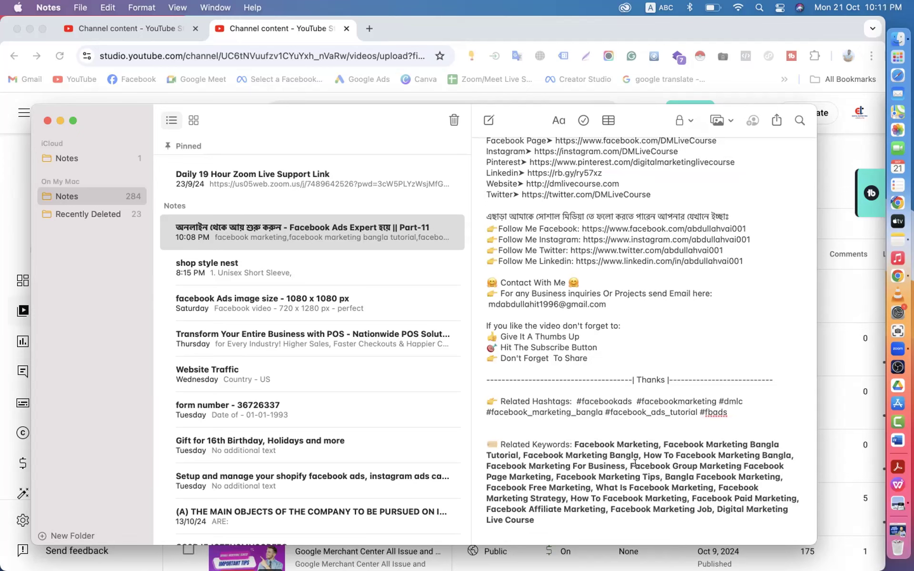
scroll(604, 340, "up", 2)
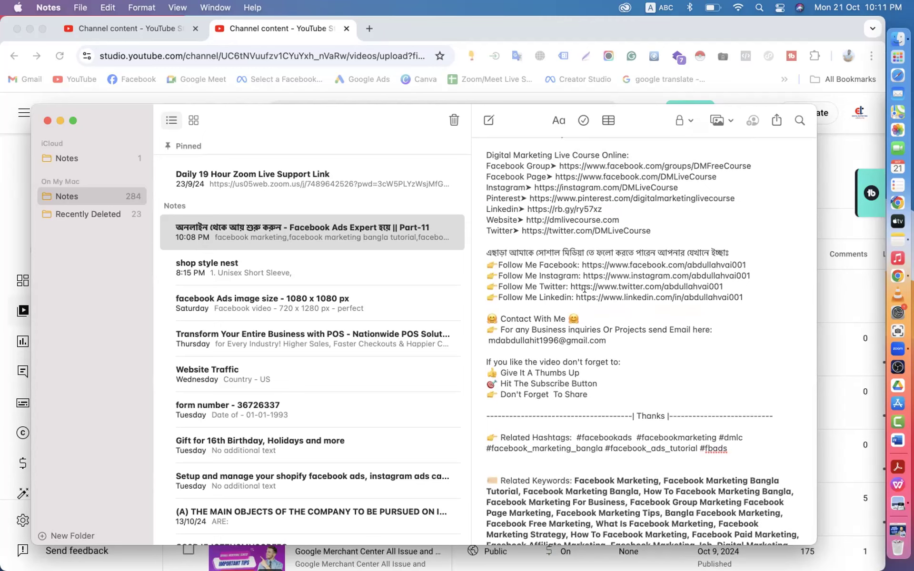
scroll(585, 289, "up", 10)
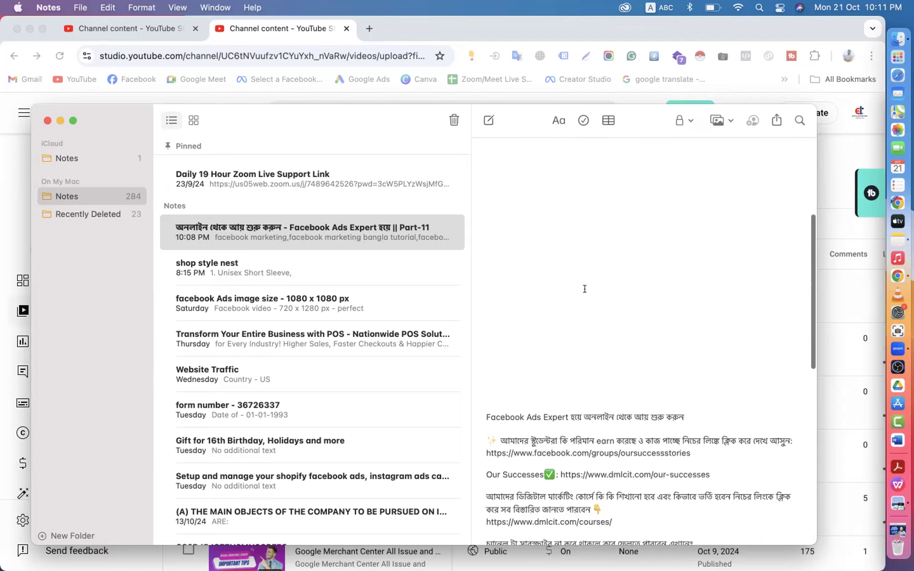
scroll(586, 294, "down", 15)
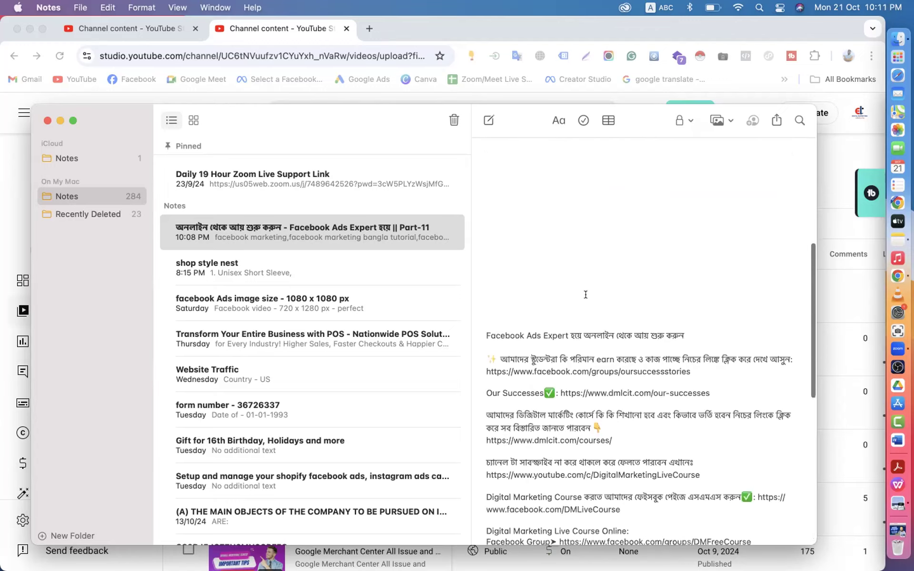
scroll(614, 334, "down", 2)
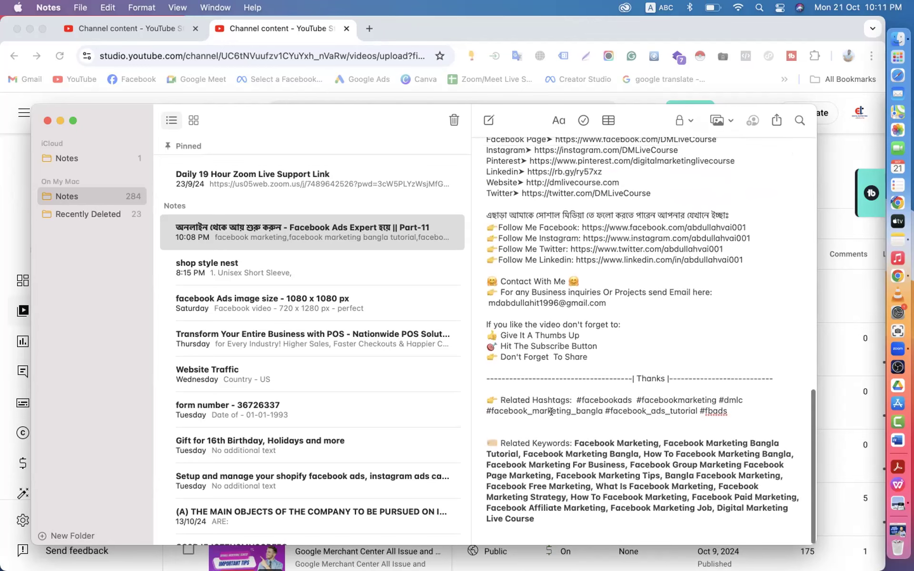
scroll(621, 340, "up", 15)
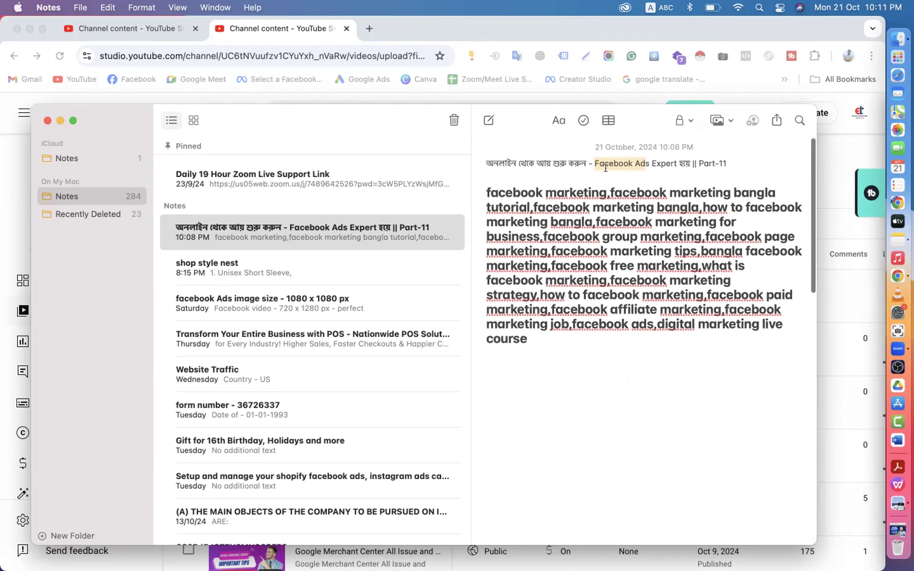
left_click(611, 161)
left_click_drag(594, 164, 642, 159)
left_click(617, 162)
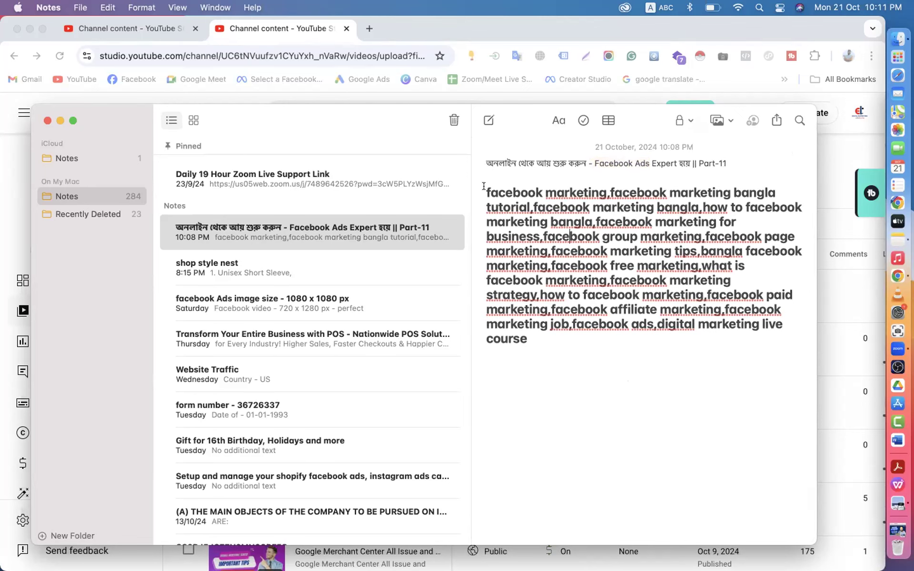
- Select the keyword paragraph, preview the Part-11 thumbnail, then return to the draft's details form
left_click_drag(486, 189, 524, 314)
scroll(631, 351, "down", 10)
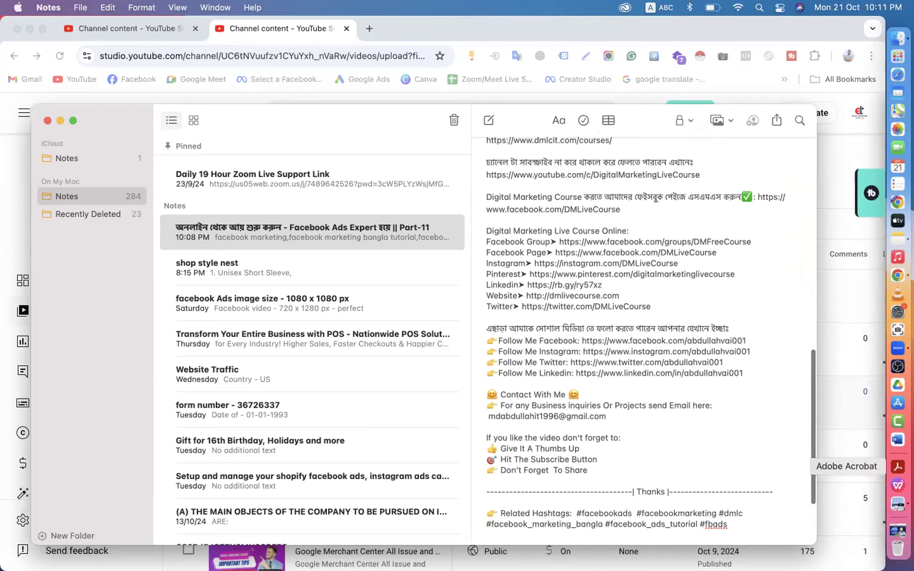
left_click(898, 520)
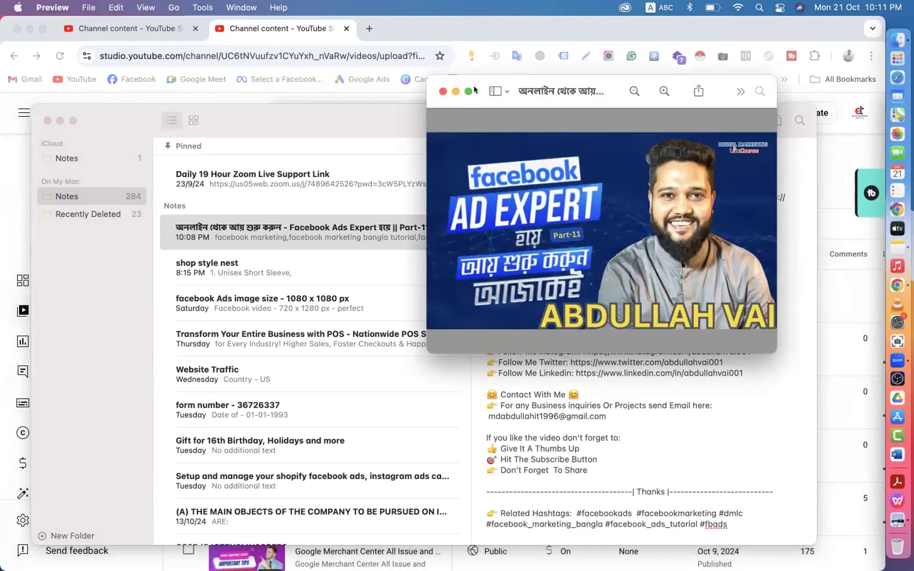
left_click(443, 91)
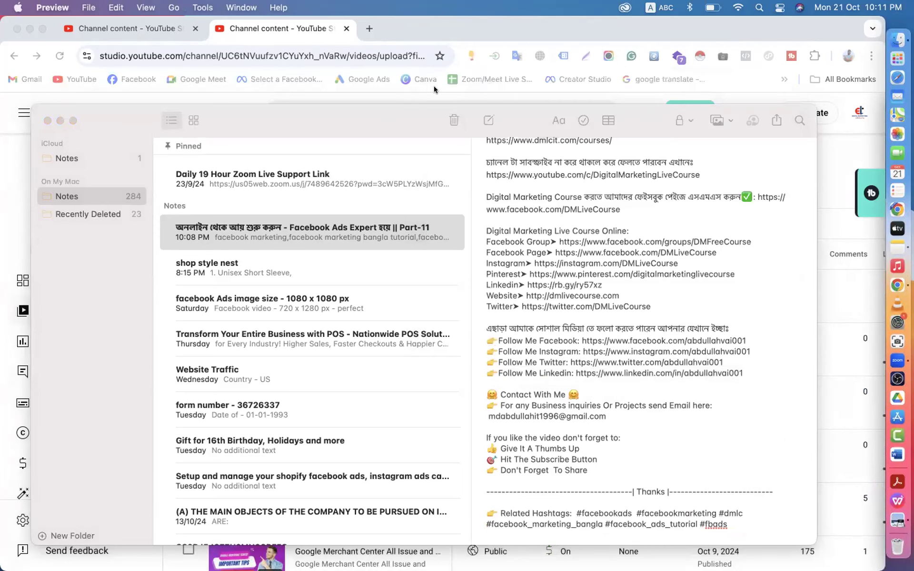
left_click(132, 28)
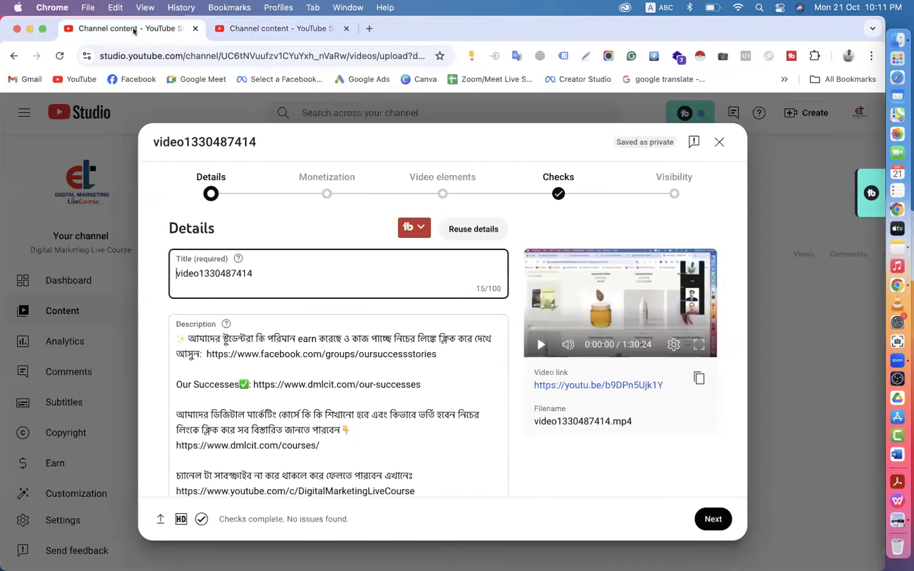
scroll(312, 247, "down", 5)
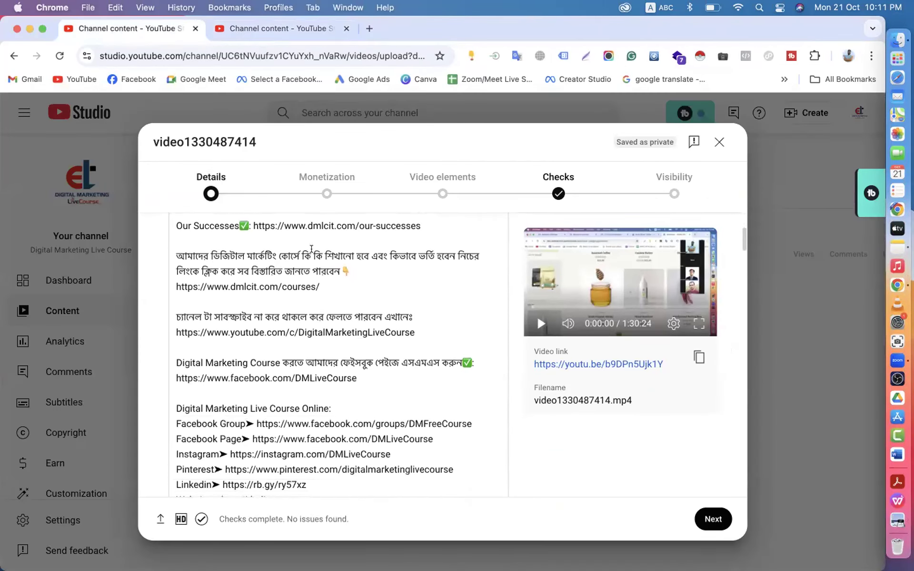
scroll(312, 252, "up", 5)
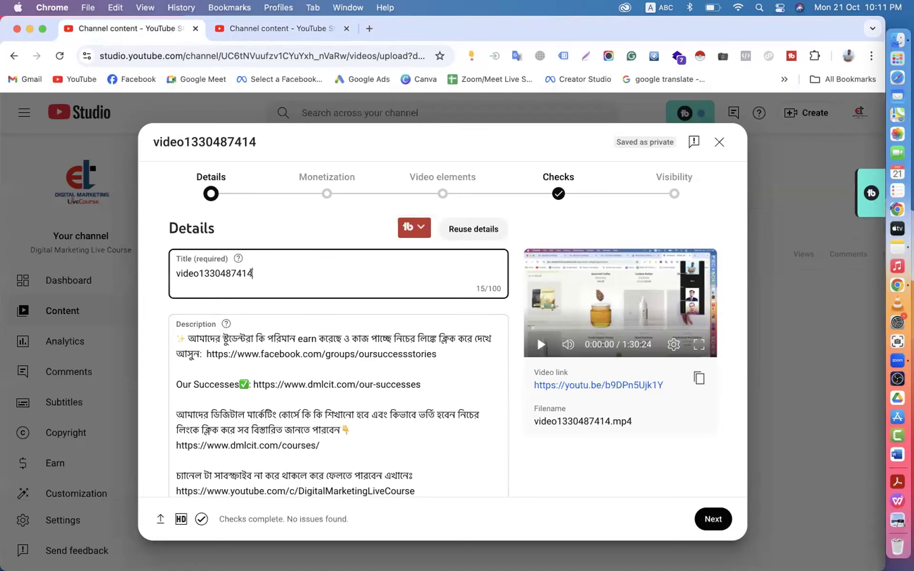
left_click_drag(252, 273, 173, 273)
key("BackSpace")
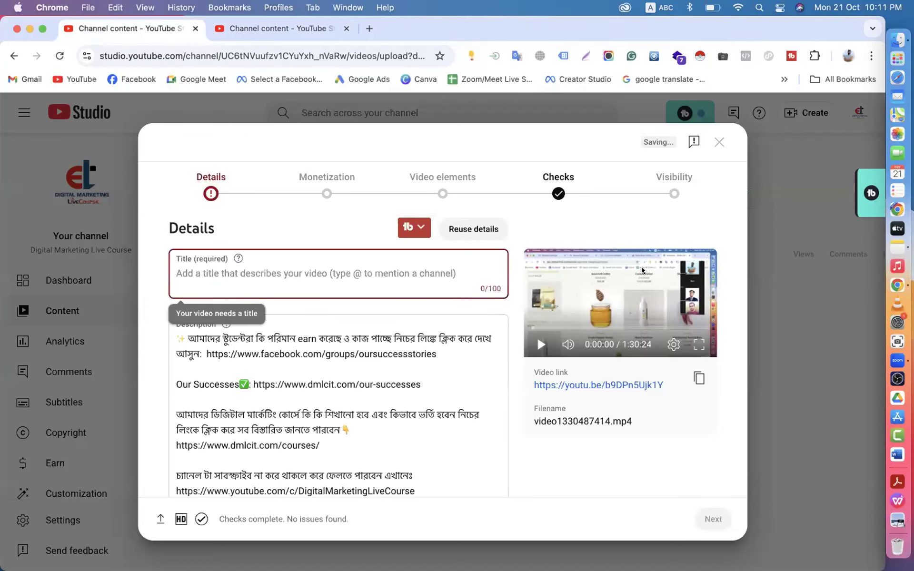
- Cut the Bengali Part-11 title line from the note and paste it into the Title field
left_click(896, 250)
scroll(619, 191, "up", 15)
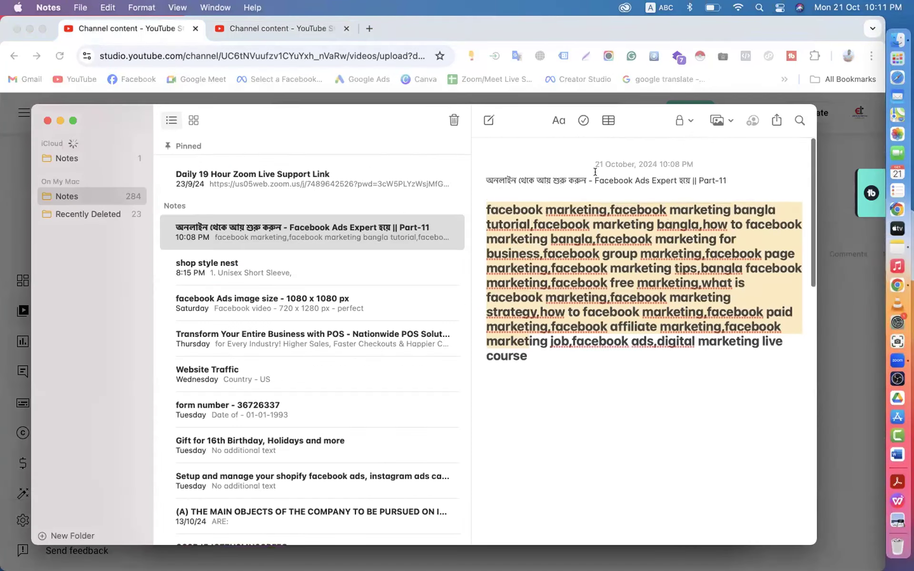
left_click_drag(484, 160, 728, 158)
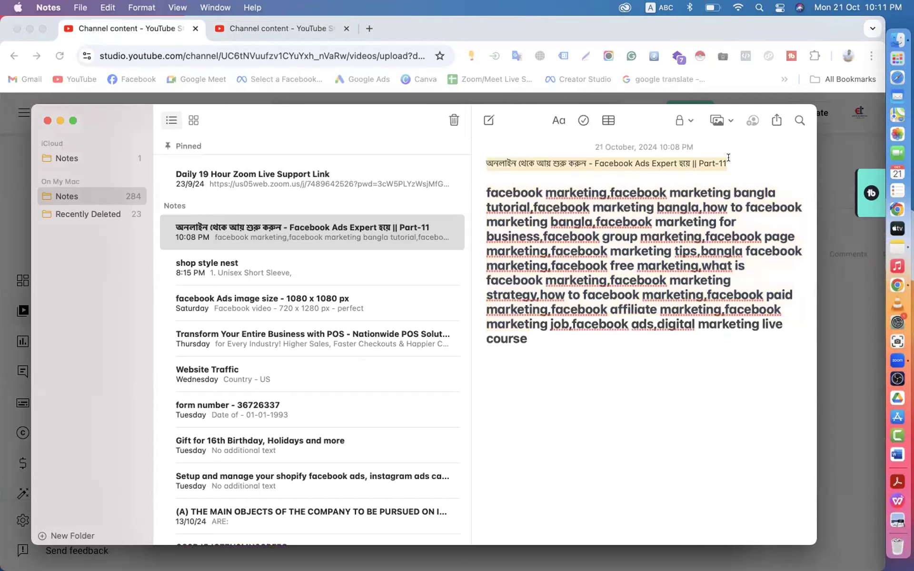
key("super+x")
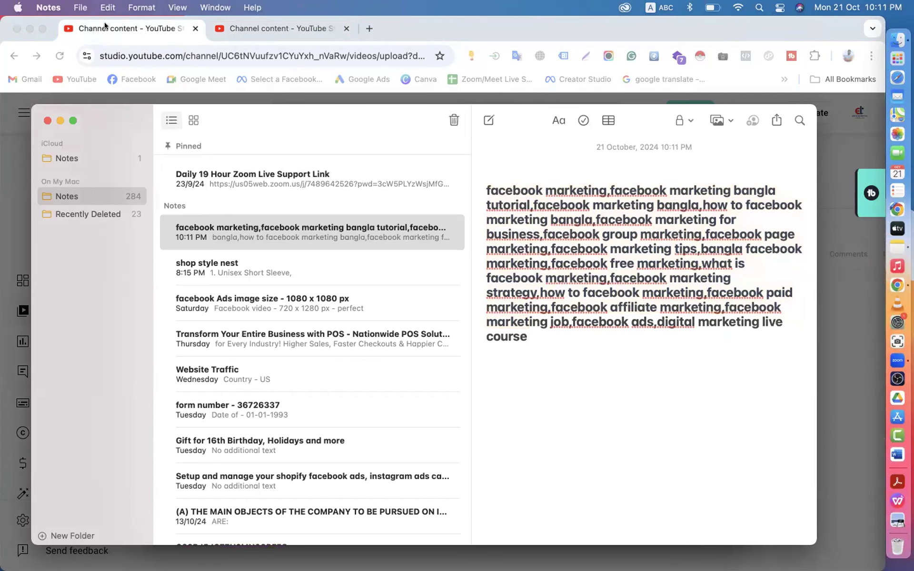
left_click(105, 26)
key("super+v")
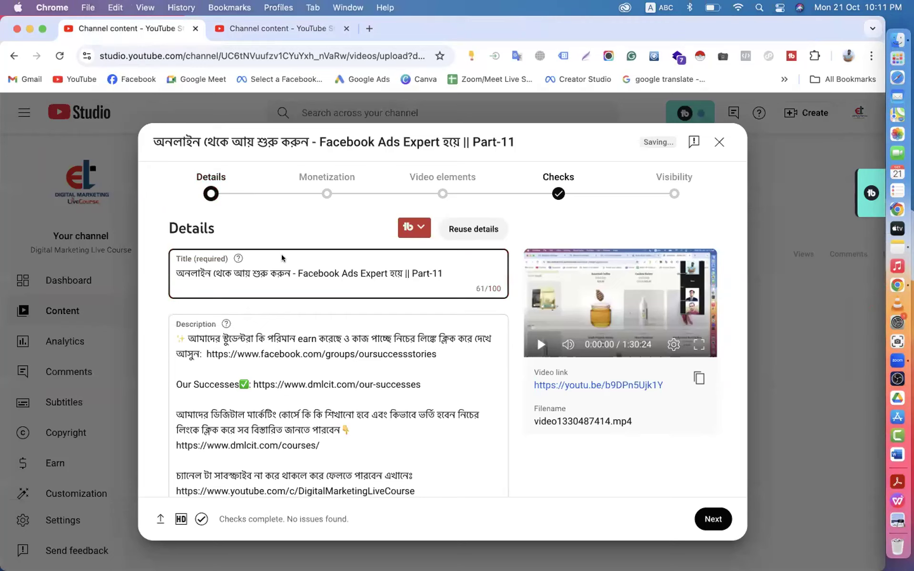
left_click_drag(442, 271, 168, 274)
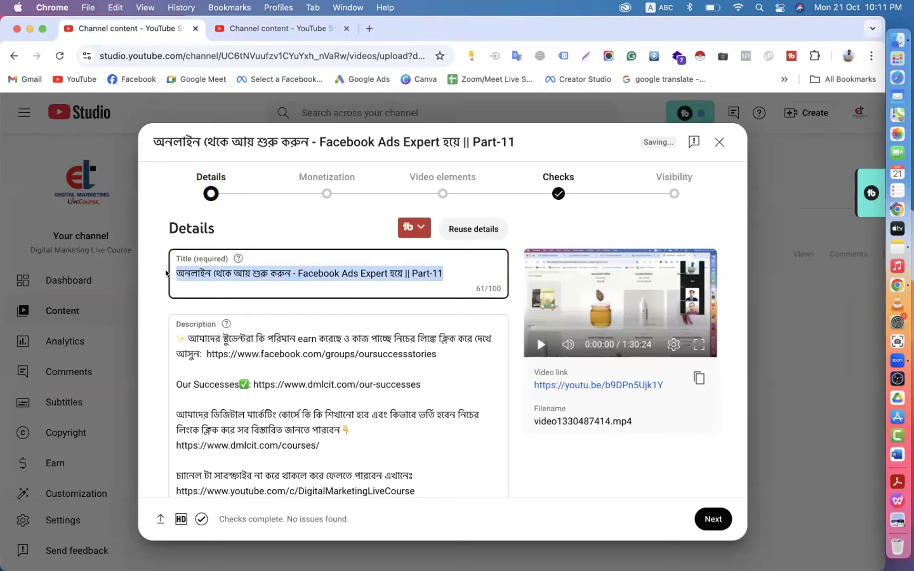
- Paste the title as a new first line at the top of the description
left_click(177, 340)
key("Return")
key("Return")
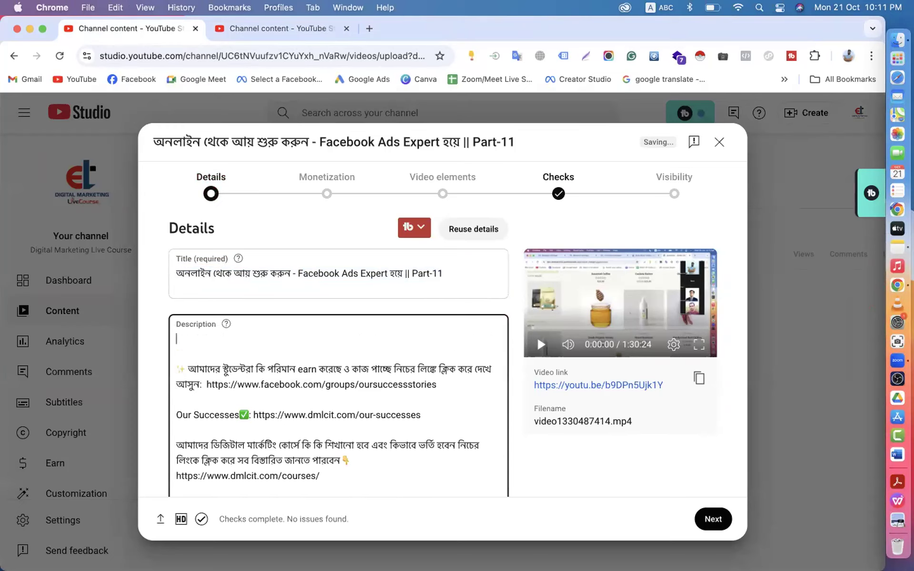
key("super+v")
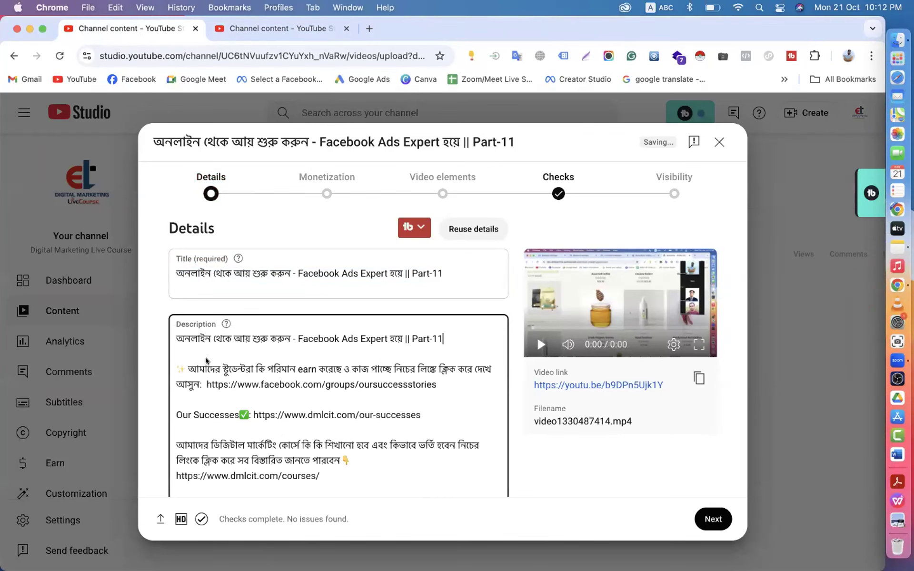
- Cut the description text from the note and replace the entire Description with it
left_click(887, 240)
scroll(571, 304, "down", 10)
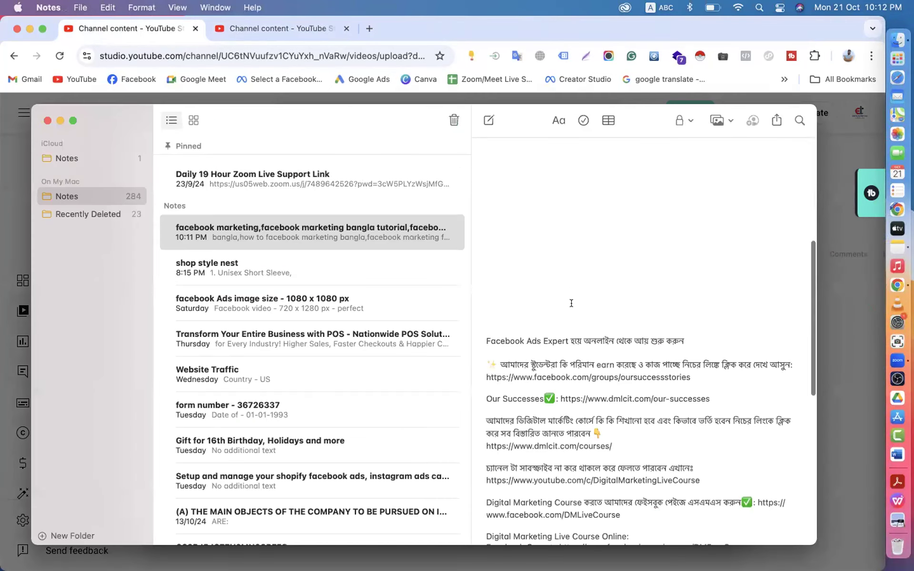
left_click_drag(483, 335, 619, 552)
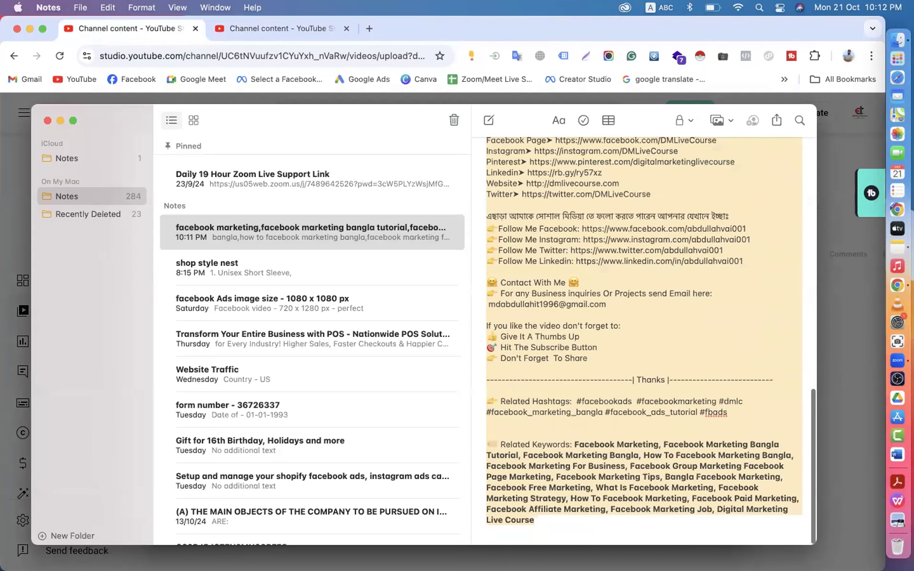
right_click(505, 293)
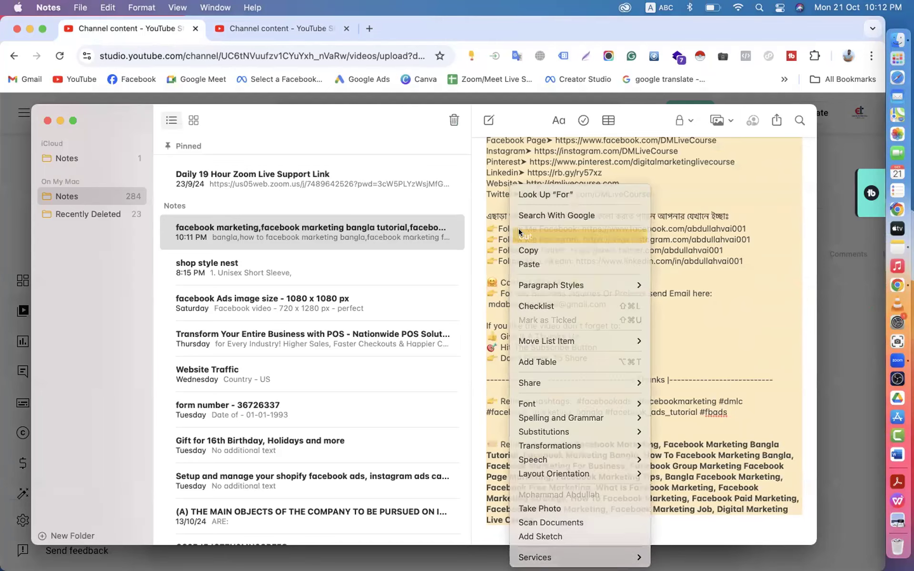
left_click(538, 232)
left_click(58, 120)
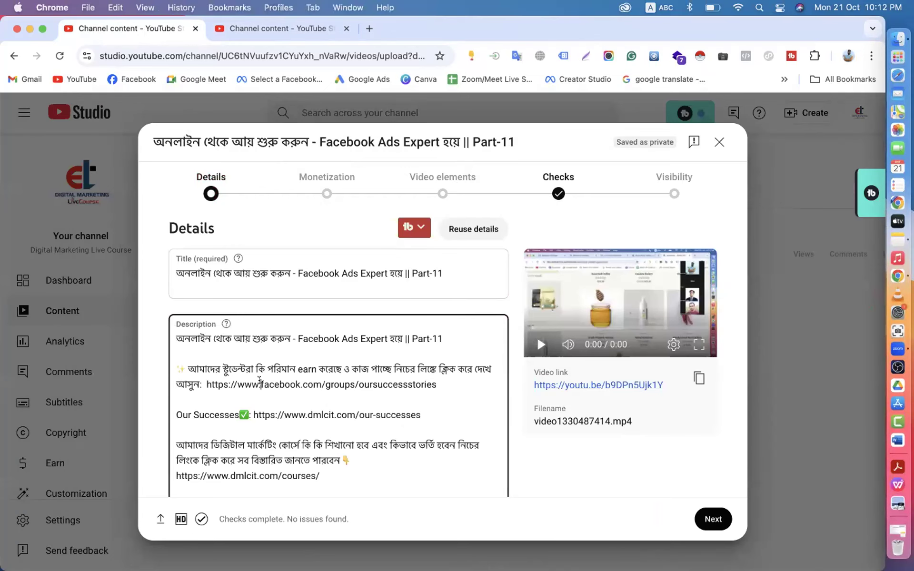
key("super+a")
key("super+v")
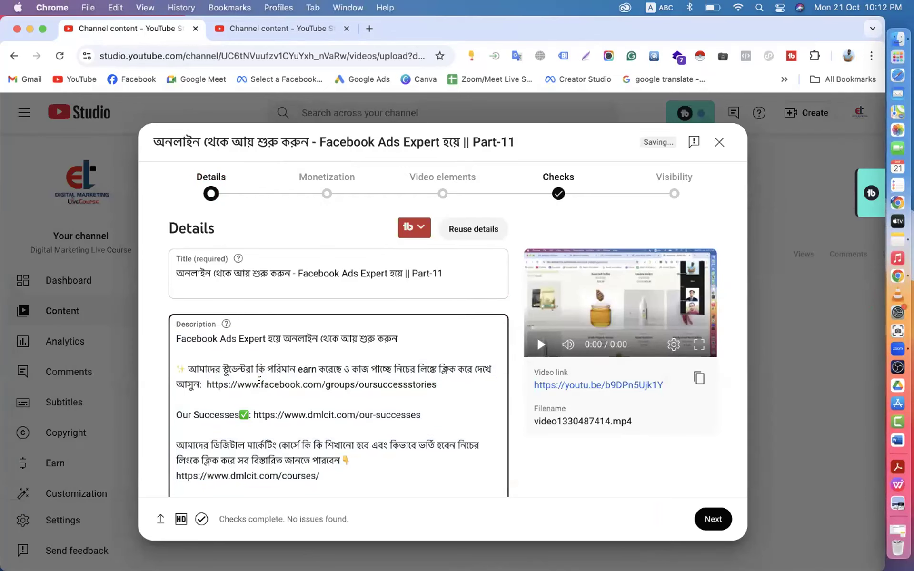
left_click(237, 337)
left_click(387, 337)
scroll(378, 369, "down", 5)
scroll(371, 376, "up", 5)
left_click(280, 383)
left_click(384, 381)
left_click(316, 413)
left_click(250, 30)
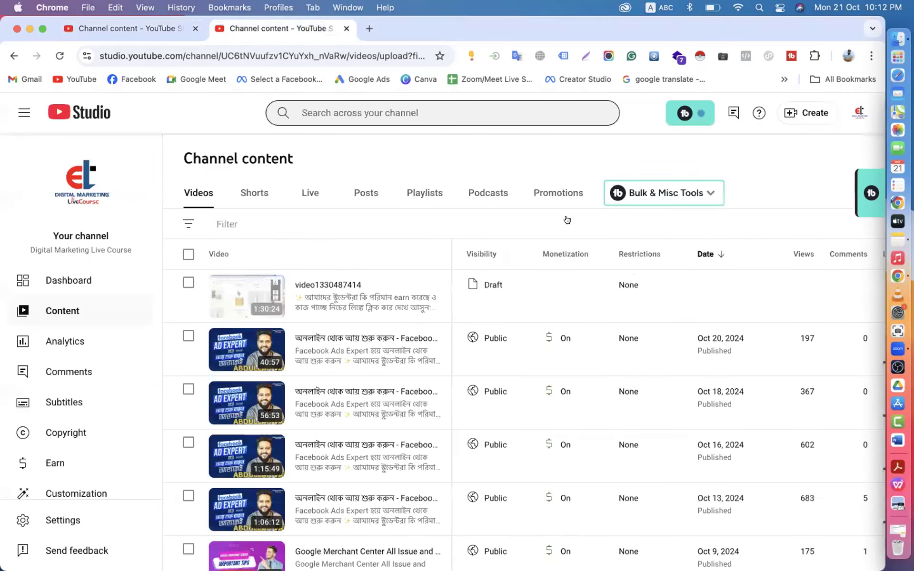
left_click(50, 519)
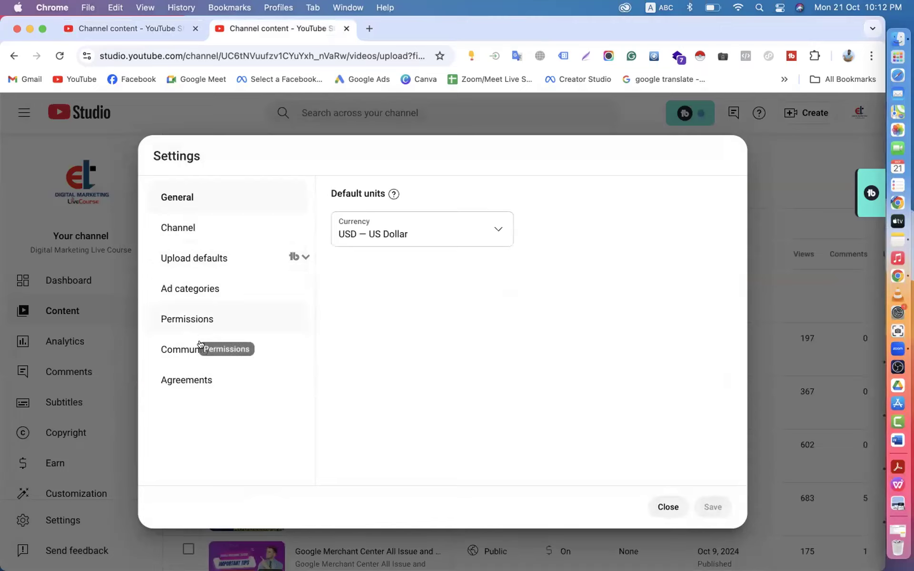
left_click(190, 229)
left_click(514, 195)
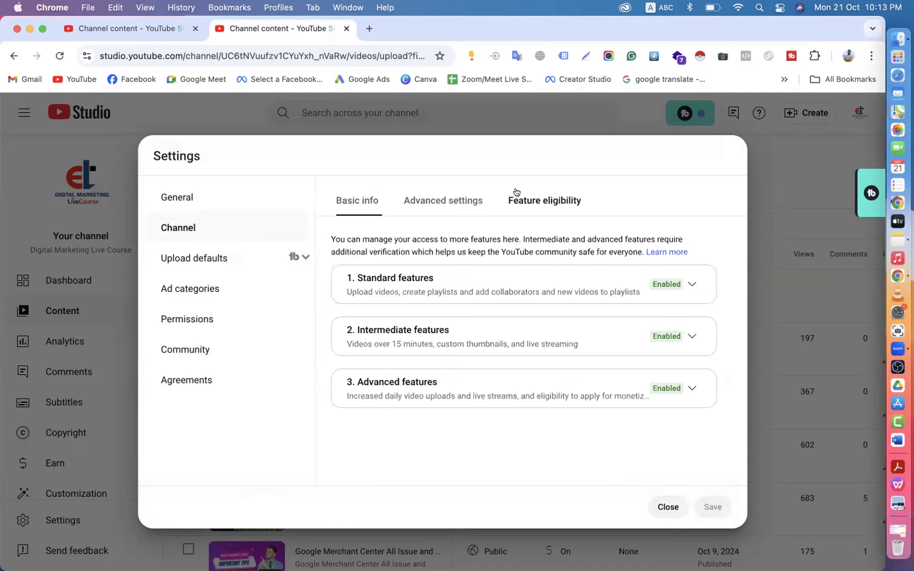
left_click(683, 285)
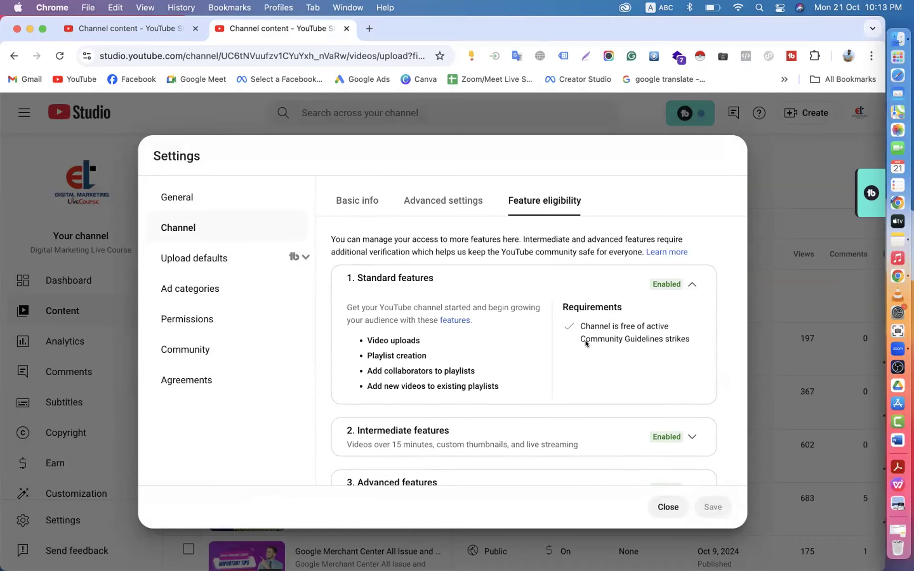
scroll(585, 340, "down", 2)
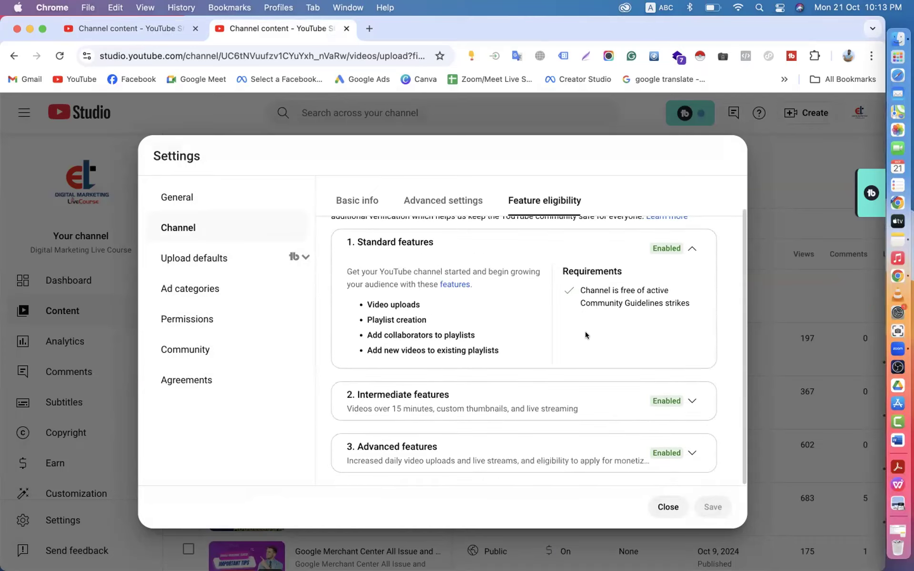
left_click(692, 401)
scroll(686, 395, "down", 3)
mouse_move(665, 398)
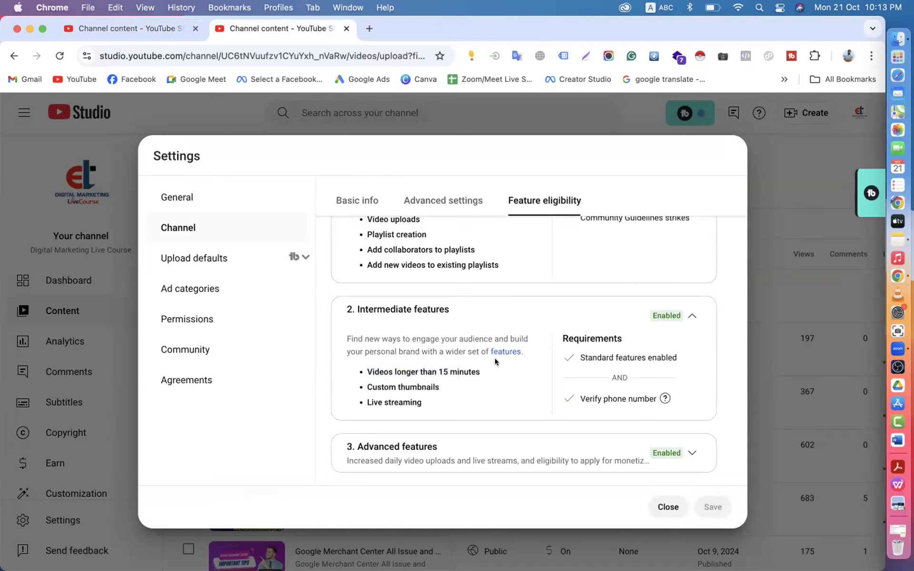
left_click(693, 452)
scroll(692, 452, "down", 3)
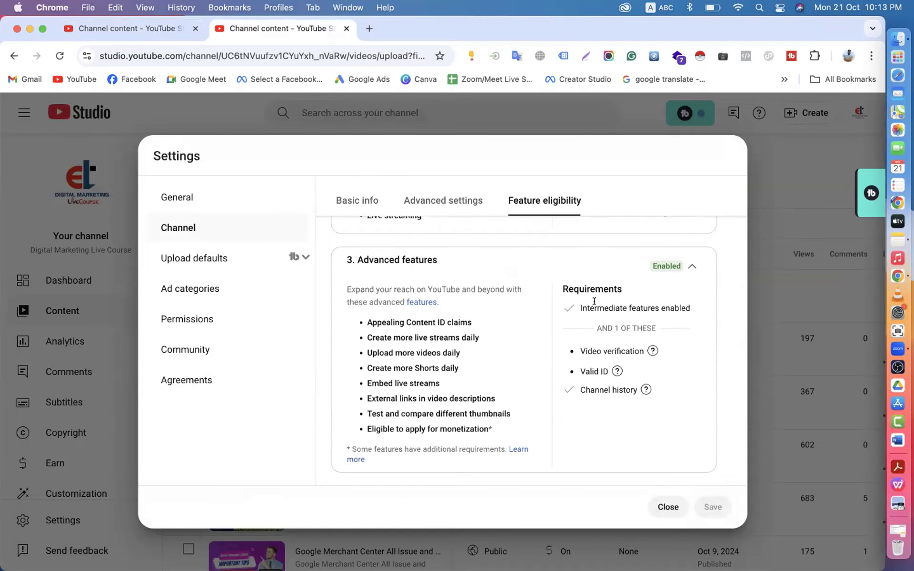
left_click_drag(580, 353, 644, 353)
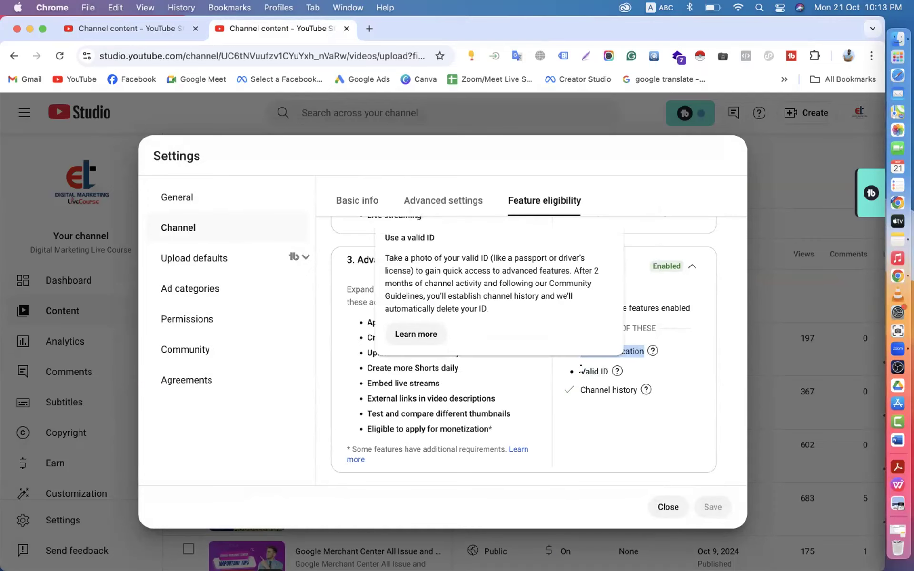
left_click_drag(581, 355, 612, 371)
left_click_drag(612, 371, 611, 369)
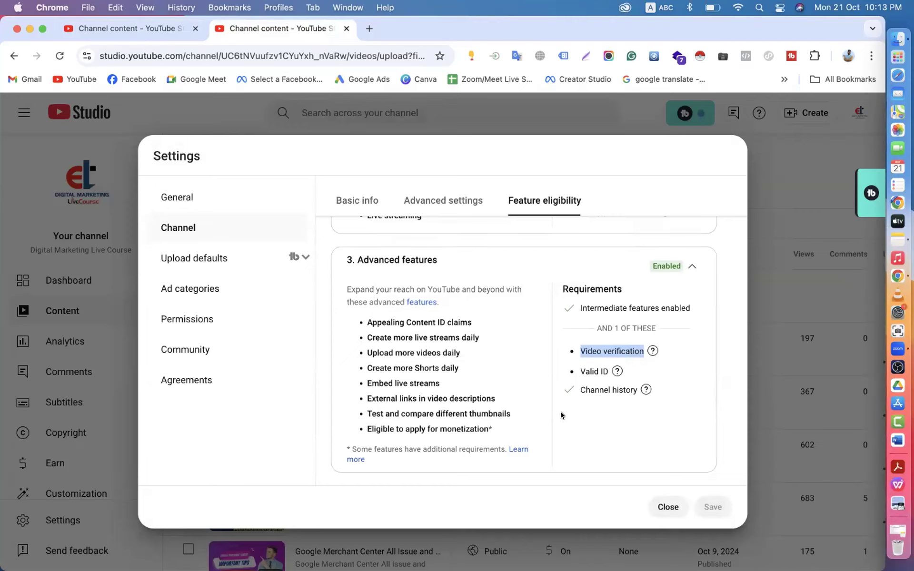
mouse_move(602, 370)
left_click(132, 29)
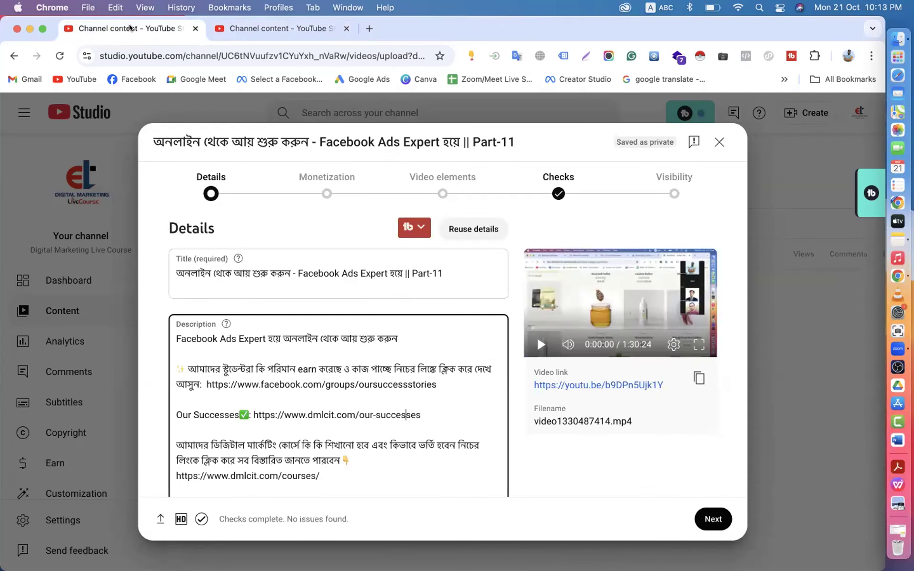
left_click(249, 270)
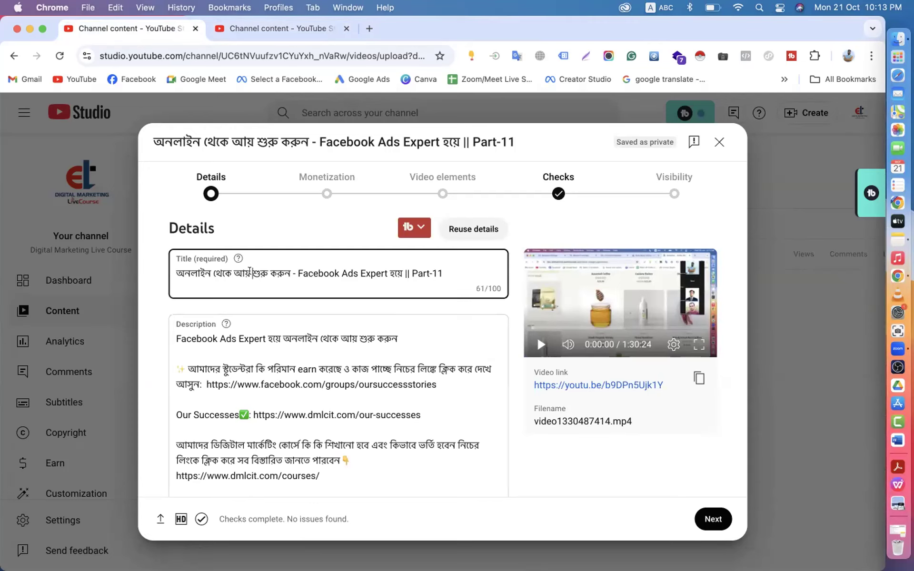
left_click(232, 332)
scroll(232, 332, "down", 15)
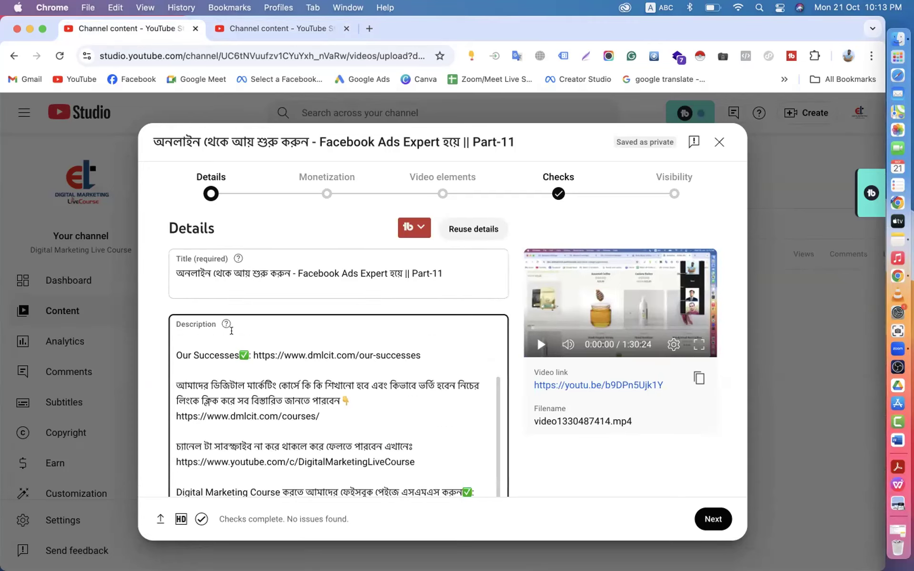
scroll(231, 330, "down", 6)
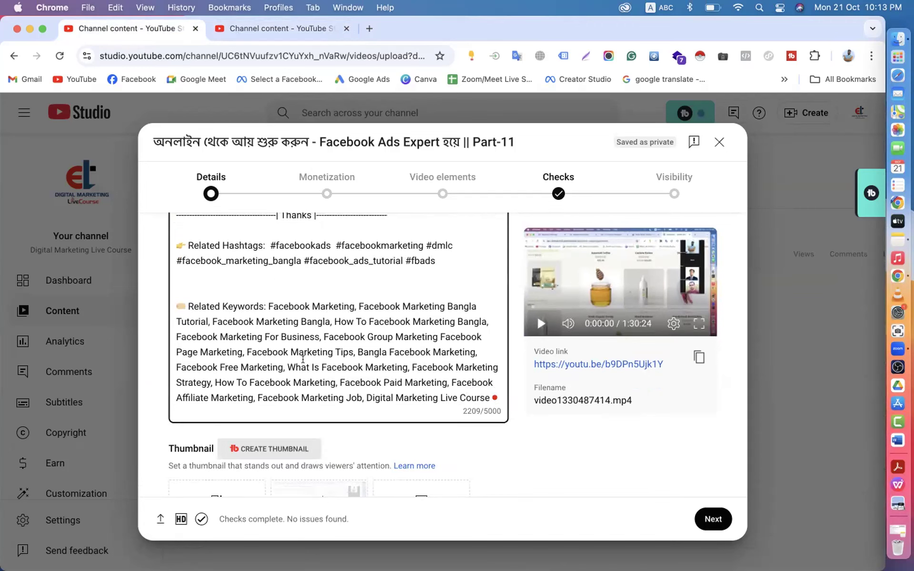
scroll(303, 359, "up", 2)
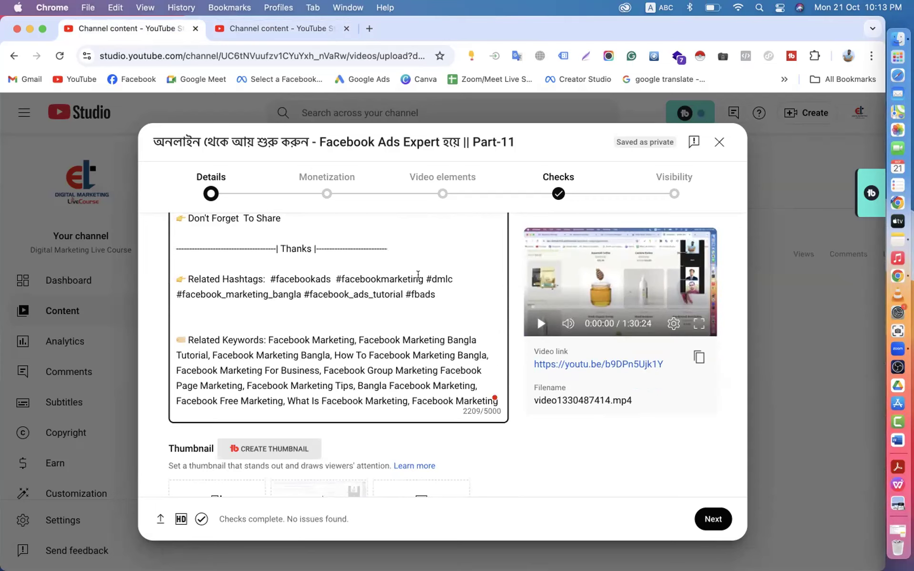
scroll(418, 275, "down", 2)
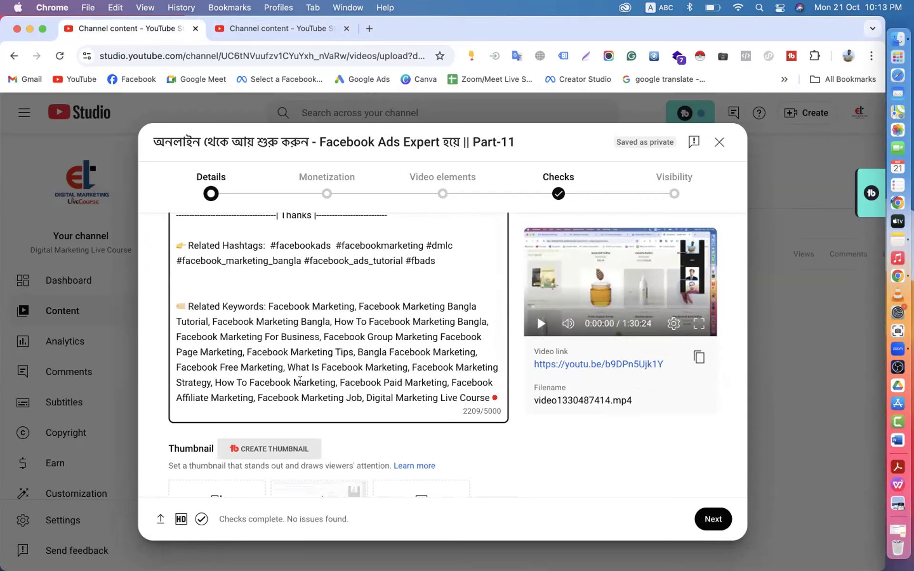
scroll(300, 381, "down", 4)
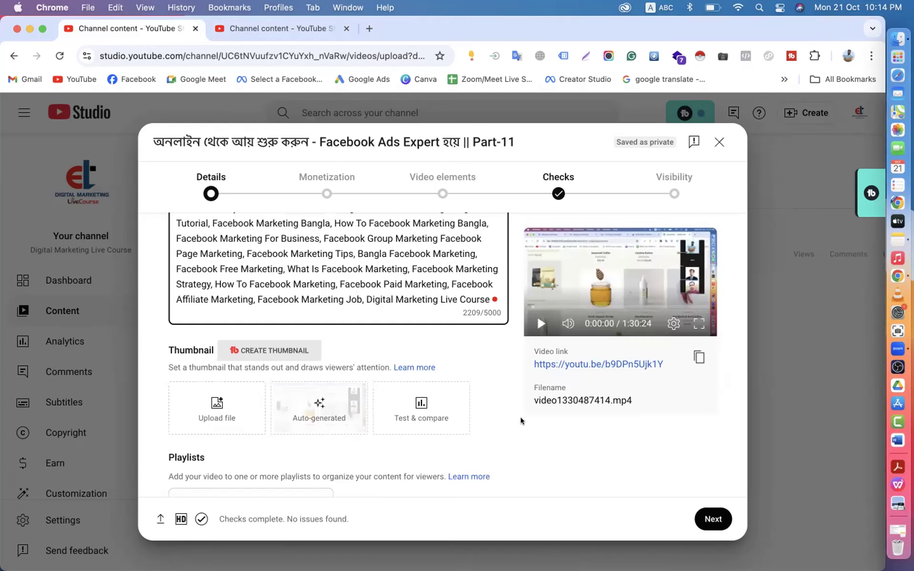
scroll(495, 368, "up", 10)
left_click_drag(449, 274, 165, 282)
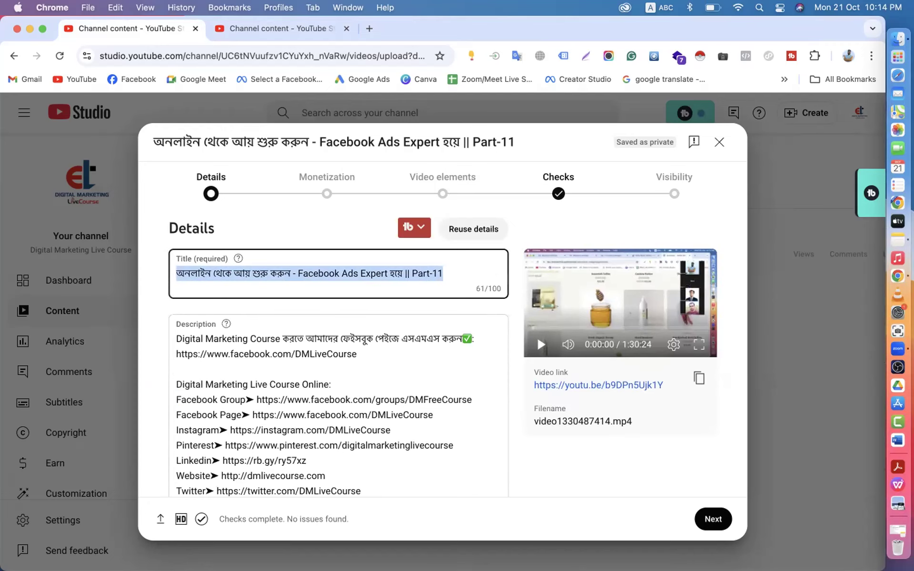
- In Finder, open the Fb Ads expert hoye income folder inside Downloads
left_click(886, 32)
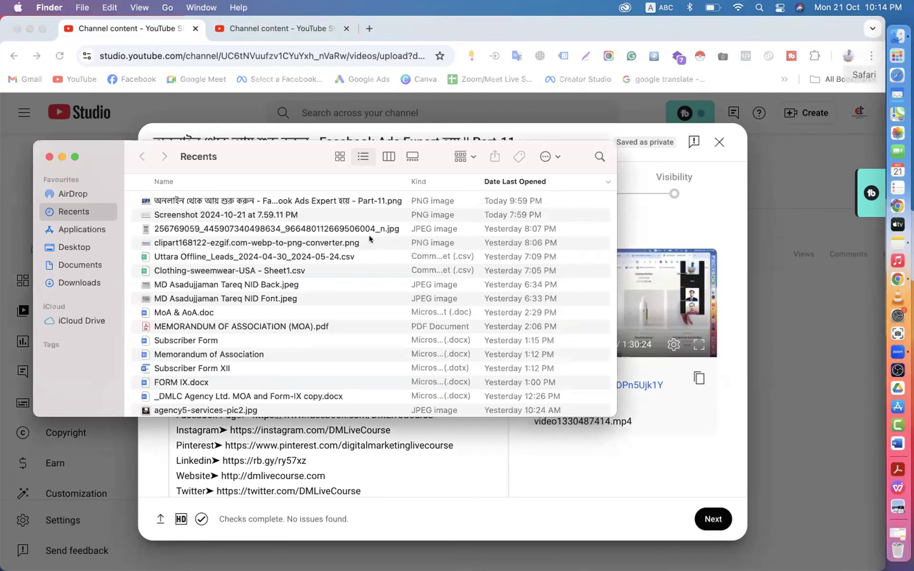
left_click(87, 283)
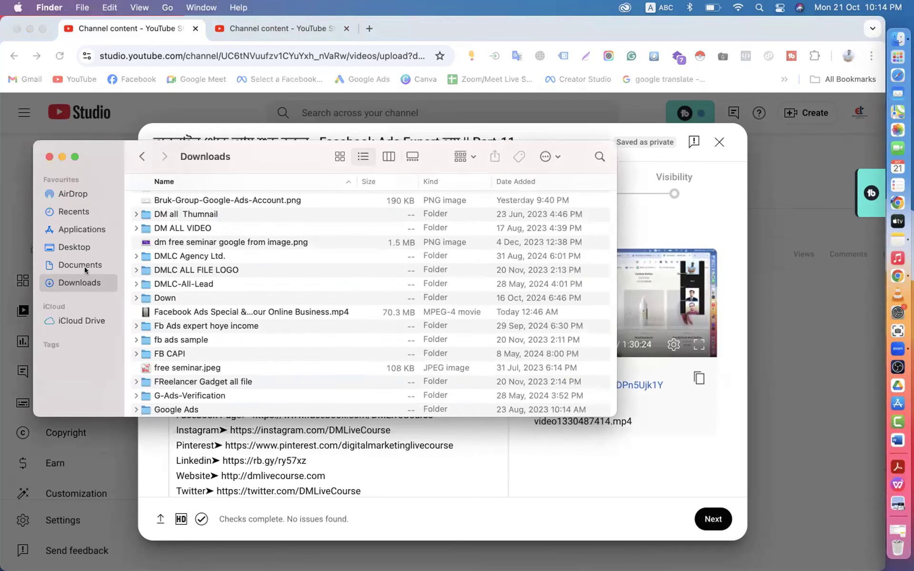
left_click(84, 266)
left_click(79, 283)
scroll(205, 309, "down", 5)
scroll(191, 295, "up", 5)
scroll(188, 289, "up", 2)
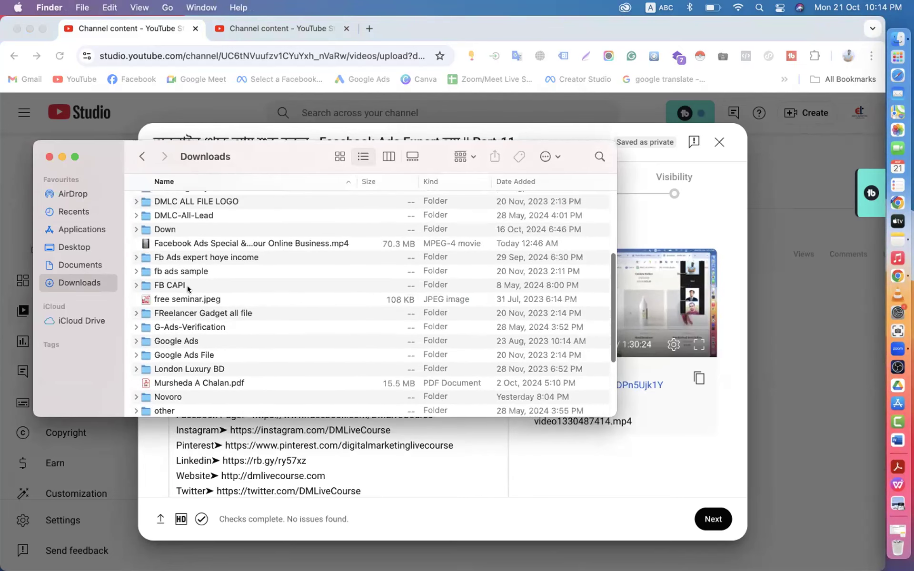
left_click(190, 260)
double_click(189, 260)
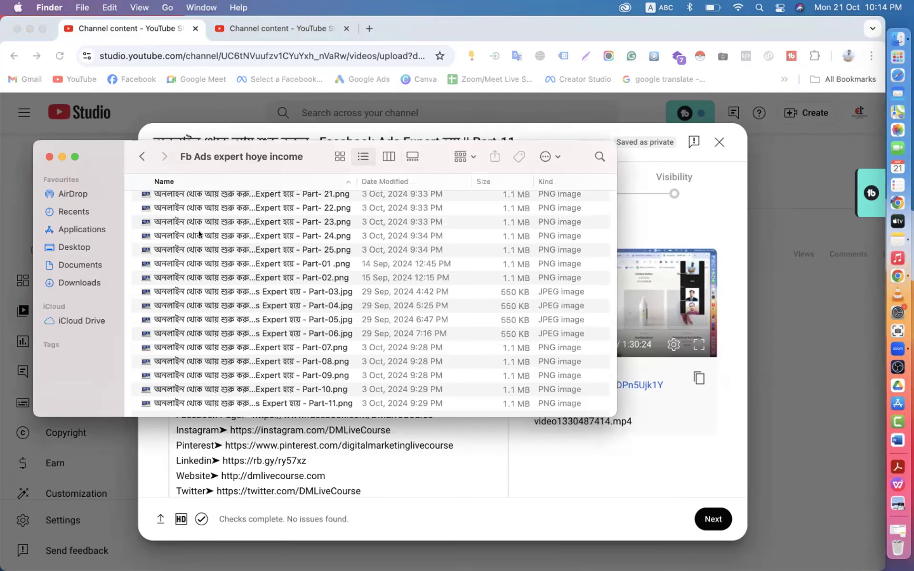
- Open Get Info for the Part-11.png thumbnail image
scroll(217, 293, "down", 2)
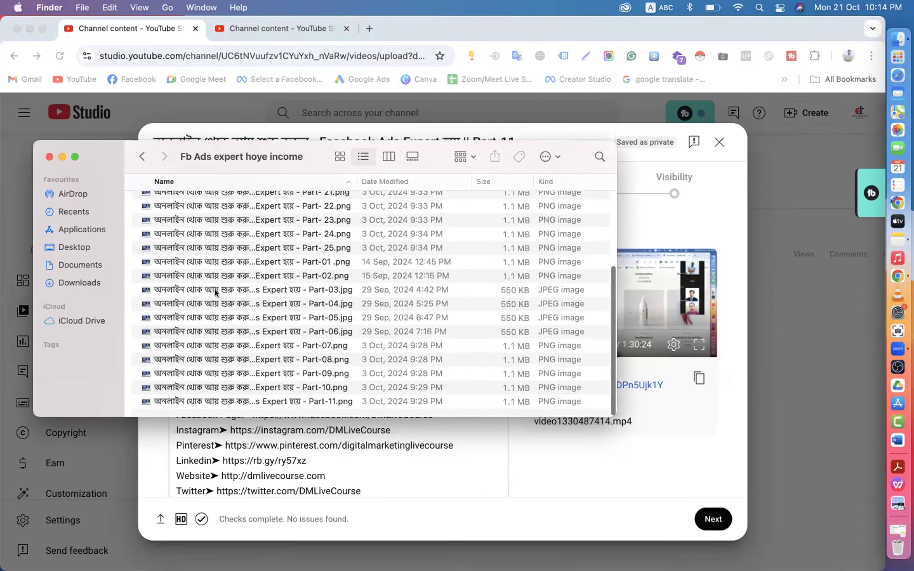
left_click(230, 404)
right_click(231, 404)
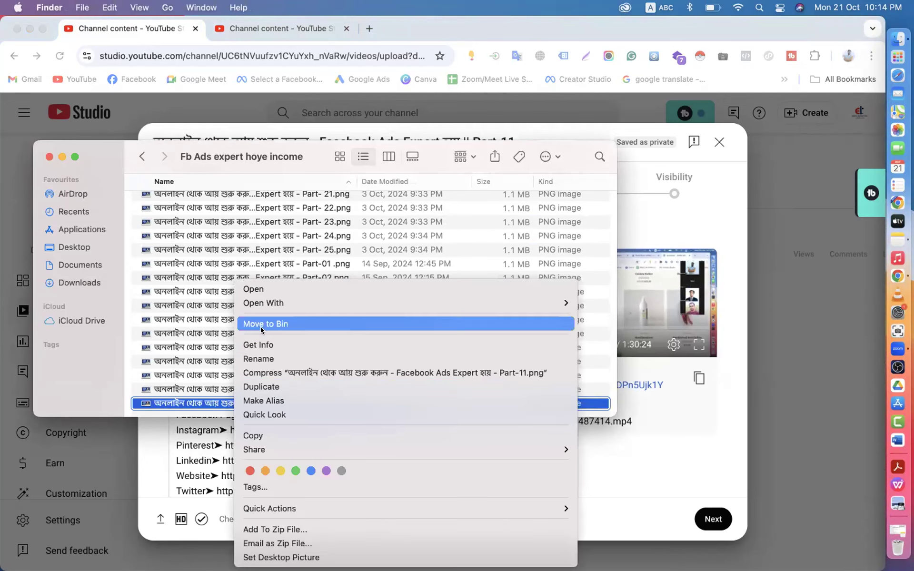
left_click(261, 344)
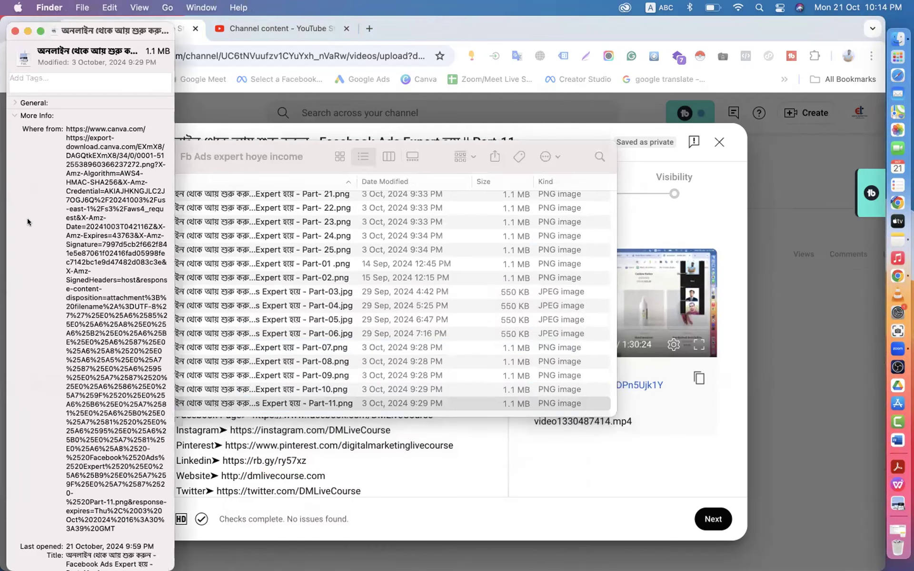
- Note the 1280×720 dimensions and expand the empty Comments box in the Info window
scroll(58, 312, "down", 10)
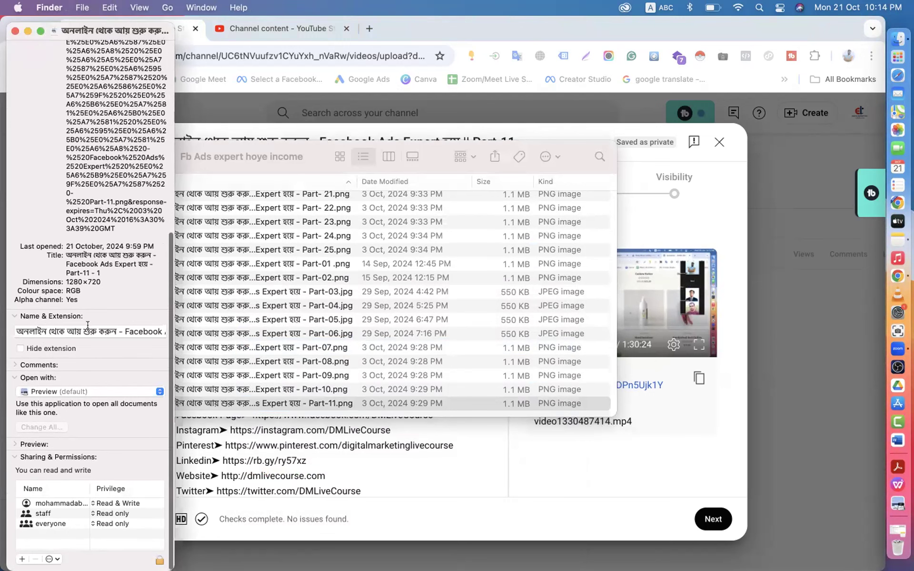
scroll(88, 325, "down", 1)
left_click(14, 313)
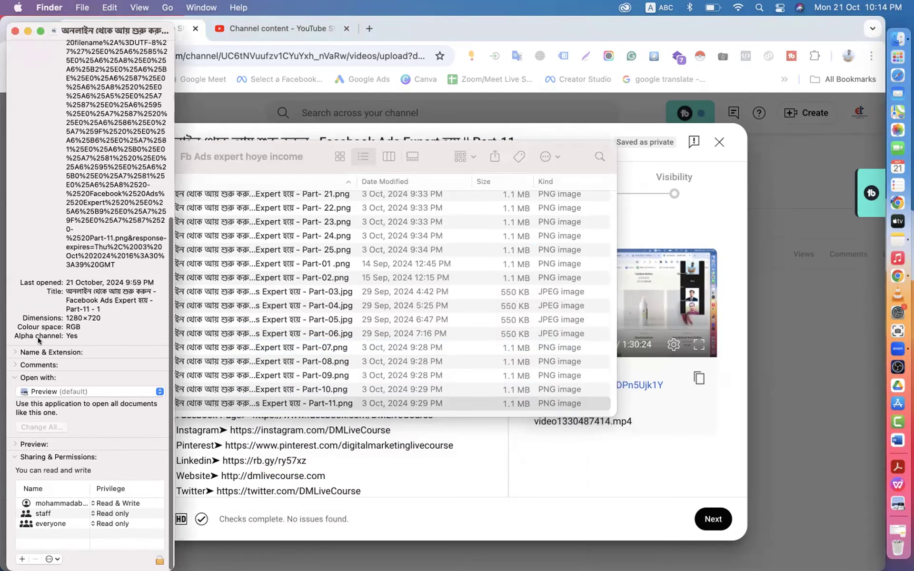
left_click_drag(63, 313, 104, 313)
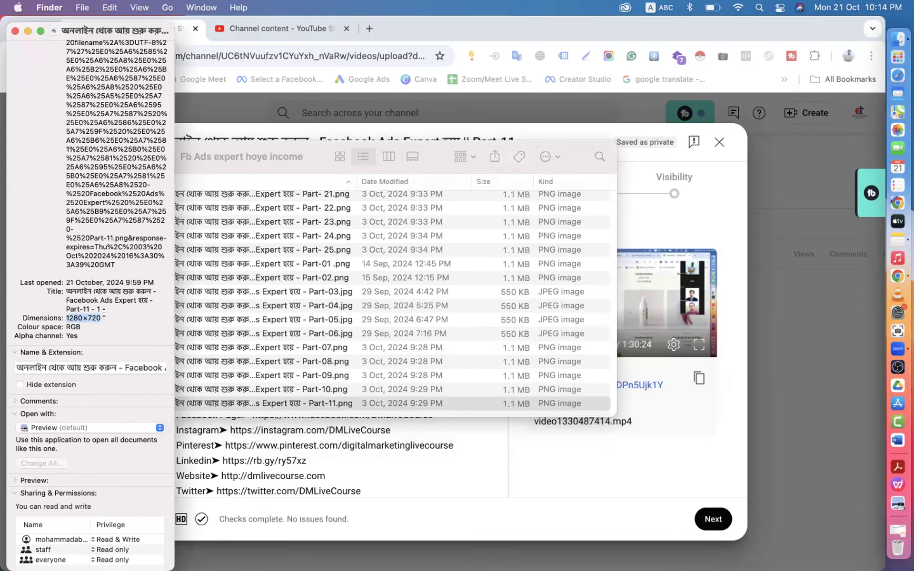
scroll(104, 312, "down", 3)
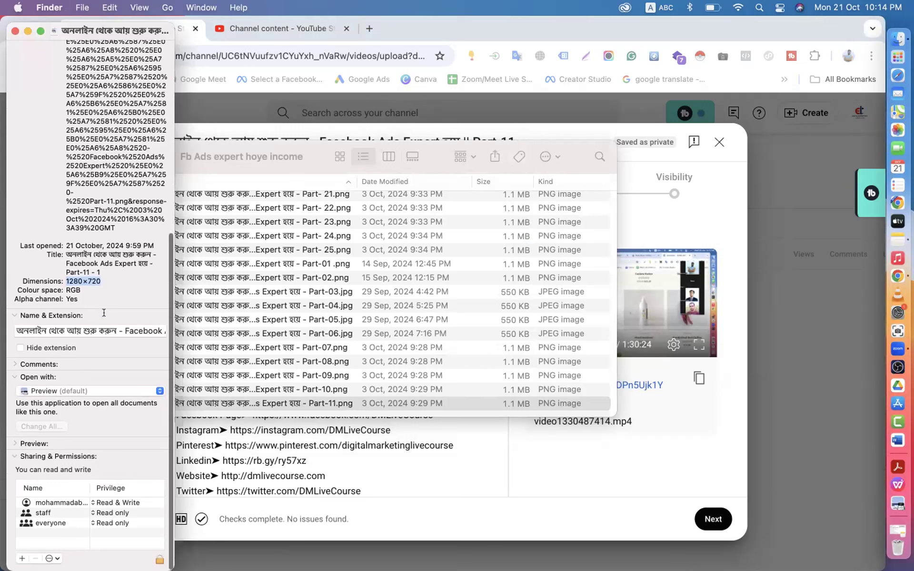
left_click(15, 365)
left_click(43, 390)
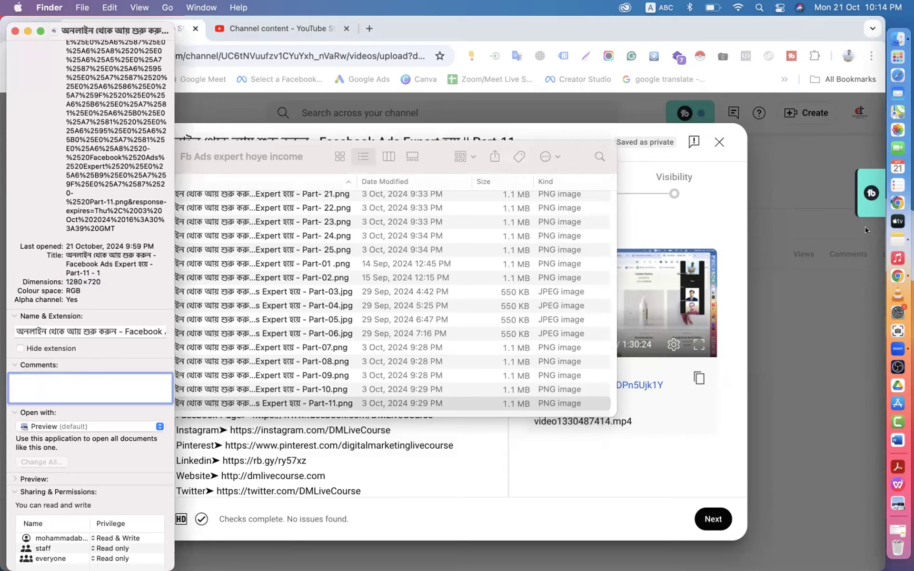
left_click(890, 237)
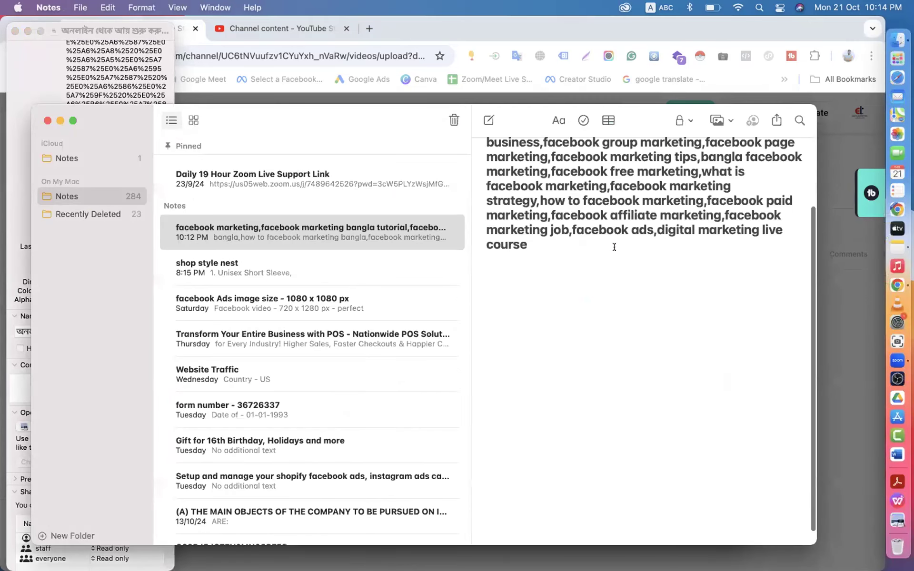
- Copy the keyword list from the note and paste it into Part-11.png's Comments
scroll(481, 179, "up", 3)
left_click_drag(481, 178, 524, 332)
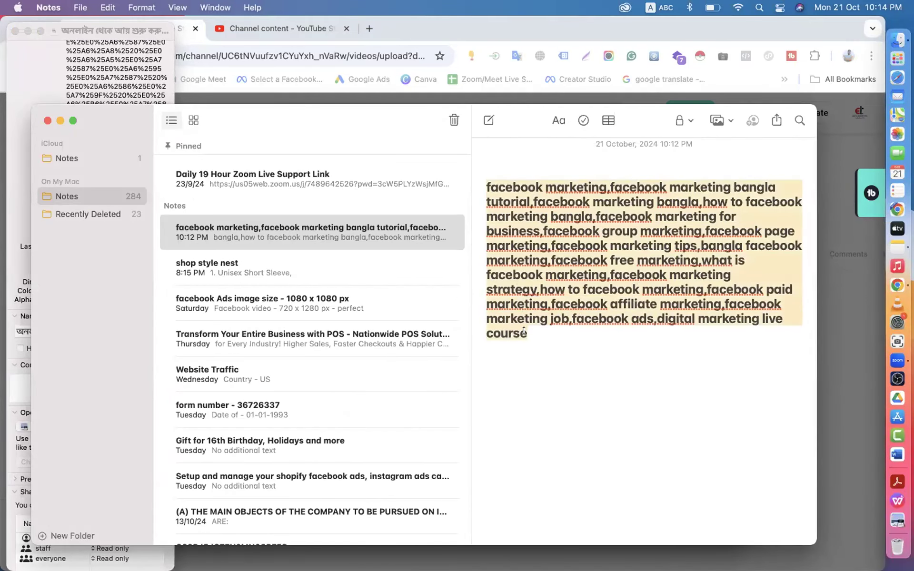
right_click(526, 262)
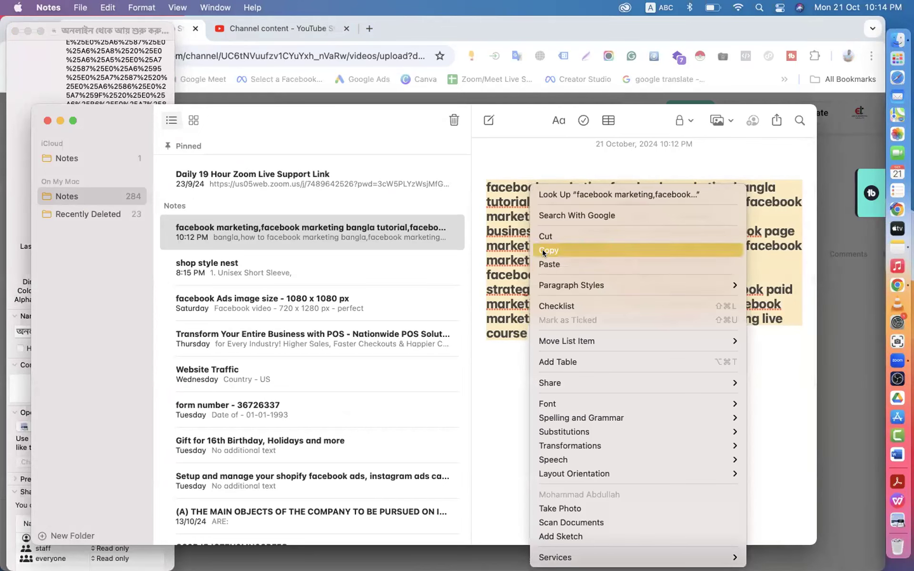
left_click(542, 250)
left_click(33, 79)
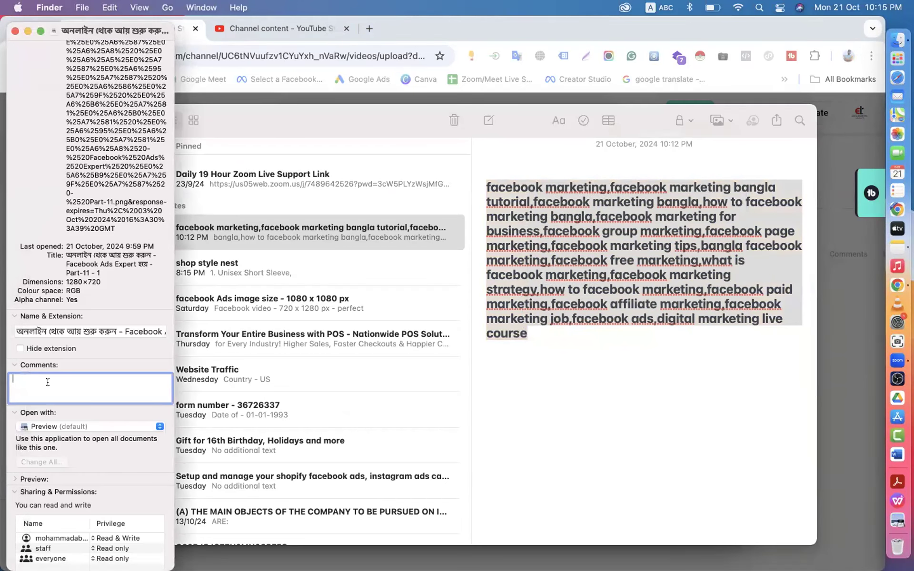
key("super+v")
key("super+Up")
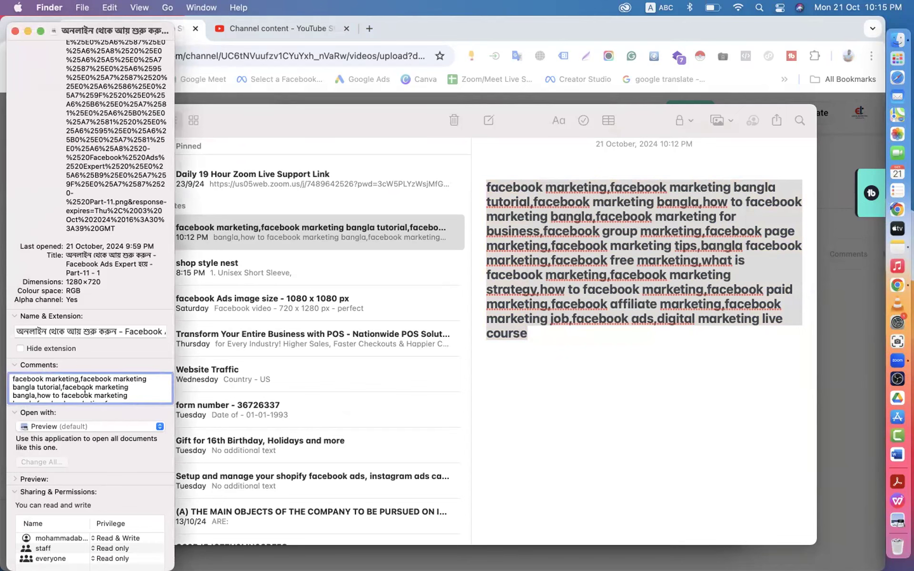
- Paste the same keywords as tags on Part-11.png
scroll(84, 396, "up", 10)
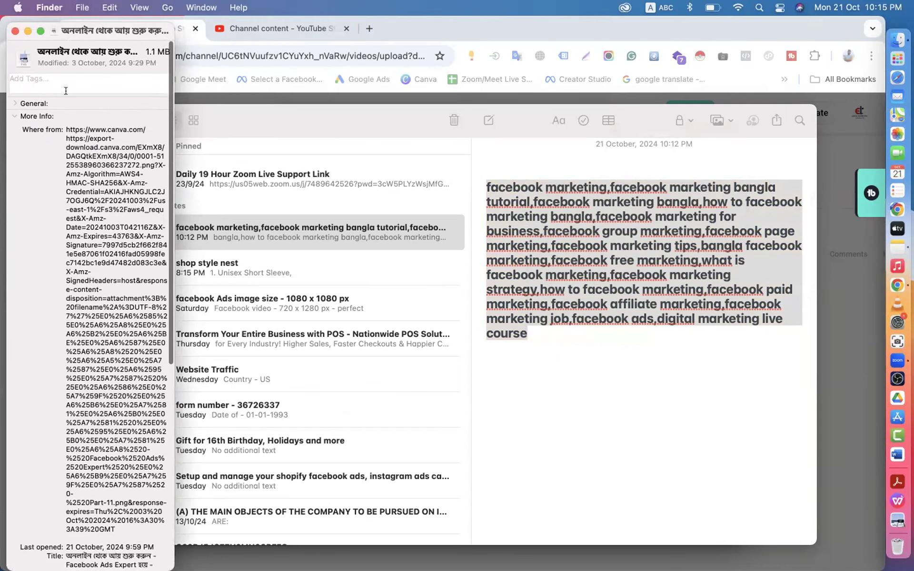
left_click(52, 79)
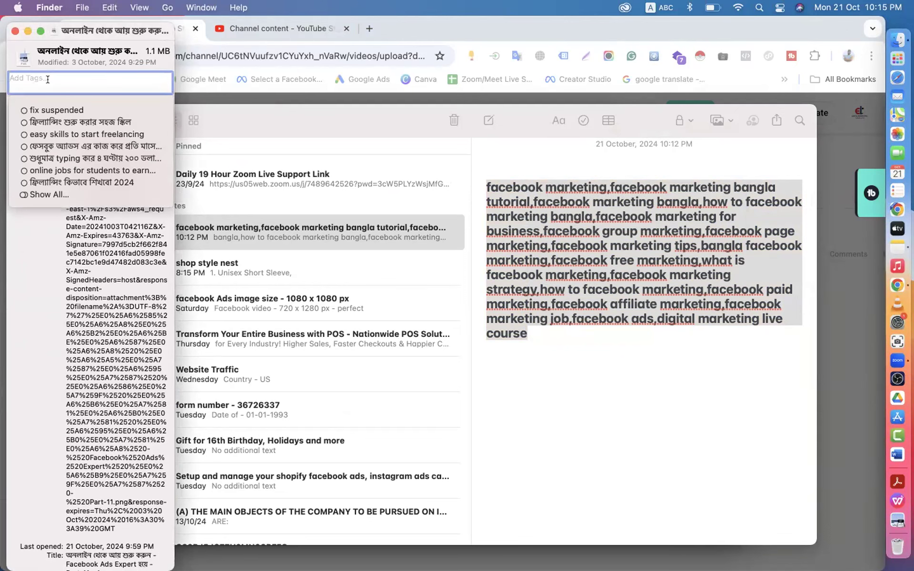
key("super+v")
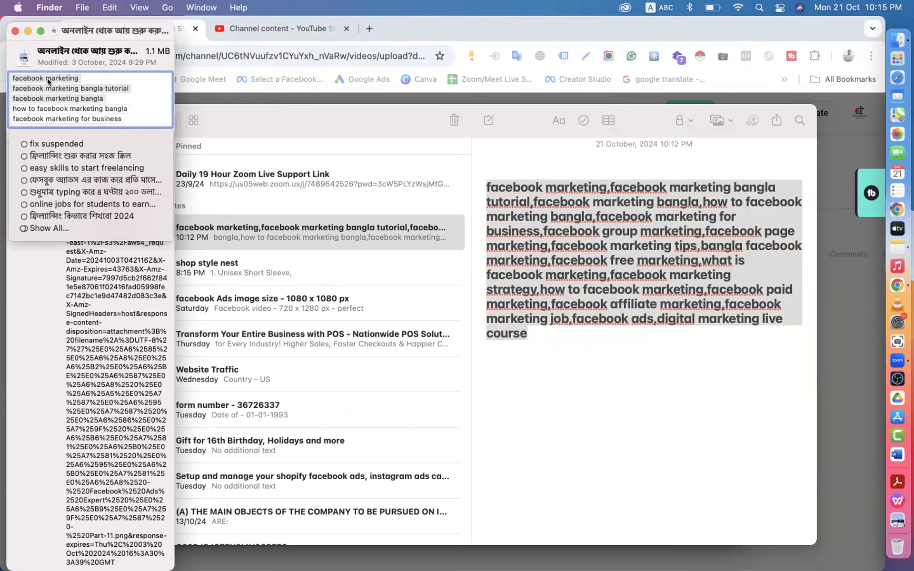
scroll(48, 107, "down", 2)
scroll(48, 107, "down", 3)
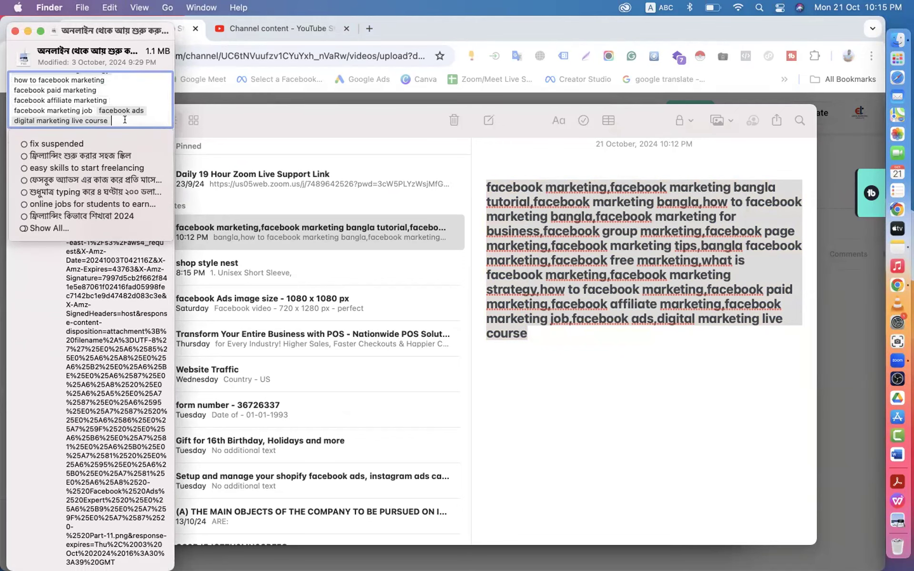
left_click(24, 61)
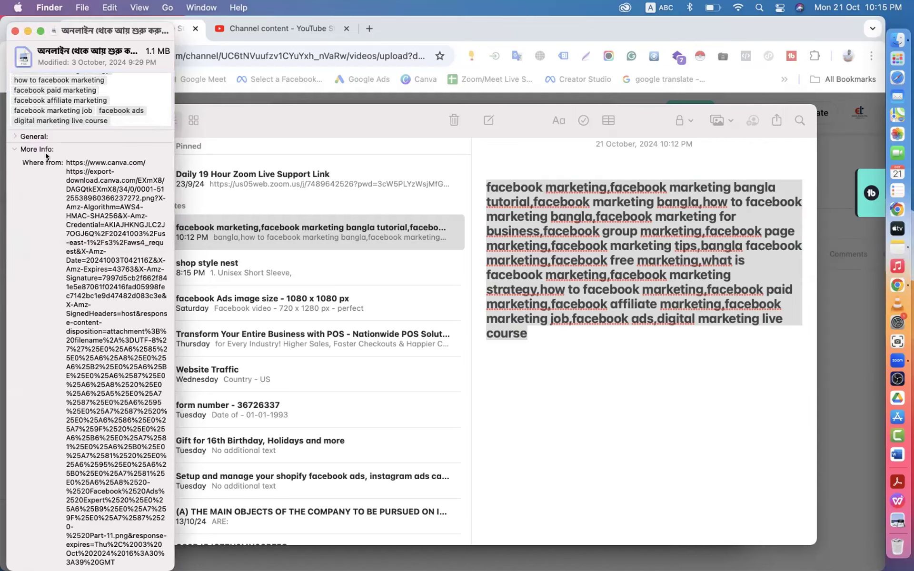
- Tick Locked for Part-11.png and close the Info and Finder windows
left_click(15, 136)
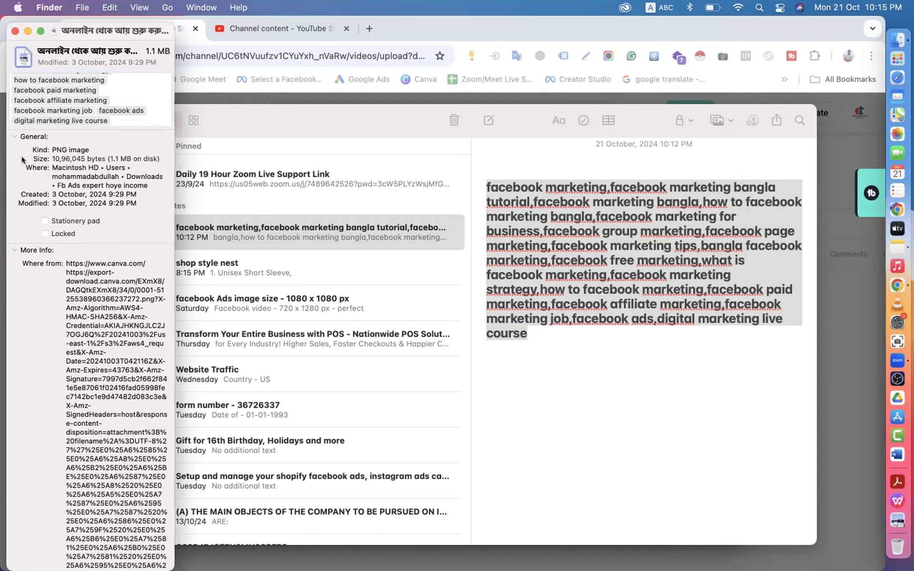
left_click(14, 250)
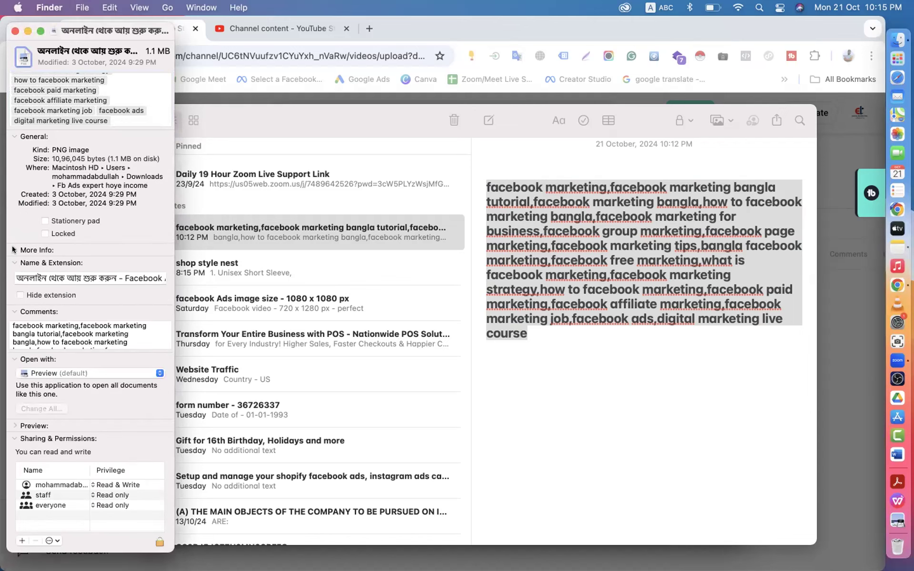
left_click(45, 234)
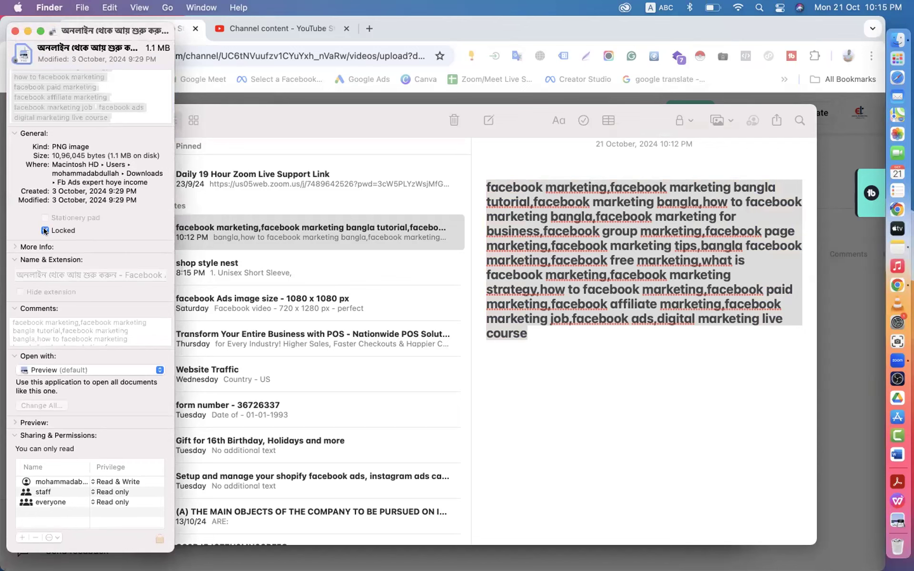
left_click(13, 30)
left_click(47, 157)
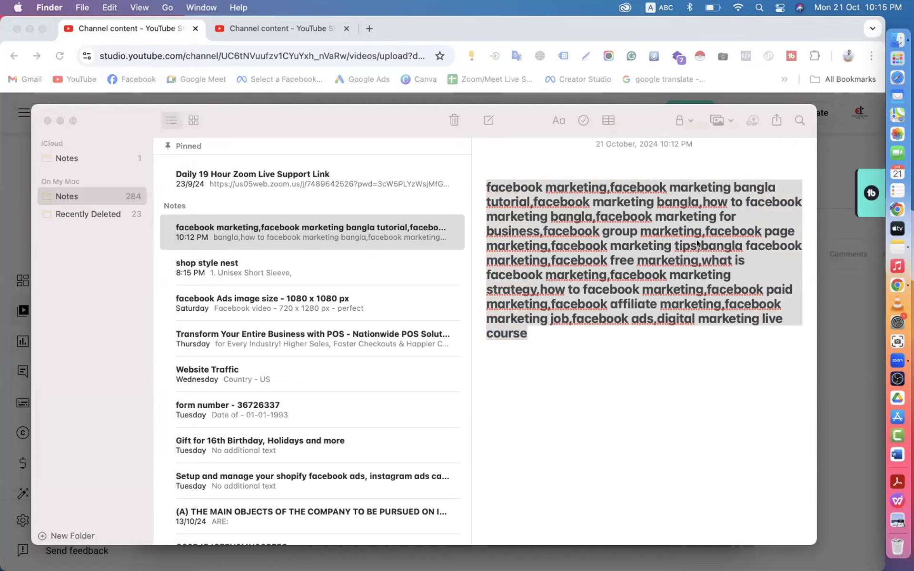
- Trash the old keyword note, paste the keyword list into a new note, and return to the details form
left_click(453, 121)
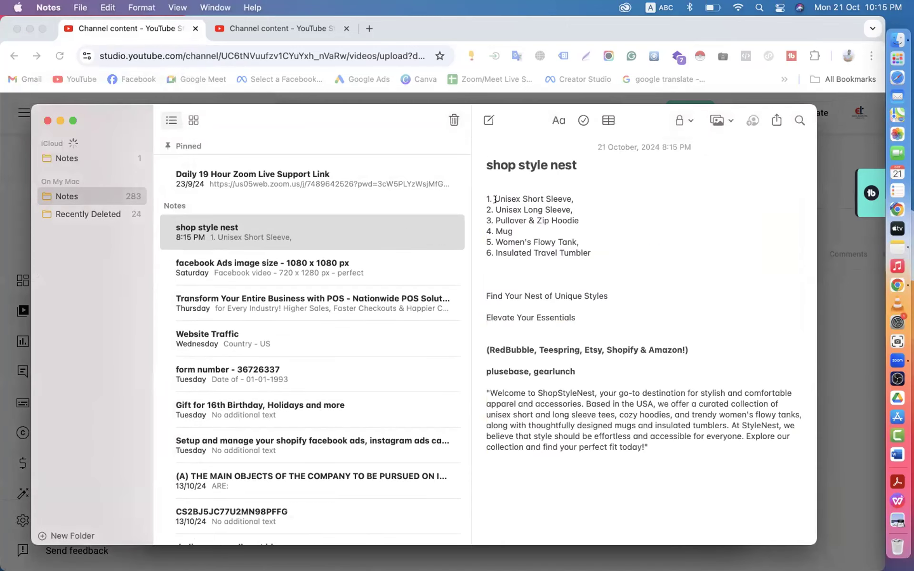
left_click(488, 121)
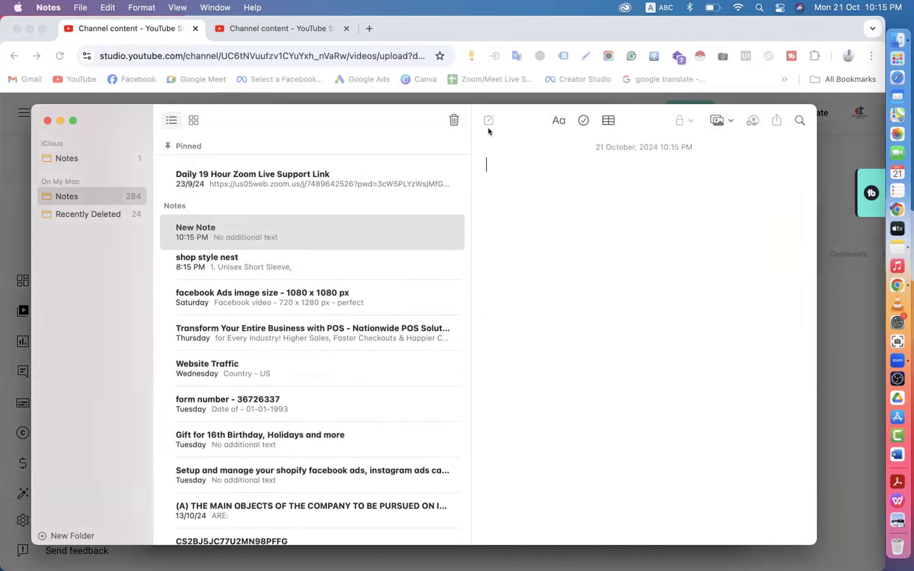
type("facebook marketing,facebook marketing bangla tutorial,facebook marketing bangla,how to facebook marketing bangla,facebook marketing for business,facebook group marketing,facebook page marketing,facebook marketing tips,bangla facebook marketing,facebook free marketing,what is facebook marketing,facebook marketing strategy,how to facebook marketing,facebook paid marketing,facebook affiliate marketing,facebook marketing job,facebook ads,digital marketing live course")
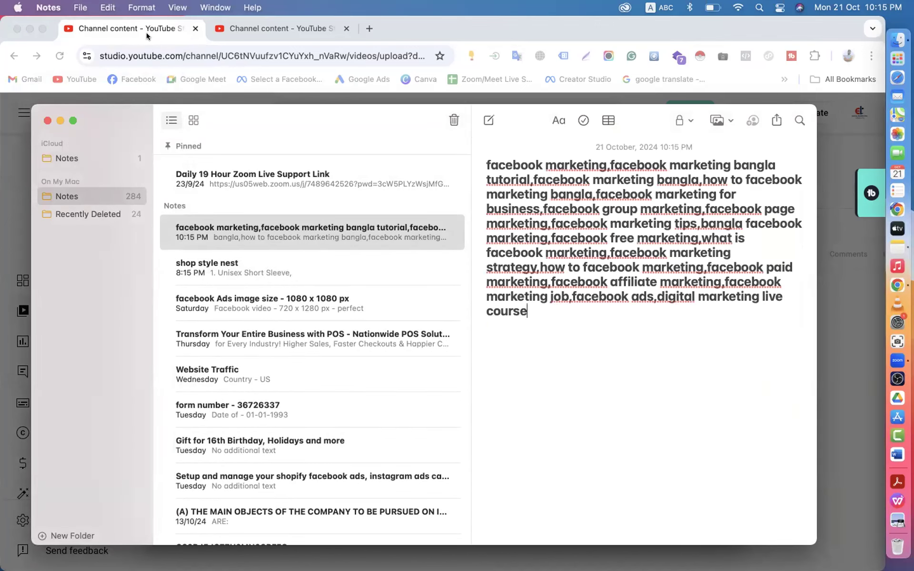
left_click(147, 31)
scroll(157, 320, "down", 10)
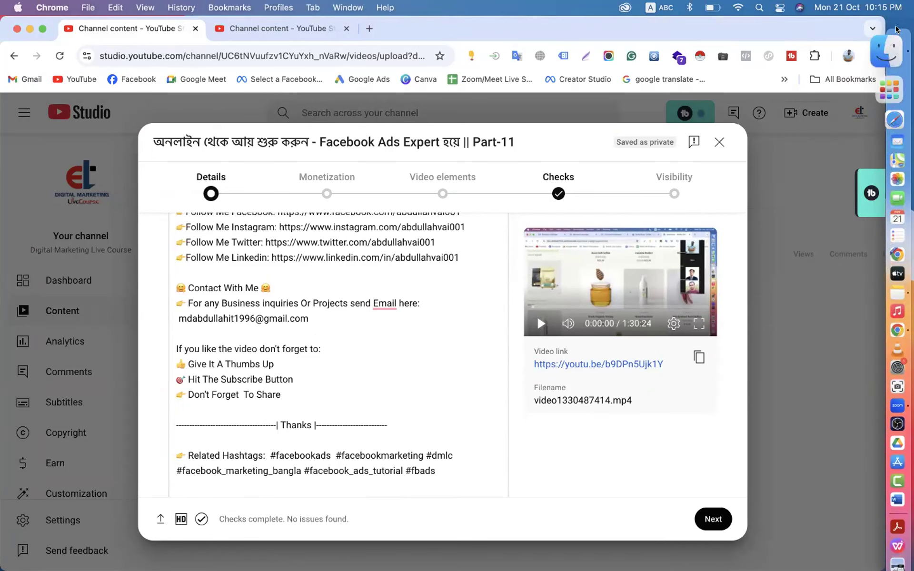
- Inspect Get Info for the Facebook Ads mp4 in Downloads, then close the Info and Finder windows
left_click(894, 38)
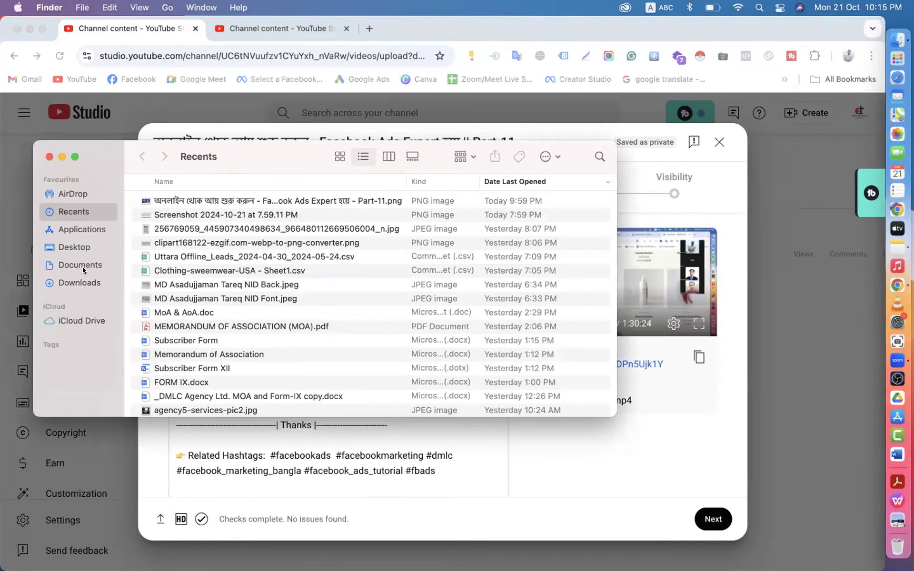
left_click(76, 282)
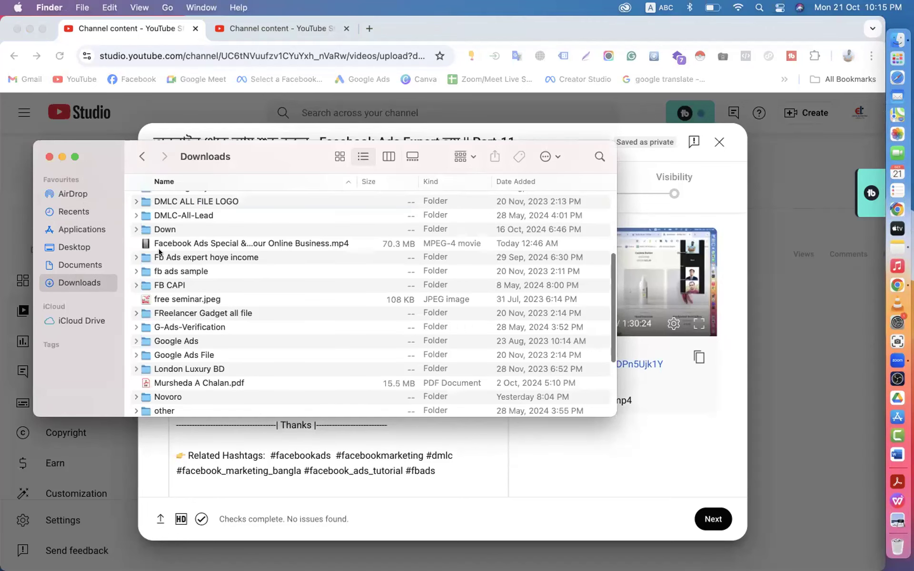
left_click(175, 245)
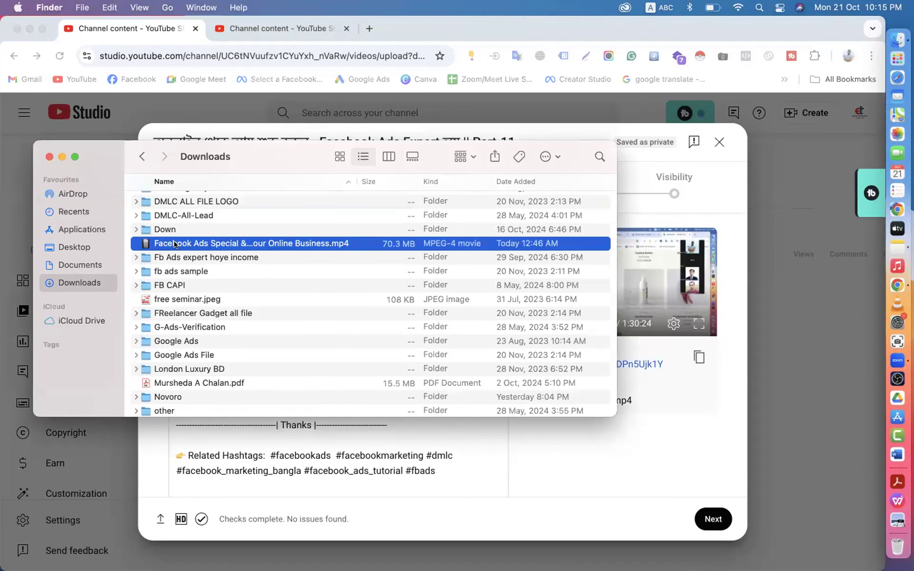
right_click(174, 245)
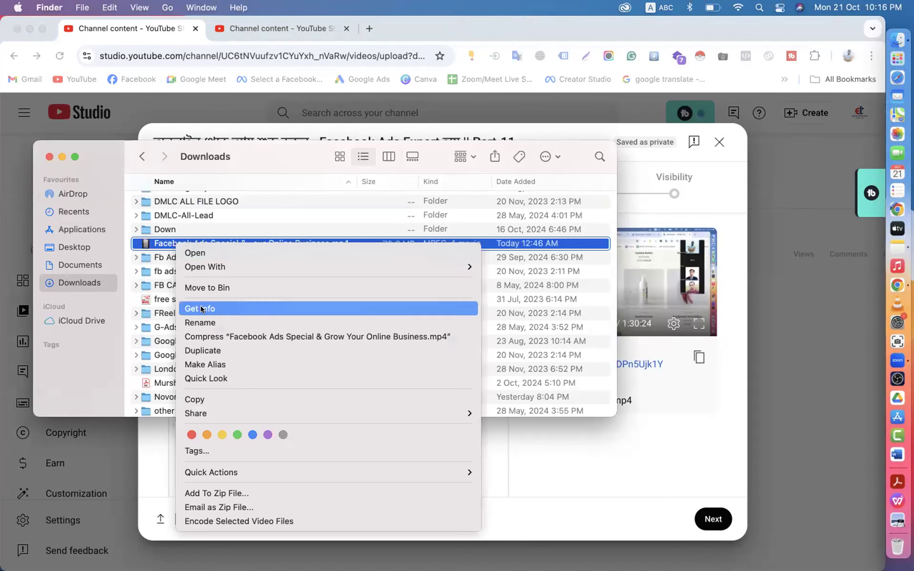
left_click(201, 309)
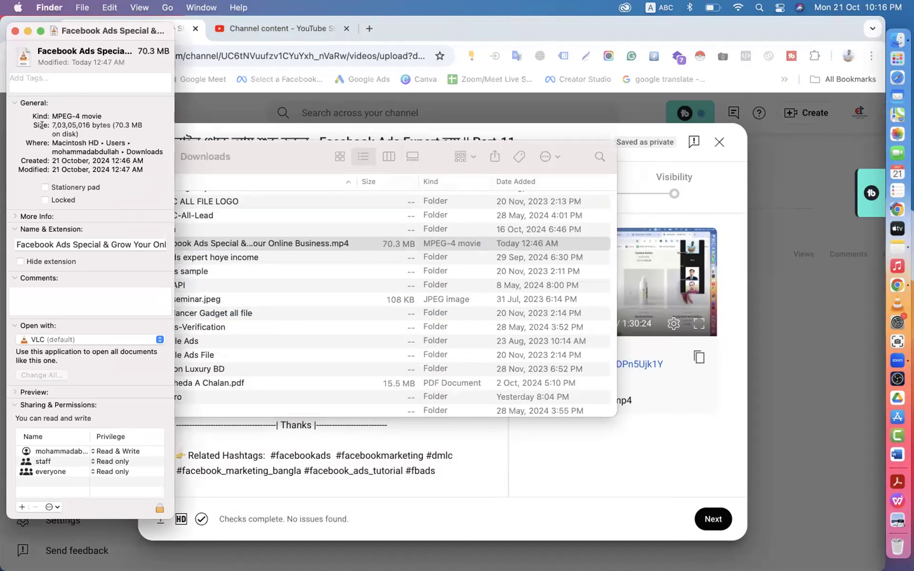
left_click(32, 79)
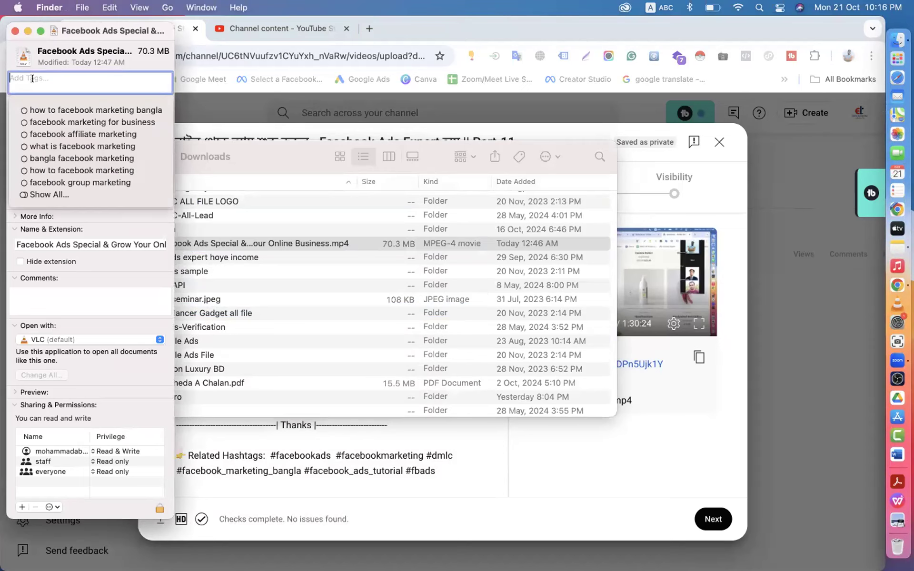
left_click(62, 301)
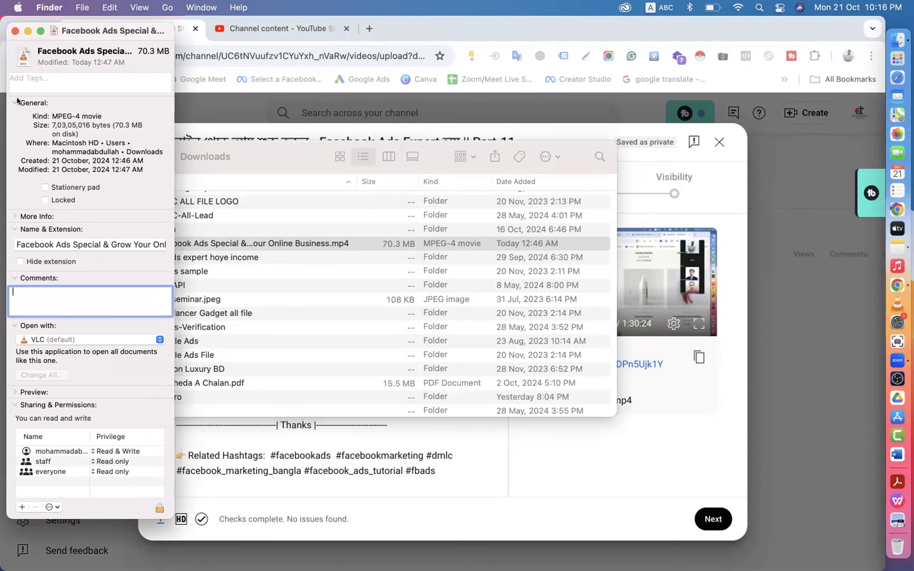
left_click(15, 31)
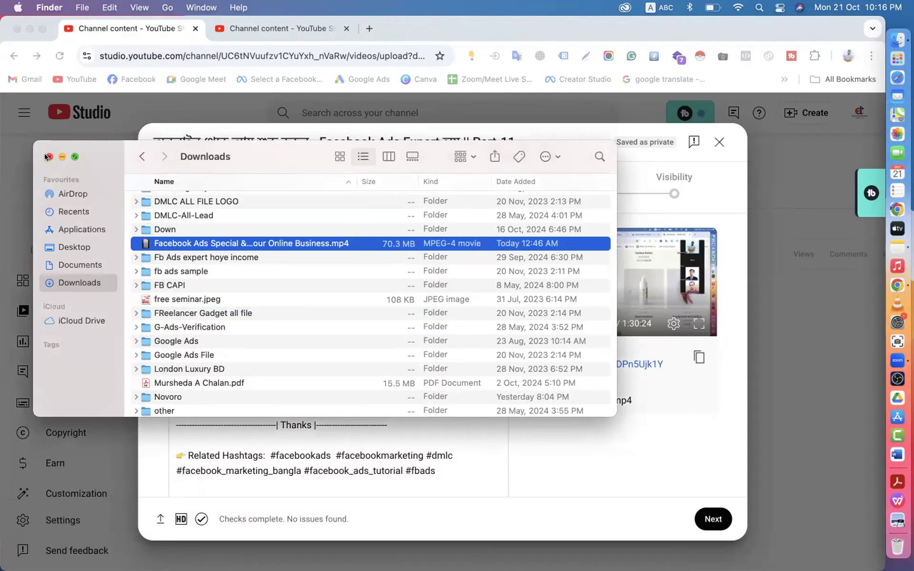
left_click(47, 157)
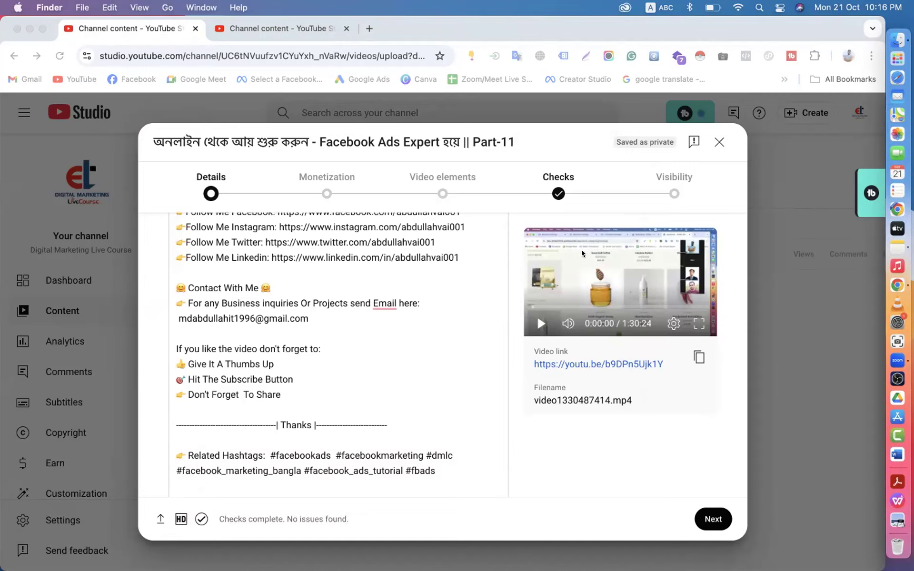
- Check the keyword note, then choose Upload file under Thumbnail in the details form
left_click(897, 247)
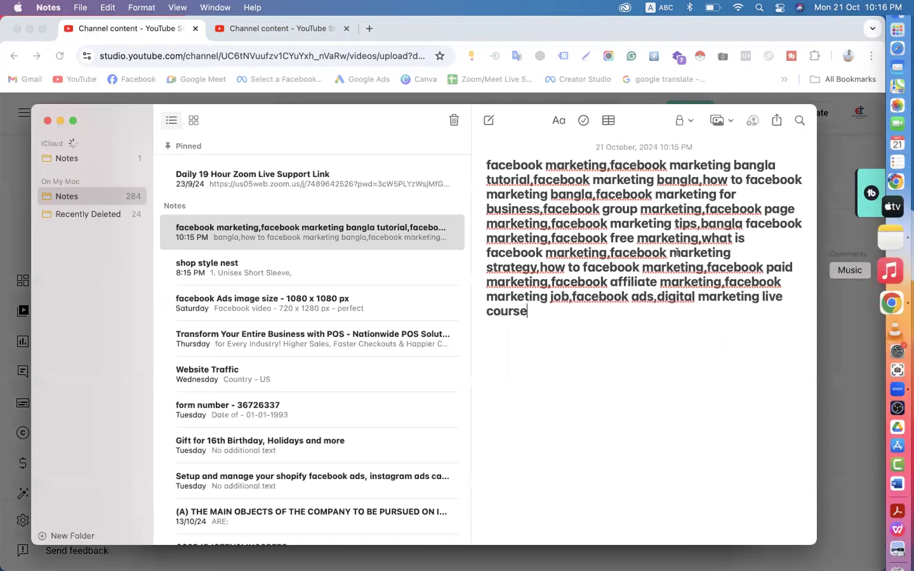
left_click(147, 40)
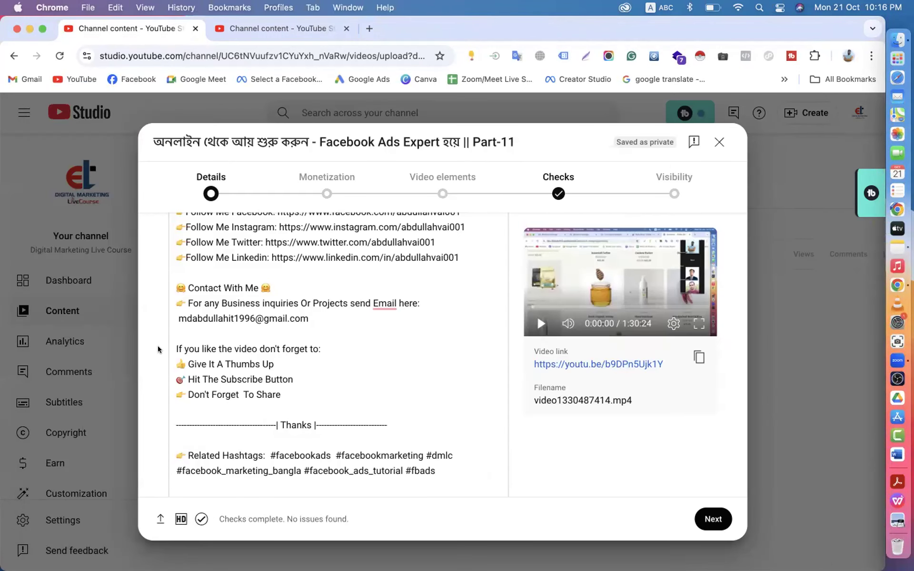
scroll(158, 350, "down", 10)
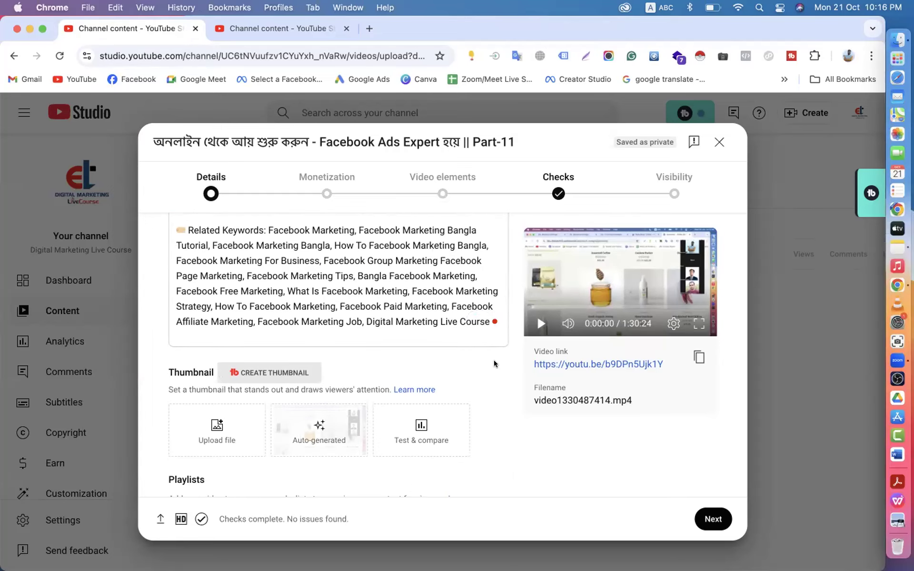
left_click(216, 431)
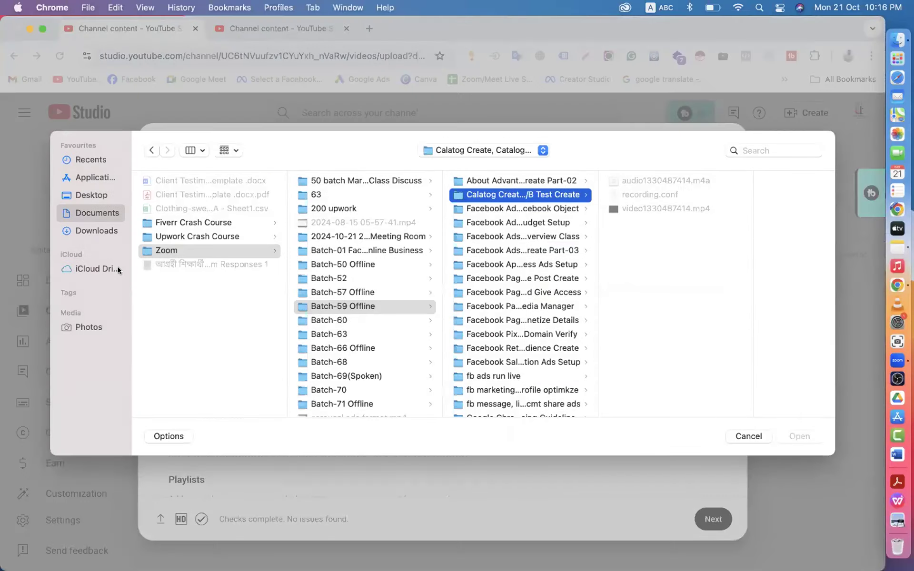
- Pick Part-11.png from Downloads > Fb Ads expert hoye income and open it as the thumbnail
left_click(99, 230)
scroll(216, 309, "down", 10)
scroll(216, 309, "up", 2)
scroll(216, 310, "up", 3)
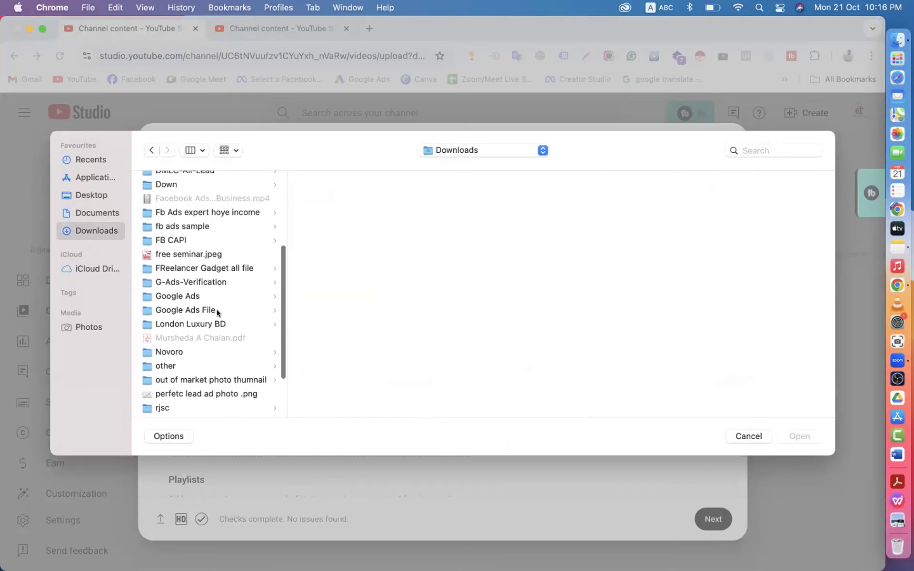
left_click(206, 219)
scroll(367, 295, "down", 5)
left_click(412, 404)
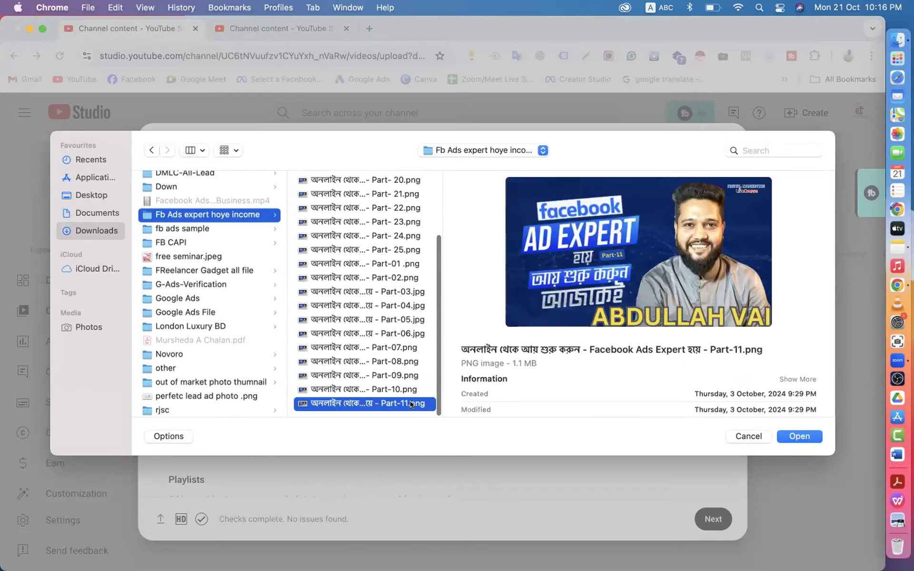
left_click(800, 434)
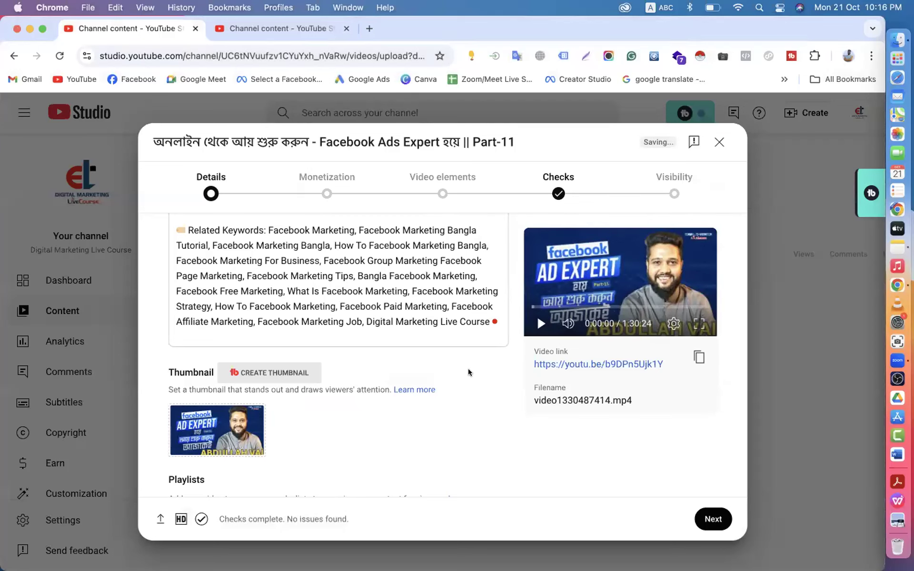
- Close Settings in the second Studio tab, browse the Content > Playlists list, then go back to the upload tab
left_click(278, 21)
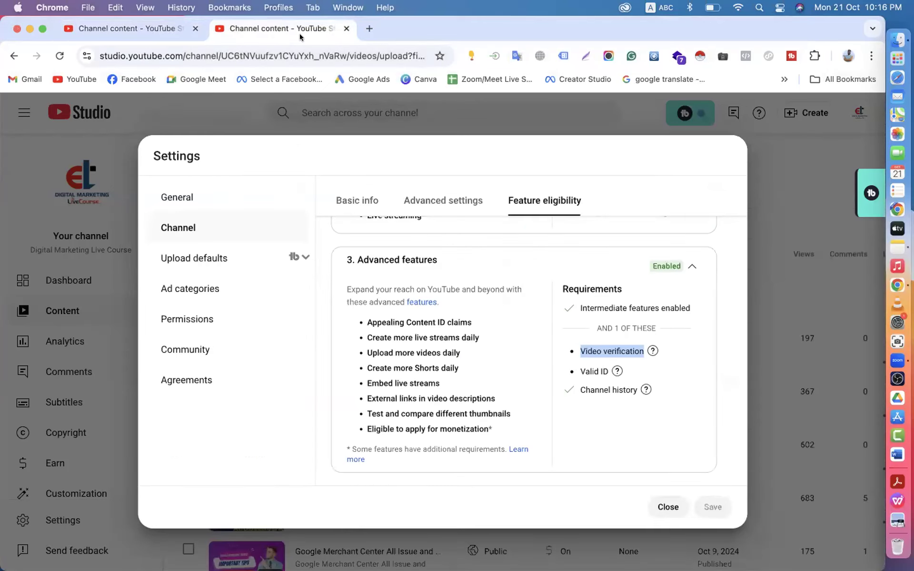
left_click(668, 506)
left_click(413, 193)
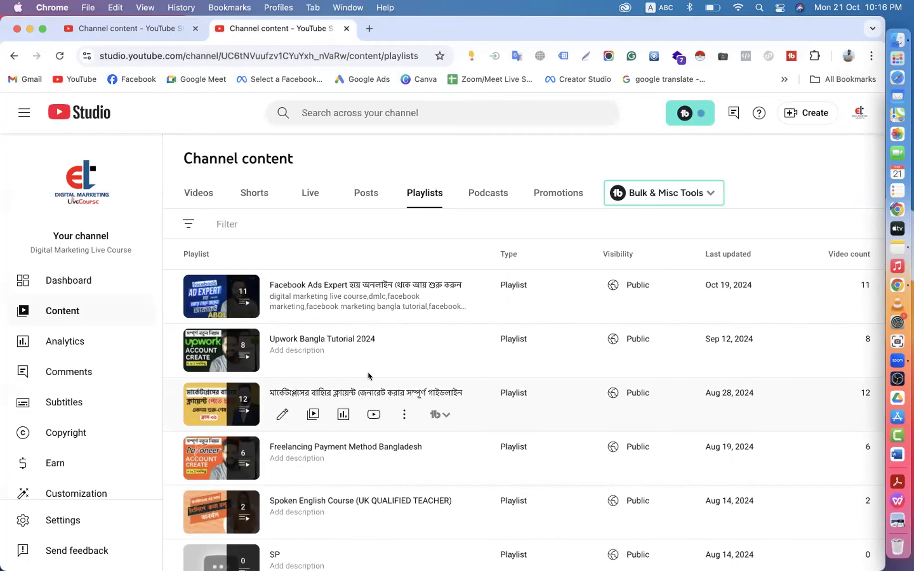
scroll(369, 377, "down", 2)
scroll(369, 376, "down", 3)
scroll(369, 376, "up", 10)
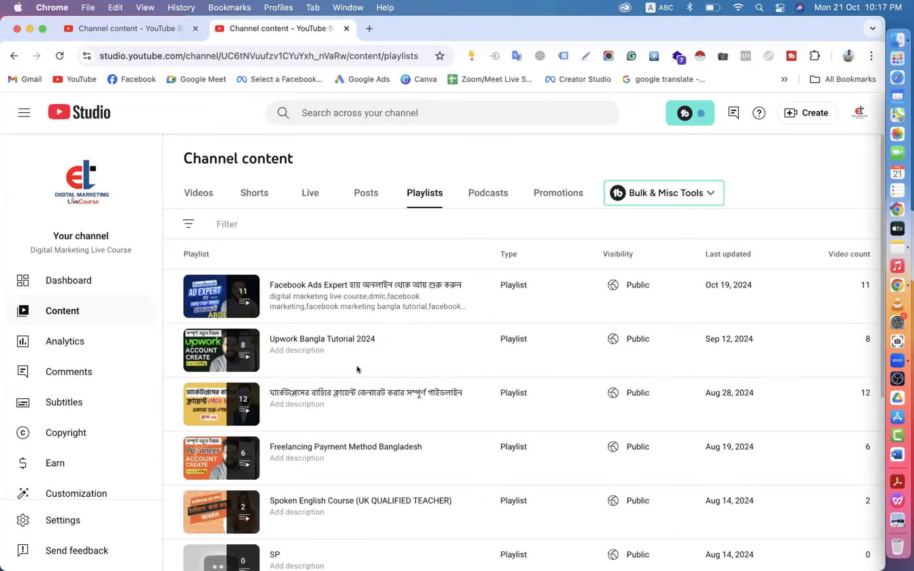
left_click(137, 29)
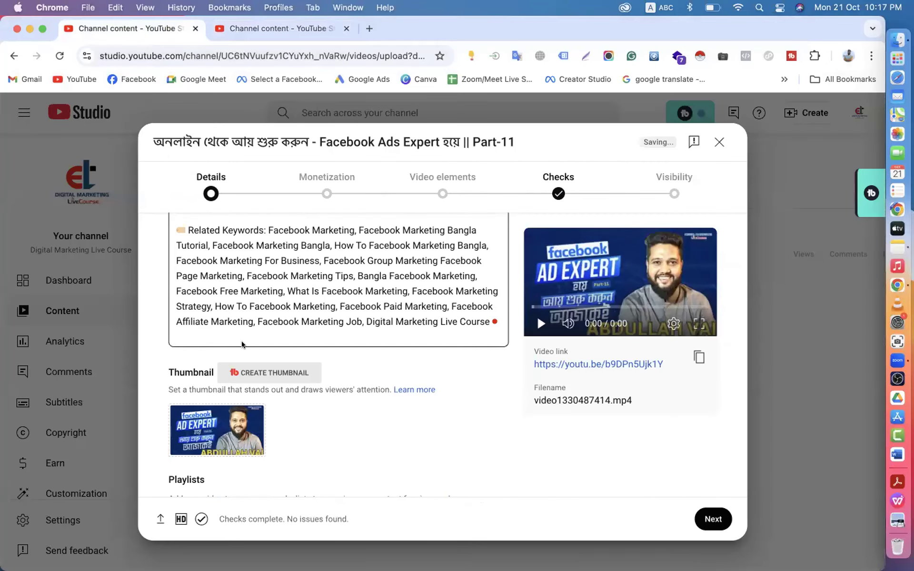
- Open the video's Playlists selector and choose New playlist to start a new one
scroll(241, 342, "down", 7)
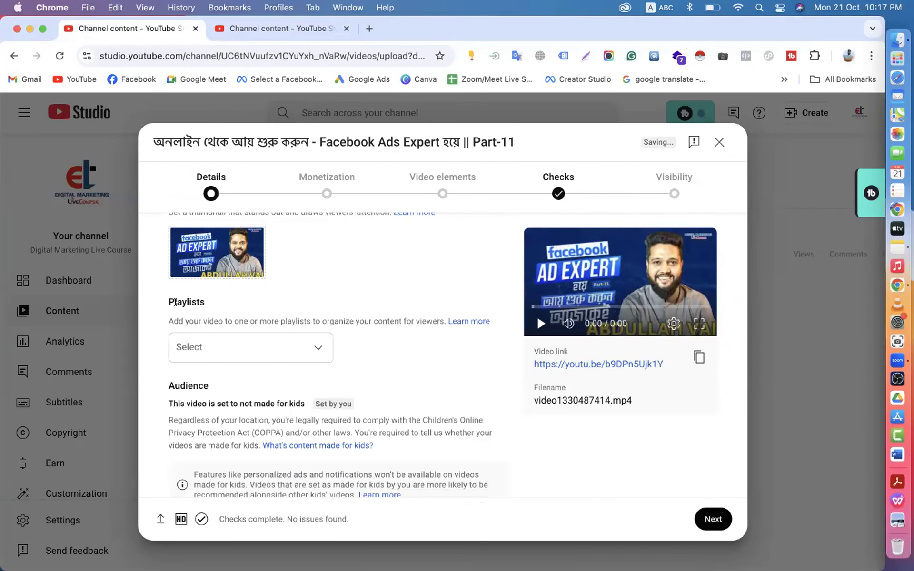
left_click(250, 354)
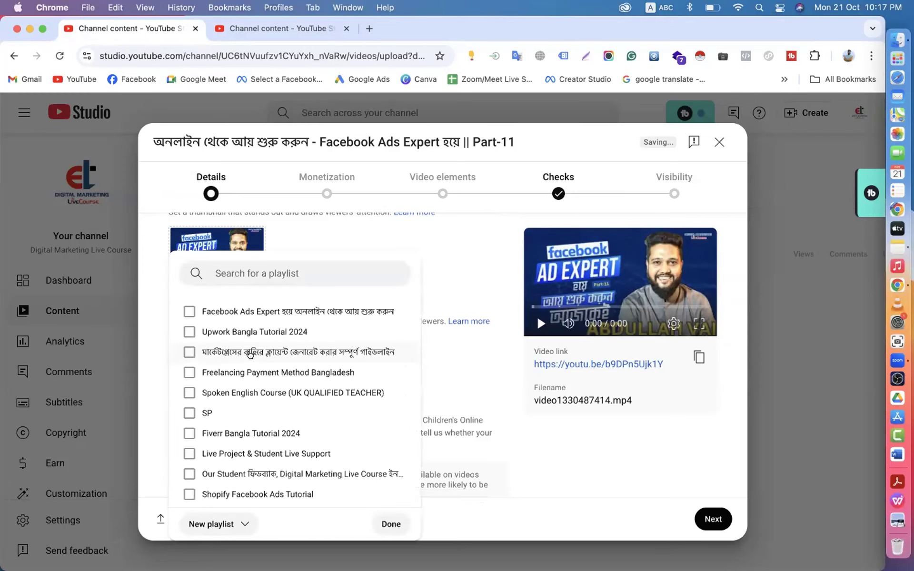
left_click(229, 524)
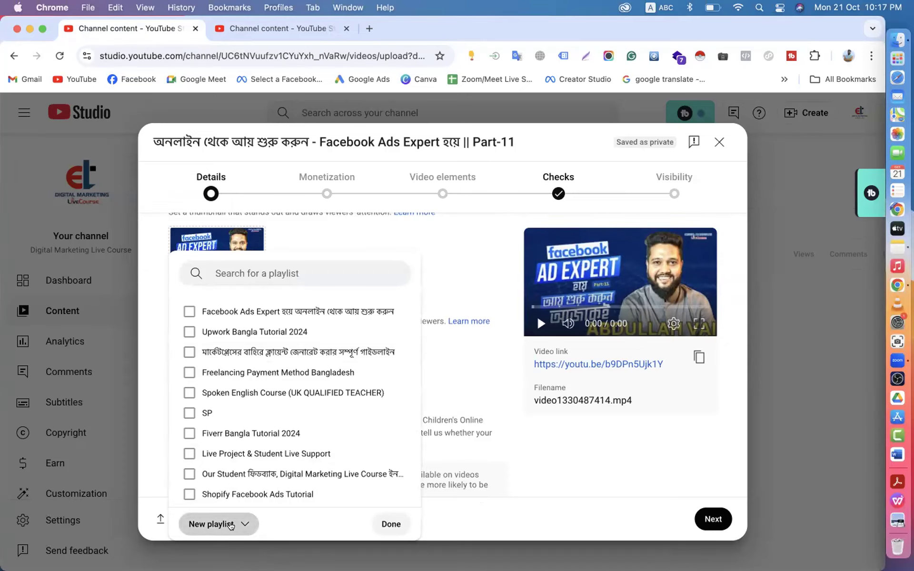
left_click(237, 478)
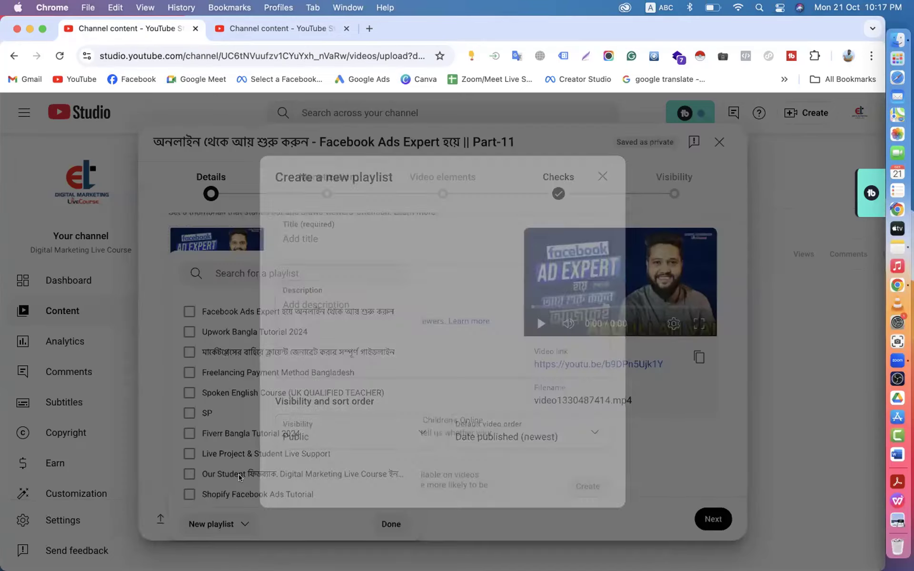
- Leave the new playlist's Title field empty and close the Create a new playlist dialog
left_click(319, 238)
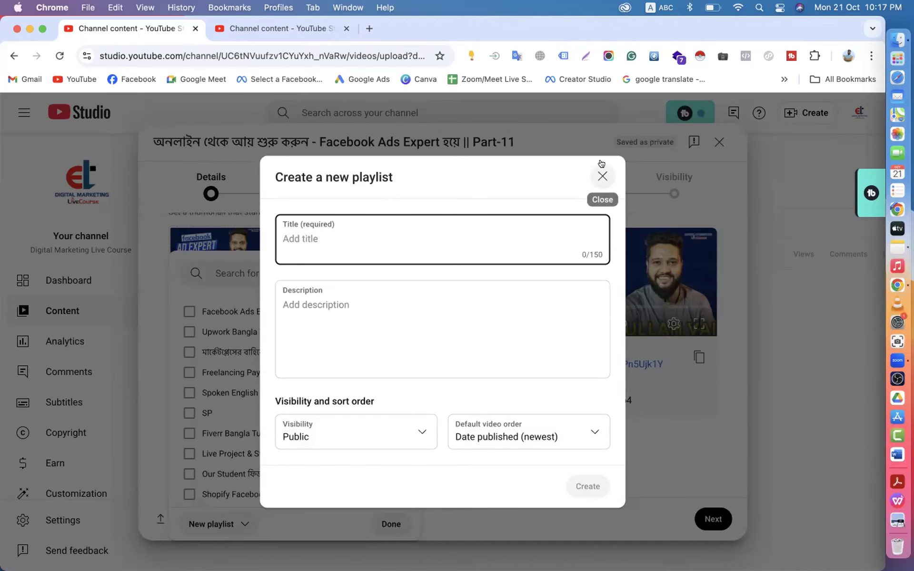
left_click(603, 176)
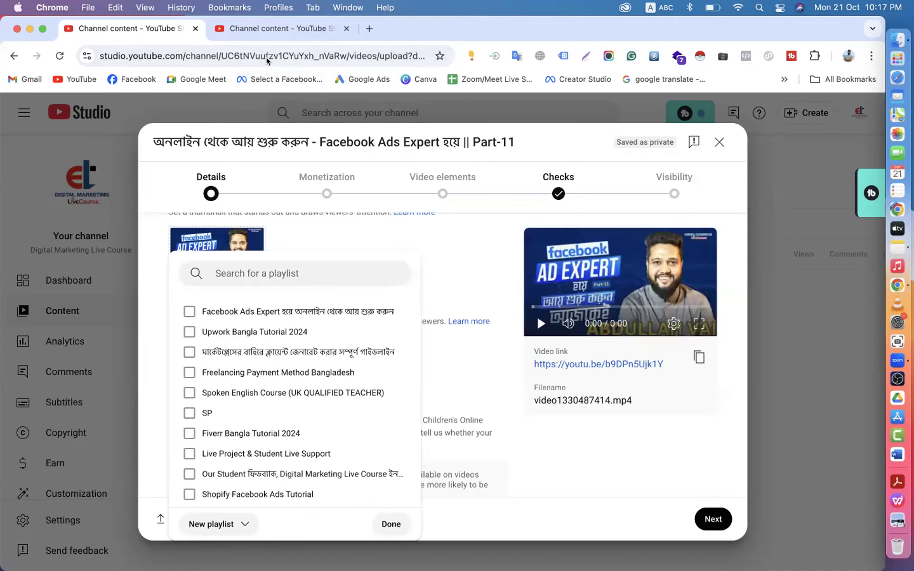
- In a new tab, search YouTube for 'digital marketing', scan the results, then return to the upload tab
left_click(272, 26)
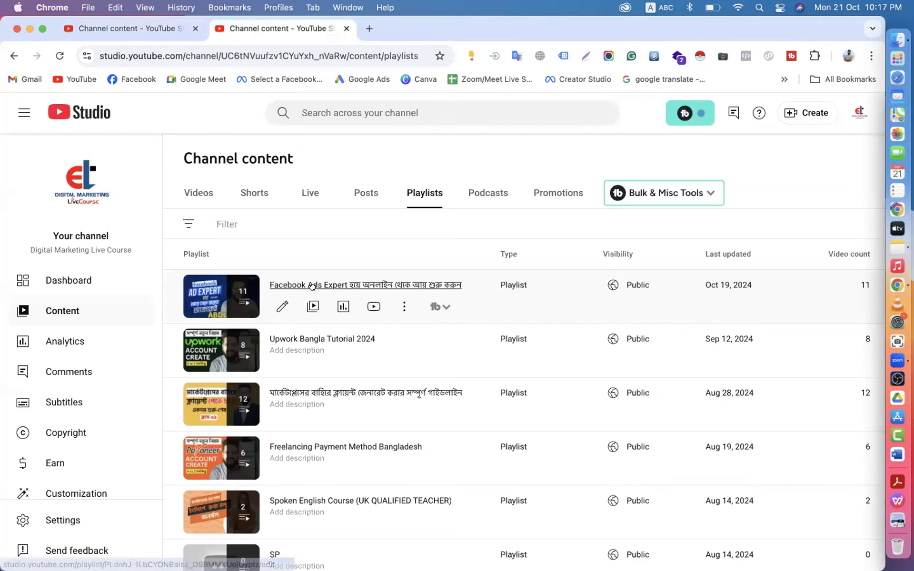
left_click(369, 28)
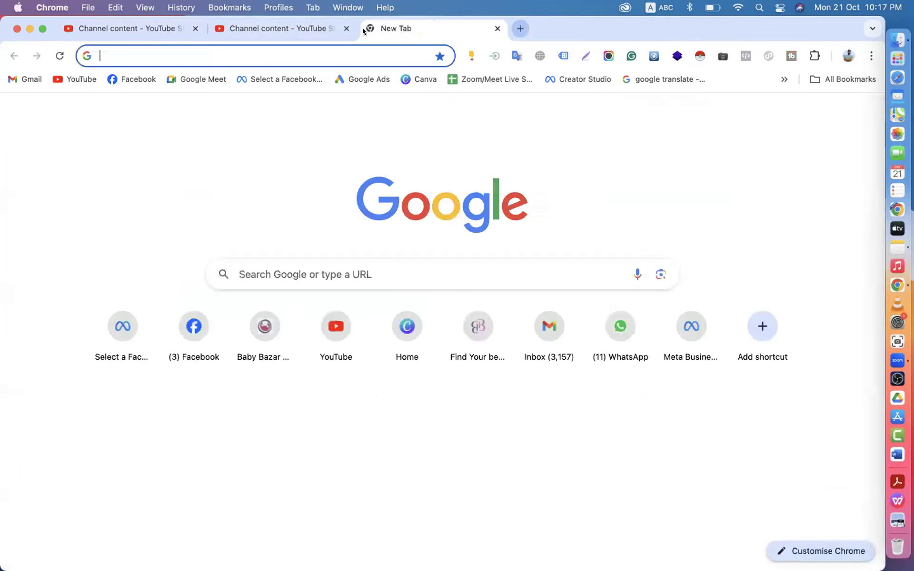
left_click(76, 79)
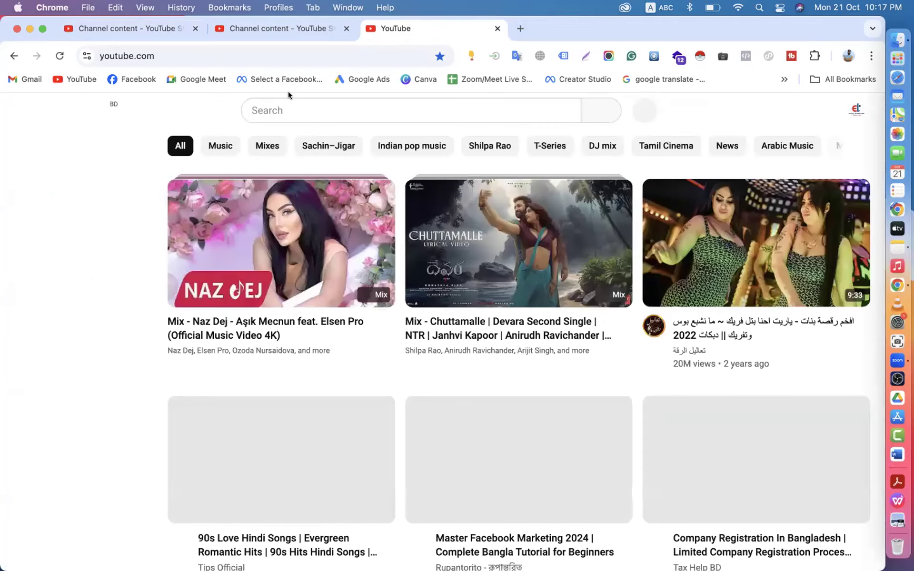
left_click(279, 101)
type("digital")
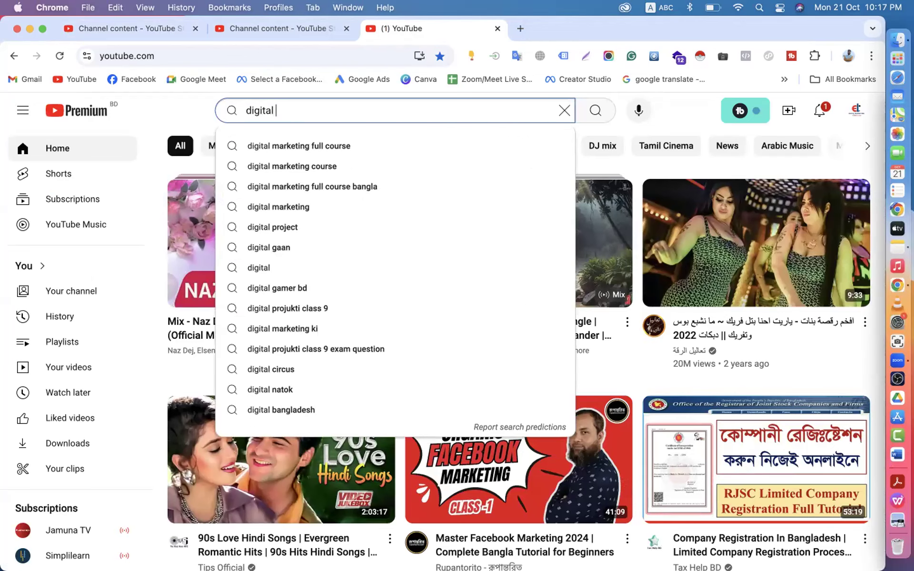
type(" marketing")
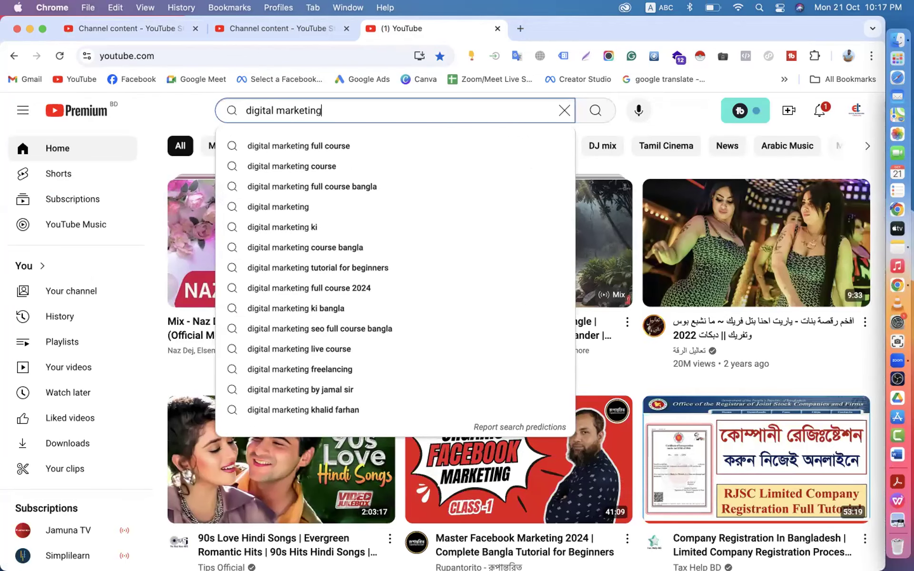
key("Return")
scroll(252, 187, "down", 5)
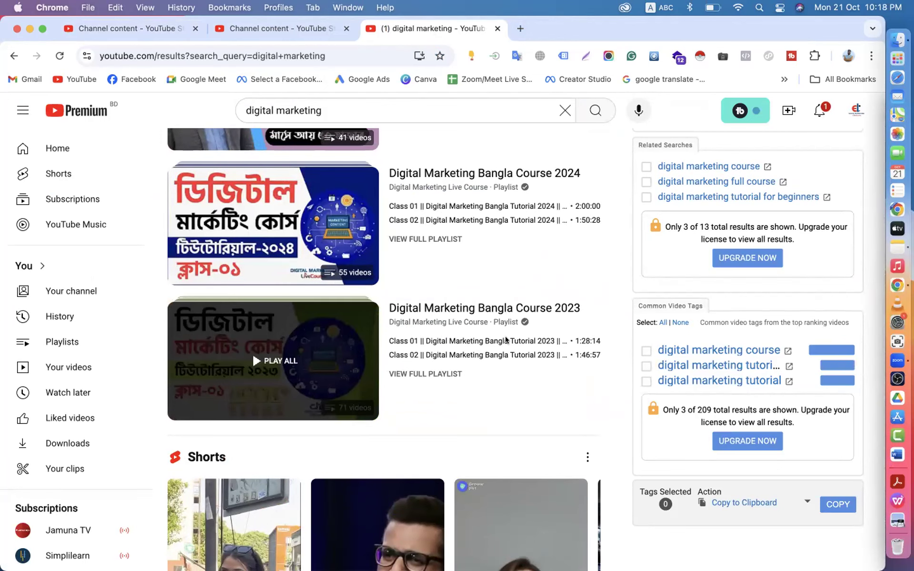
left_click(156, 26)
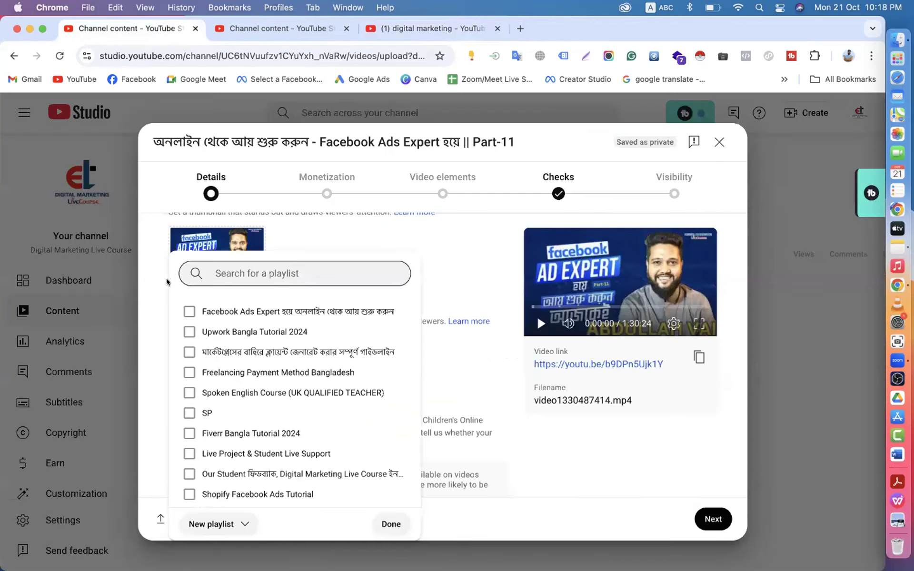
- Scroll through the 'digital marketing' search results in the third tab
left_click(423, 27)
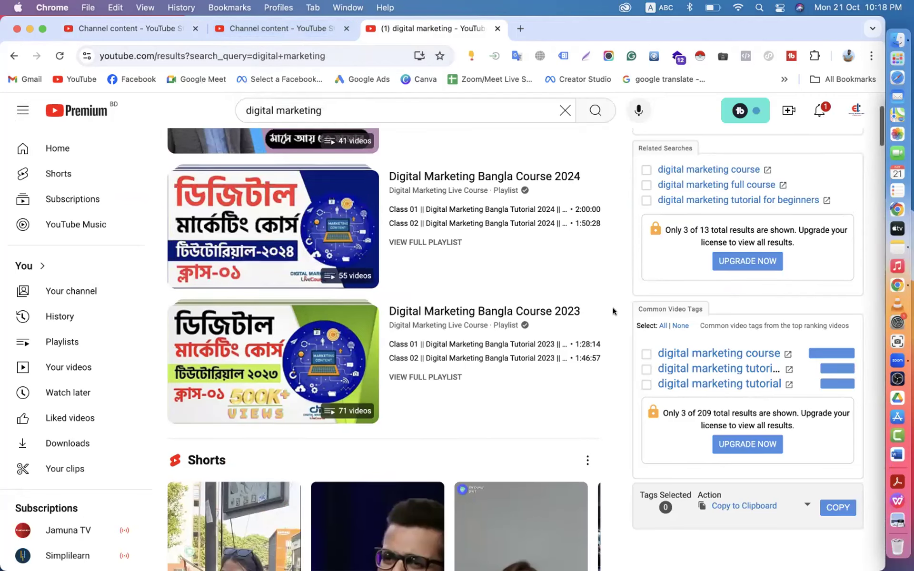
scroll(613, 312, "up", 3)
scroll(613, 312, "down", 10)
scroll(613, 312, "up", 4)
scroll(613, 312, "down", 2)
scroll(614, 312, "up", 8)
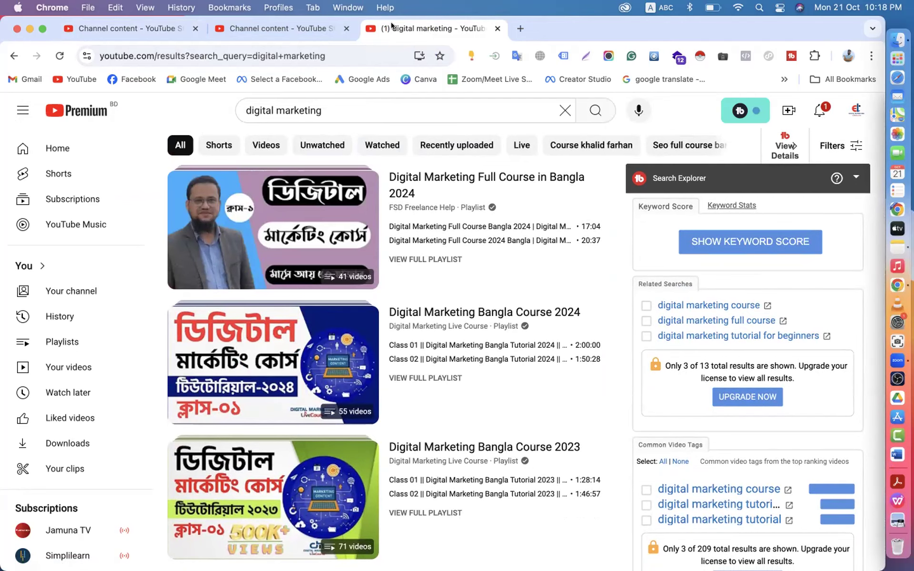
- Browse the channel's 65 playlists, recheck the search results, and end on the Playlists page
left_click(279, 29)
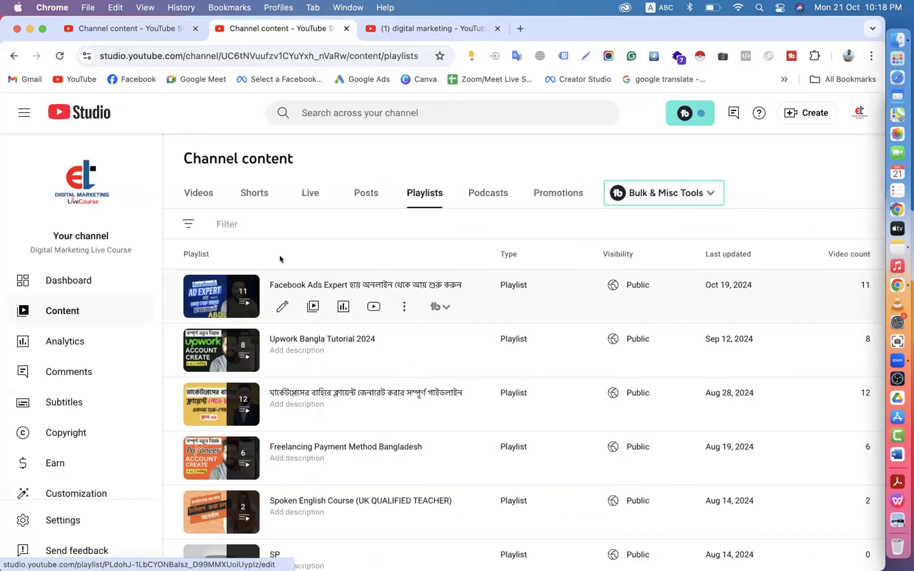
scroll(399, 406, "down", 4)
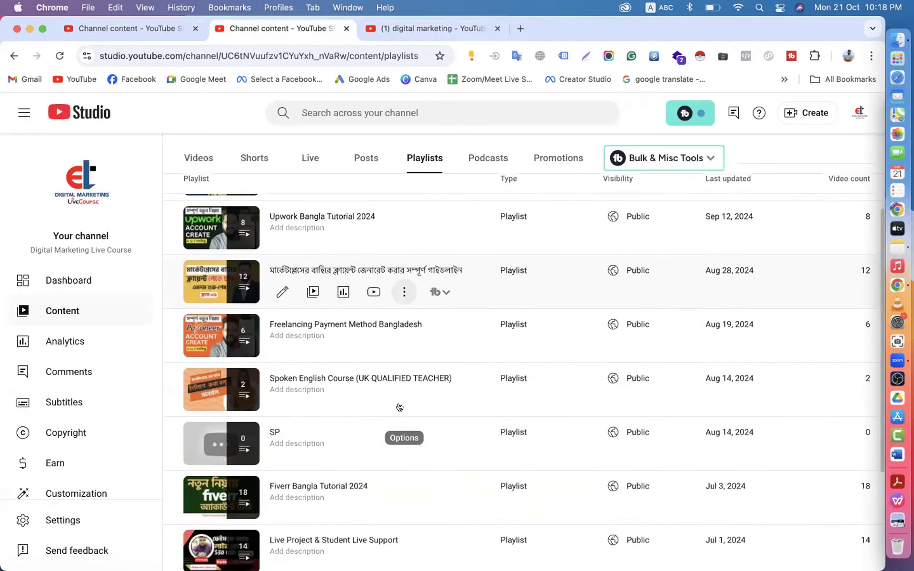
scroll(399, 406, "up", 4)
scroll(399, 404, "down", 5)
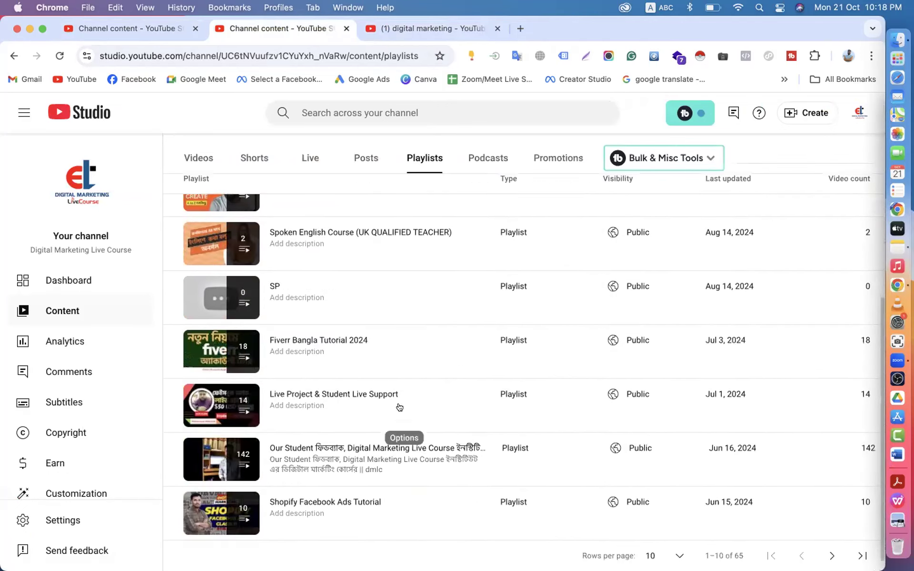
left_click(412, 28)
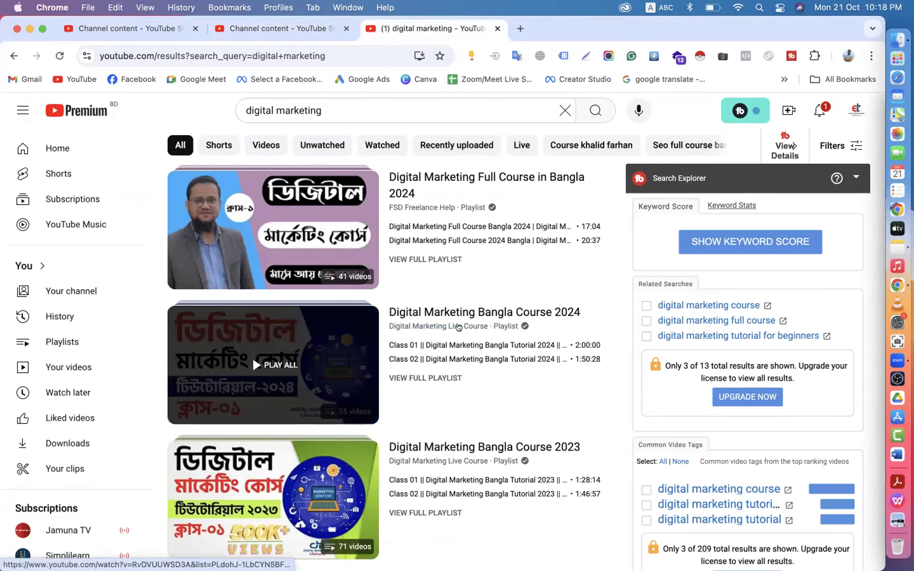
scroll(461, 333, "down", 5)
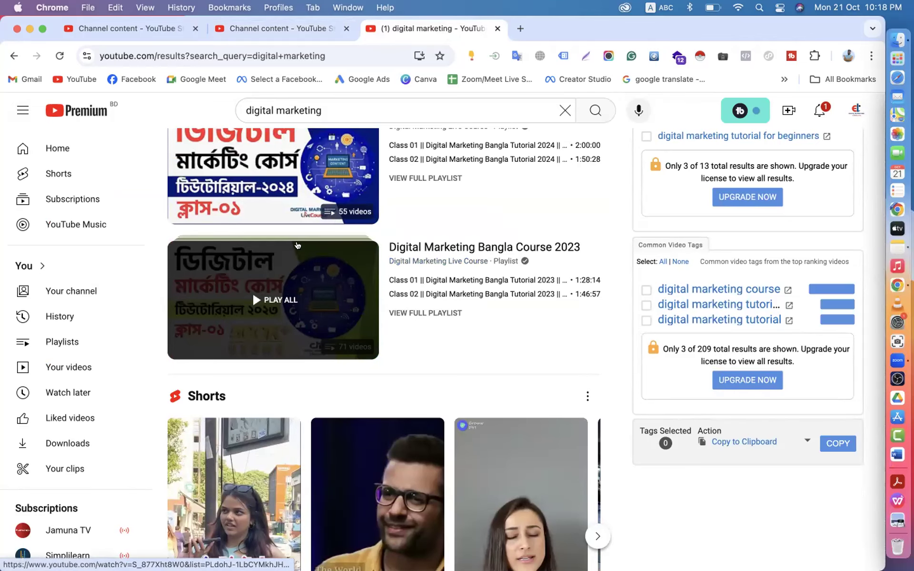
left_click(130, 30)
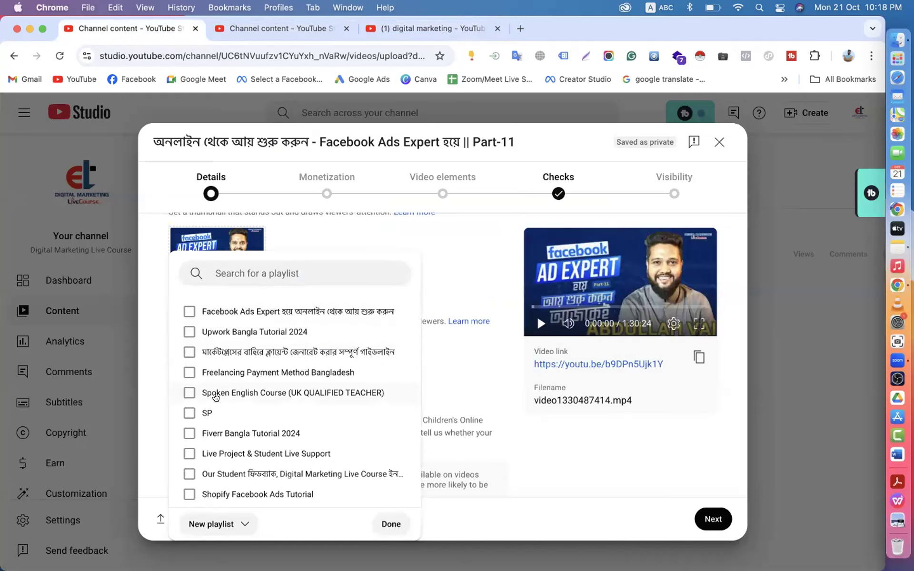
left_click(309, 30)
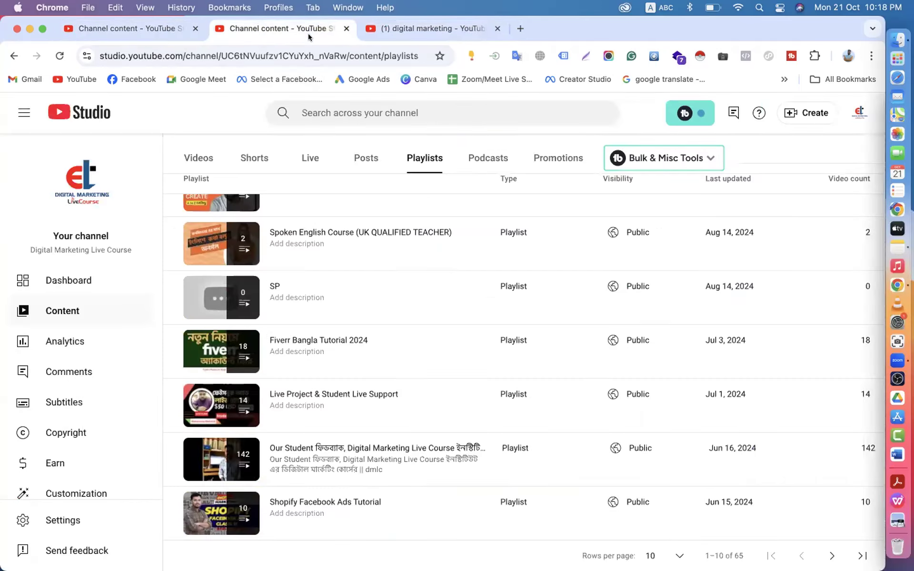
- Delete the empty 'SP' playlist from its Options menu, leaving 64 playlists
mouse_move(396, 314)
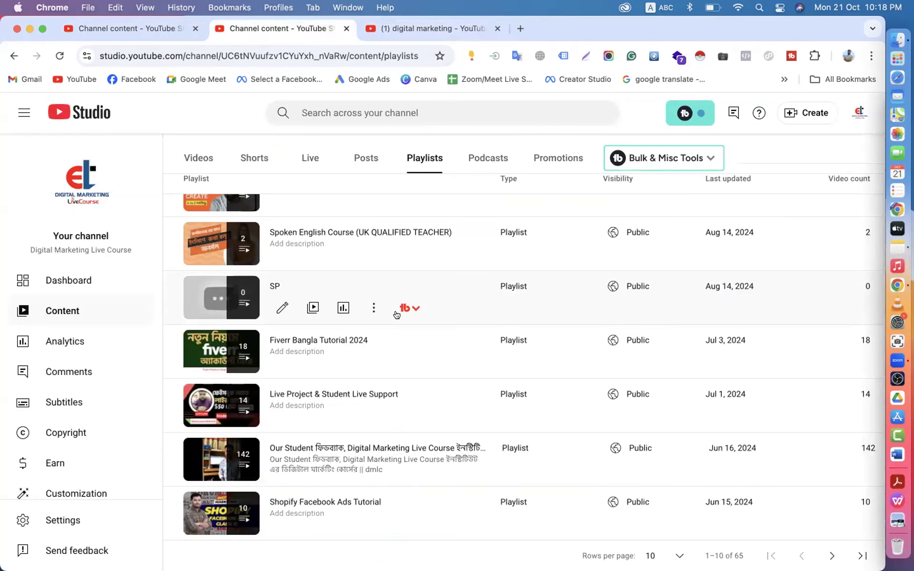
left_click(374, 308)
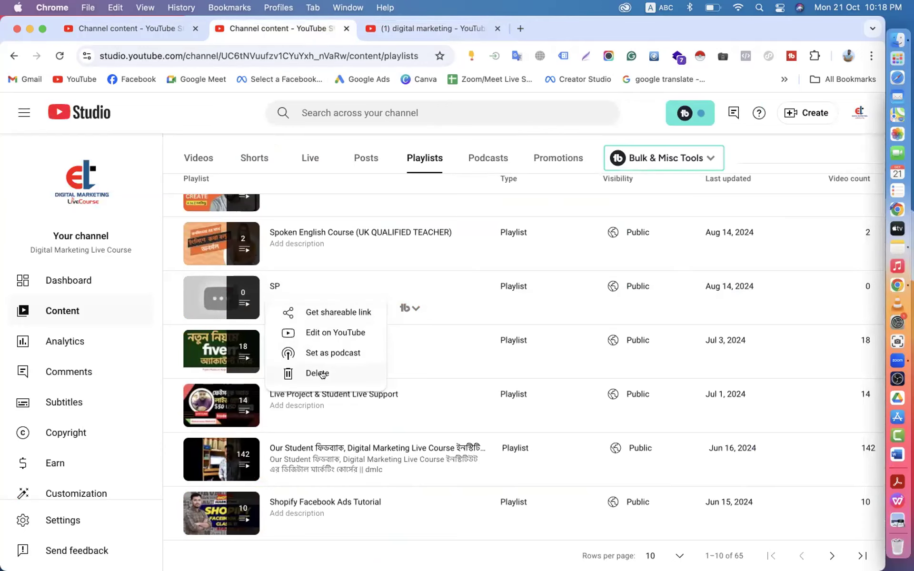
left_click(318, 373)
left_click(595, 386)
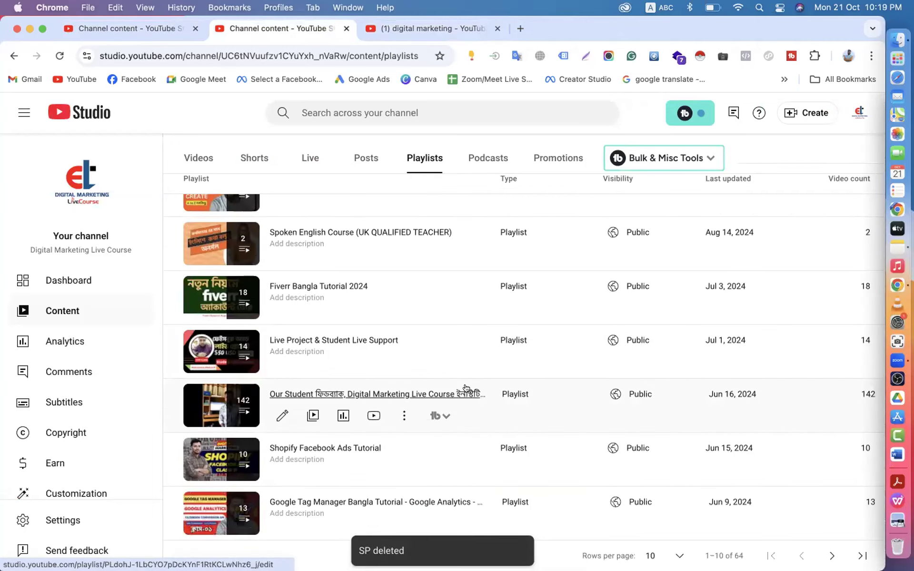
scroll(466, 388, "up", 6)
scroll(466, 388, "down", 6)
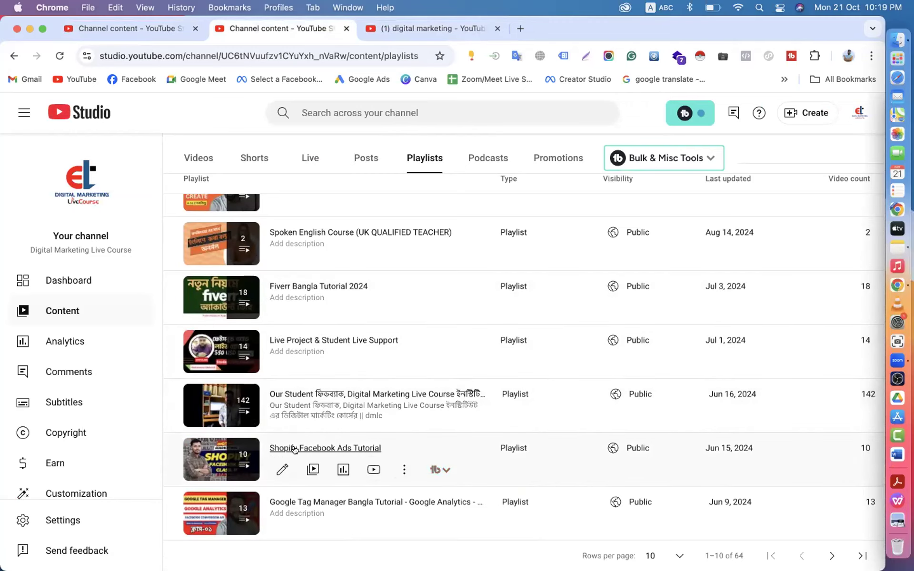
scroll(352, 295, "up", 8)
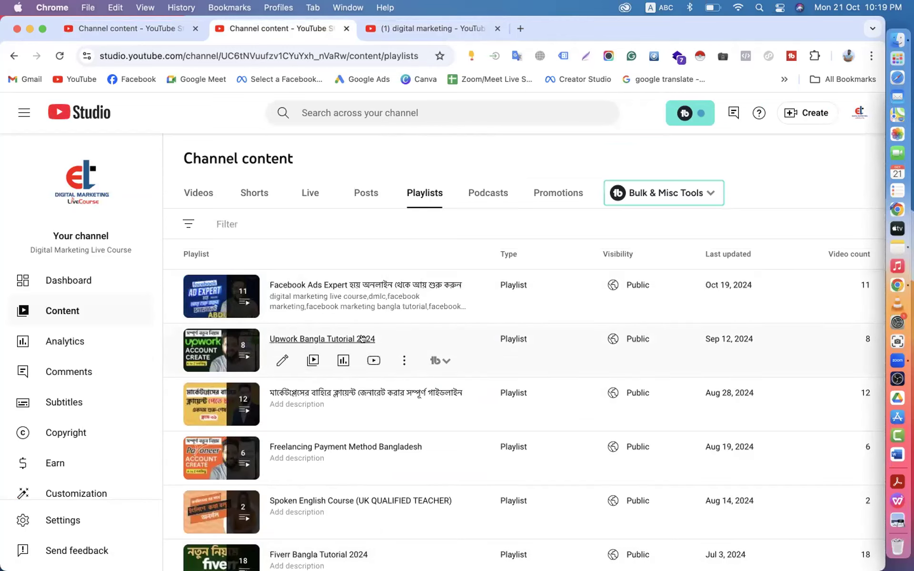
- Tick the 'Facebook Ads Expert' playlist for the video, confirm with Done, and scroll to Audience
left_click(134, 34)
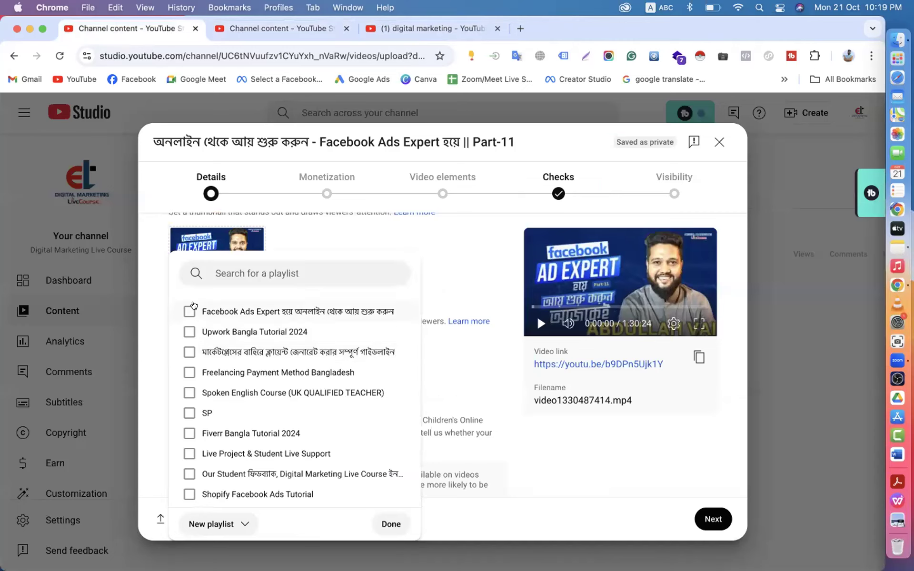
left_click(190, 312)
left_click(384, 525)
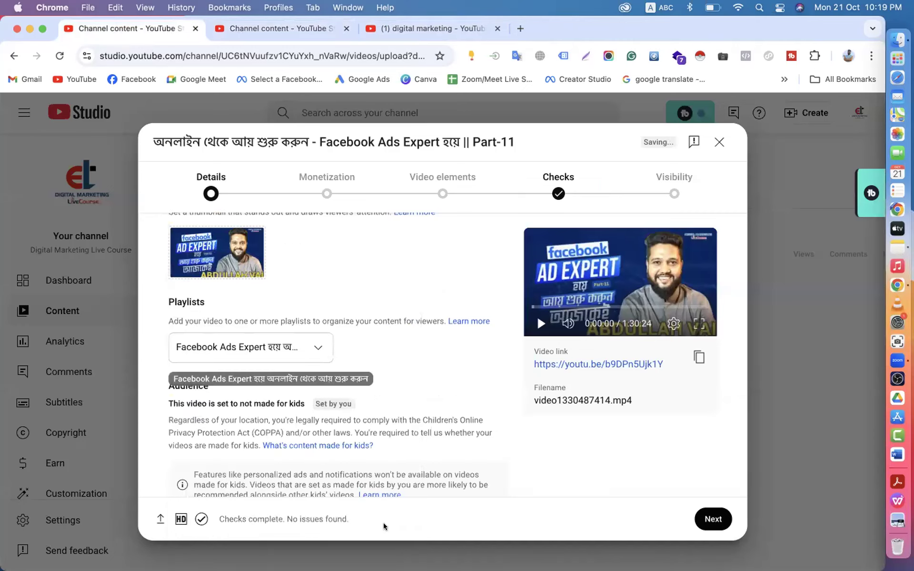
scroll(393, 390, "down", 4)
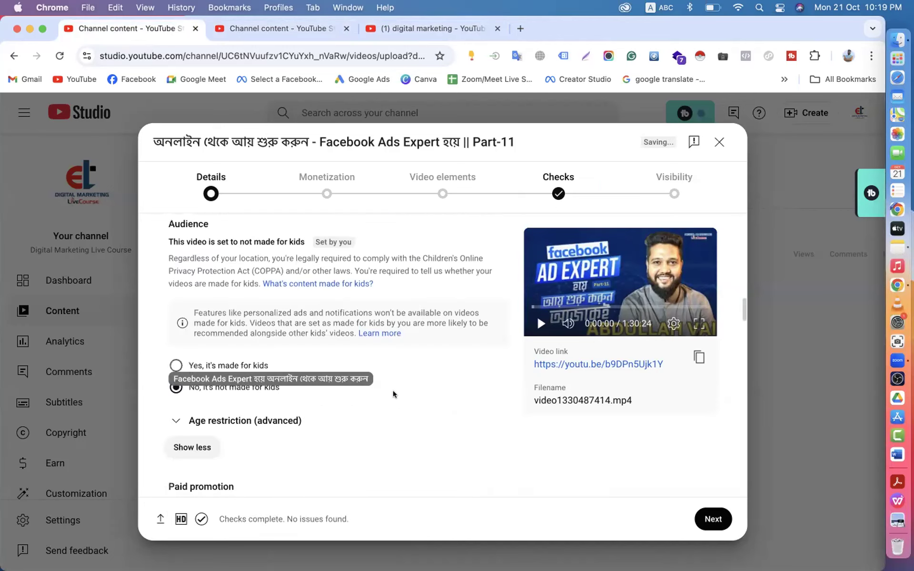
scroll(386, 381, "down", 2)
scroll(290, 336, "up", 5)
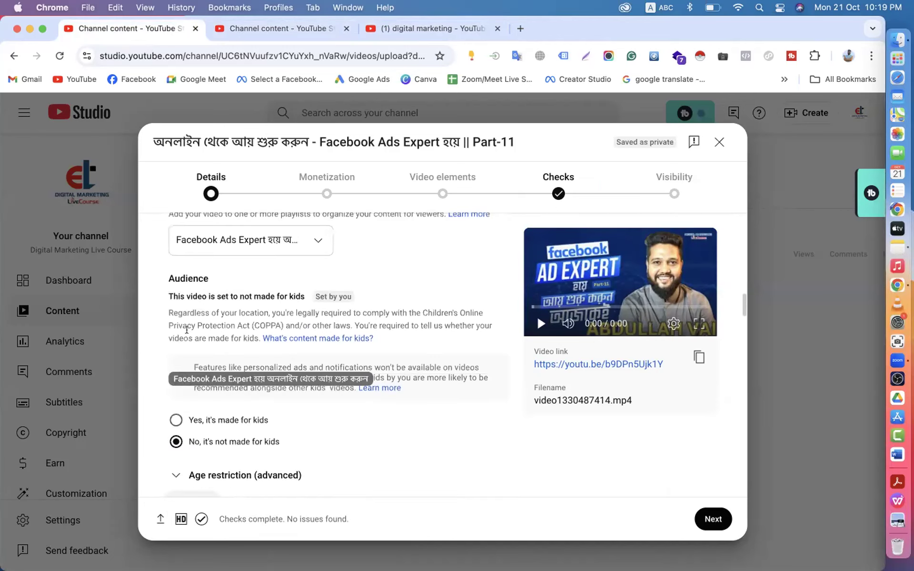
scroll(226, 459, "down", 2)
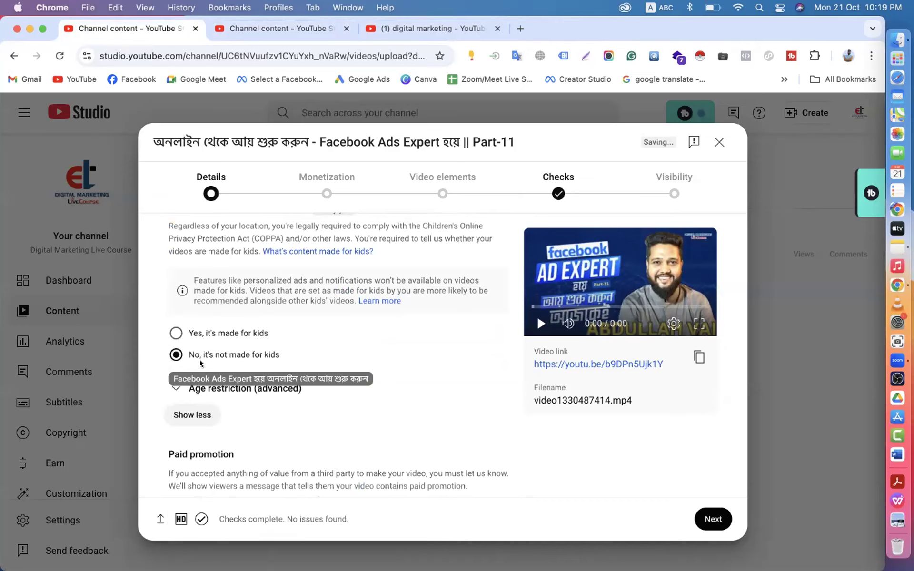
scroll(382, 331, "down", 2)
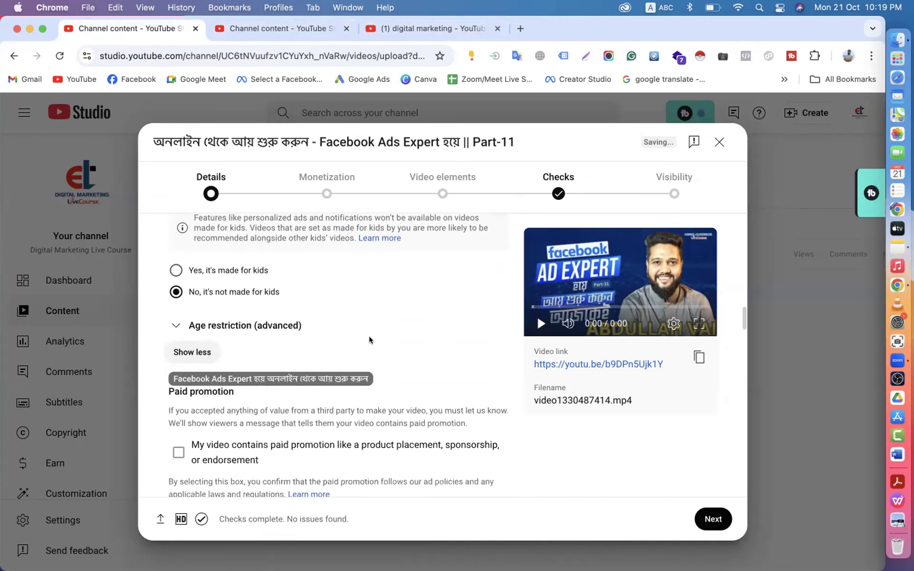
left_click(212, 326)
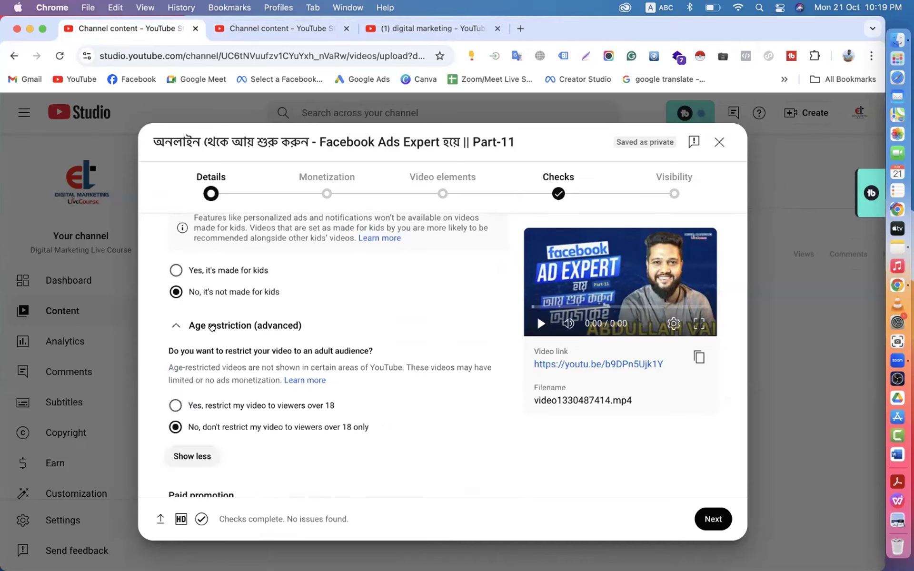
left_click(212, 326)
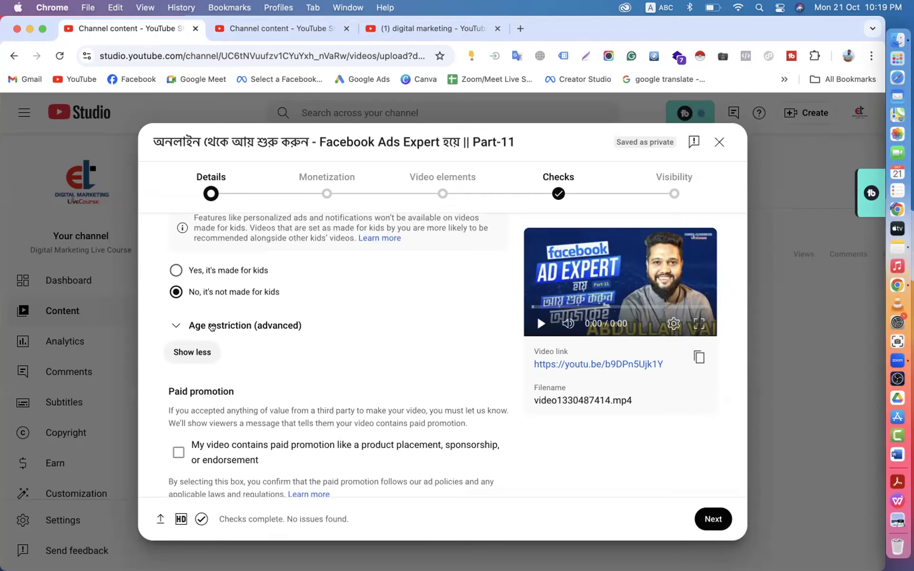
left_click(211, 326)
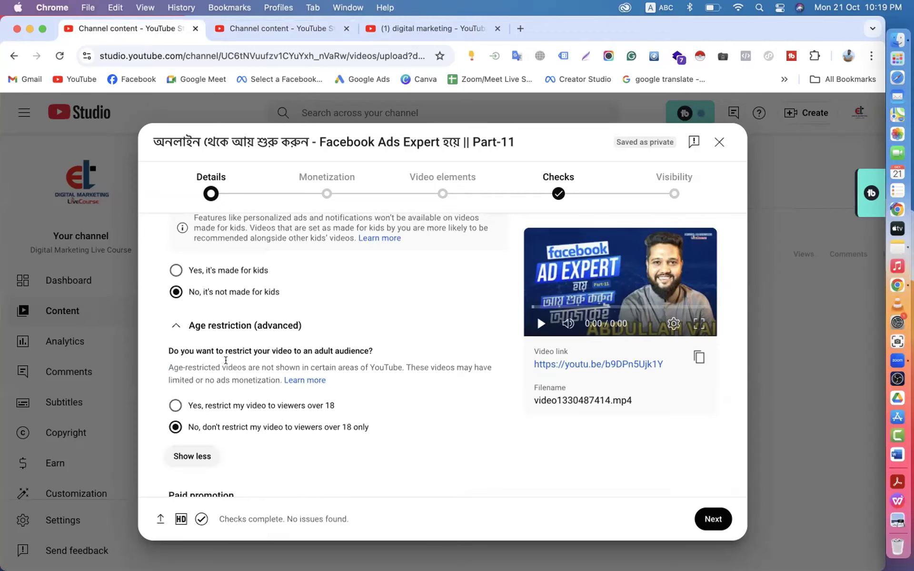
left_click(215, 324)
scroll(215, 324, "down", 3)
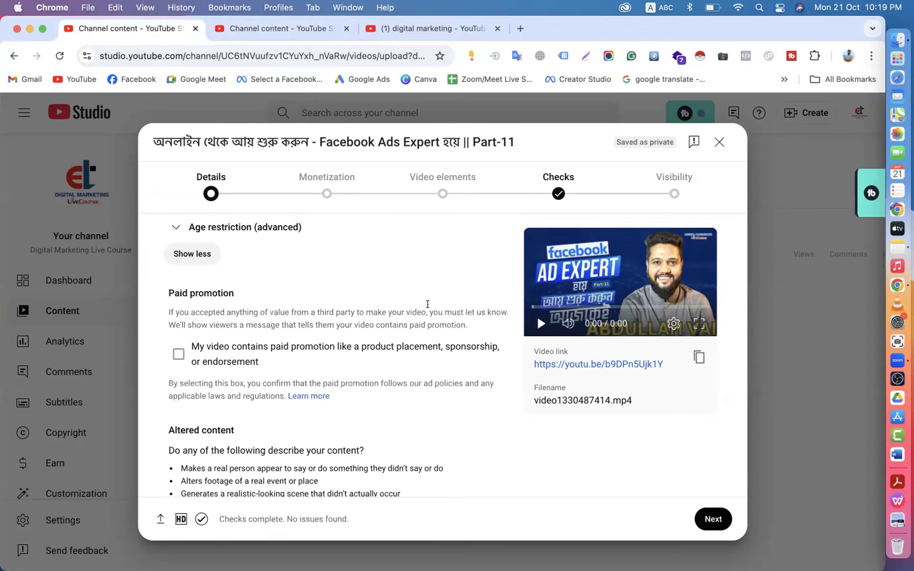
left_click(179, 355)
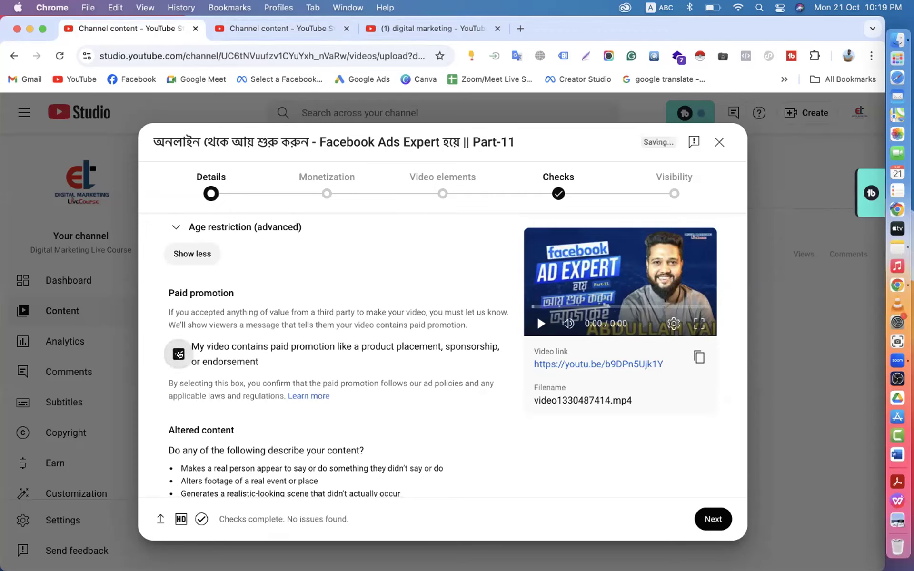
left_click(179, 354)
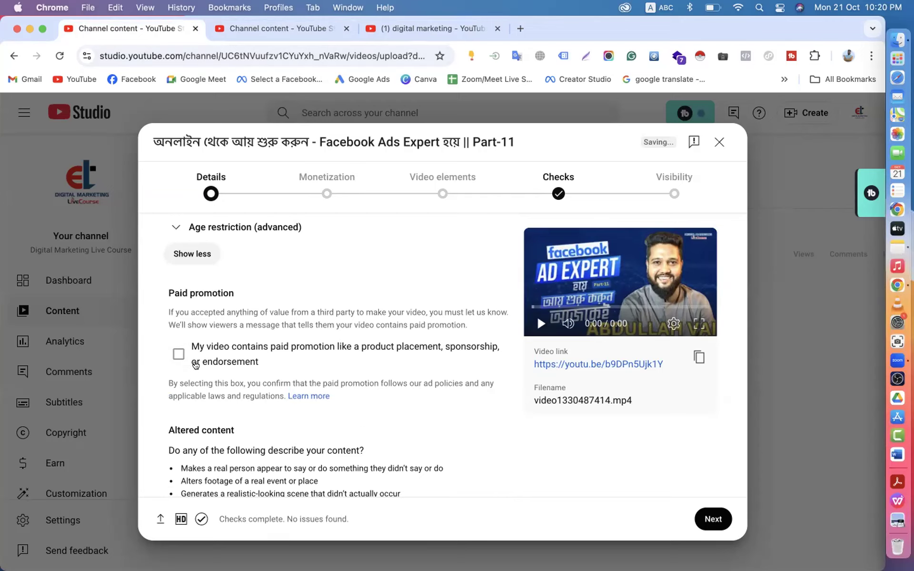
left_click(180, 356)
left_click(181, 355)
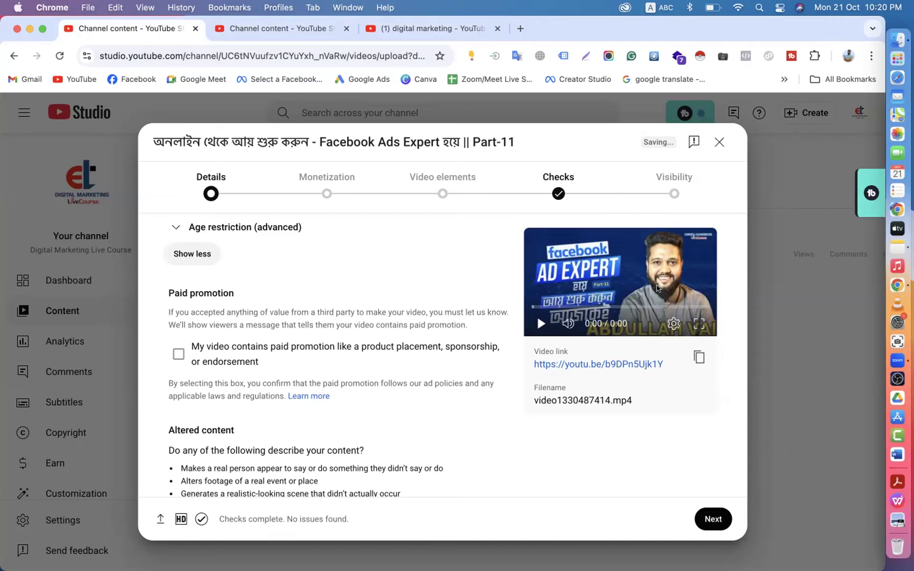
- Tick the paid promotion declaration, then withdraw it again
scroll(372, 353, "down", 3)
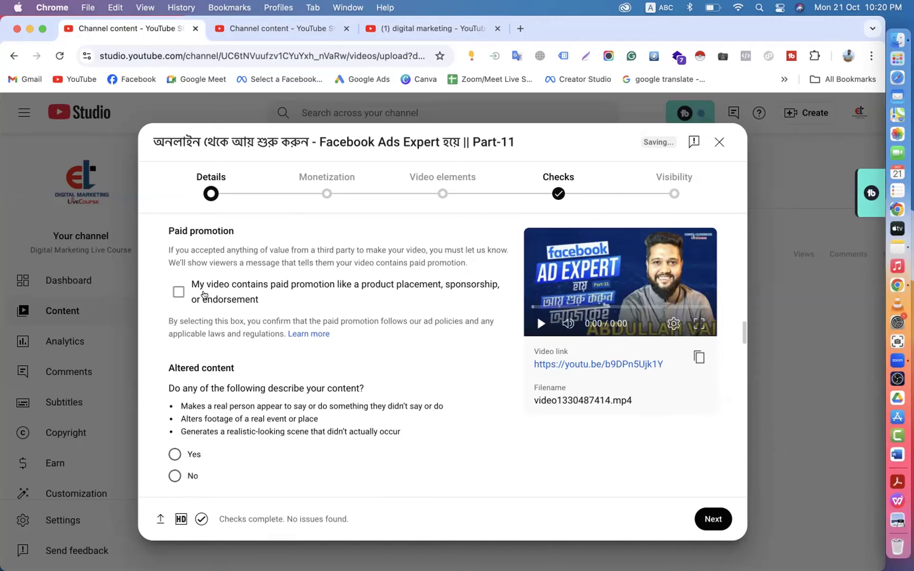
left_click(176, 288)
left_click(179, 293)
- Clear every existing tag from the Tags box and bring up the Facebook marketing keyword note
scroll(179, 293, "down", 3)
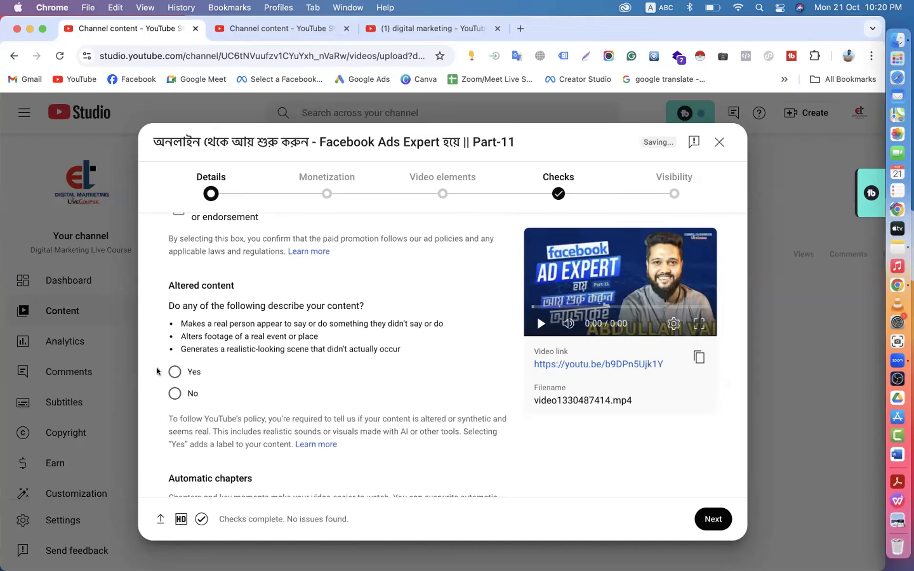
scroll(310, 373, "down", 6)
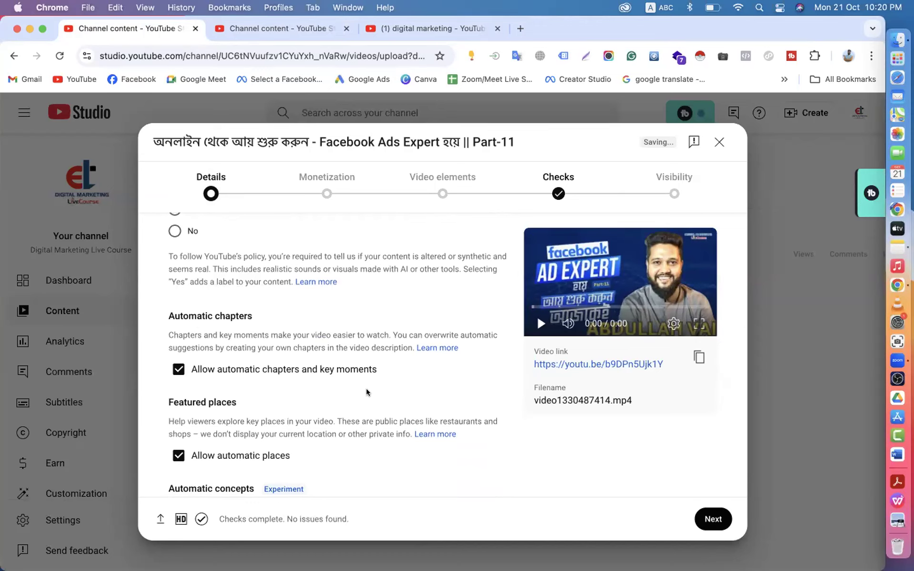
scroll(367, 391, "down", 1)
scroll(367, 392, "down", 3)
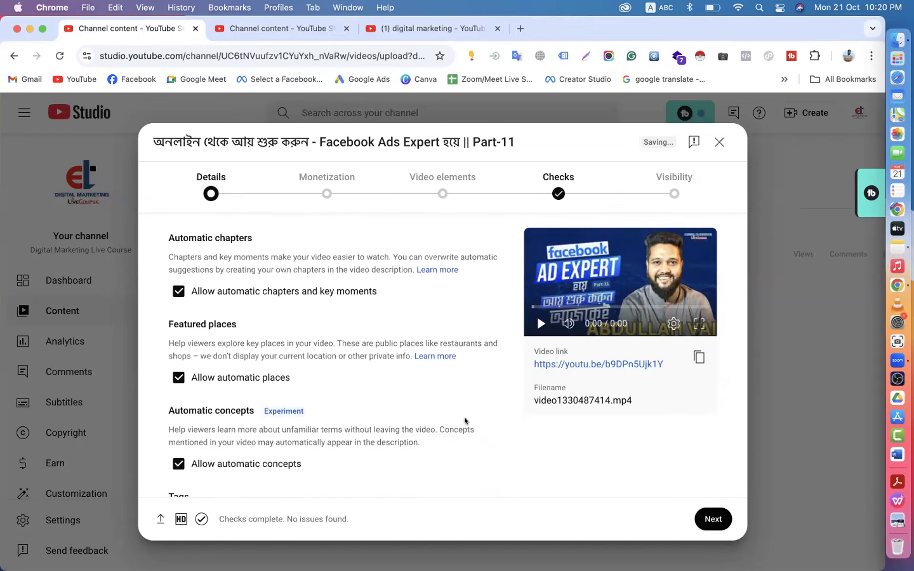
scroll(464, 417, "down", 2)
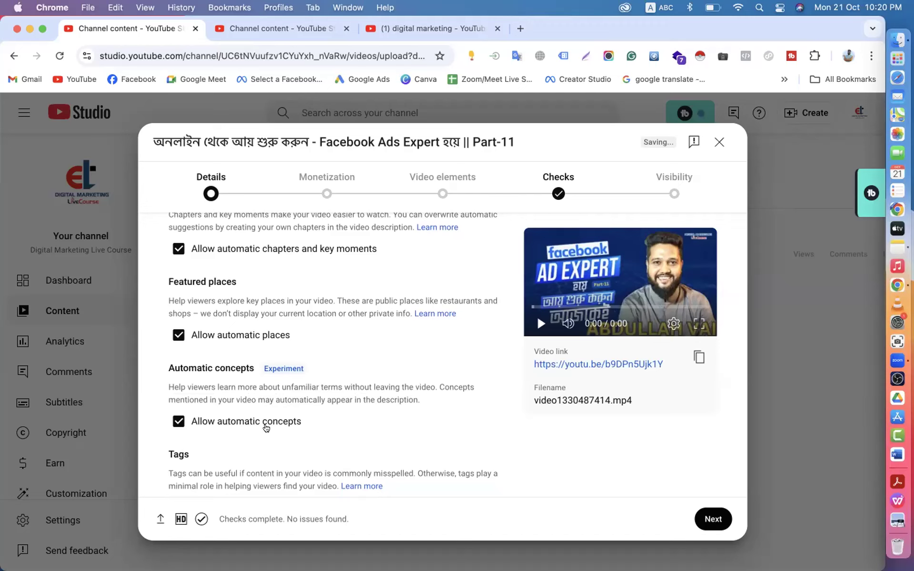
scroll(326, 409, "down", 5)
scroll(324, 414, "down", 1)
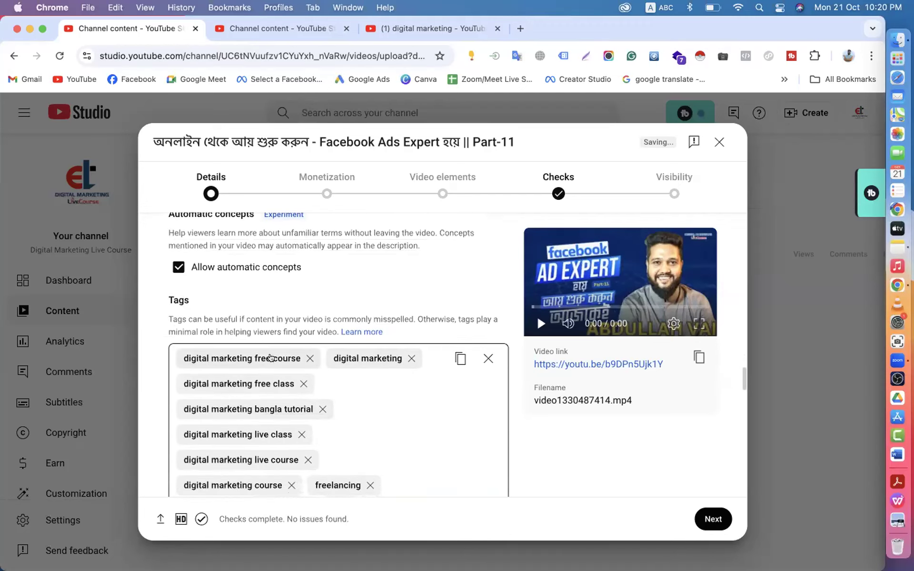
left_click(487, 360)
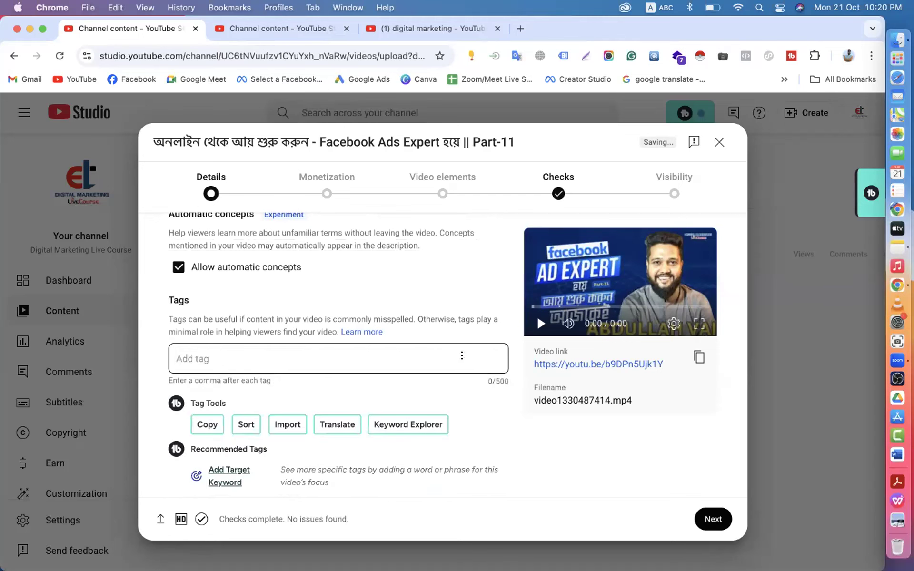
left_click(218, 355)
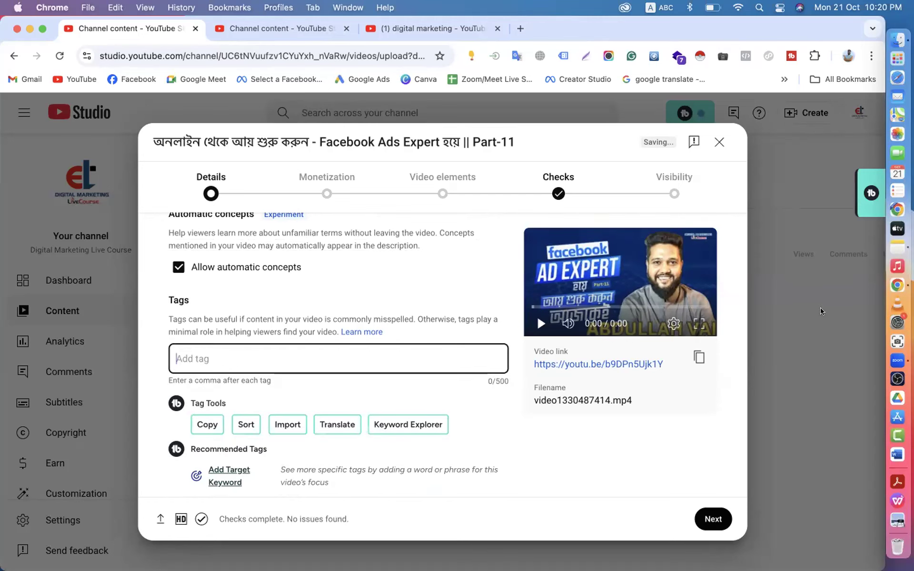
left_click(898, 248)
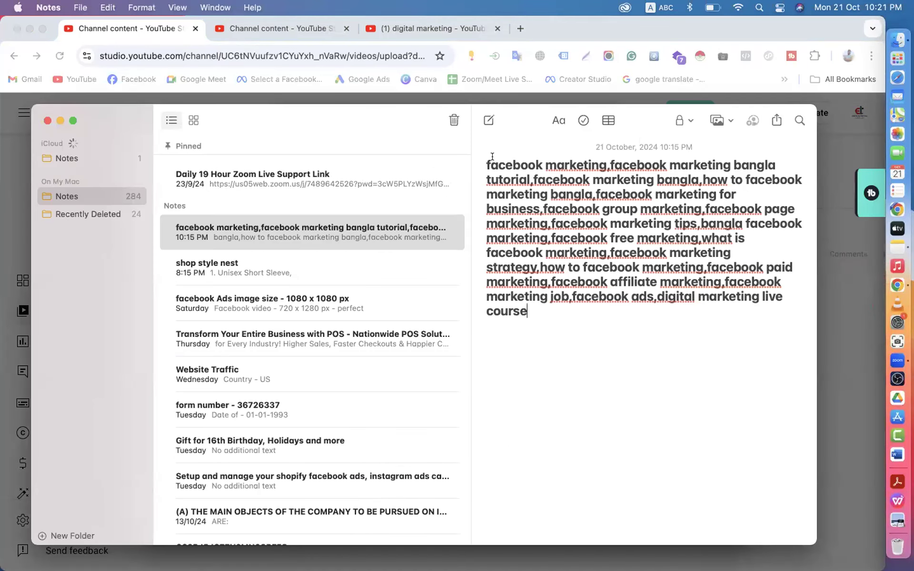
- Test-paste 'facebook marketing' from the note as a single tag, then remove it
left_click_drag(487, 160, 534, 305)
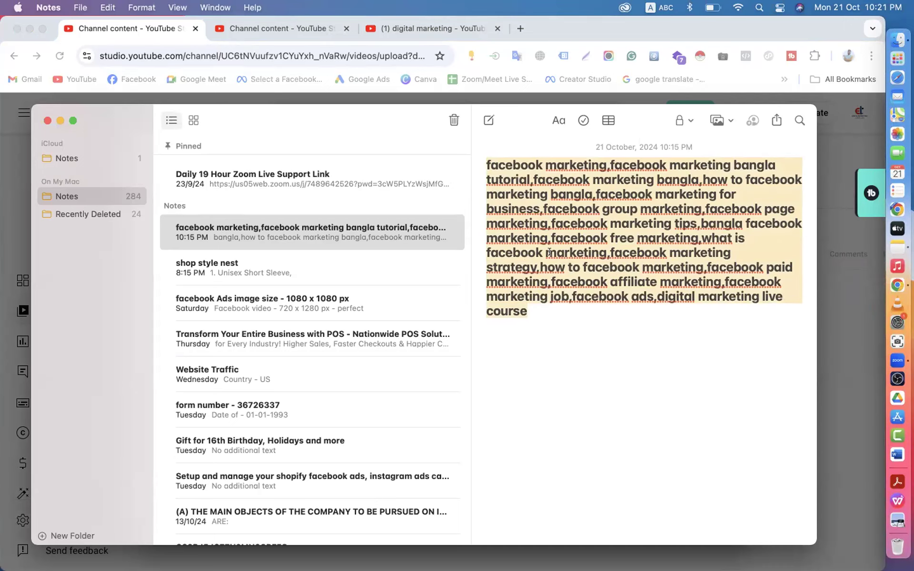
left_click(66, 30)
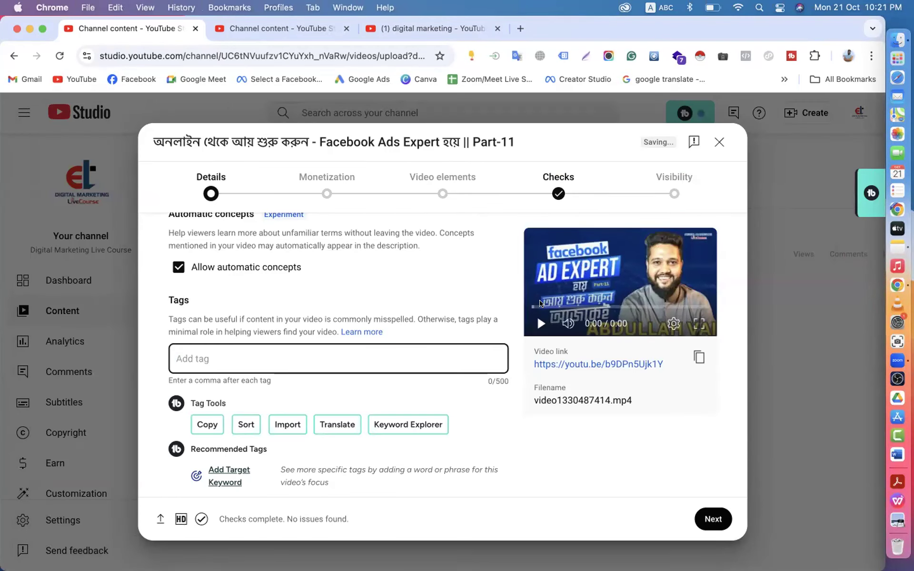
left_click(884, 245)
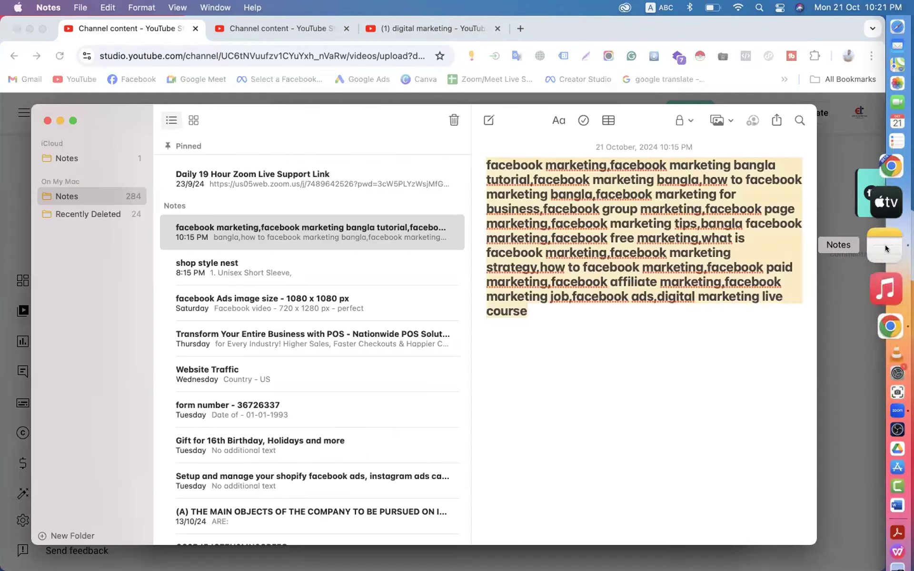
left_click(603, 161)
left_click_drag(604, 161, 481, 159)
key("cmd+c")
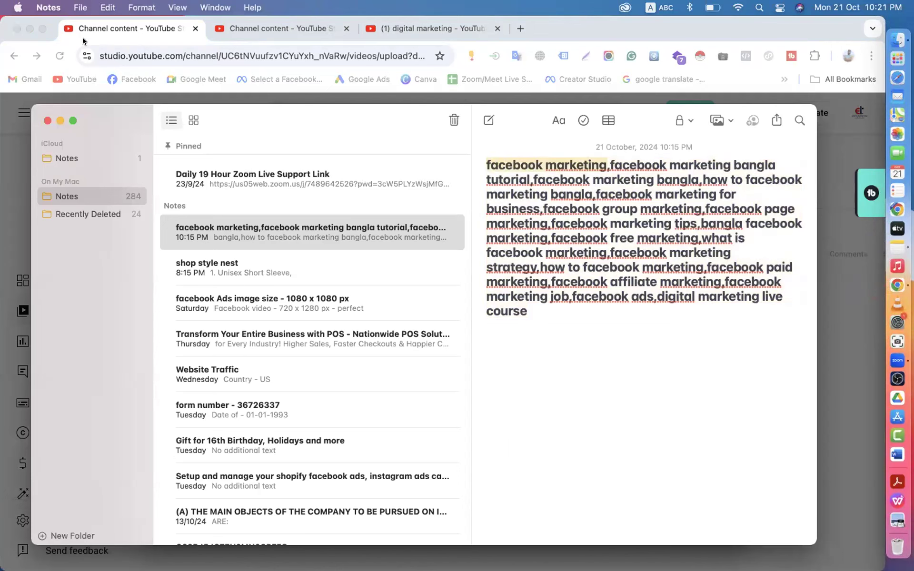
left_click(75, 32)
left_click(184, 360)
key("cmd+v")
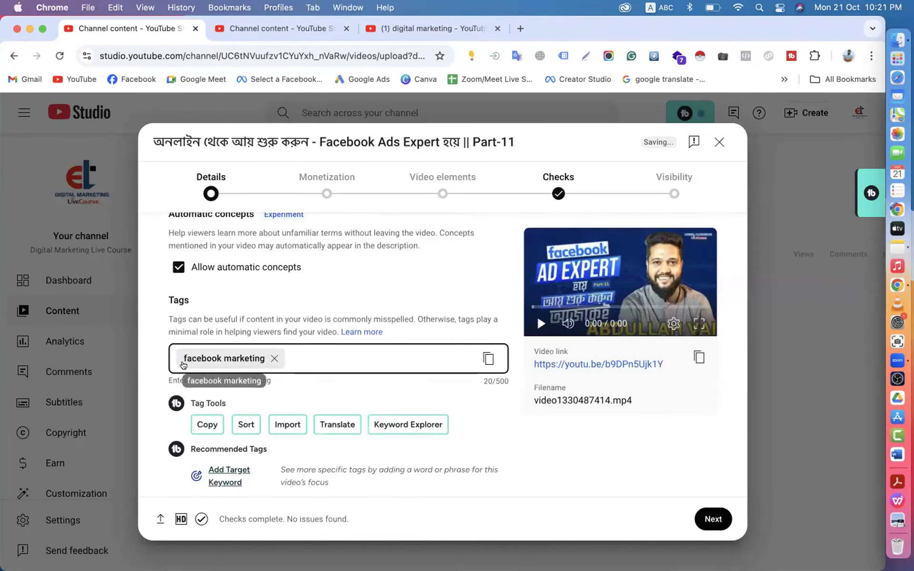
left_click(274, 358)
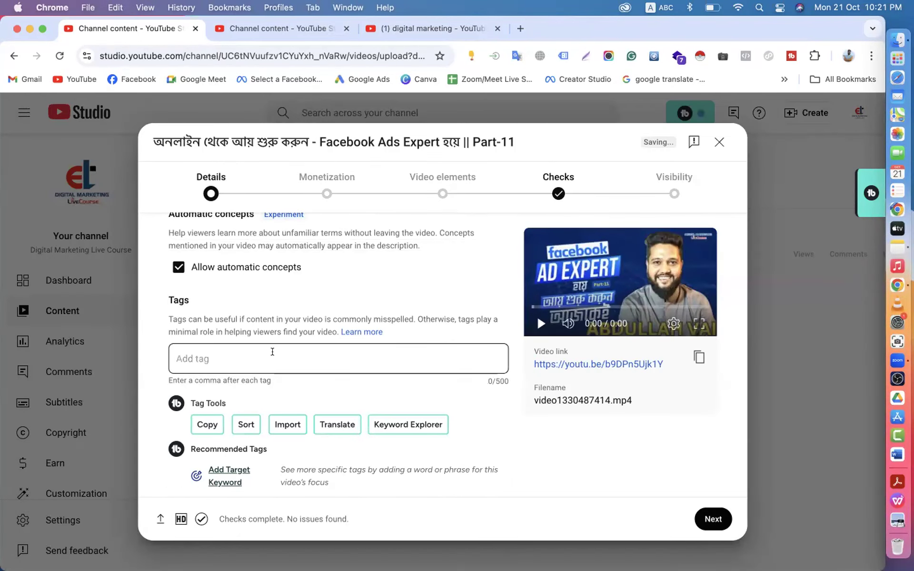
- Cut the entire comma-separated tag list out of the note and focus the empty Add tag field
left_click(898, 247)
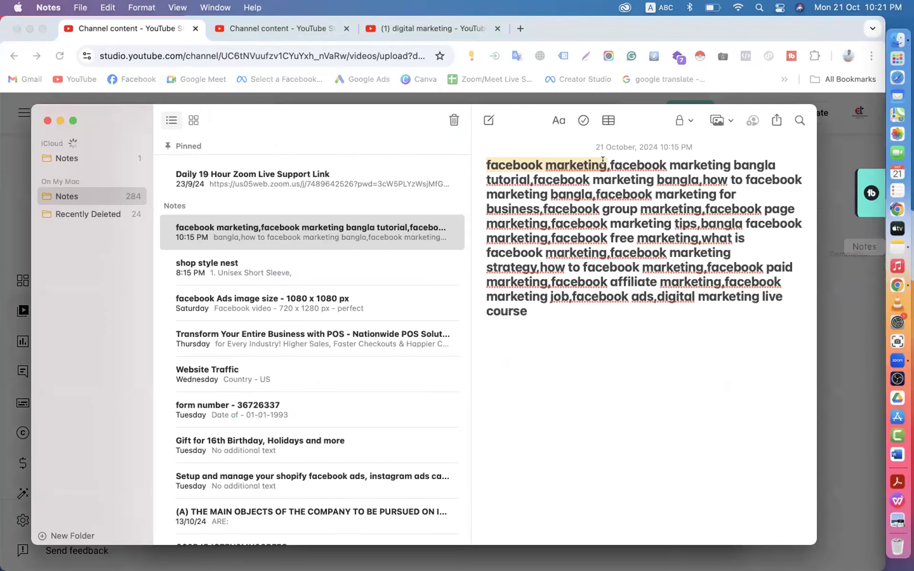
left_click(605, 164)
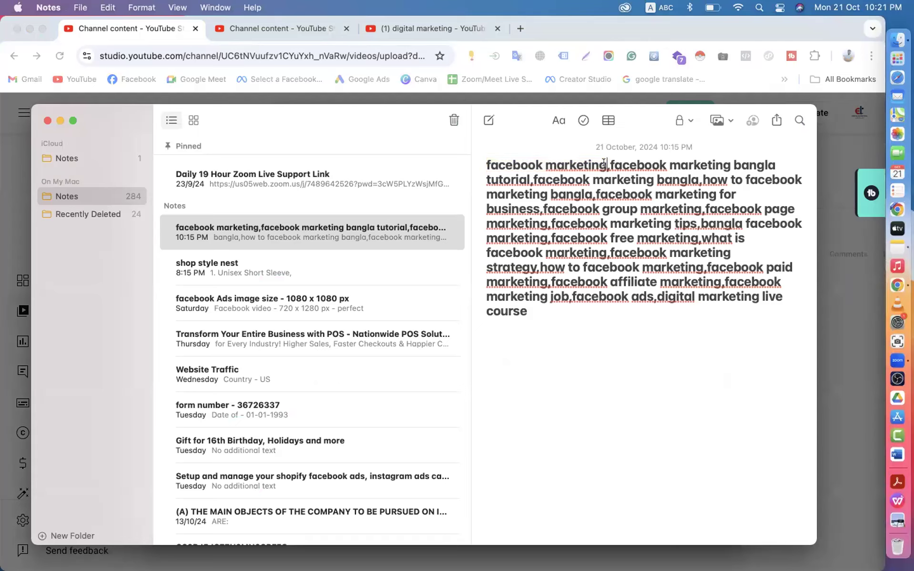
left_click(486, 163)
left_click_drag(486, 163, 525, 262)
left_click_drag(528, 312, 475, 167)
key("super+x")
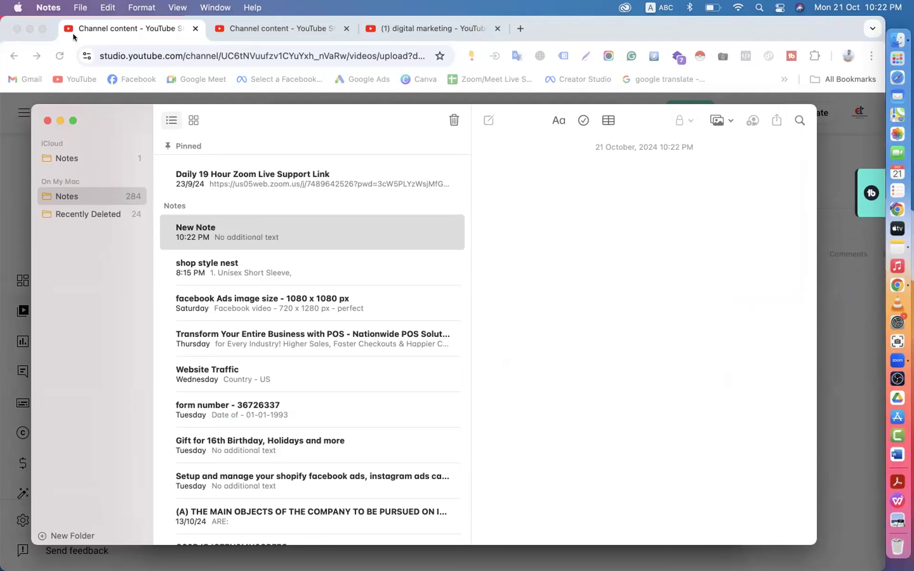
left_click(70, 30)
left_click(199, 352)
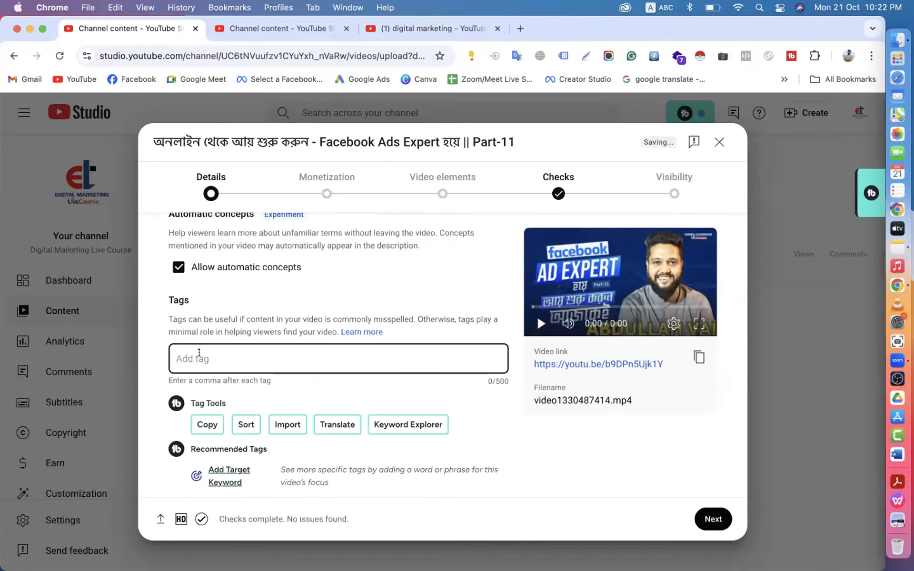
- Paste the keyword list into Tags and try removing 'facebook marketing' to fit the limit
key("super+v")
scroll(200, 357, "down", 5)
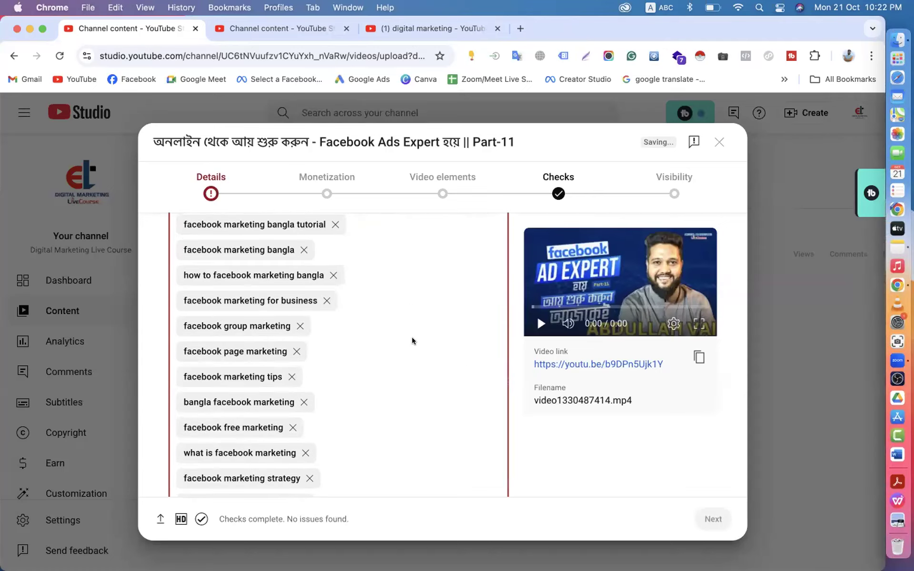
scroll(412, 337, "down", 6)
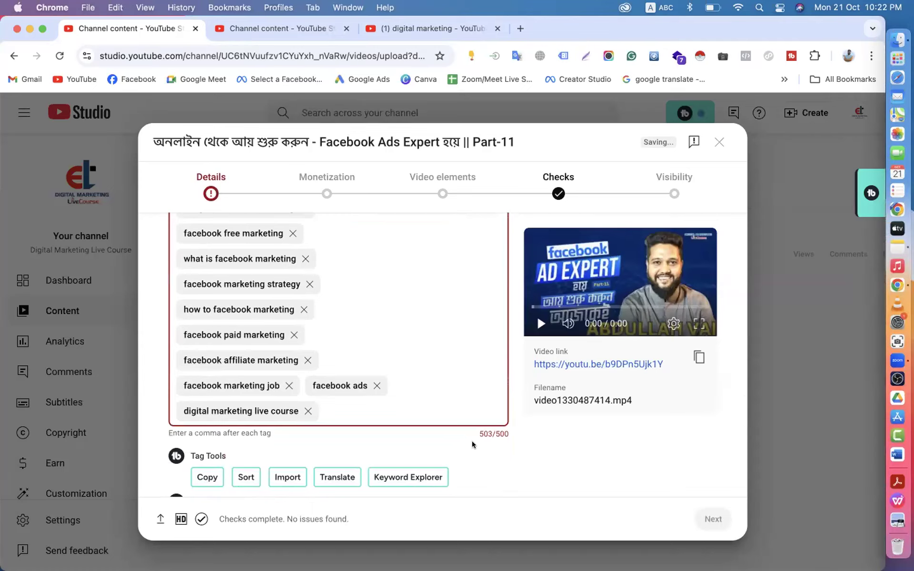
scroll(473, 441, "up", 3)
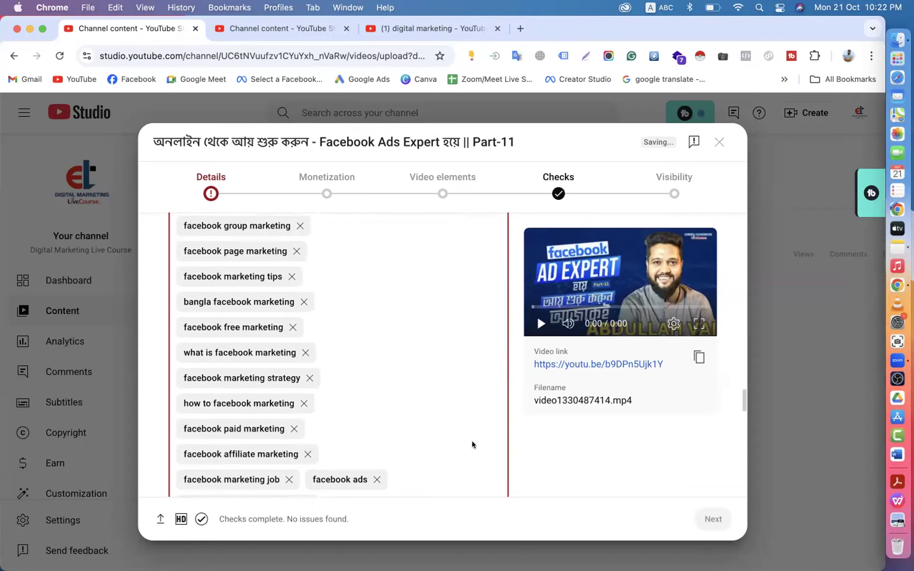
scroll(473, 441, "up", 4)
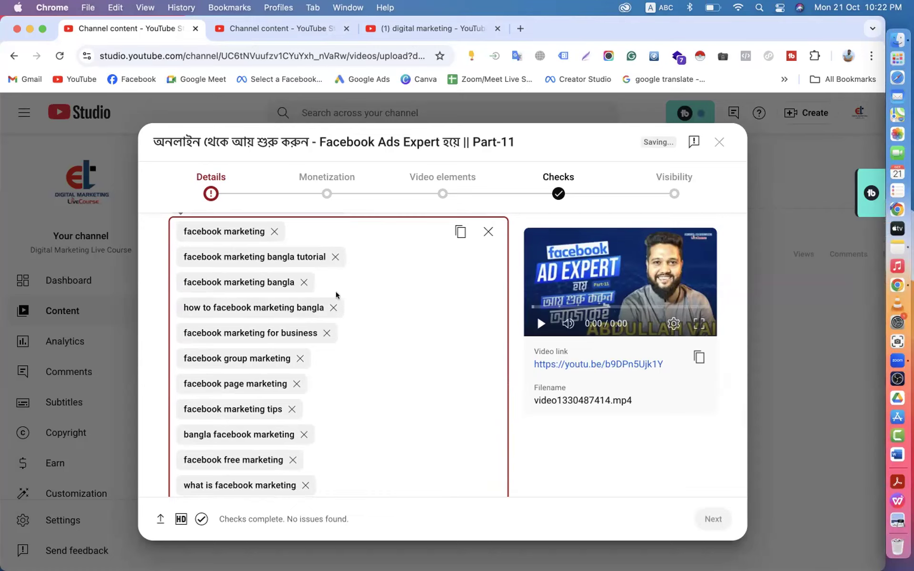
left_click(274, 232)
left_click_drag(274, 231, 371, 339)
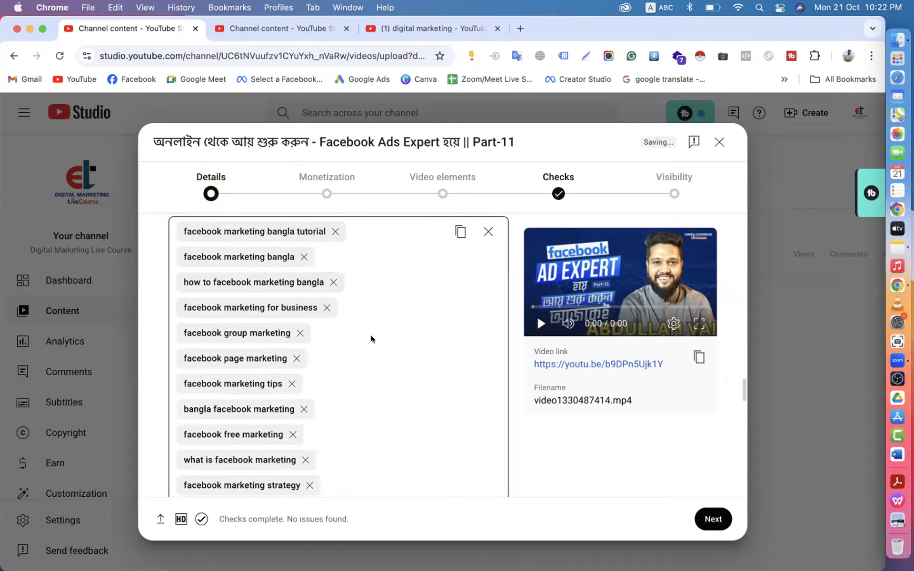
- Clear the tags, re-paste the list, and drop 'facebook marketing bangla' to stay under 500 characters
left_click(488, 231)
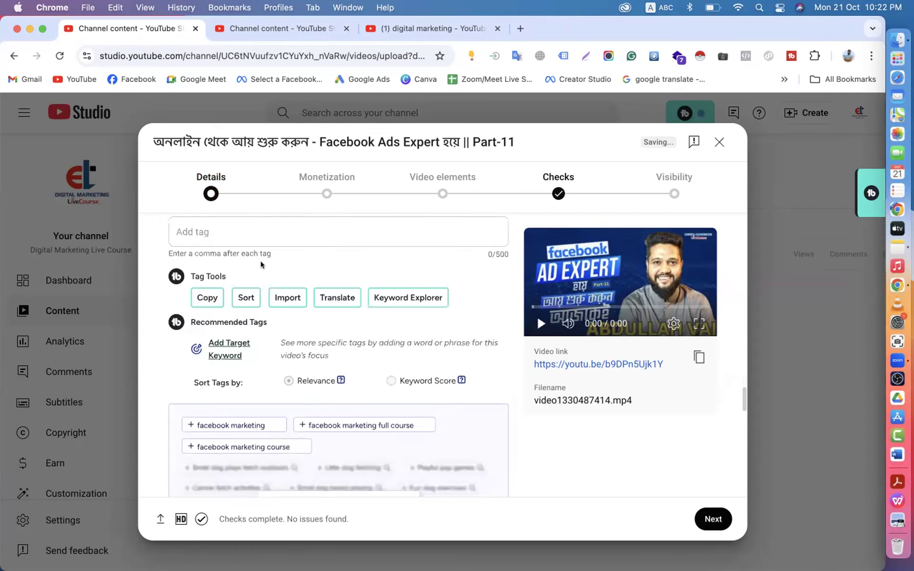
key("super+v")
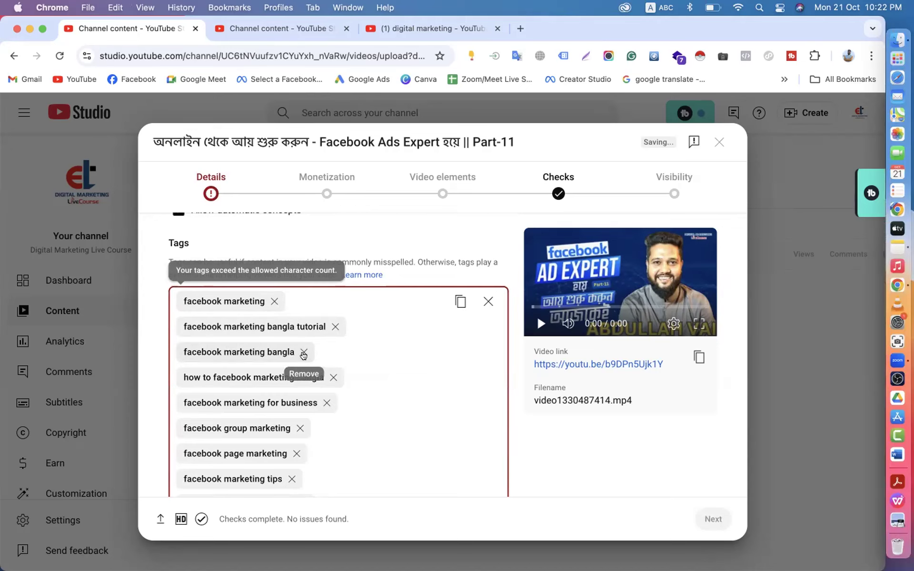
left_click(304, 353)
scroll(407, 377, "down", 5)
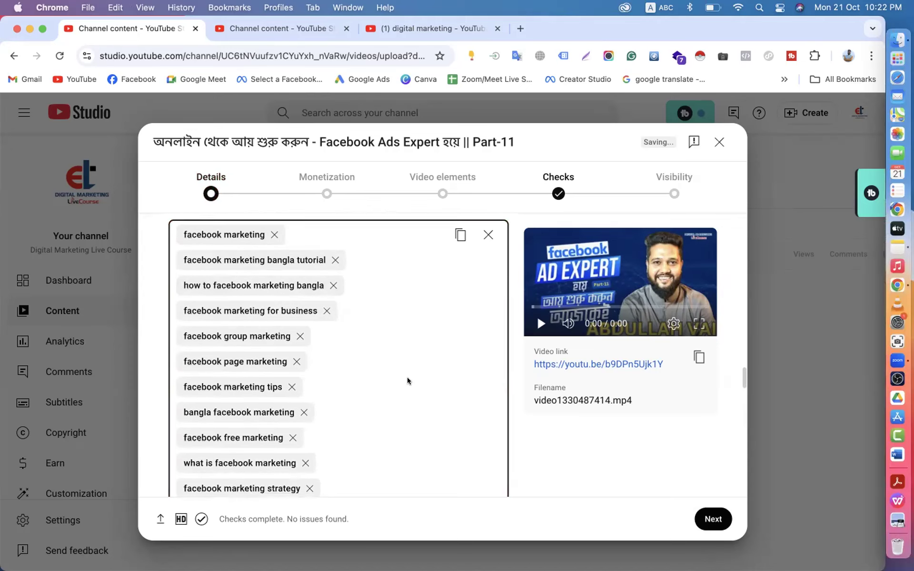
scroll(407, 377, "down", 5)
scroll(409, 362, "up", 3)
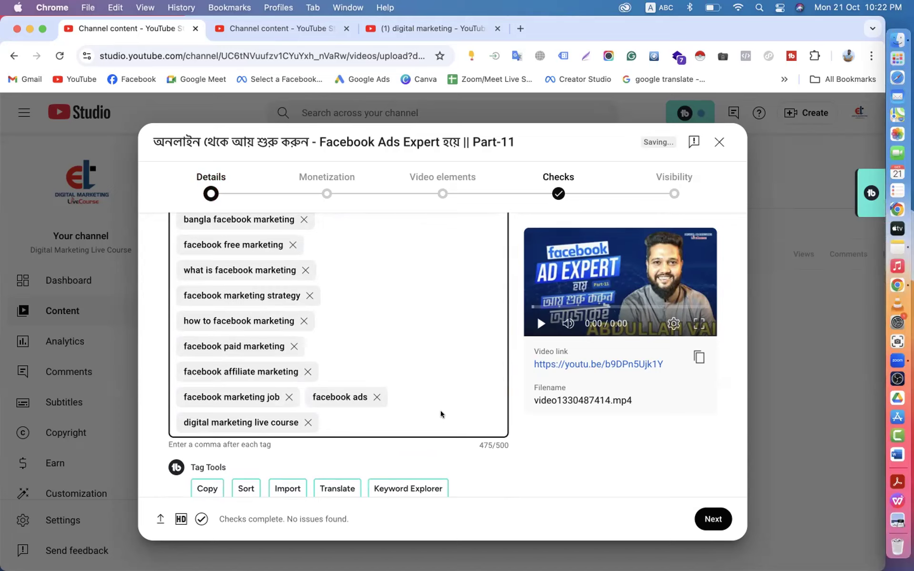
scroll(440, 411, "down", 5)
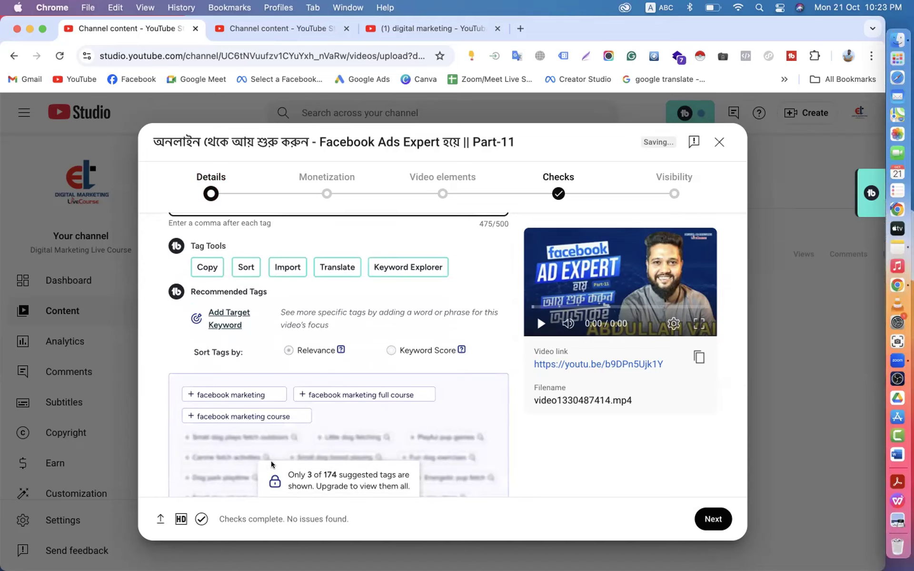
scroll(286, 466, "down", 1)
scroll(298, 471, "down", 2)
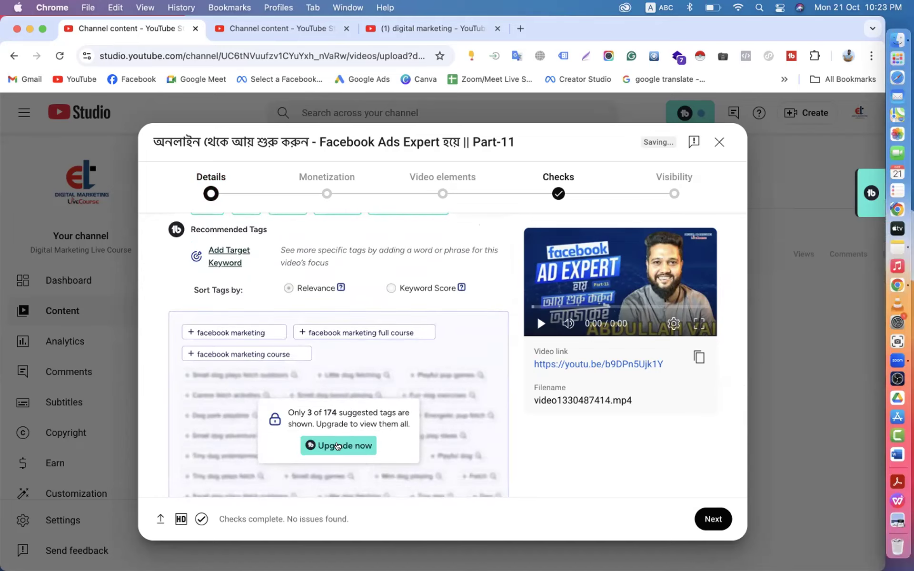
scroll(291, 339, "up", 2)
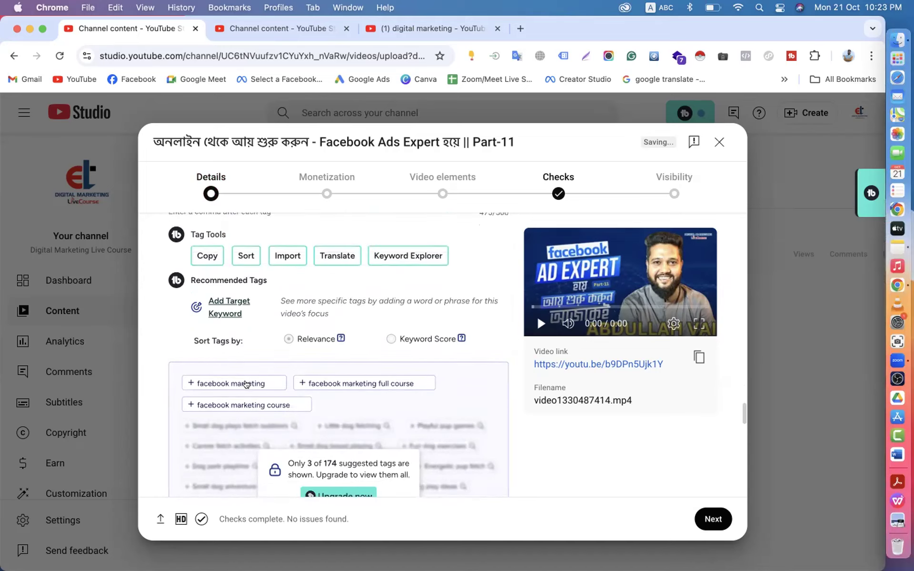
scroll(276, 360, "up", 1)
left_click(387, 367)
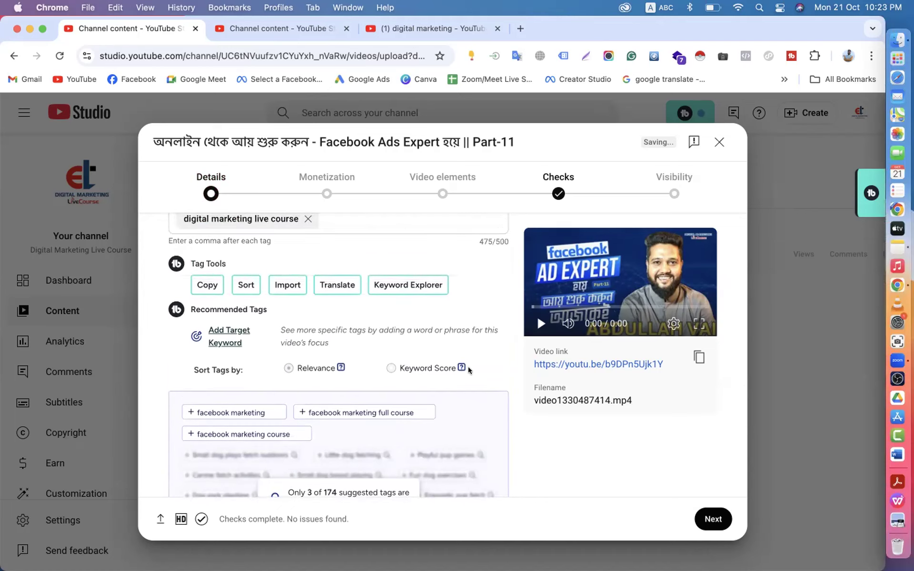
scroll(389, 362, "up", 3)
scroll(390, 362, "up", 4)
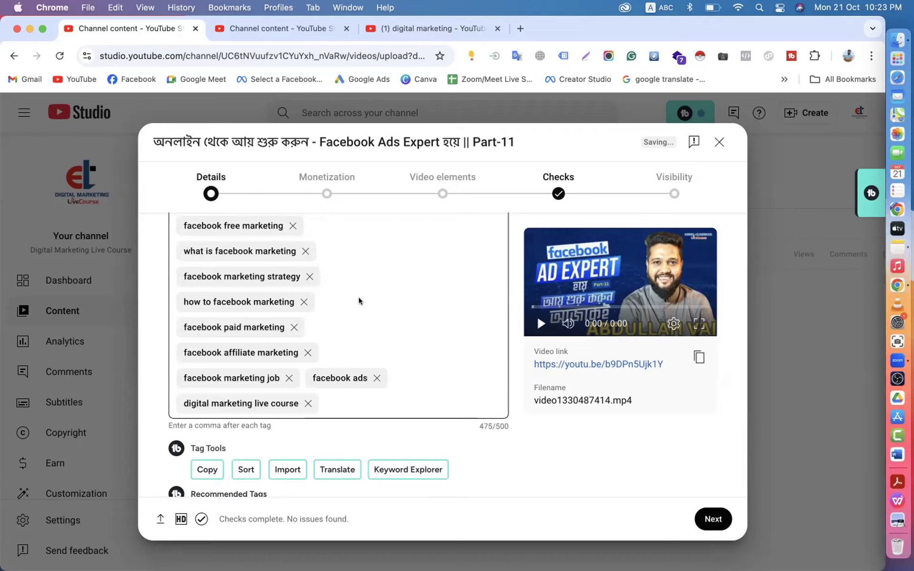
scroll(359, 297, "up", 2)
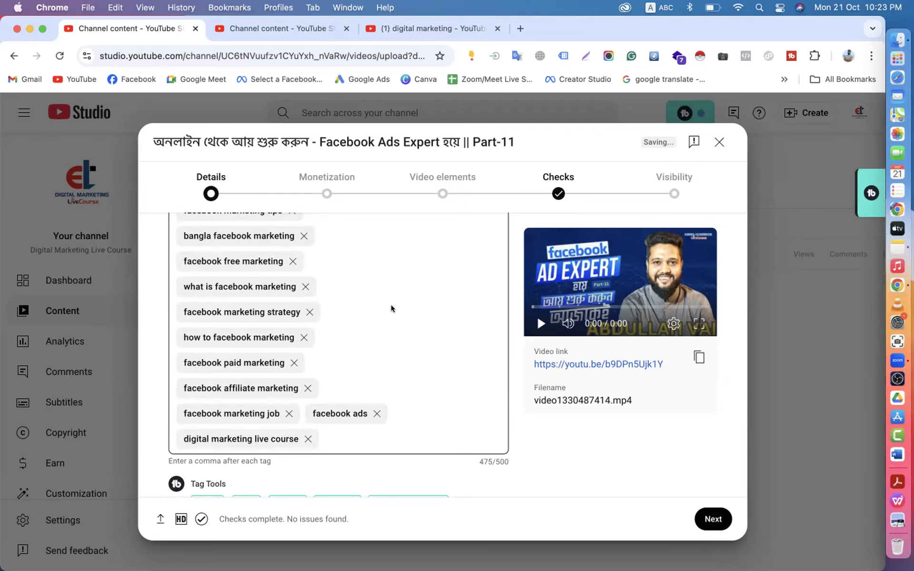
scroll(388, 390, "down", 10)
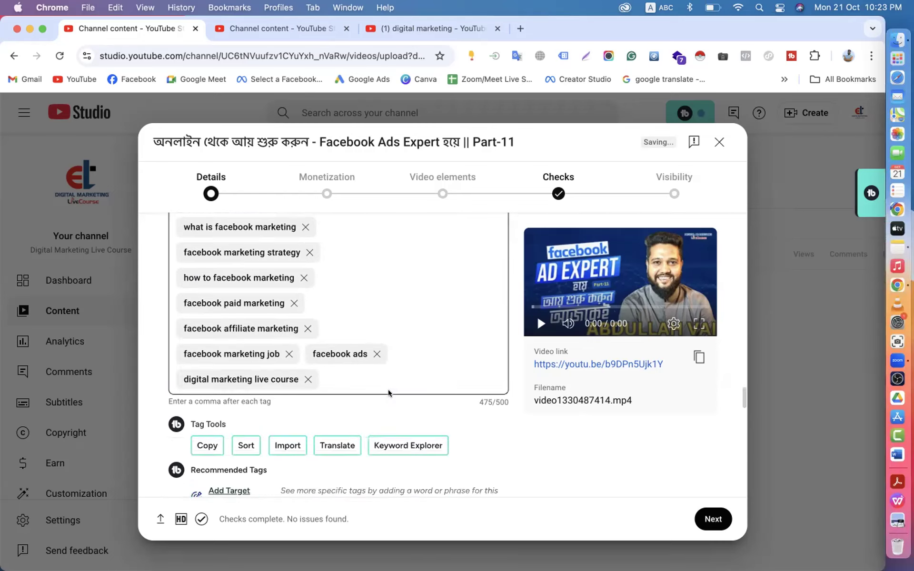
scroll(387, 394, "down", 3)
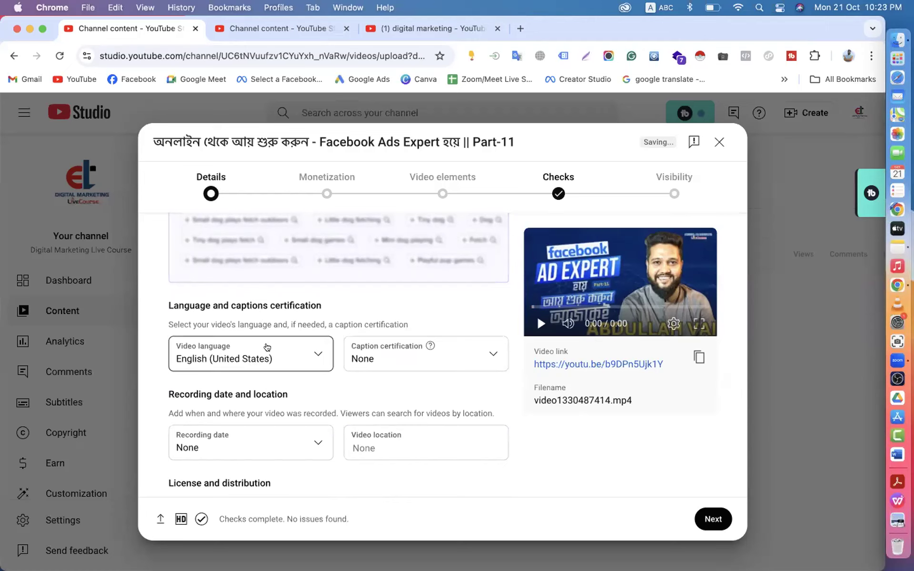
scroll(353, 357, "down", 3)
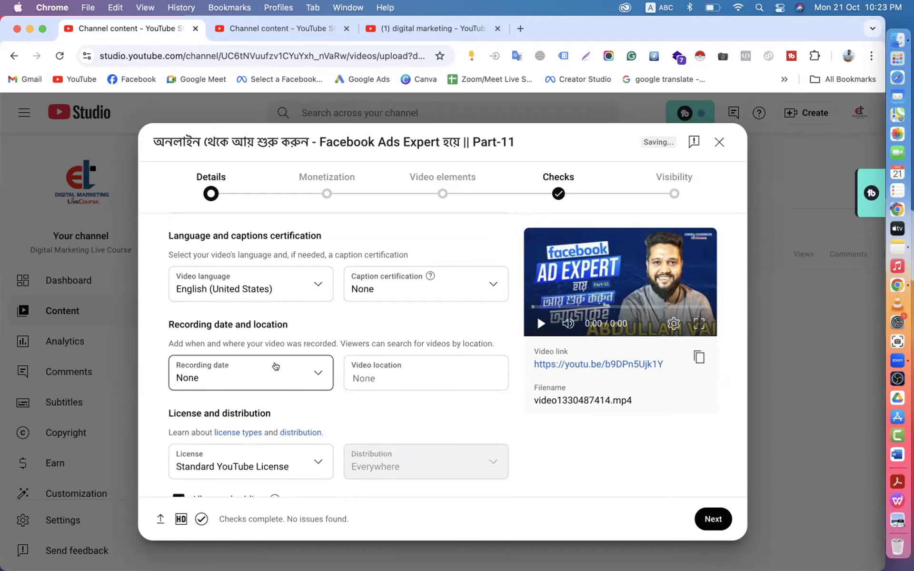
scroll(276, 366, "up", 15)
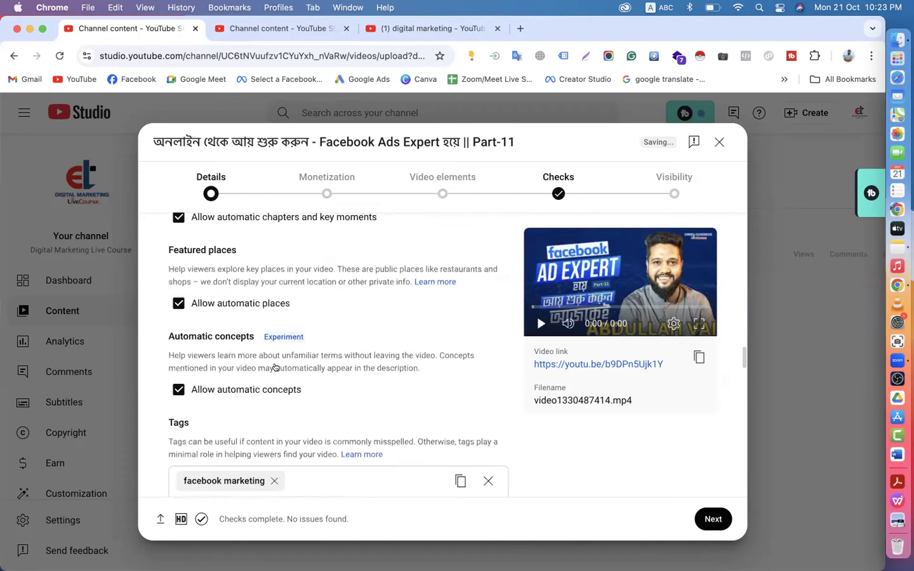
scroll(504, 393, "down", 15)
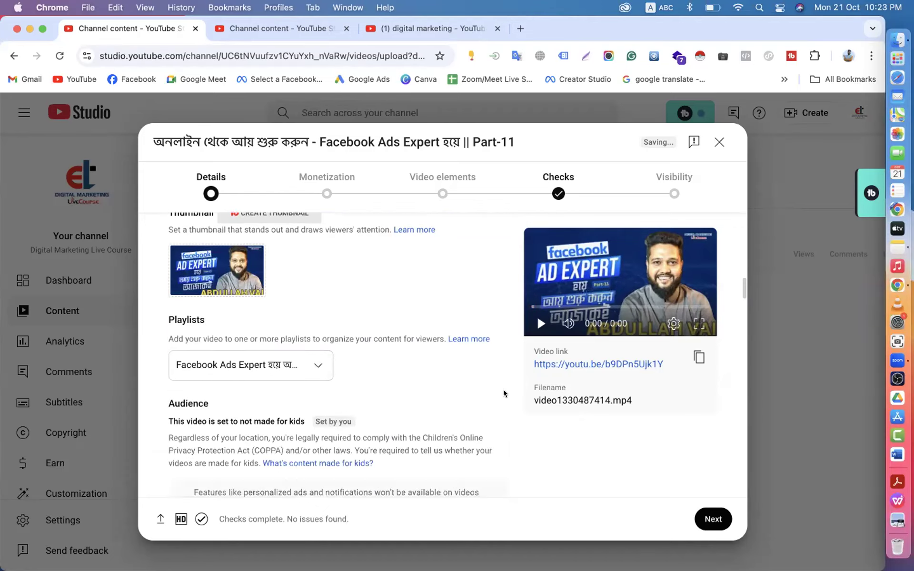
scroll(504, 394, "down", 10)
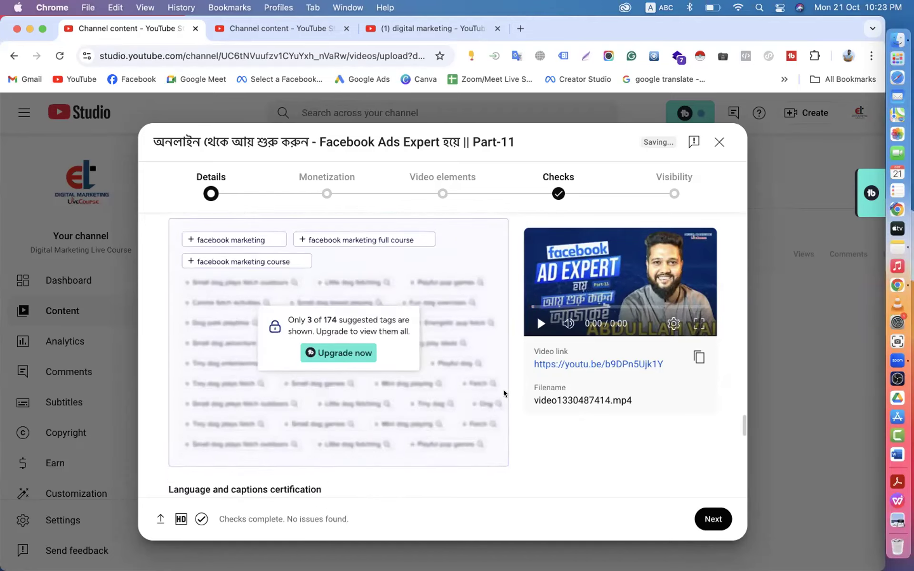
scroll(504, 393, "up", 8)
scroll(504, 394, "down", 4)
scroll(504, 394, "down", 2)
left_click(401, 306)
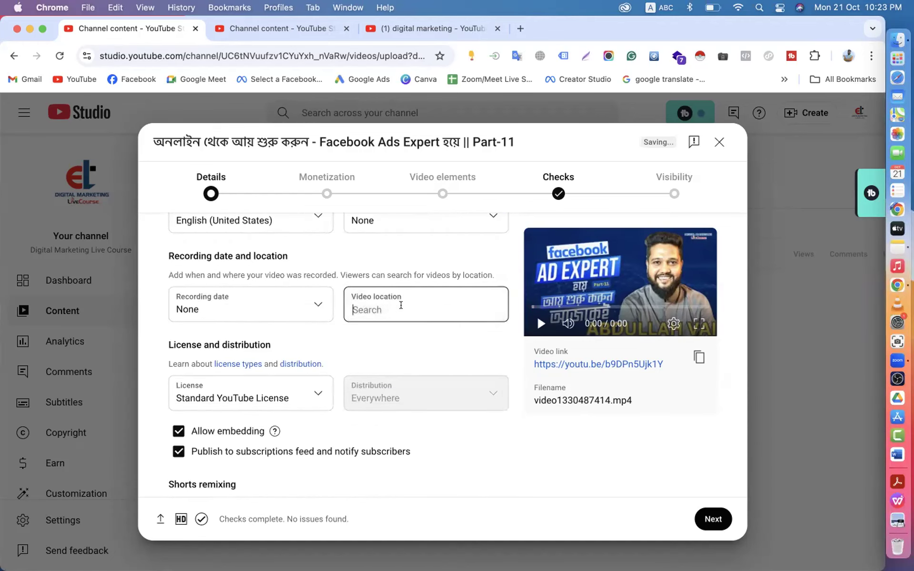
type("utta")
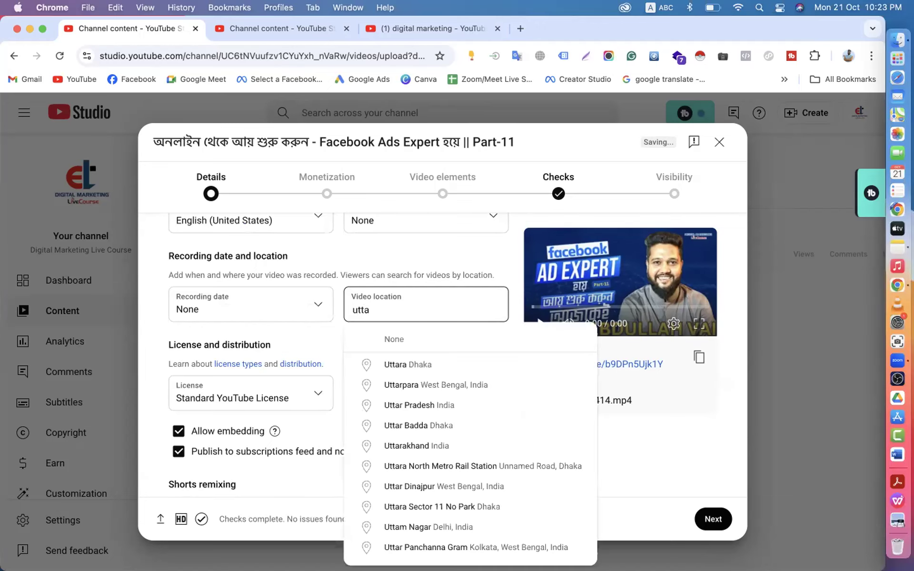
left_click(402, 367)
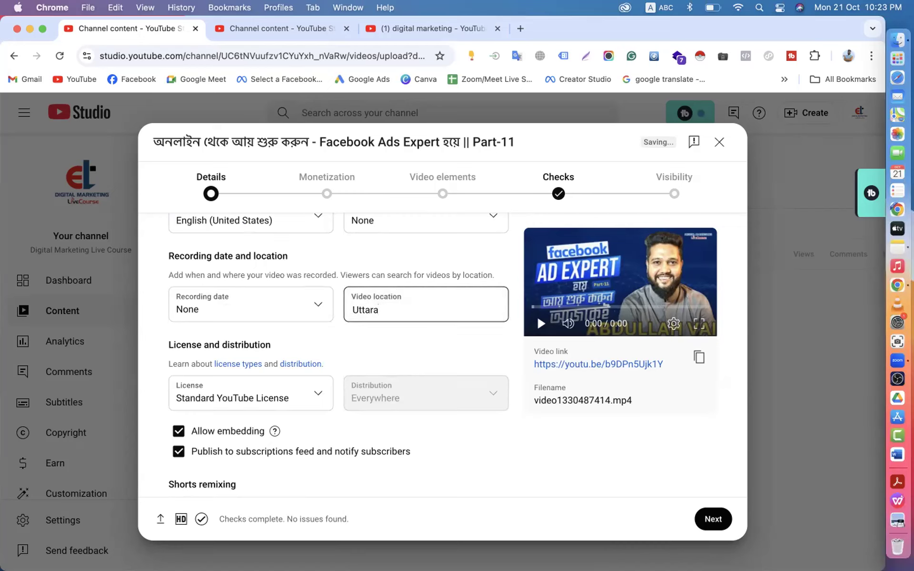
key("BackSpace")
key("BackSpace")
key("BackSpace")
key("BackSpace")
key("BackSpace")
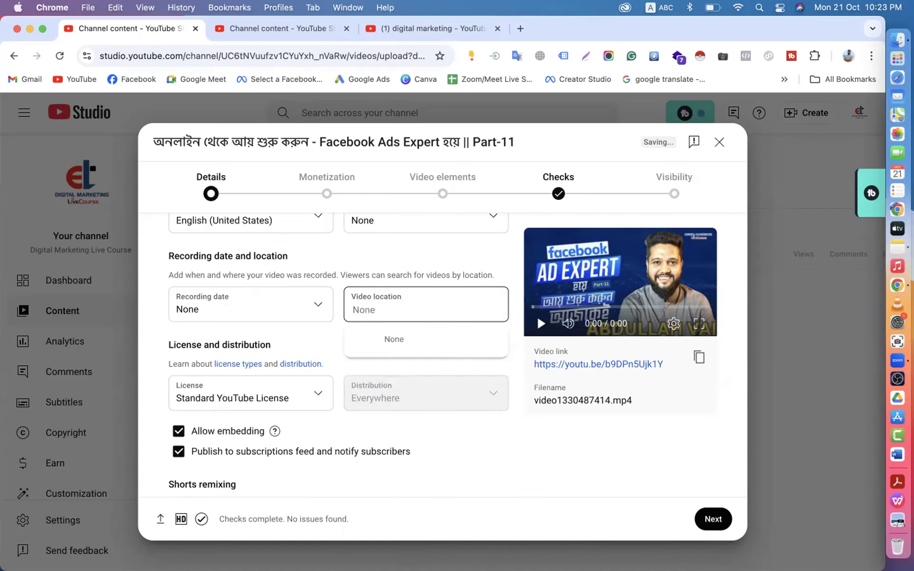
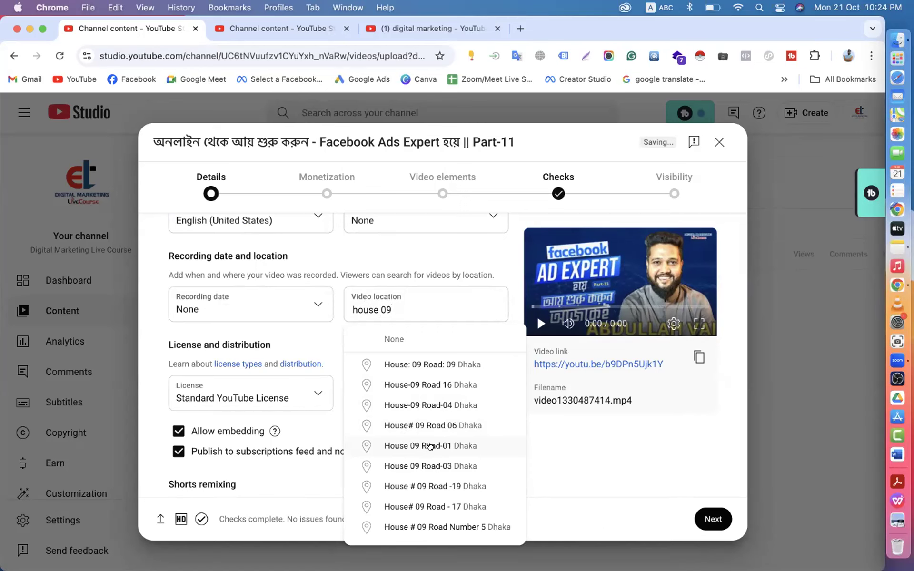
left_click(430, 446)
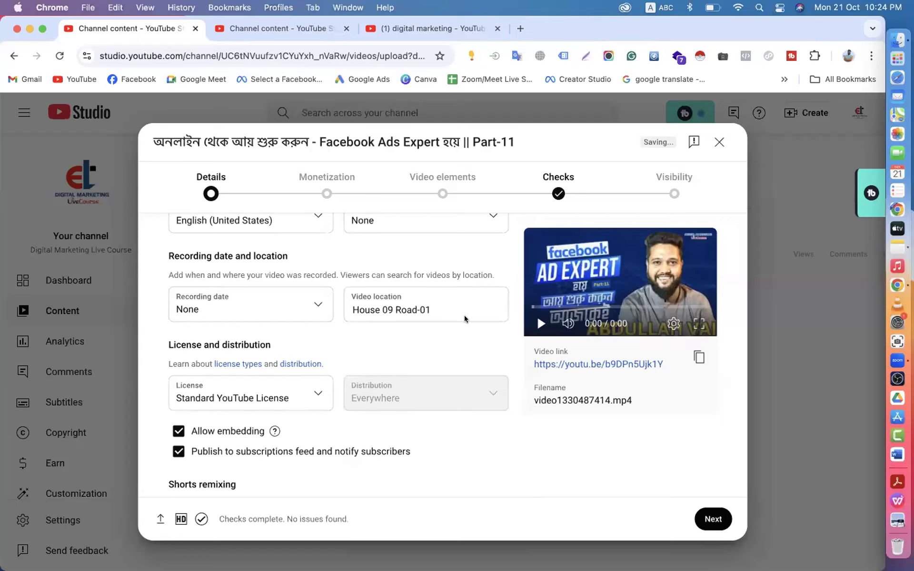
scroll(503, 339, "down", 2)
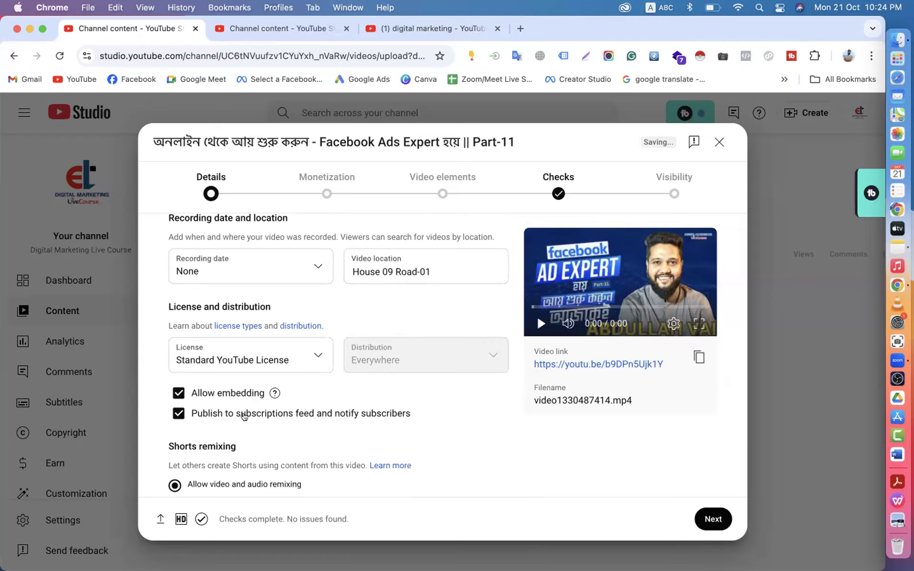
scroll(246, 418, "down", 5)
left_click(174, 353)
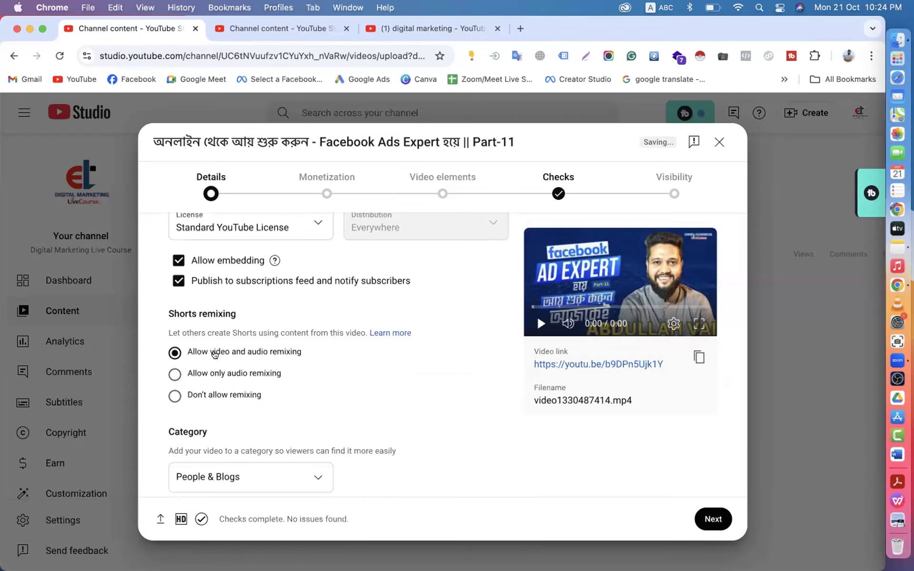
scroll(215, 353, "down", 8)
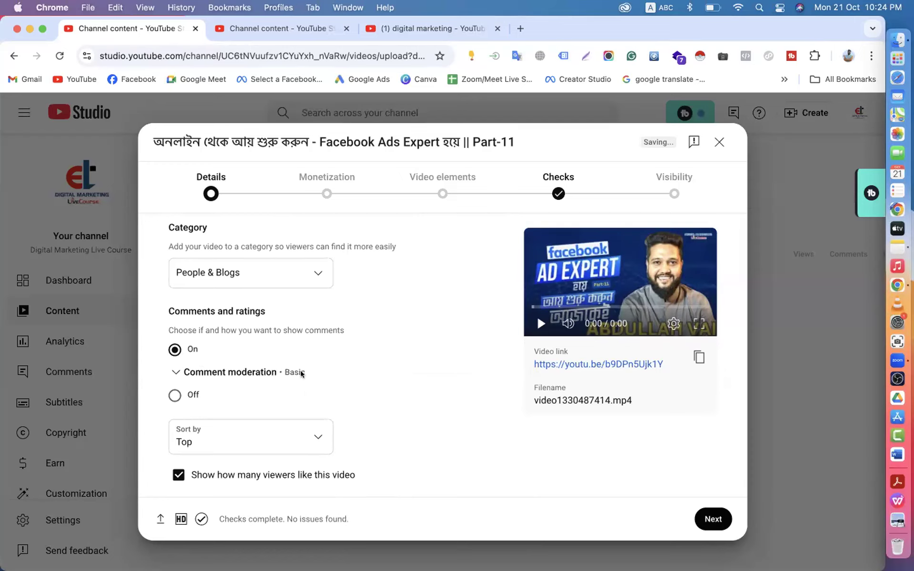
scroll(382, 382, "down", 1)
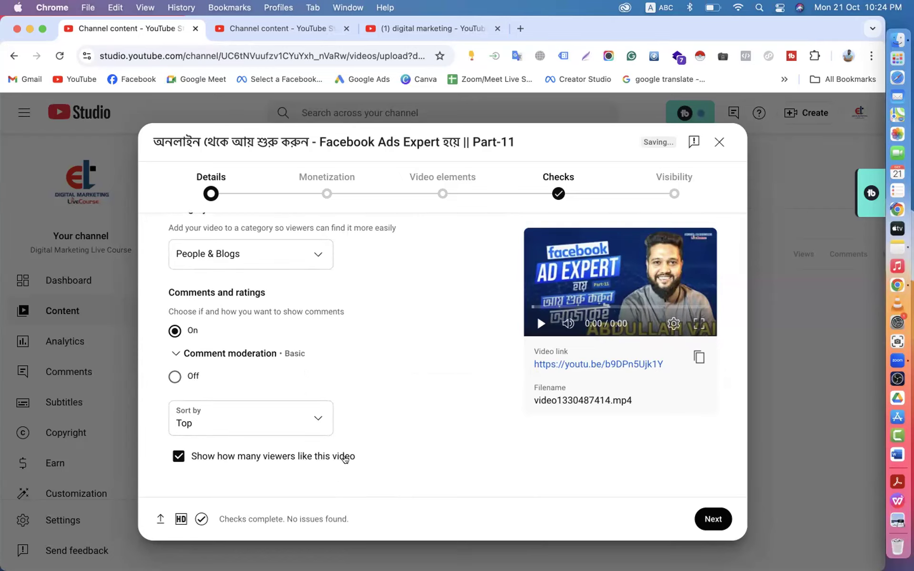
scroll(331, 431, "up", 4)
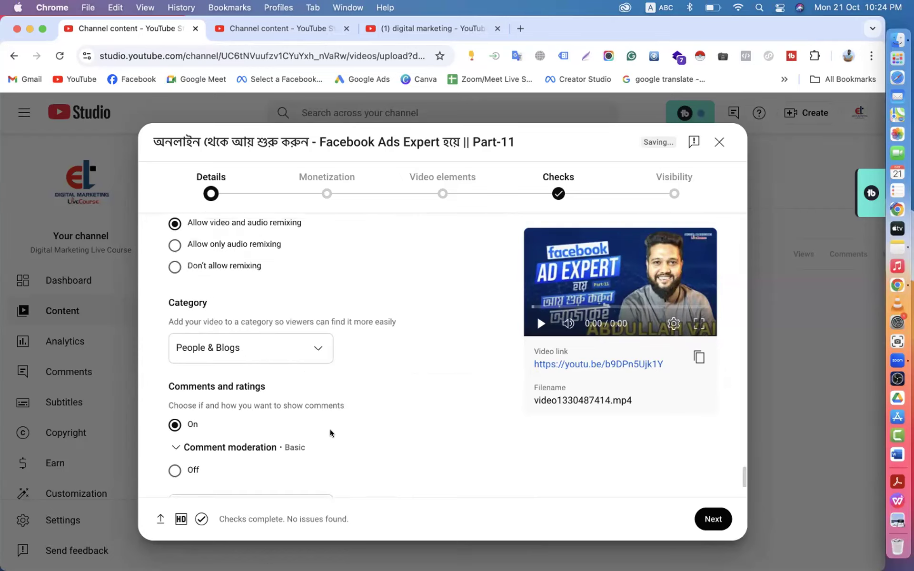
left_click_drag(167, 303, 208, 300)
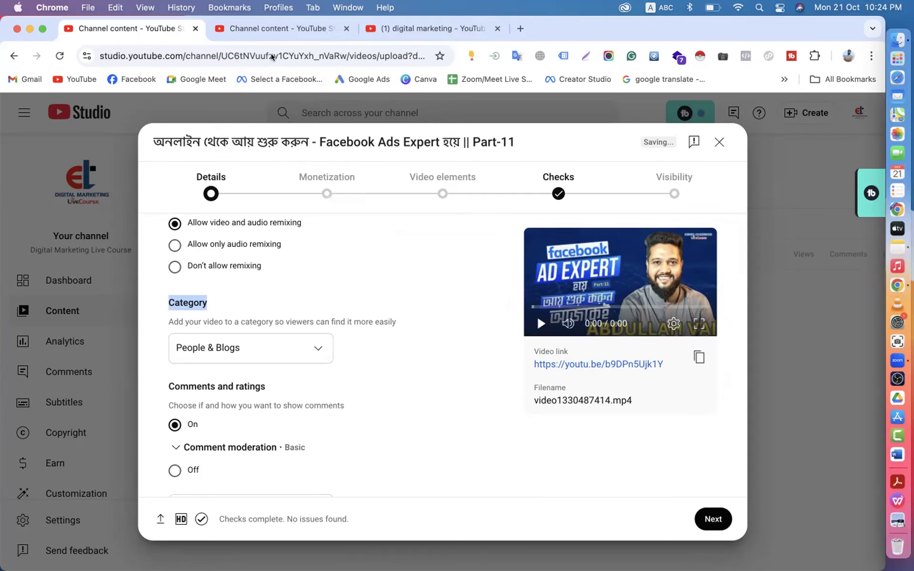
- Glance between the playlists tab and the Part-11 upload details
left_click(290, 32)
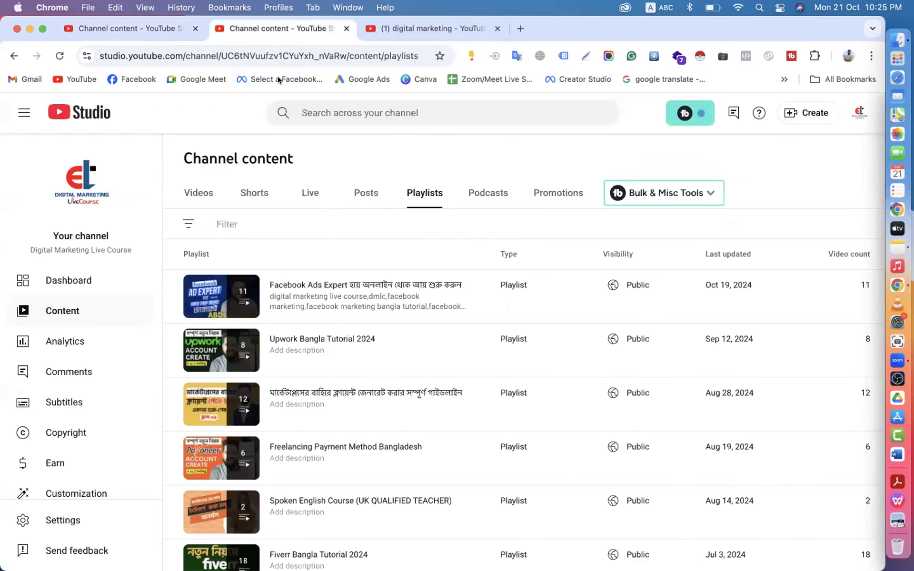
left_click(152, 33)
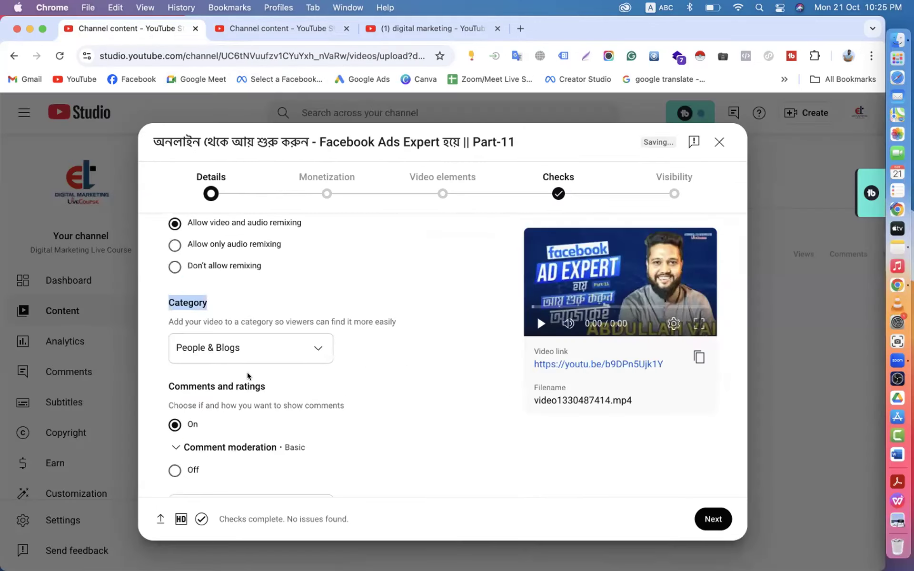
left_click(276, 24)
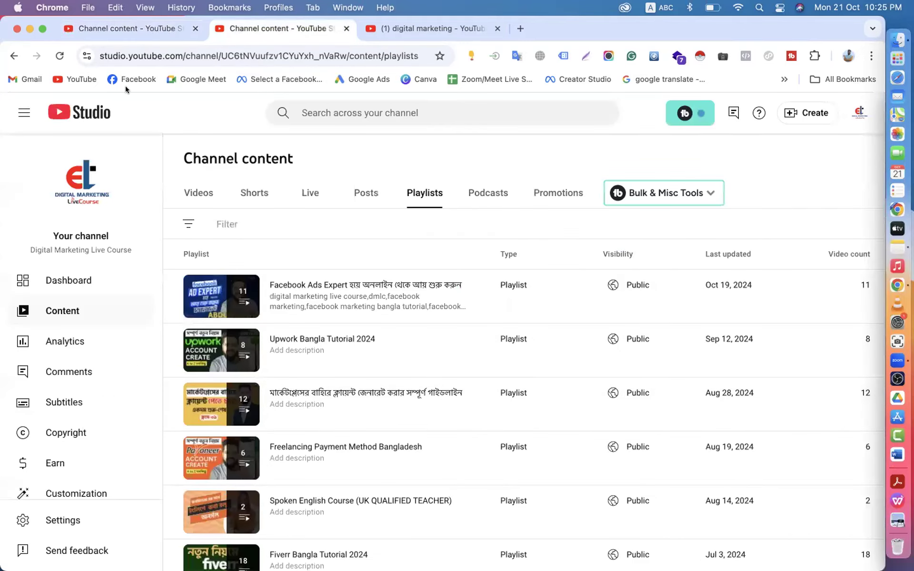
left_click(125, 27)
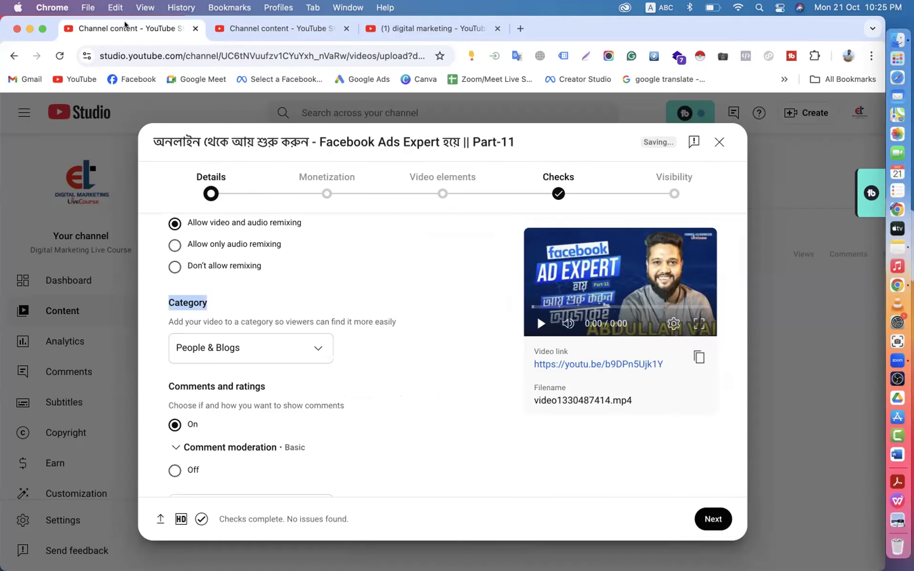
left_click(248, 305)
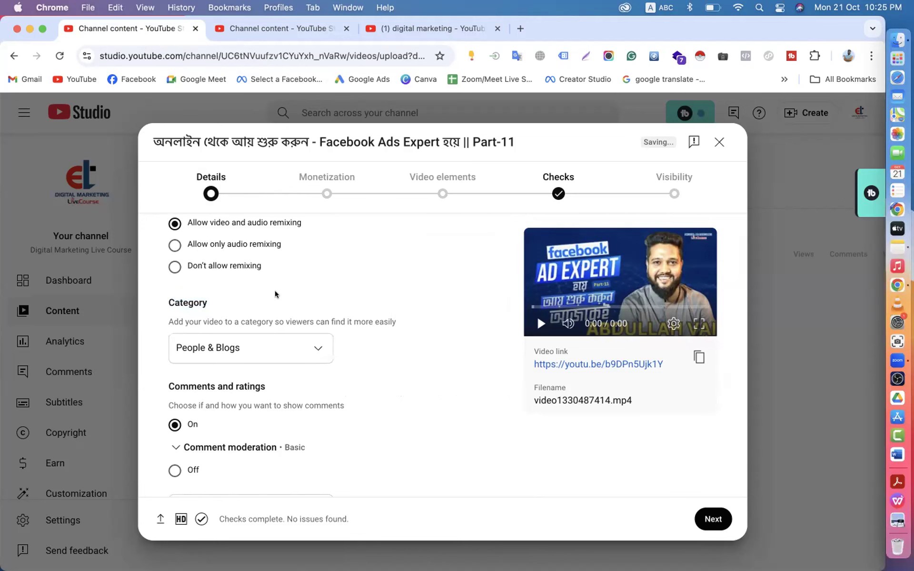
left_click(267, 29)
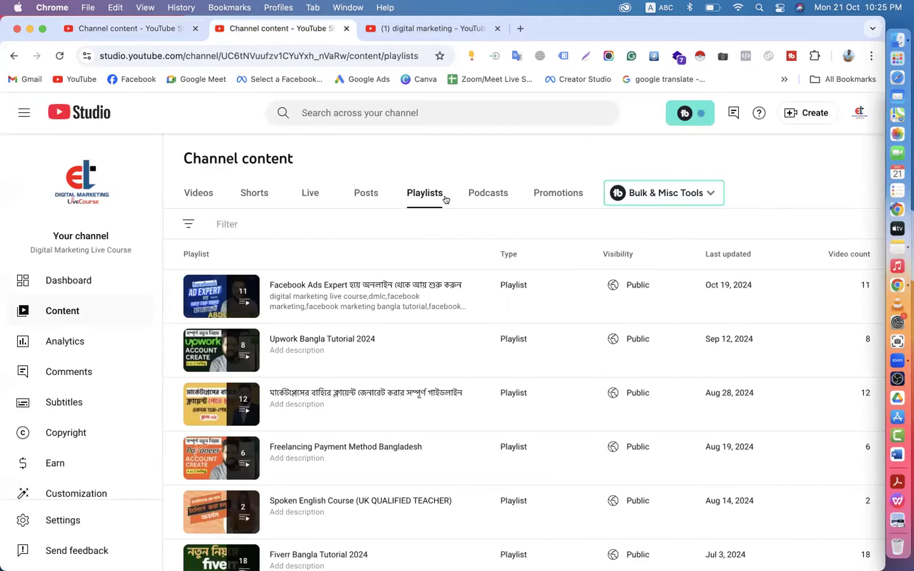
- Open the channel Settings at Upload defaults > Advanced settings
left_click(860, 113)
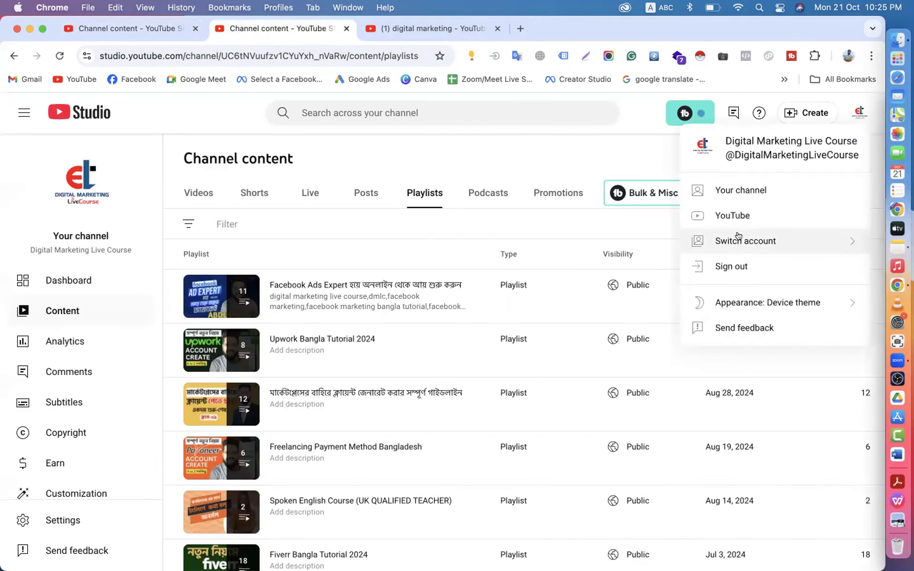
left_click(42, 519)
left_click(215, 252)
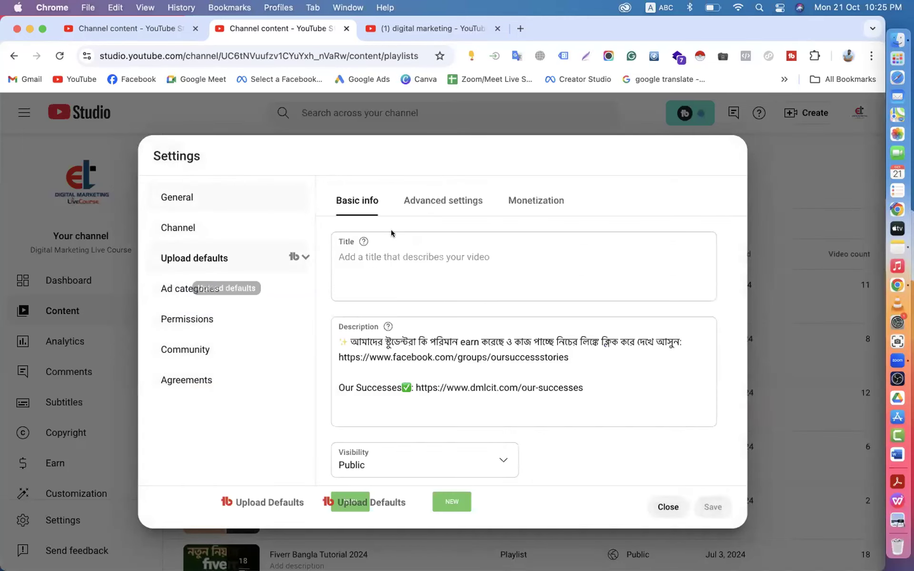
left_click(443, 200)
scroll(455, 206, "down", 2)
scroll(454, 206, "down", 3)
scroll(454, 206, "down", 1)
scroll(454, 214, "up", 5)
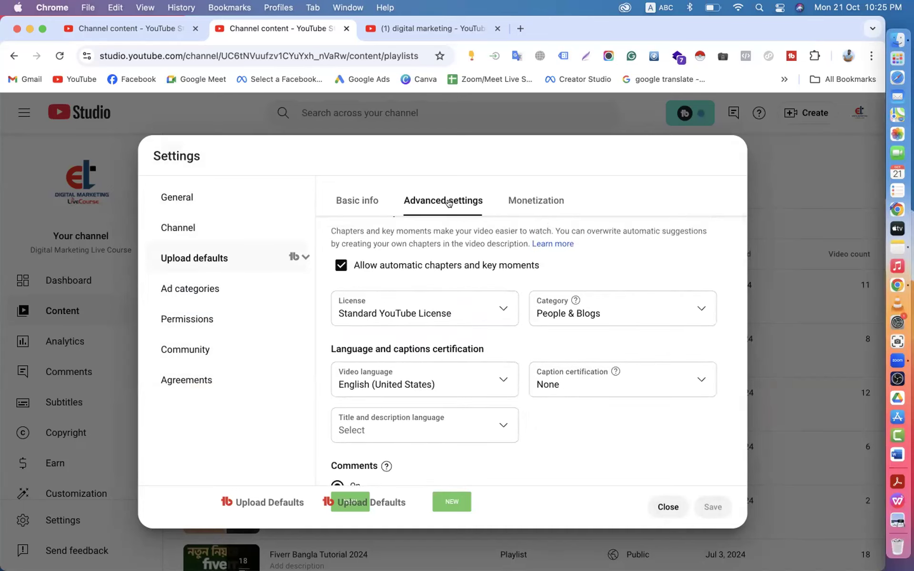
scroll(514, 229, "up", 1)
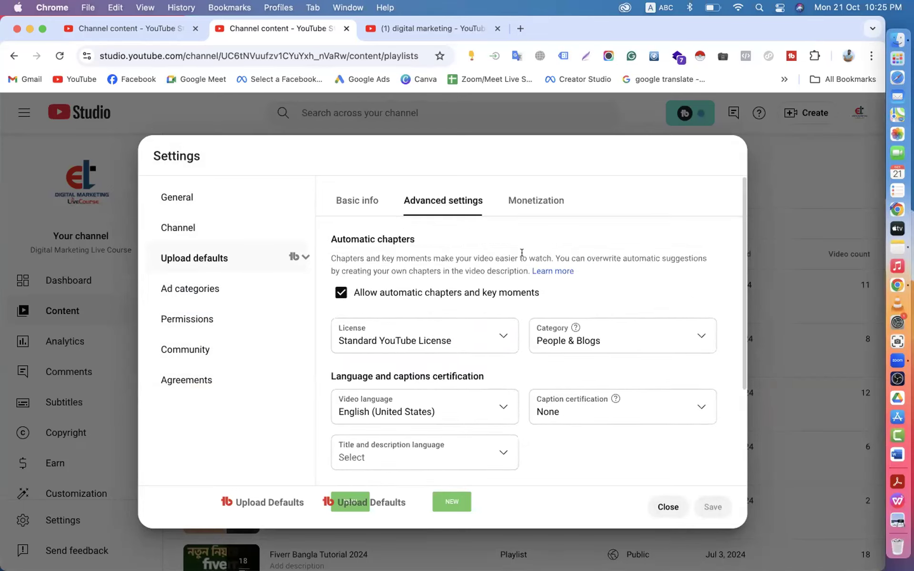
- Keep People & Blogs as the default category and return to the Part-11 upload details
left_click(562, 341)
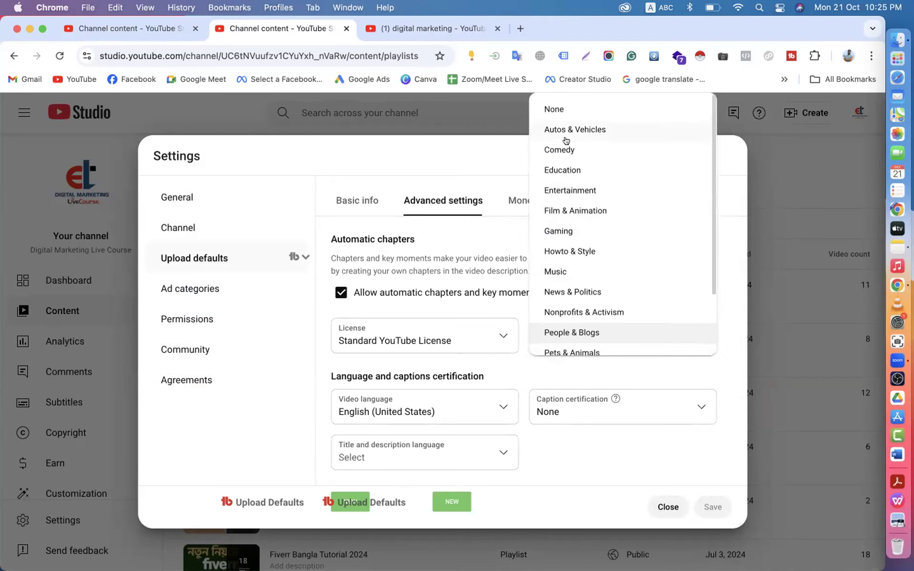
scroll(565, 143, "down", 2)
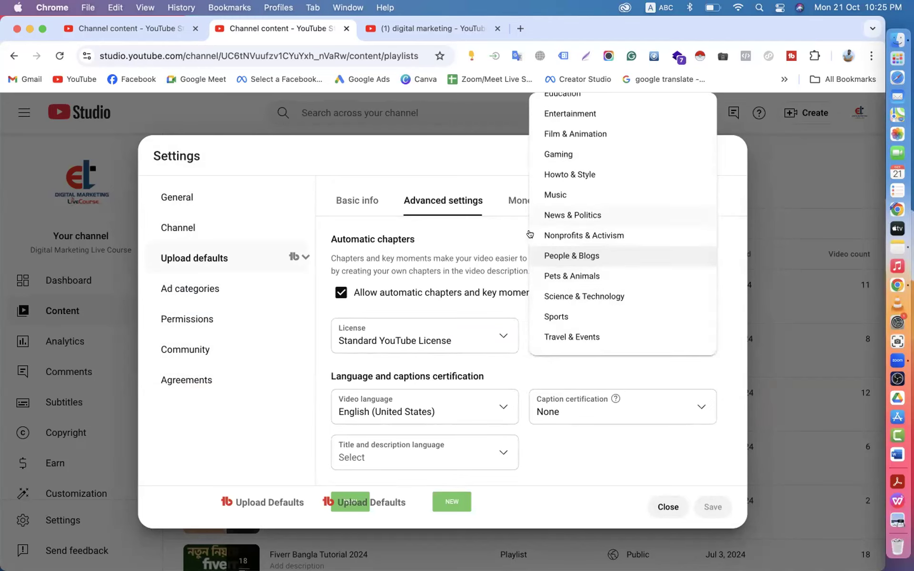
left_click(444, 161)
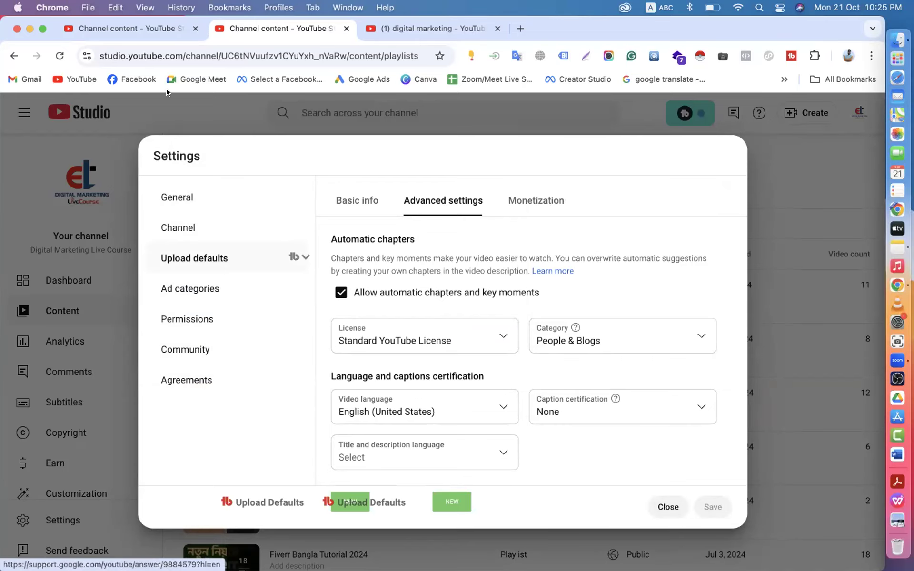
left_click(128, 28)
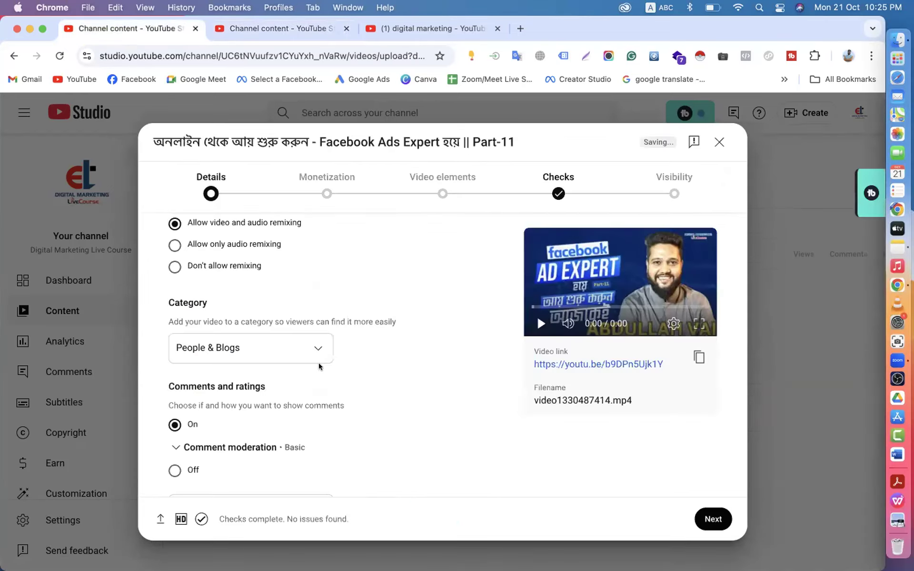
left_click(306, 342)
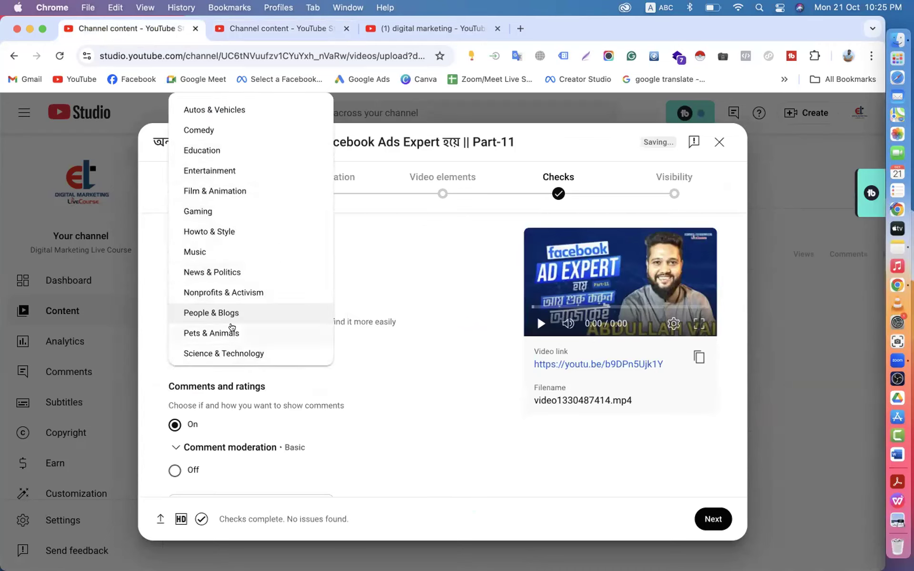
left_click(214, 146)
scroll(339, 351, "down", 3)
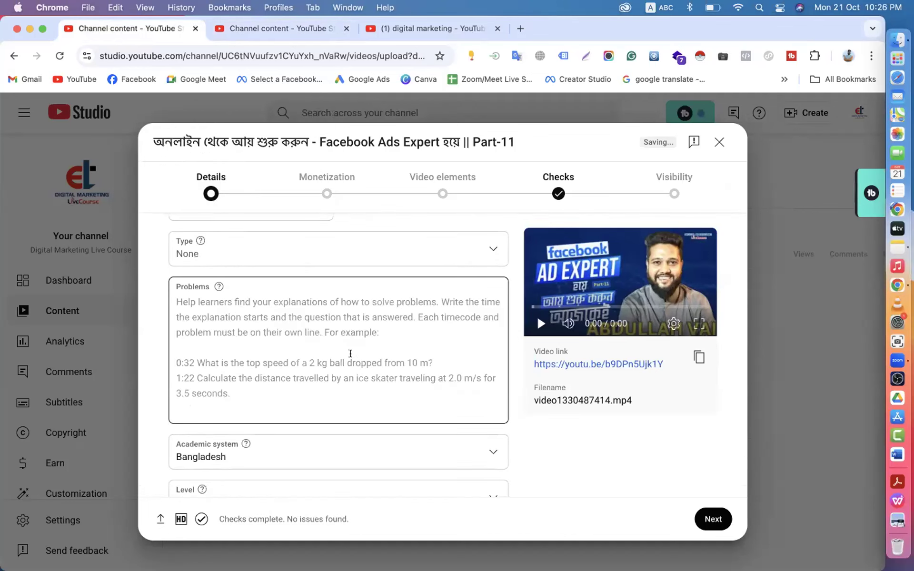
scroll(333, 342, "up", 5)
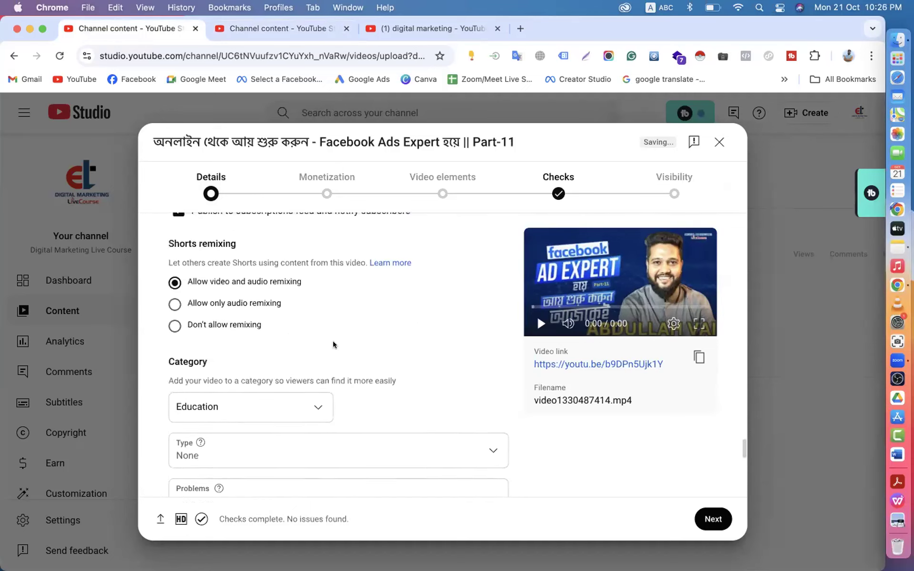
left_click(311, 411)
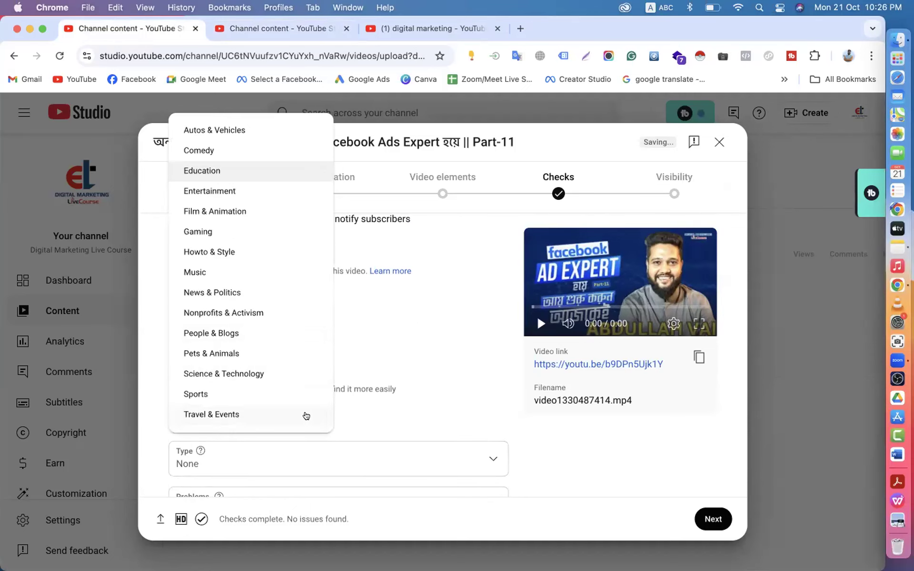
left_click(215, 333)
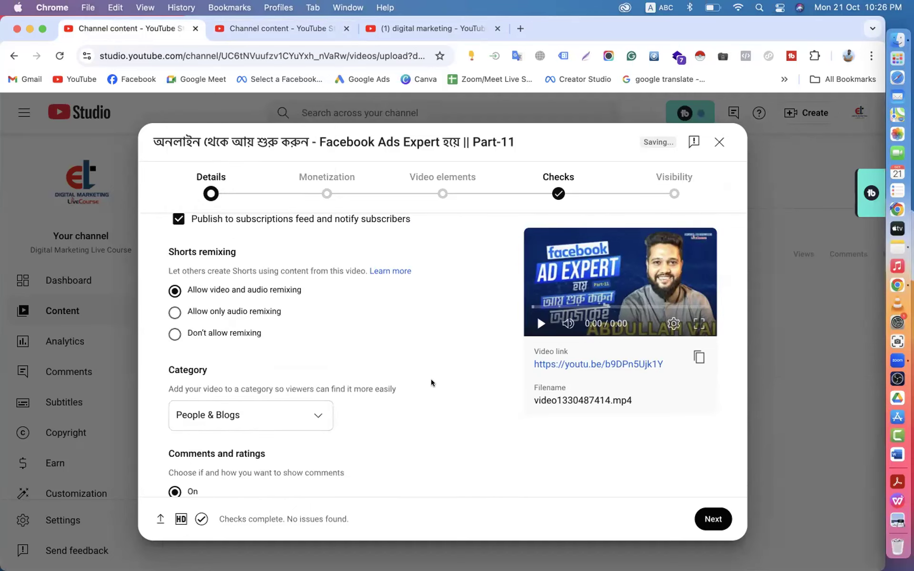
scroll(431, 382, "down", 3)
- Scroll through the Part-11 details and check the #digitalmarketing hashtag in the description
scroll(431, 382, "up", 15)
scroll(431, 380, "up", 5)
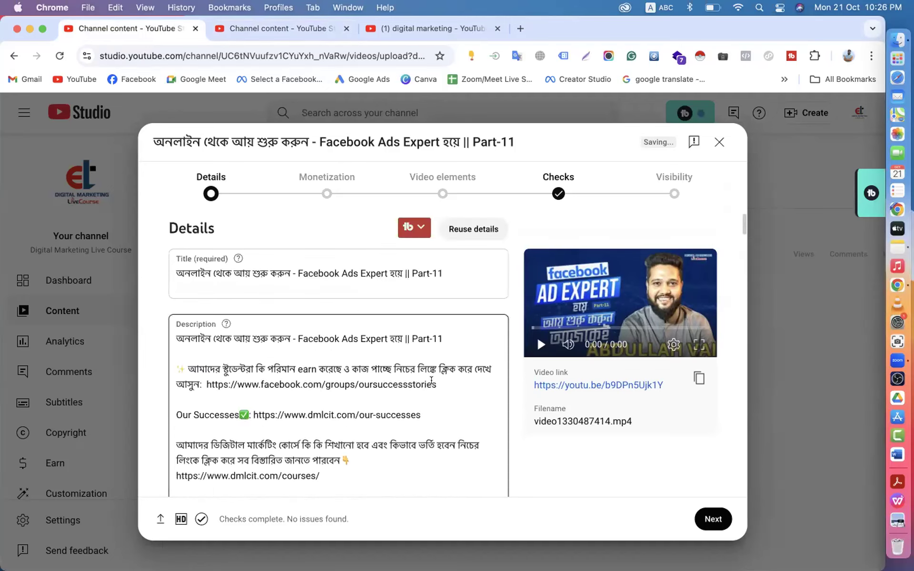
scroll(432, 381, "down", 20)
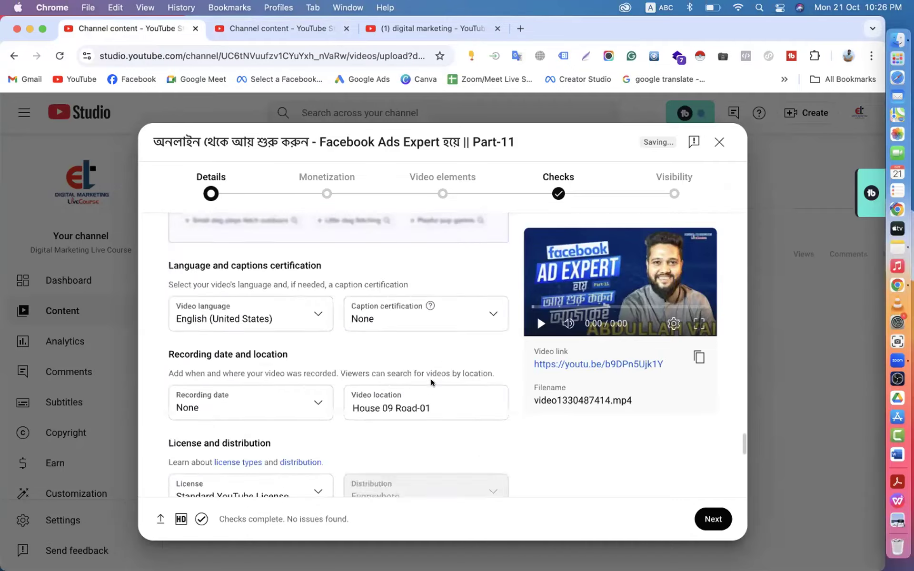
scroll(432, 382, "down", 2)
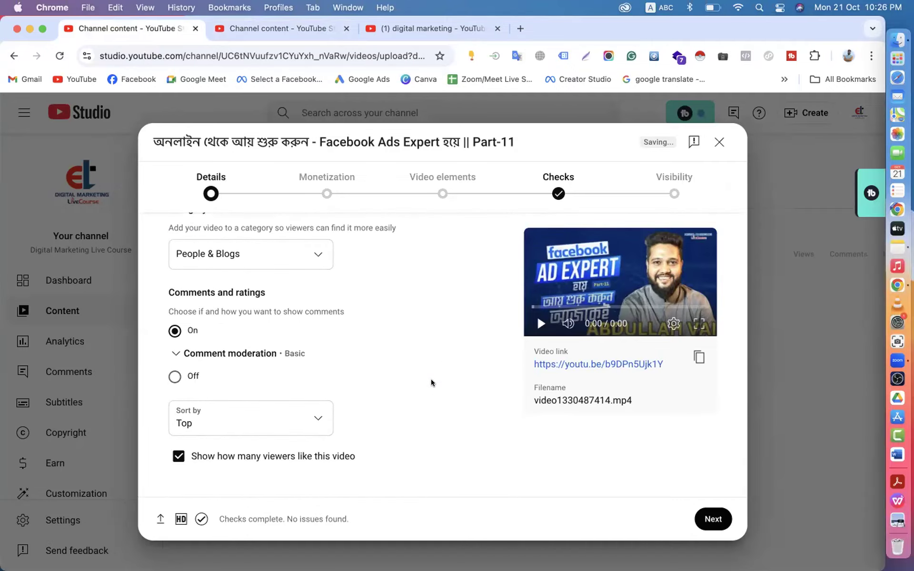
scroll(431, 382, "up", 10)
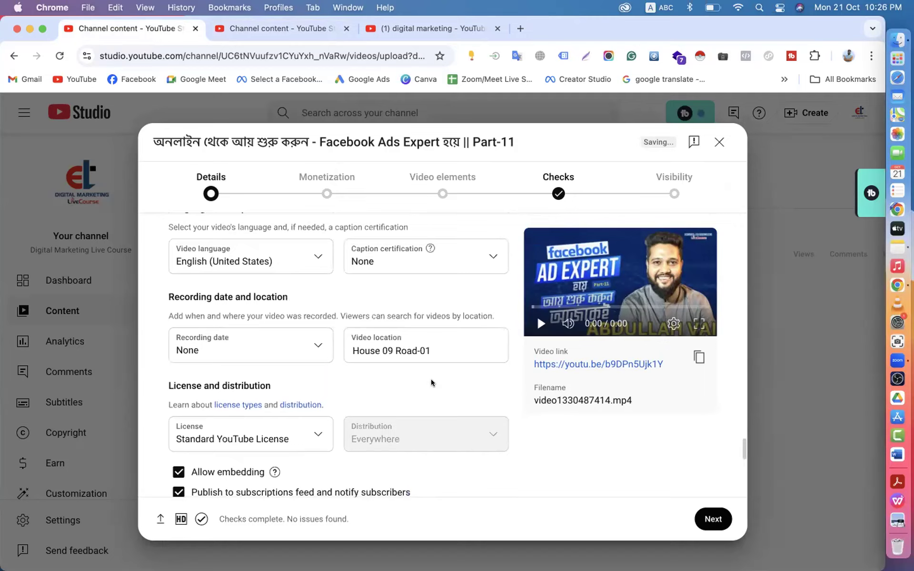
scroll(432, 380, "up", 15)
scroll(431, 381, "up", 3)
scroll(350, 322, "down", 10)
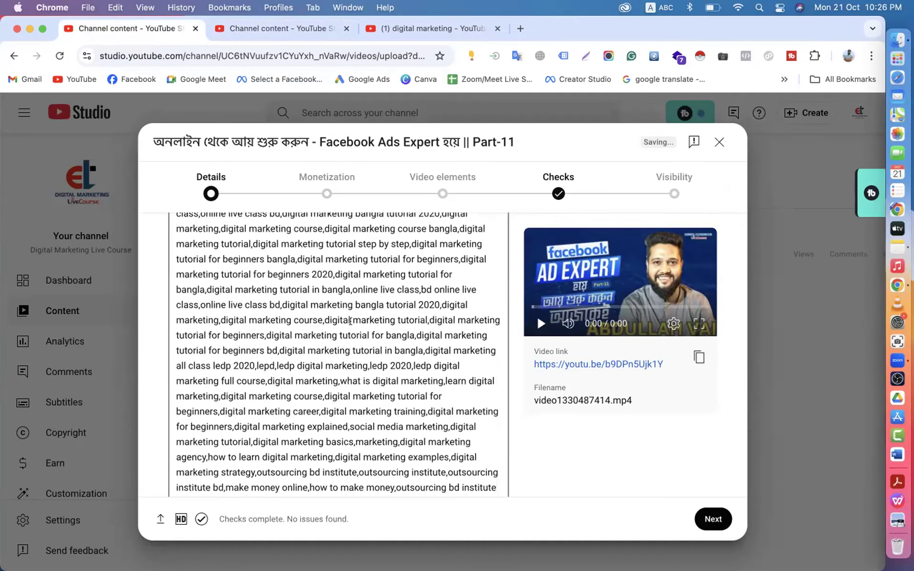
scroll(350, 322, "up", 5)
left_click(351, 322)
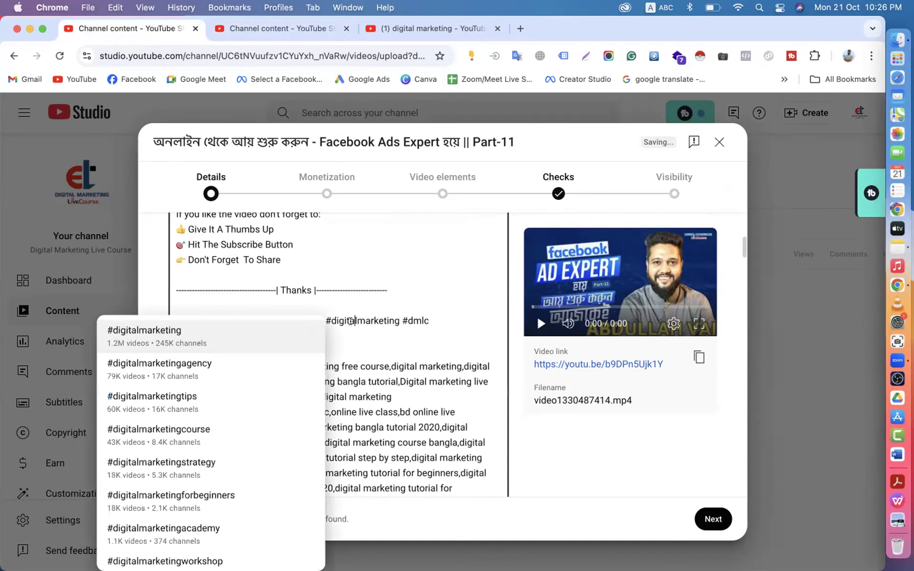
left_click(333, 305)
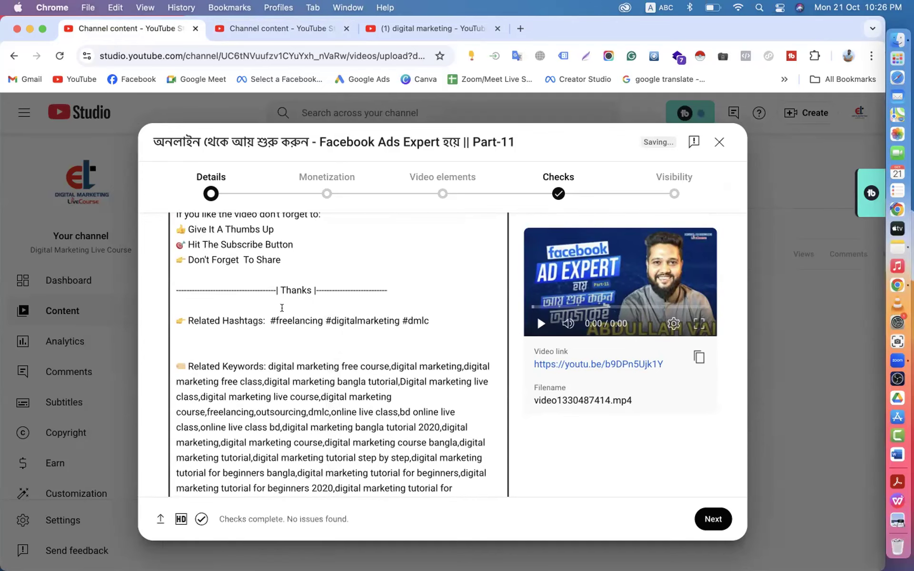
- Switch to the upload defaults settings and open Notes with a blank note
scroll(288, 335, "up", 4)
left_click(229, 28)
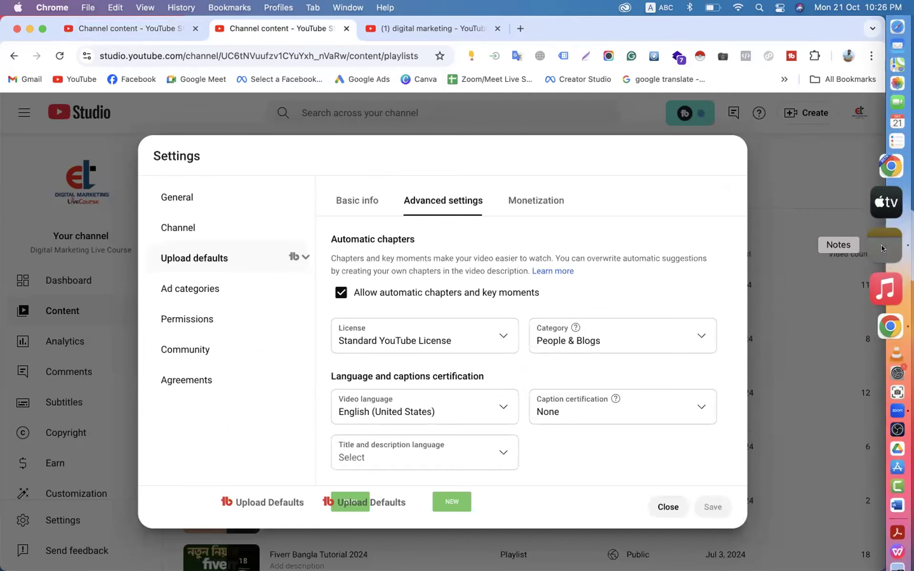
left_click(897, 247)
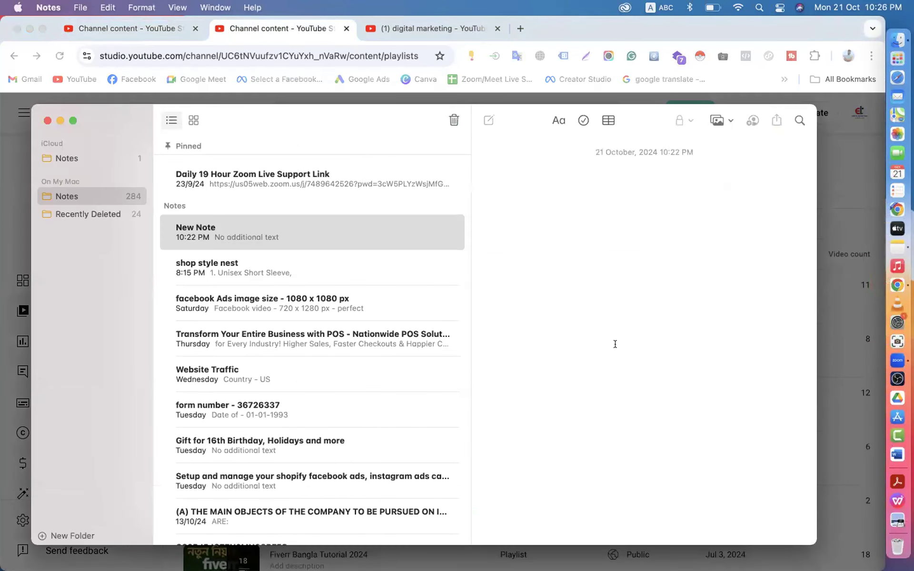
- Return through the browser tabs to the Part-11 details and scroll through the description
left_click(389, 25)
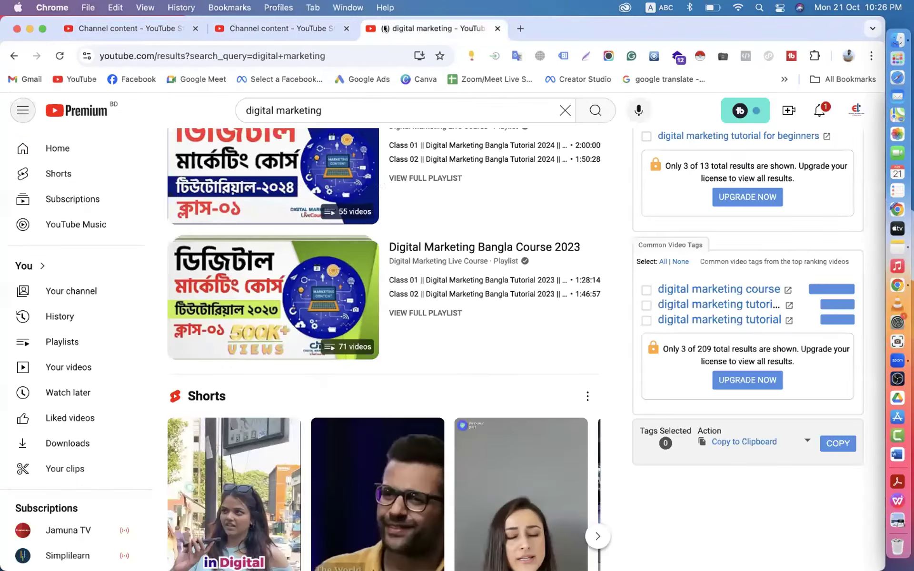
left_click(260, 25)
left_click(124, 28)
scroll(270, 293, "up", 5)
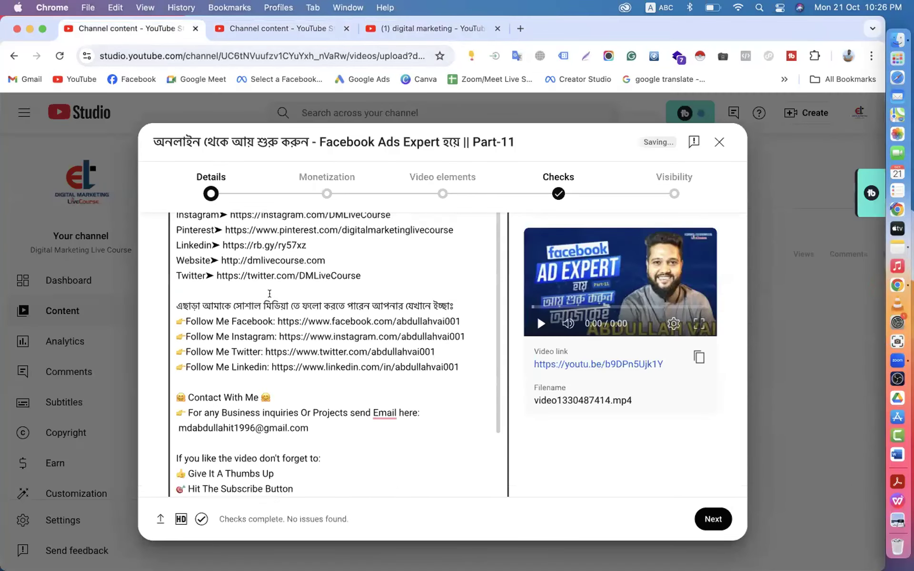
scroll(269, 294, "up", 6)
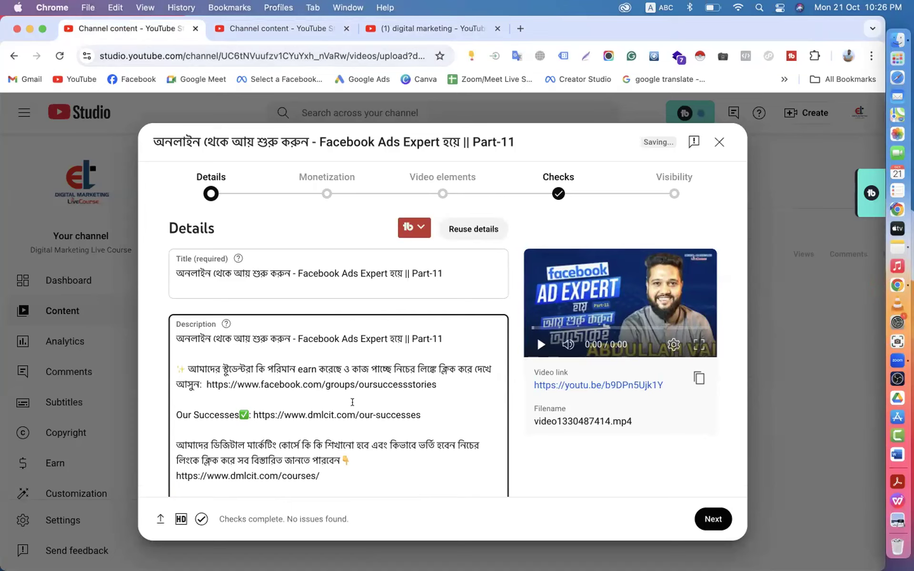
scroll(352, 402, "down", 10)
scroll(353, 402, "down", 10)
scroll(353, 402, "up", 6)
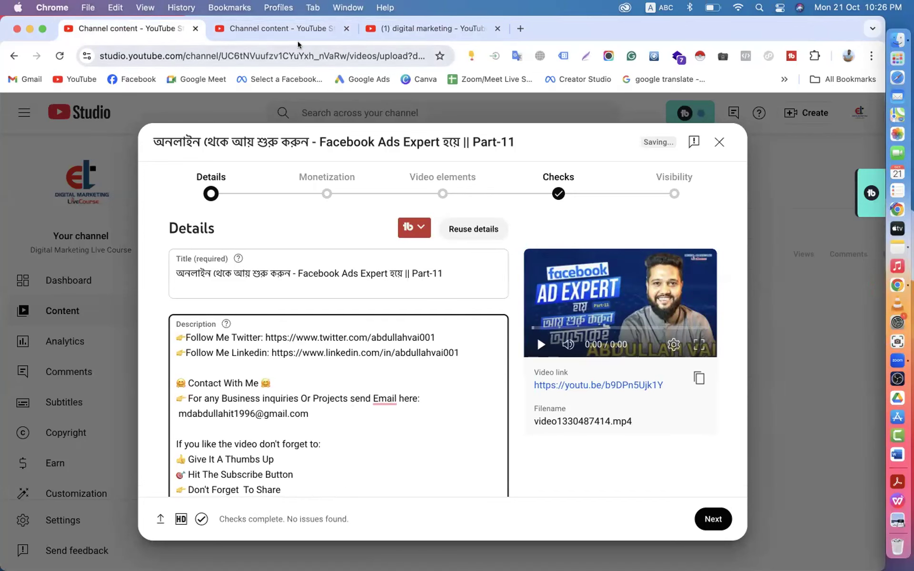
- Recheck the upload defaults tab, scroll to the Related Hashtags line, and bring Notes forward
left_click(292, 30)
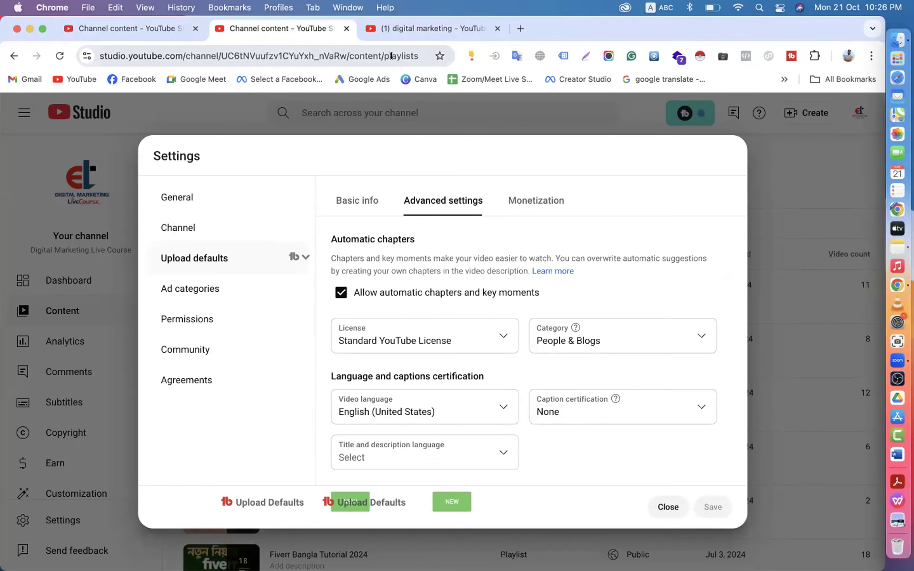
left_click(148, 29)
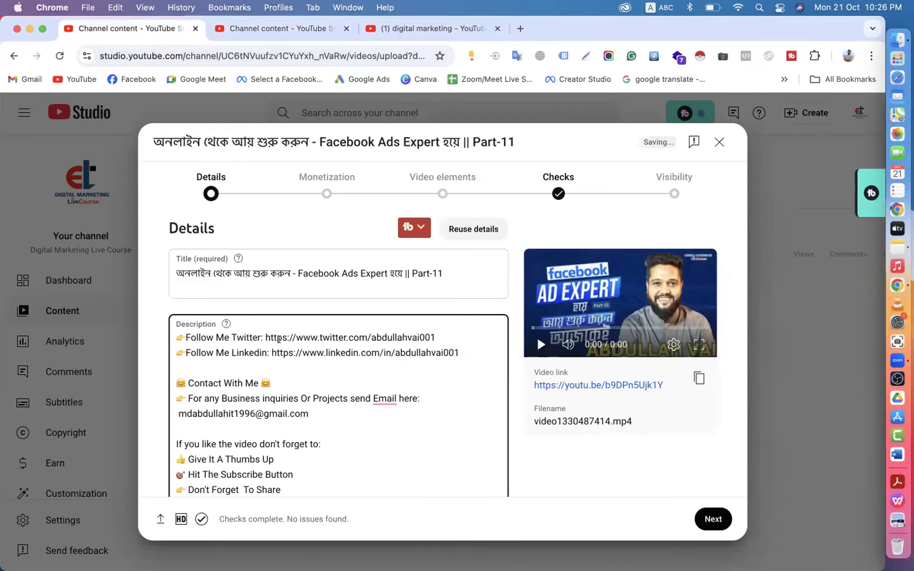
scroll(289, 362, "down", 5)
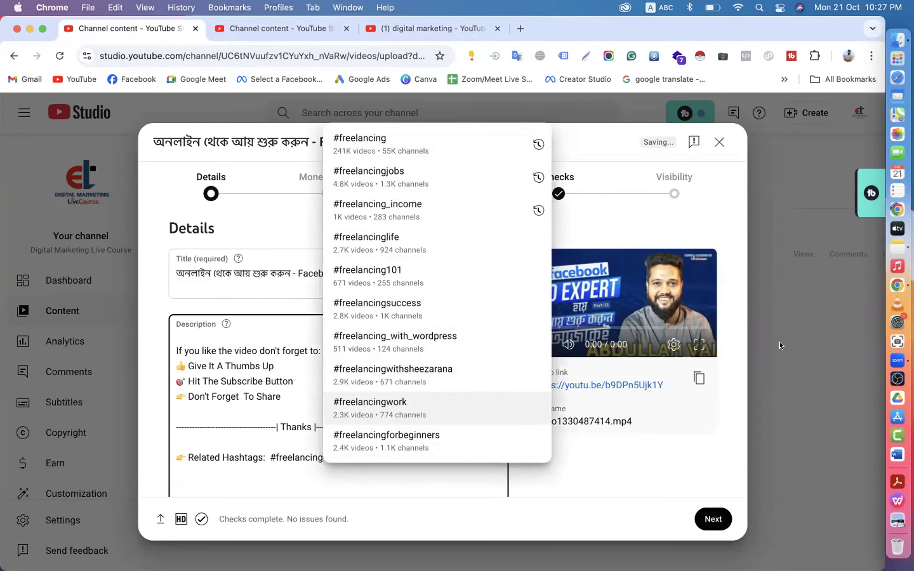
left_click(896, 246)
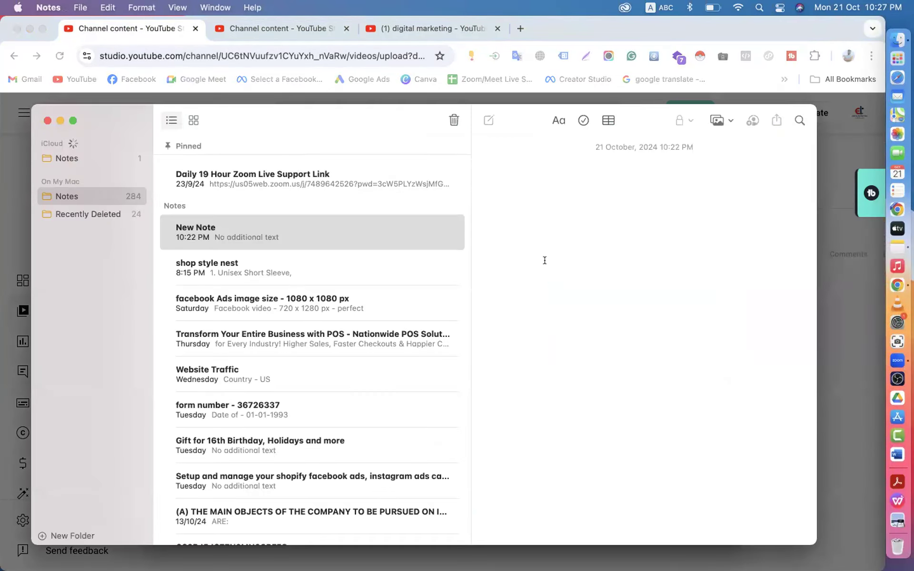
- Open the iCloud Facebook Ads note in its own window, then close that window
scroll(530, 238, "down", 1)
left_click(85, 153)
double_click(287, 157)
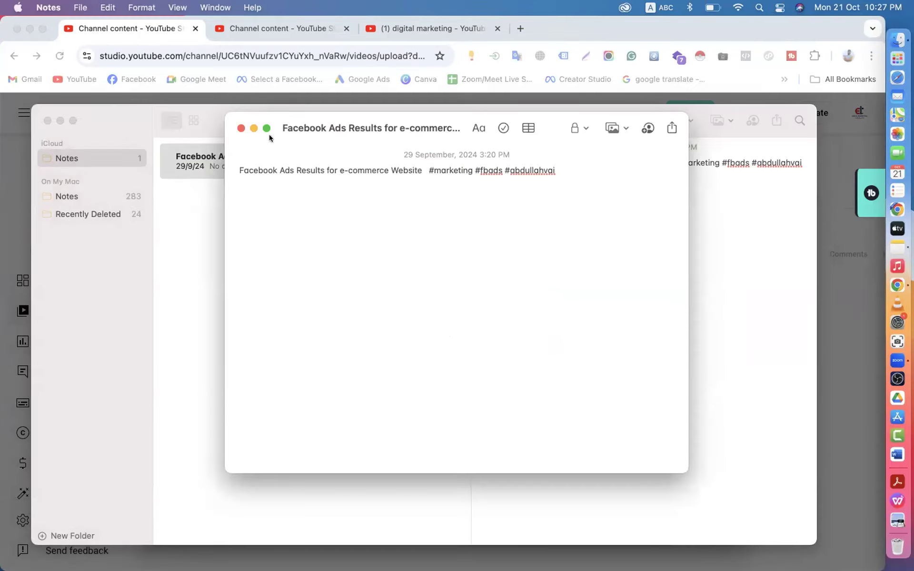
left_click(240, 127)
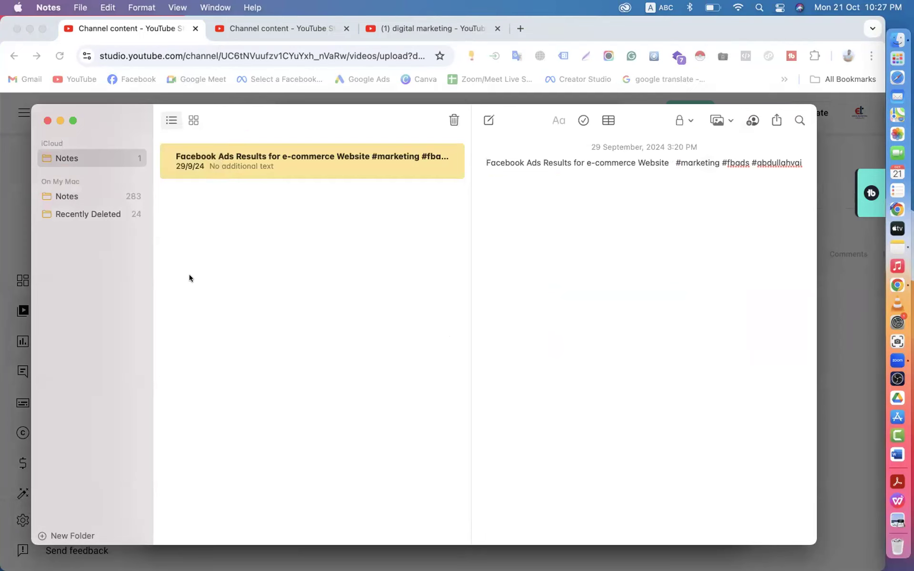
- Look over the deleted keywords note in Recently Deleted, return to Notes, and quit the window
left_click(94, 216)
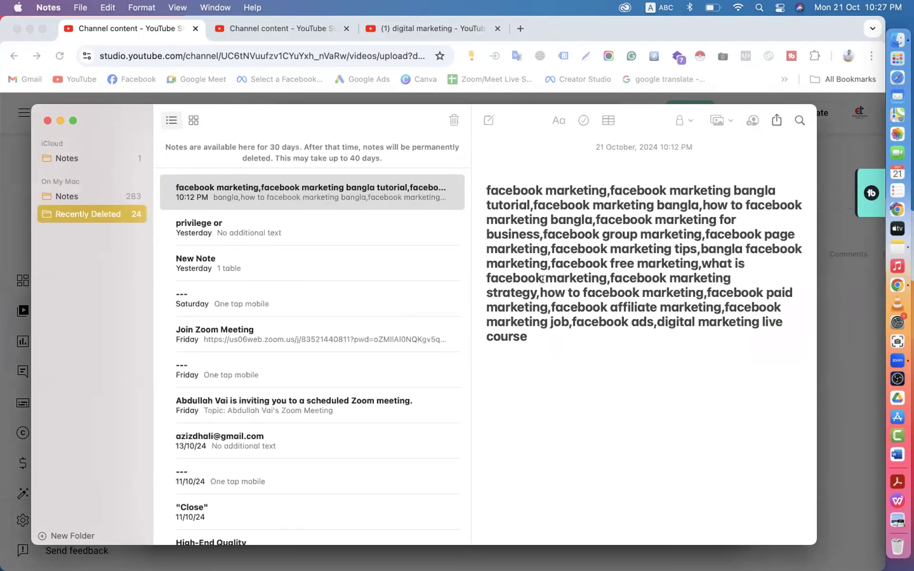
scroll(543, 280, "down", 5)
scroll(542, 280, "up", 5)
scroll(542, 279, "down", 5)
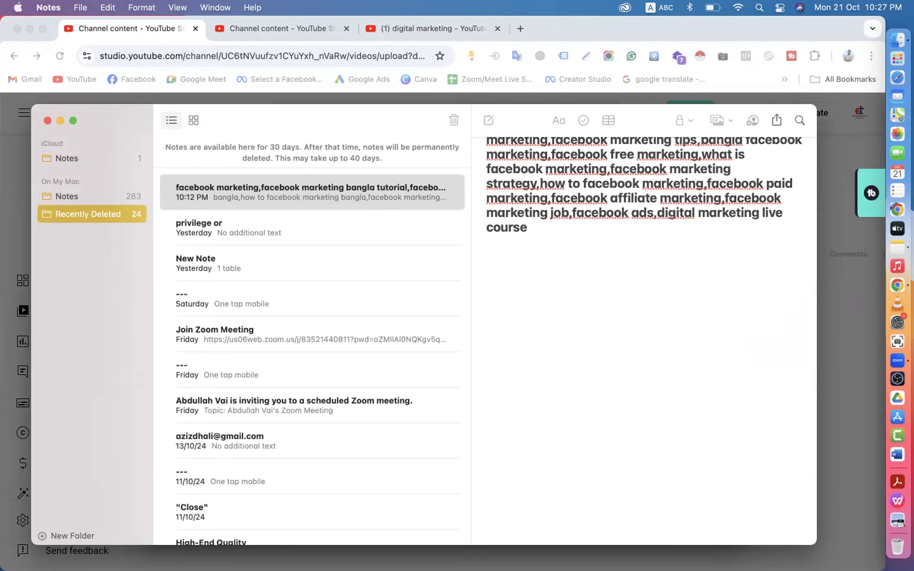
left_click(615, 423)
scroll(615, 423, "down", 1)
scroll(615, 423, "up", 1)
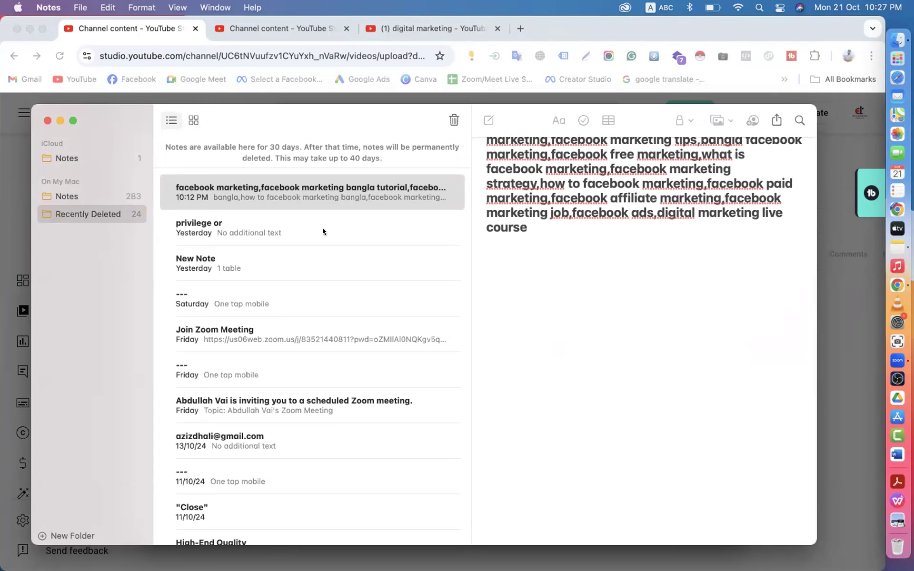
scroll(552, 269, "up", 3)
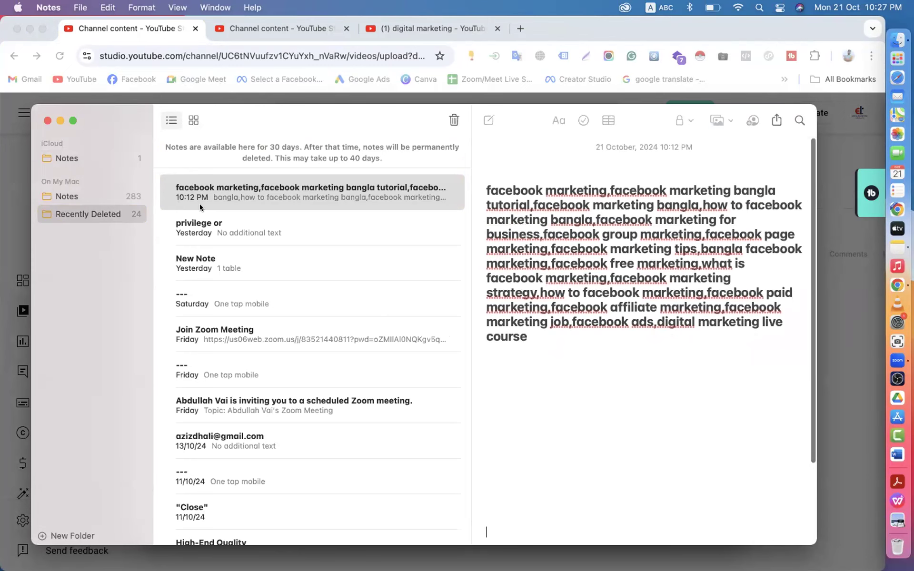
left_click(59, 194)
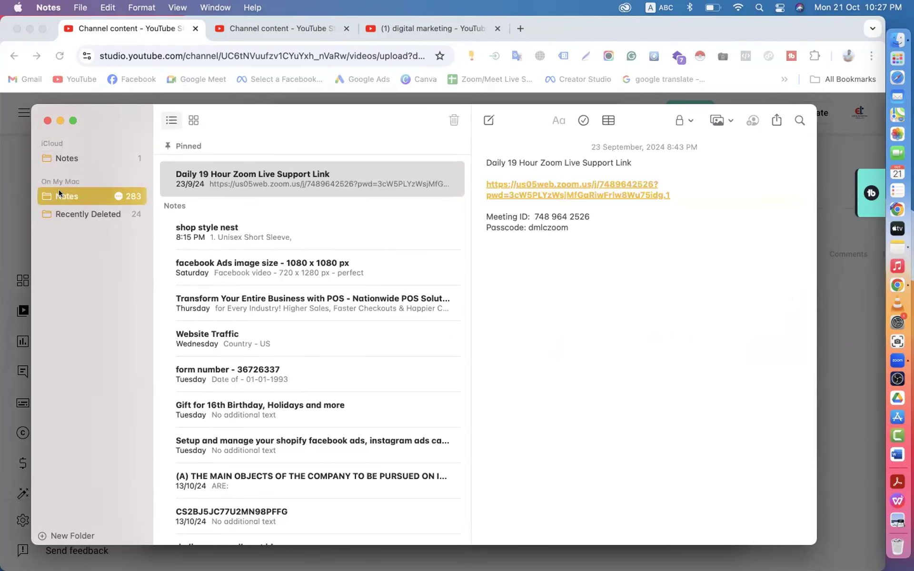
left_click(47, 122)
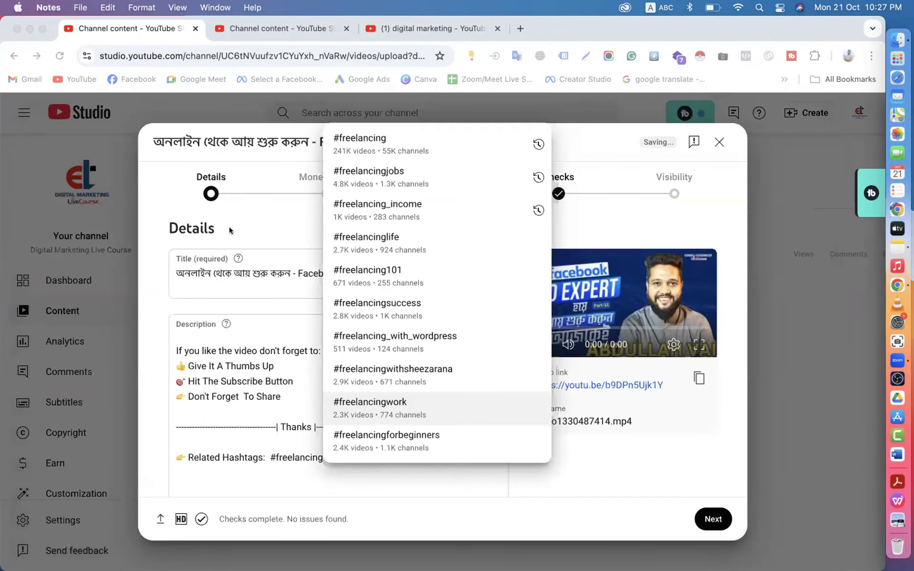
- Review the description's #digitalmarketing hashtag line, then advance the Part-11 upload to Monetization
left_click(236, 314)
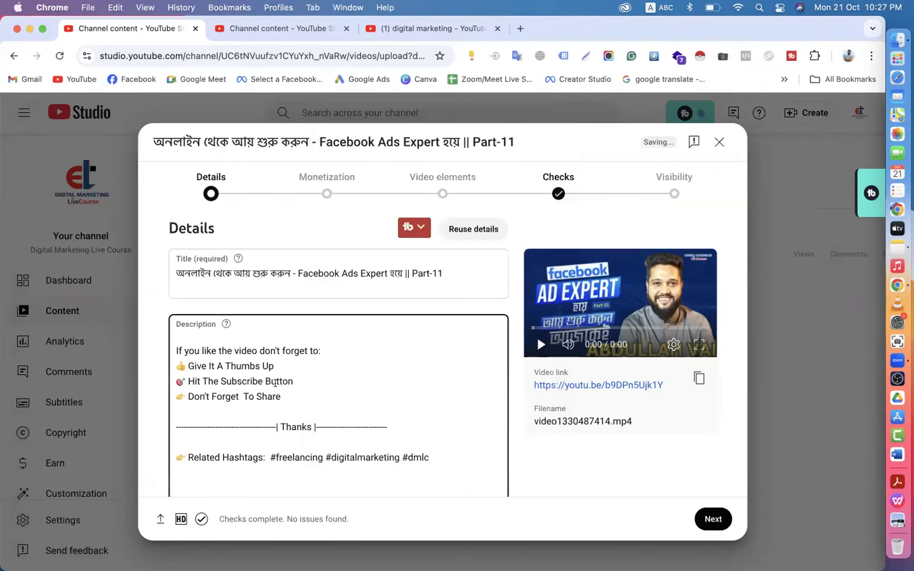
left_click(275, 382)
scroll(275, 383, "down", 1)
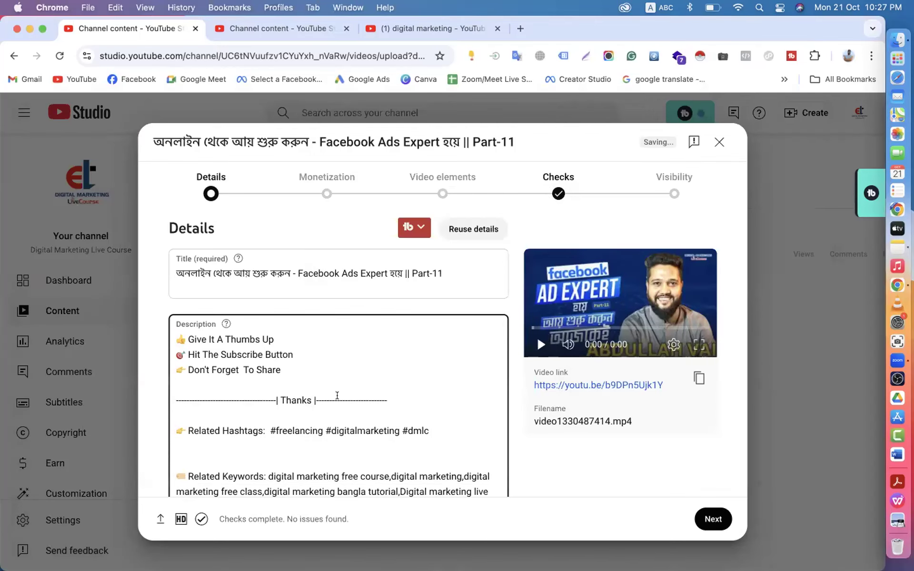
left_click(328, 431)
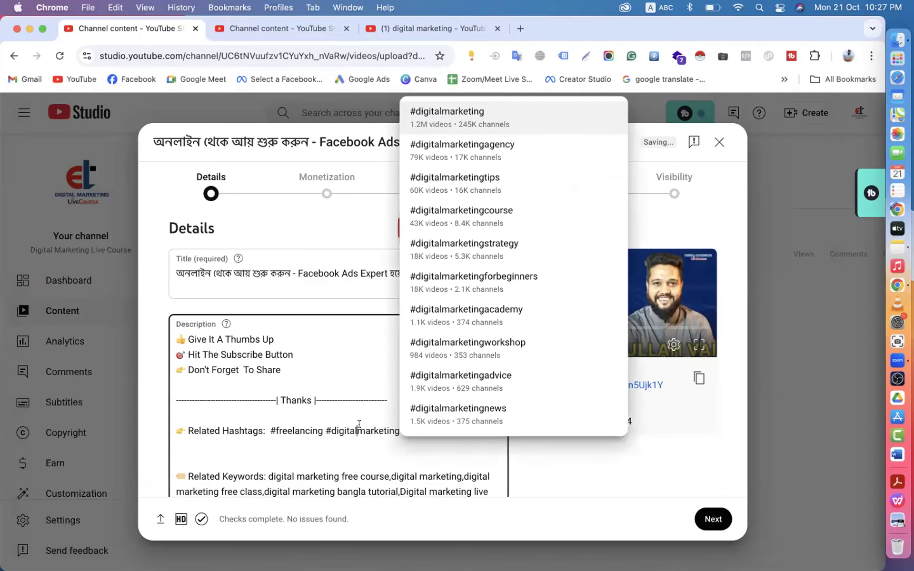
key("Down")
key("Down")
key("Up")
left_click(302, 442)
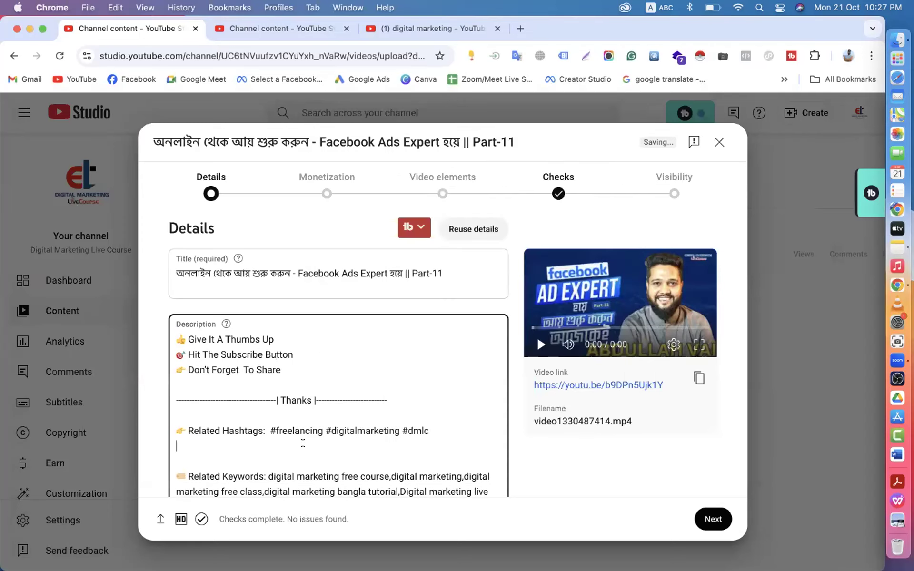
scroll(340, 345, "up", 10)
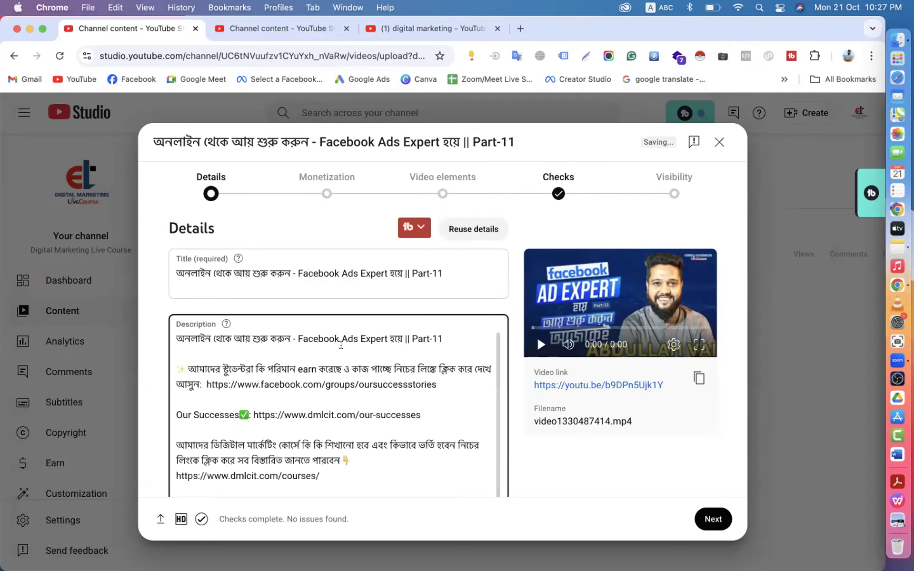
scroll(513, 290, "down", 20)
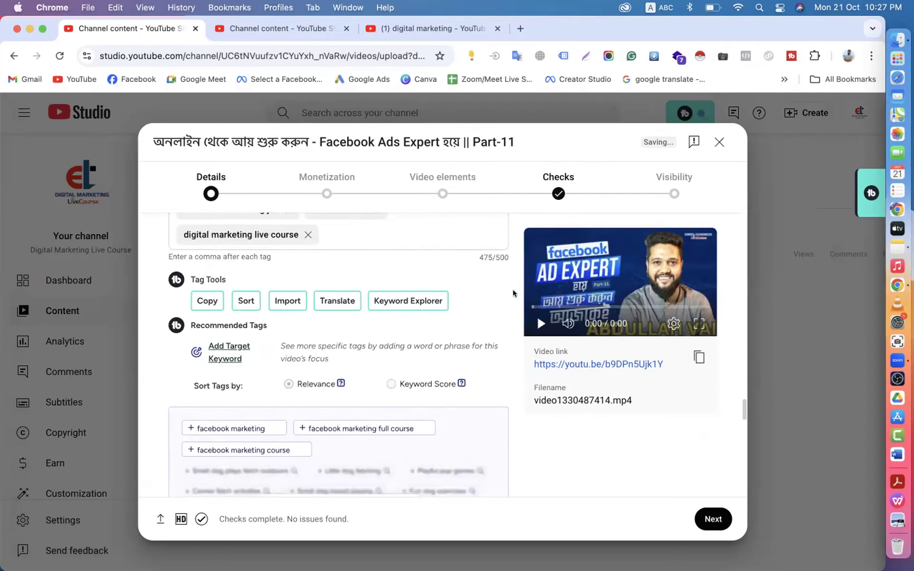
scroll(512, 290, "down", 10)
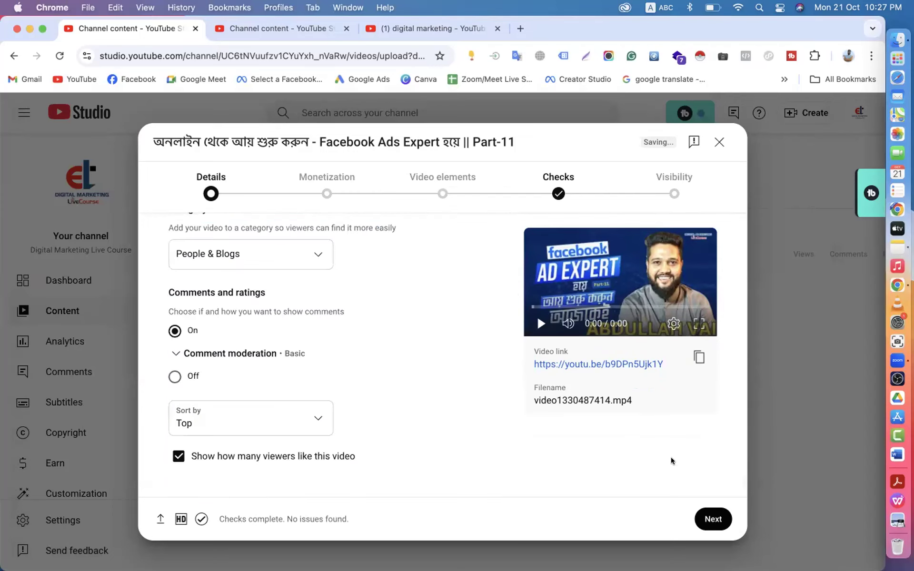
left_click(713, 518)
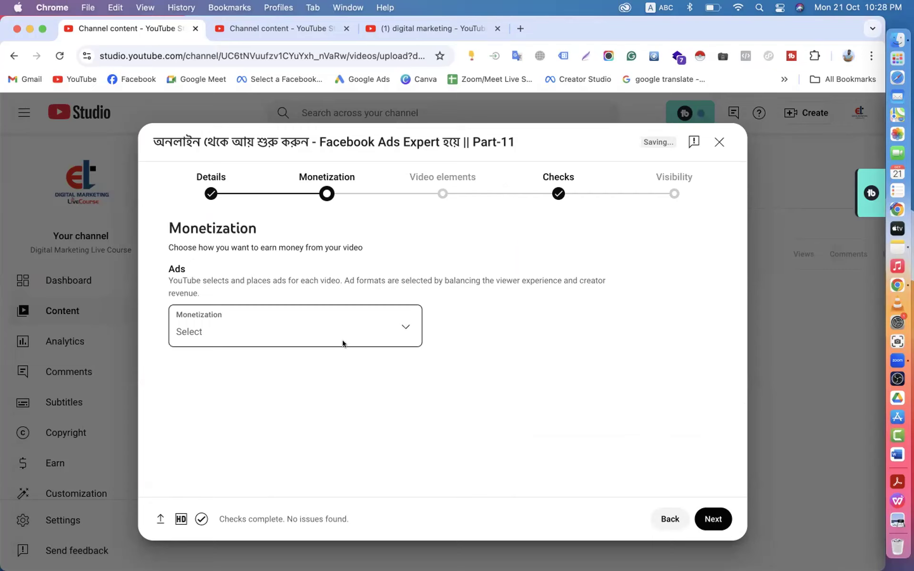
- Turn monetization On for the video and continue to ad suitability
left_click(320, 326)
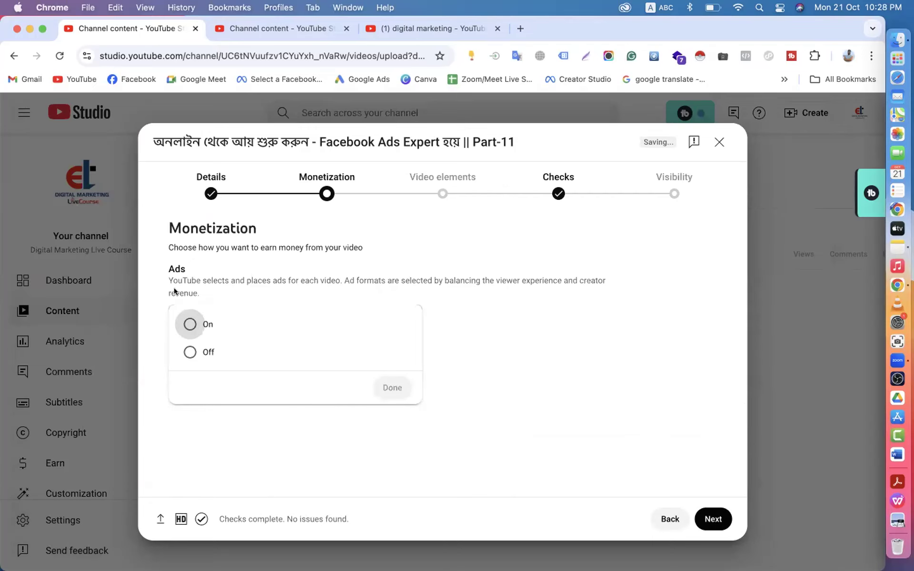
left_click(189, 324)
left_click(392, 387)
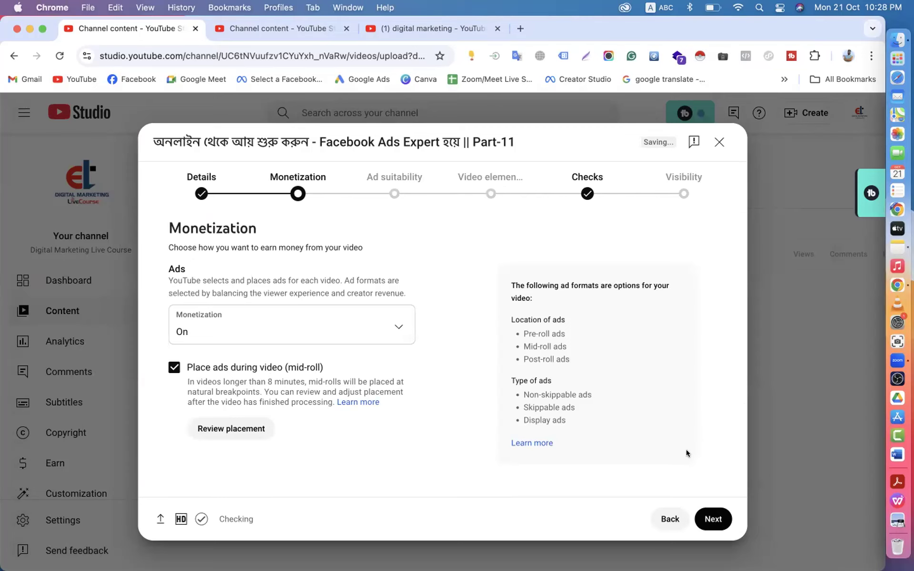
left_click(705, 517)
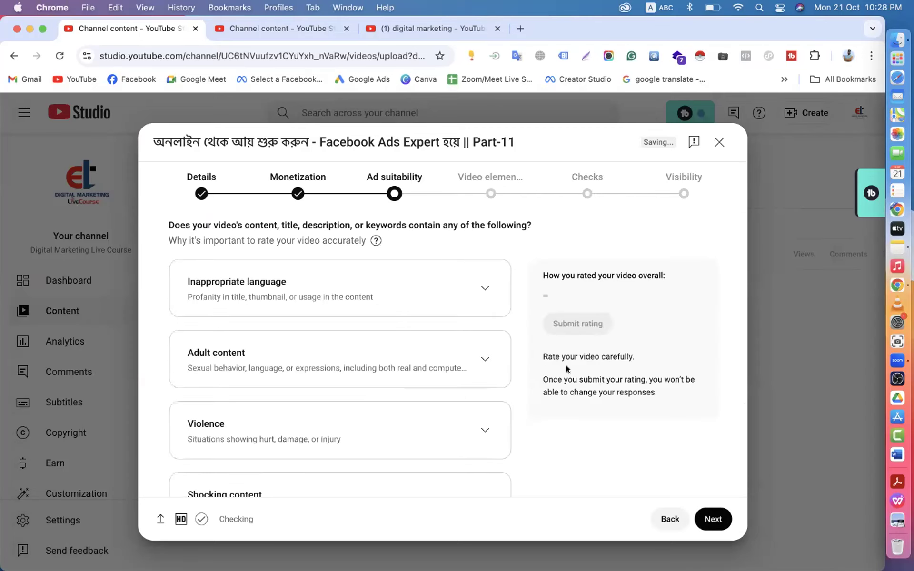
- Submit a 'None of the above' ad suitability rating and advance to Video elements
scroll(557, 424, "down", 10)
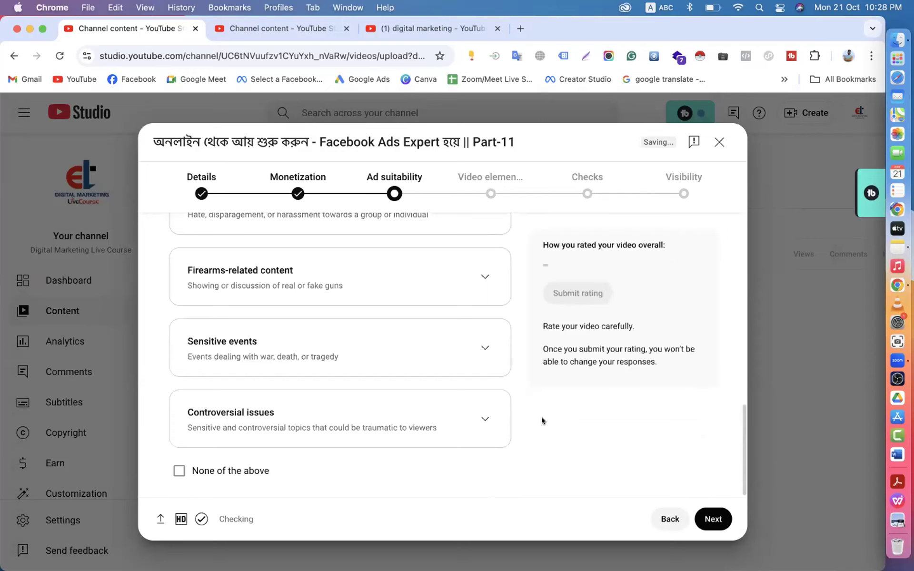
left_click(180, 473)
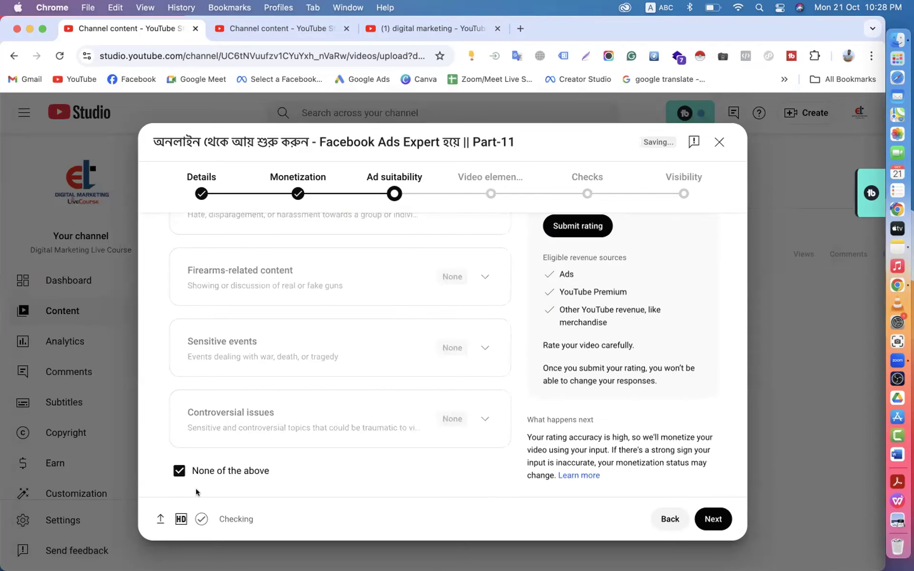
left_click(572, 232)
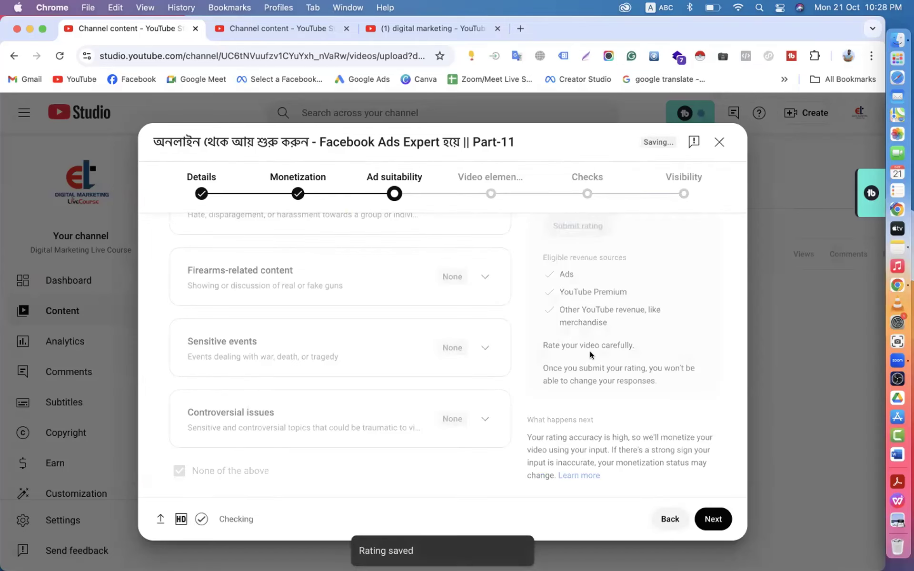
left_click(713, 519)
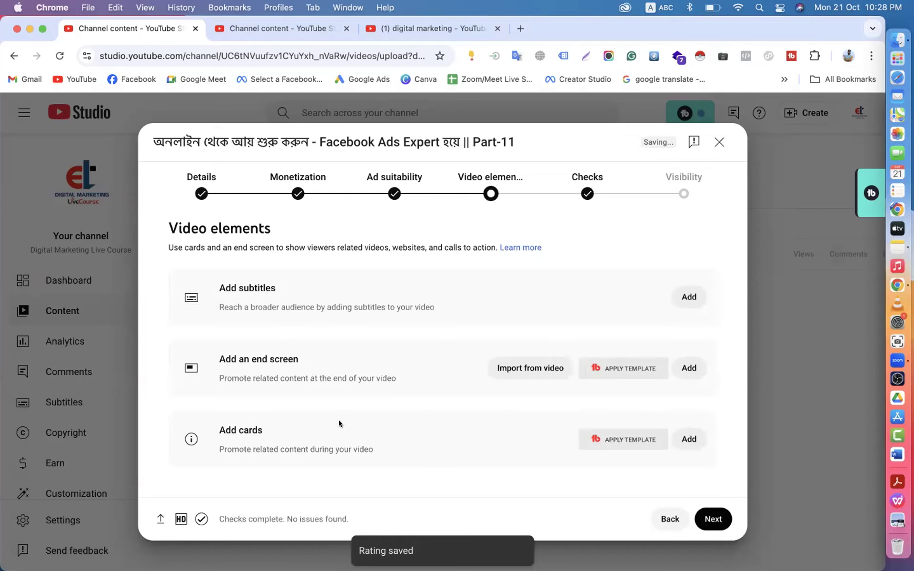
- Close the upload defaults settings and open the Facebook Ads Expert playlist's details page
left_click(270, 31)
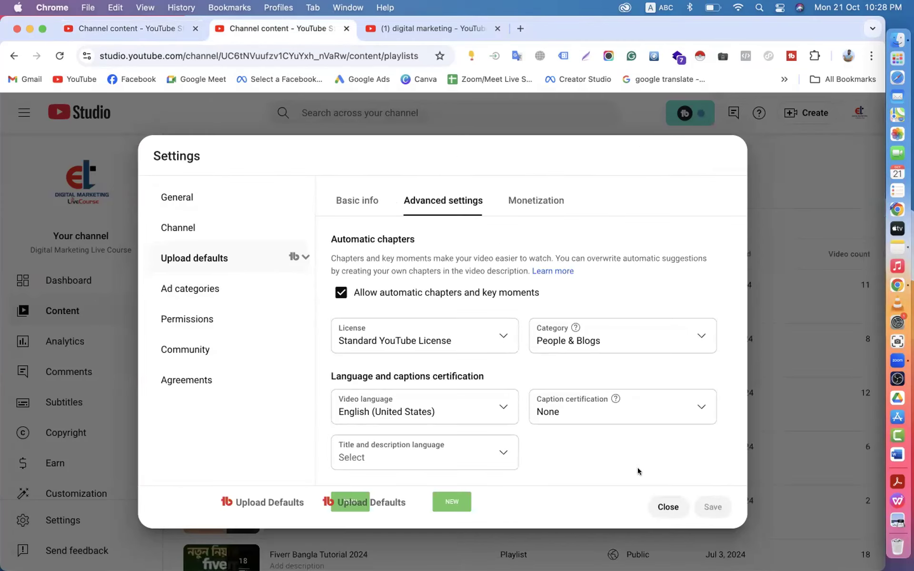
left_click(665, 506)
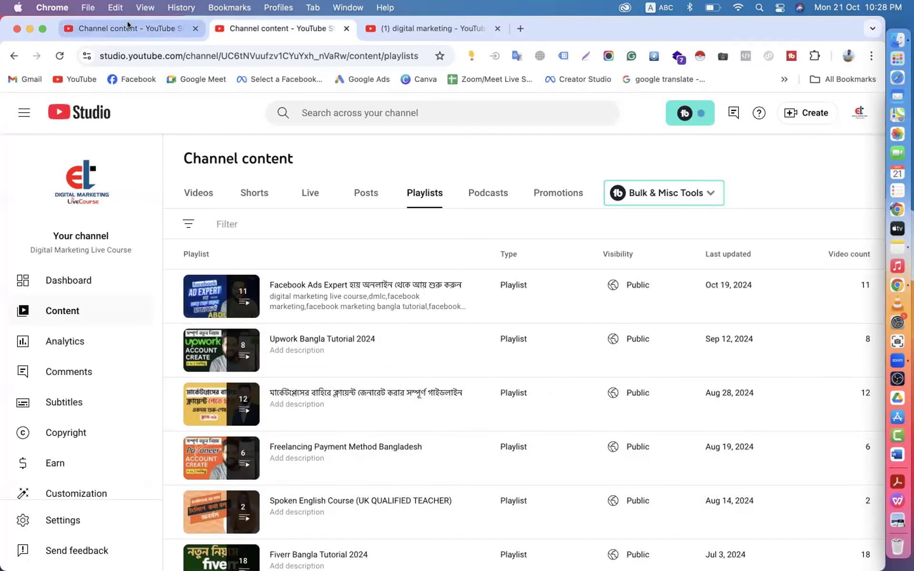
left_click(234, 282)
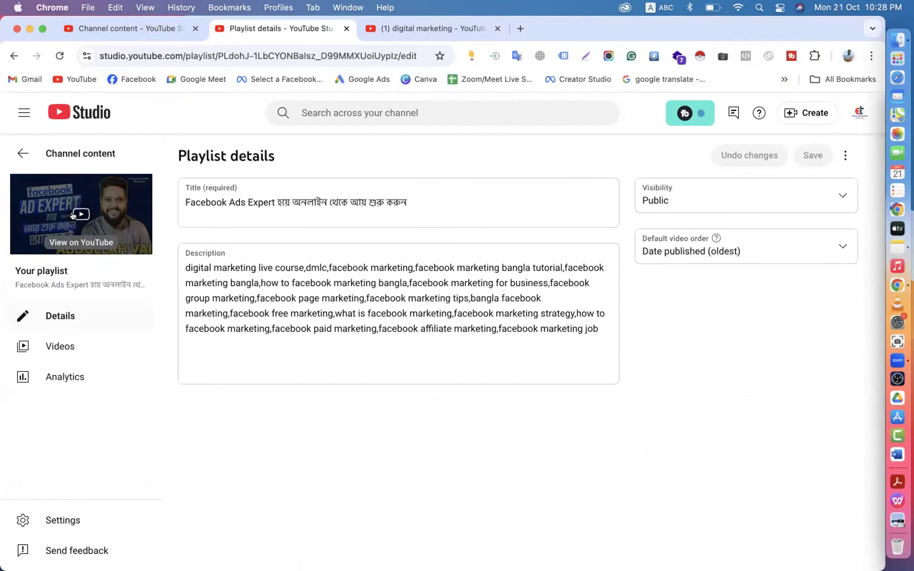
left_click(74, 217)
- Start playing the Facebook Ads Expert playlist from its first video
left_click(344, 27)
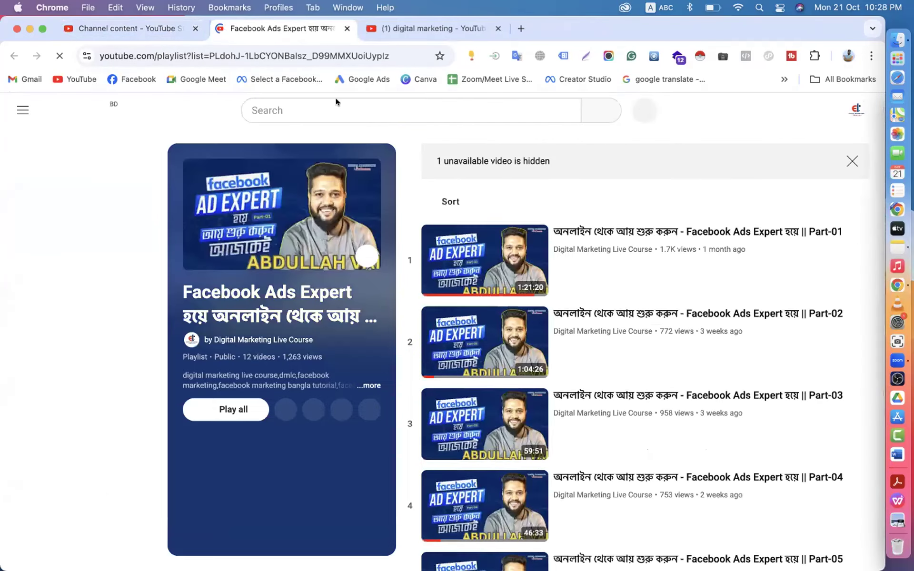
left_click(457, 247)
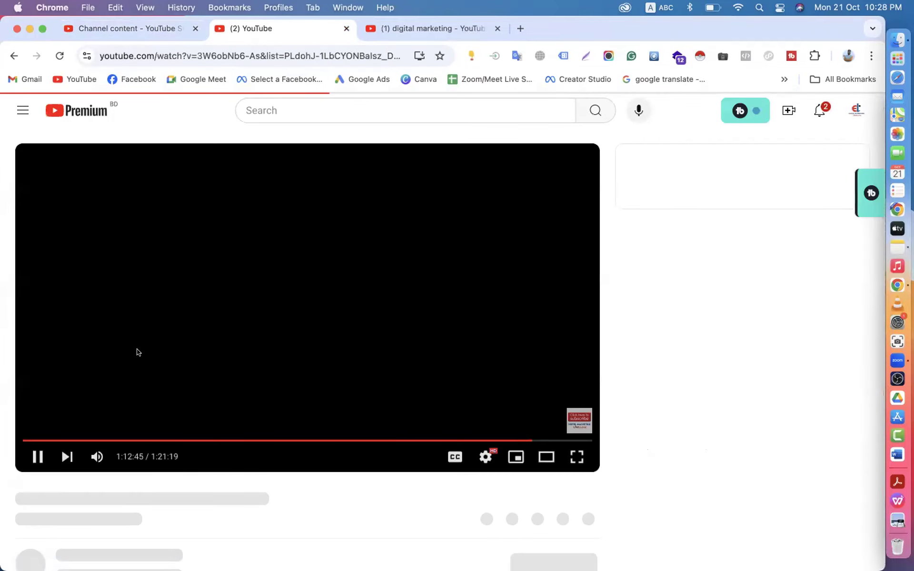
scroll(73, 441, "down", 10)
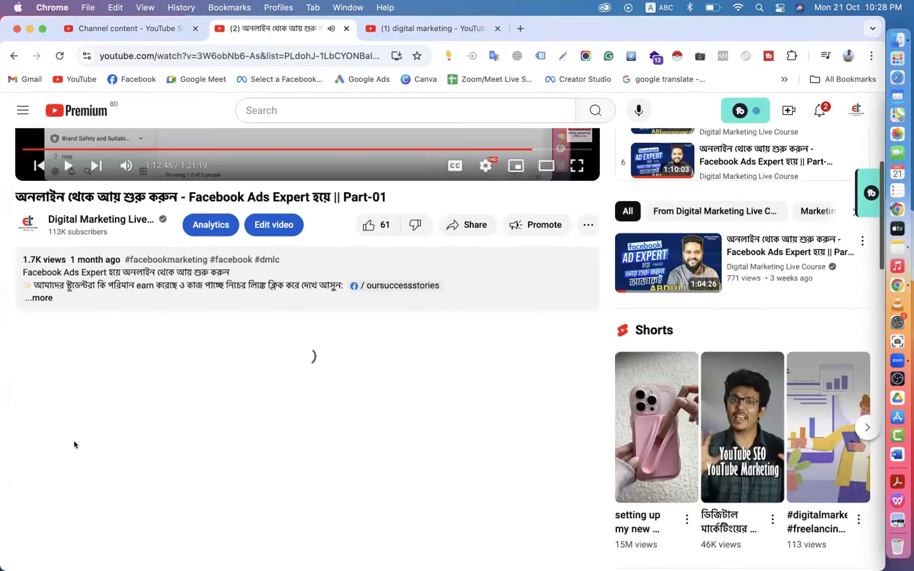
scroll(225, 320, "up", 4)
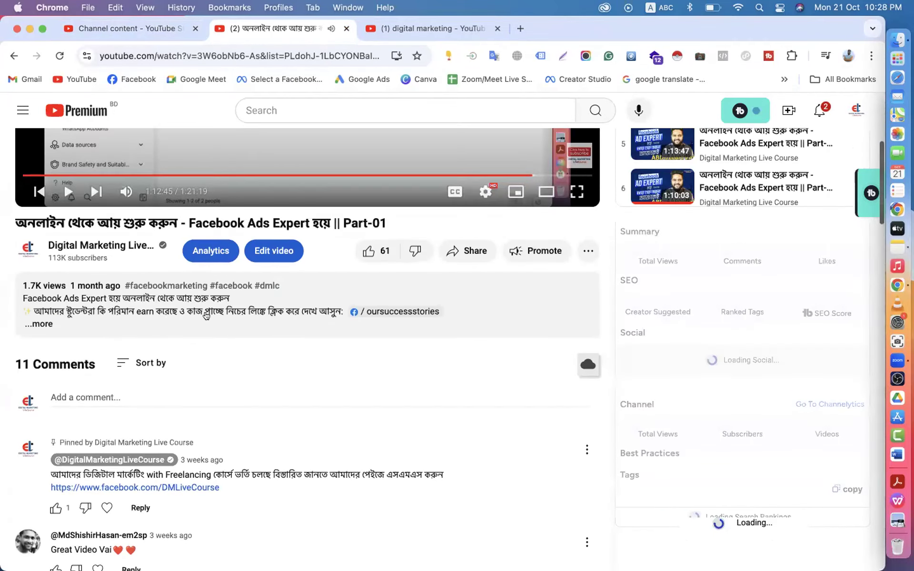
scroll(208, 469, "down", 10)
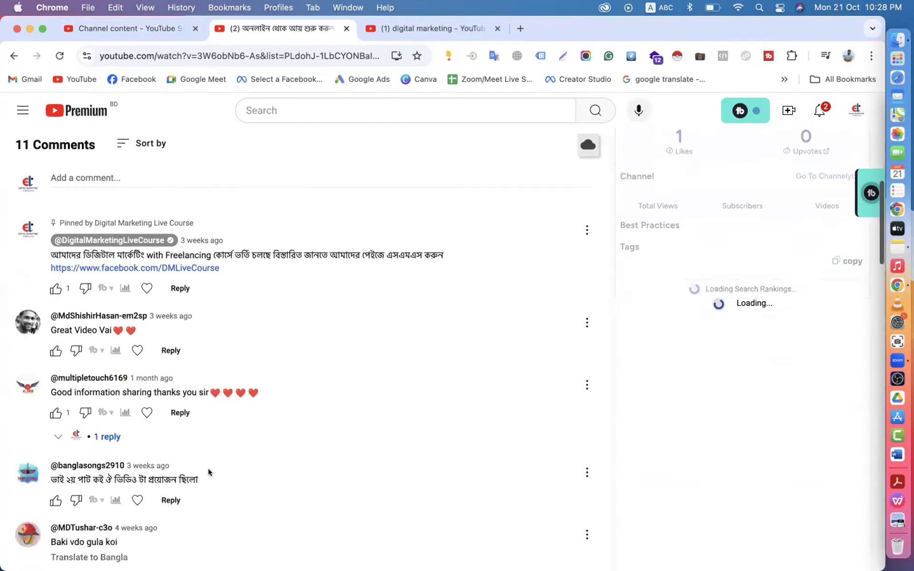
scroll(208, 468, "up", 6)
scroll(208, 468, "down", 1)
scroll(208, 469, "up", 5)
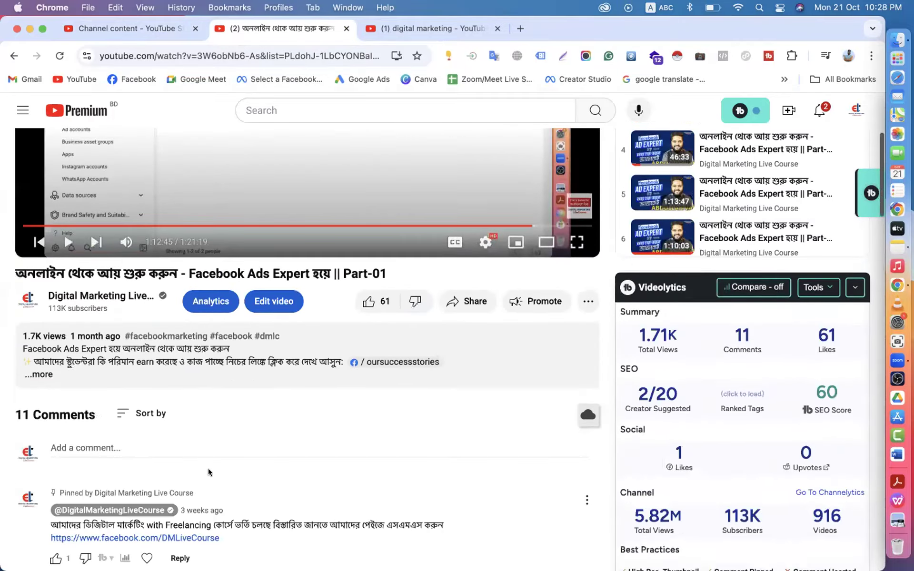
scroll(208, 468, "down", 5)
scroll(207, 468, "up", 10)
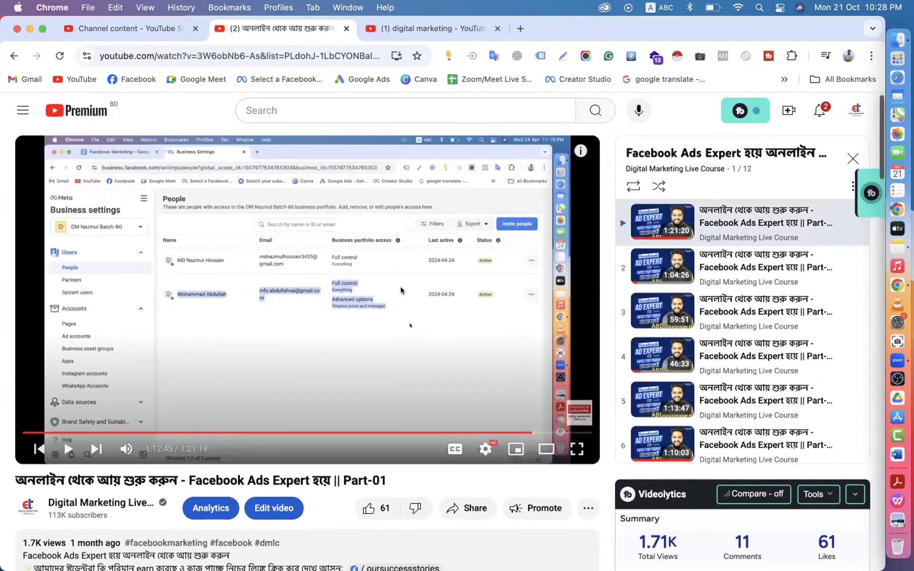
scroll(700, 332, "down", 5)
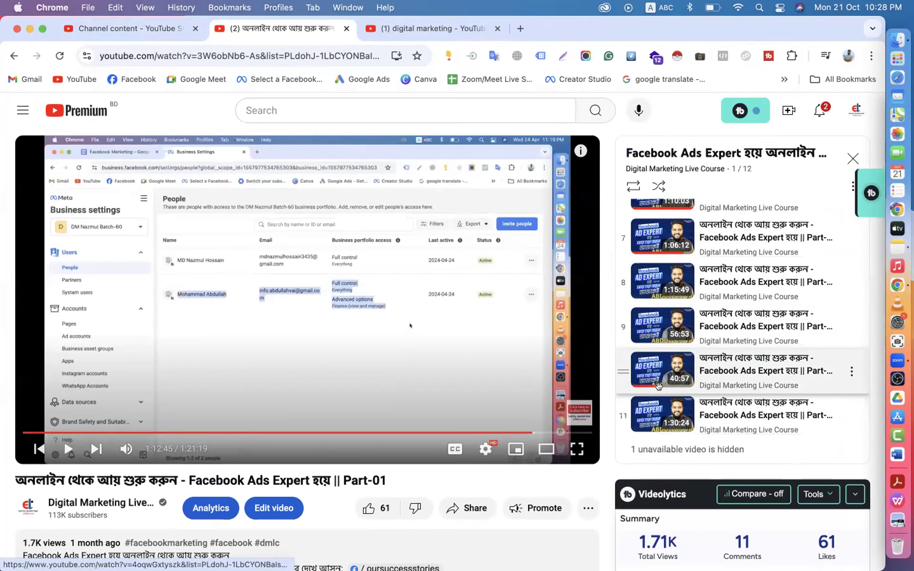
- Open Part-10 from the playlist panel and pause it at 15:13
left_click(676, 412)
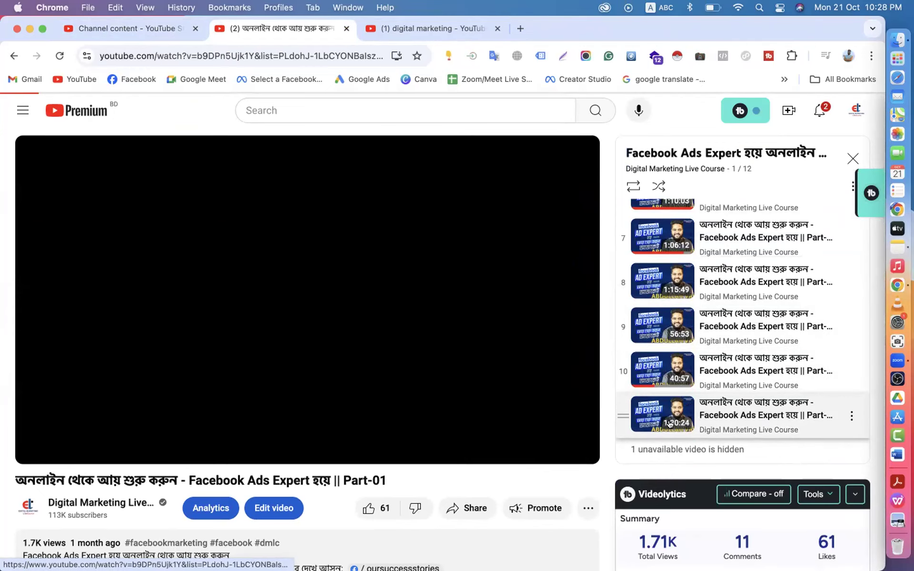
scroll(393, 332, "down", 5)
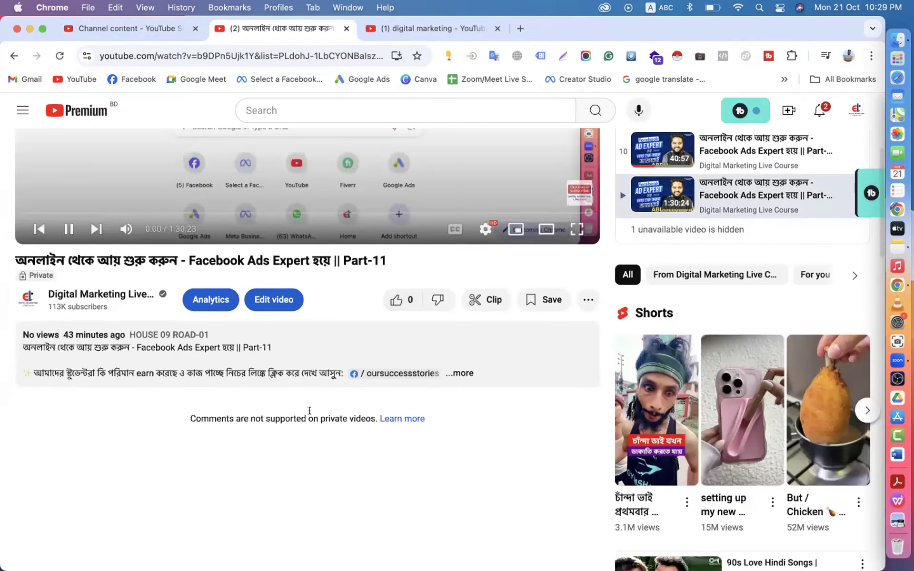
scroll(310, 413, "up", 5)
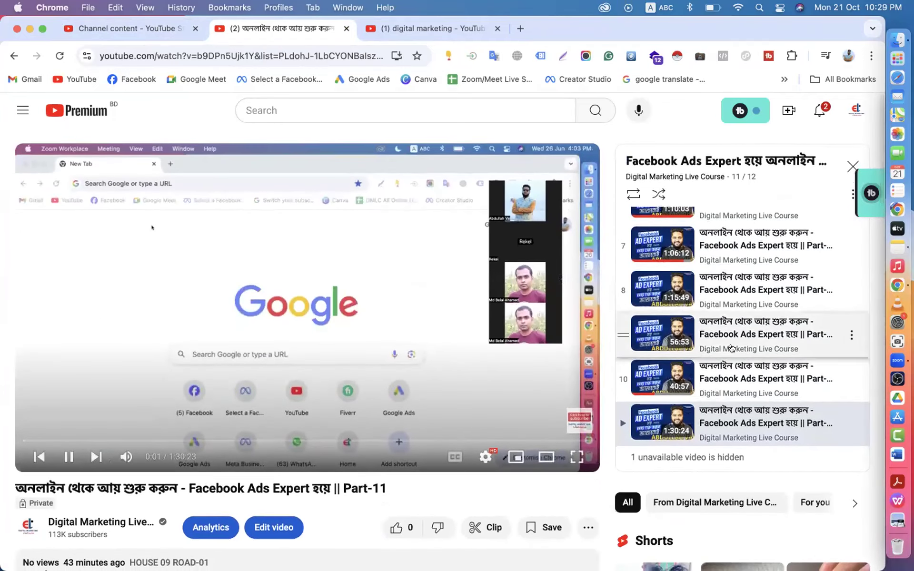
left_click(708, 382)
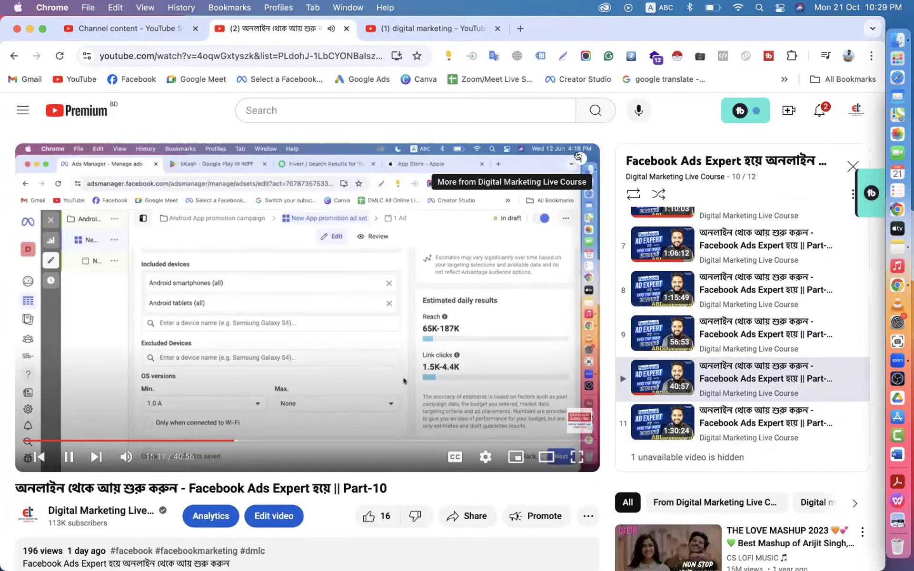
left_click(491, 233)
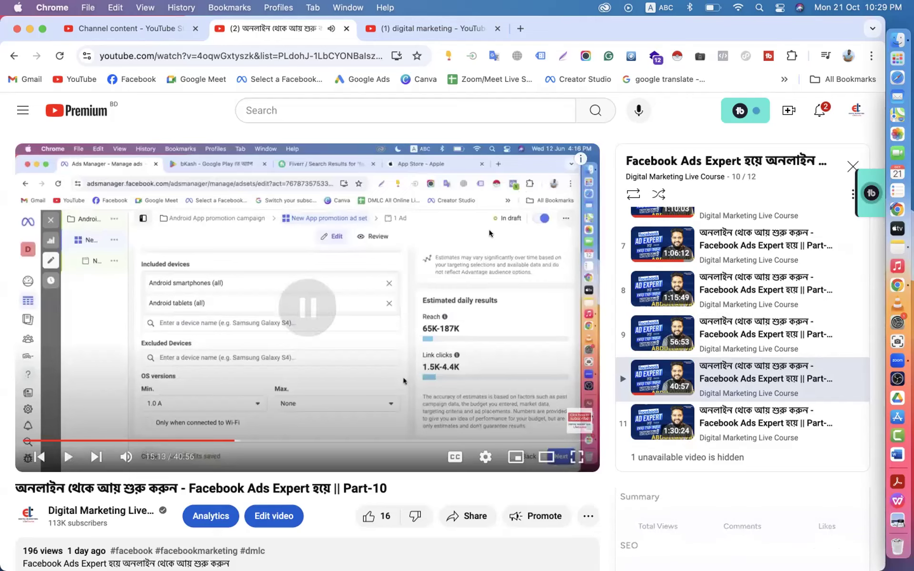
scroll(472, 322, "down", 7)
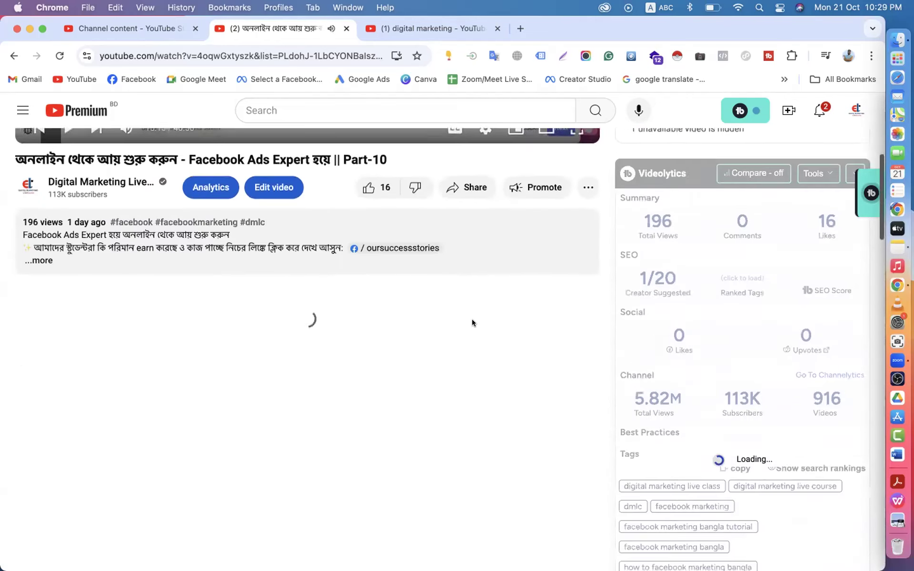
scroll(473, 323, "down", 5)
scroll(473, 323, "up", 12)
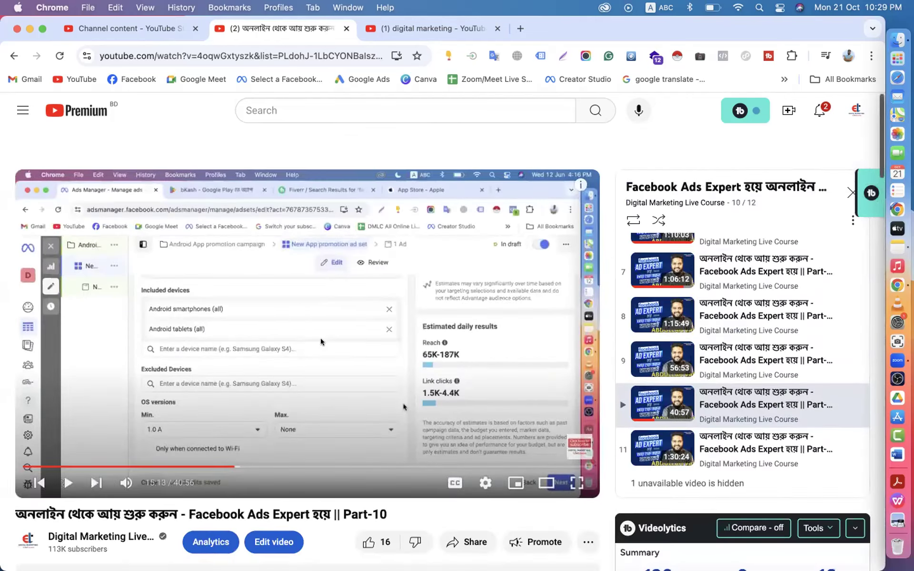
- Return to Part-11's Video elements step and start adding an end screen
left_click(127, 29)
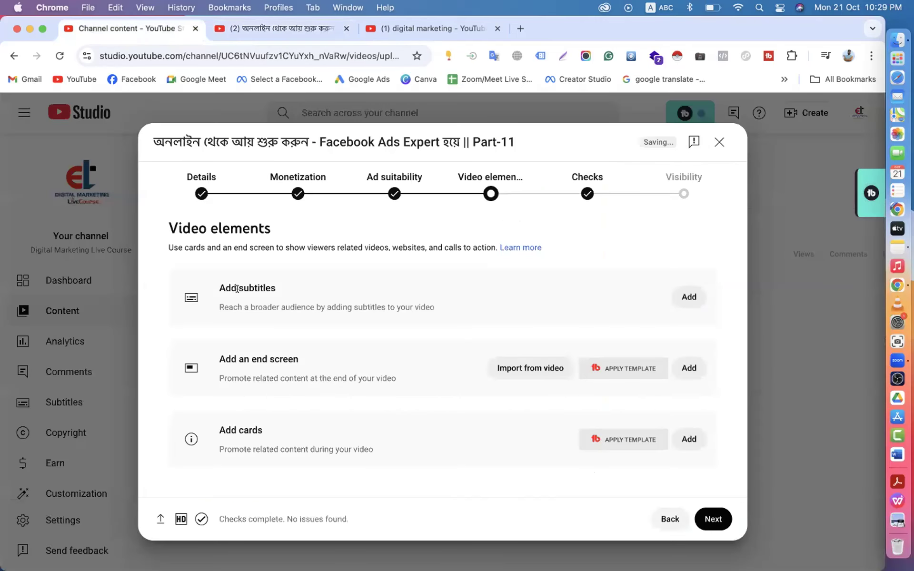
left_click_drag(219, 358, 305, 361)
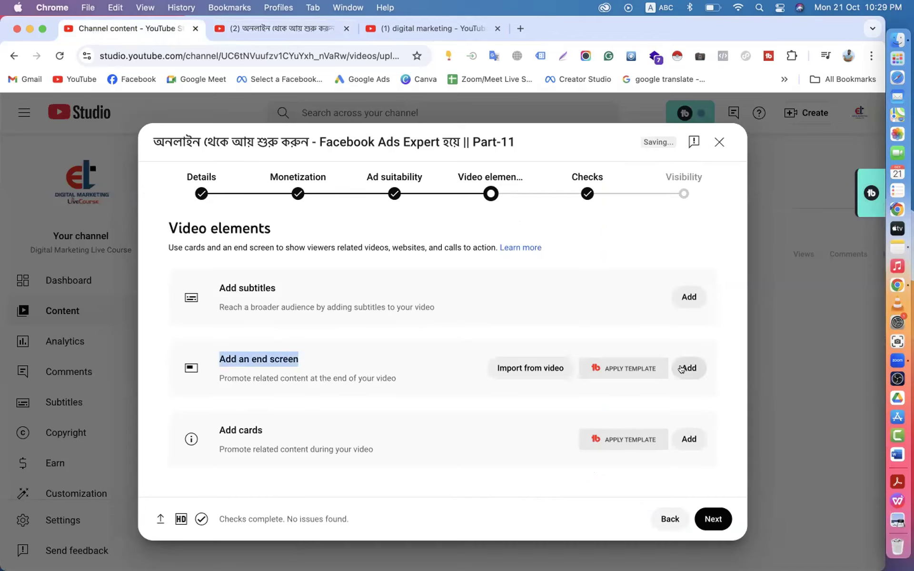
left_click(685, 367)
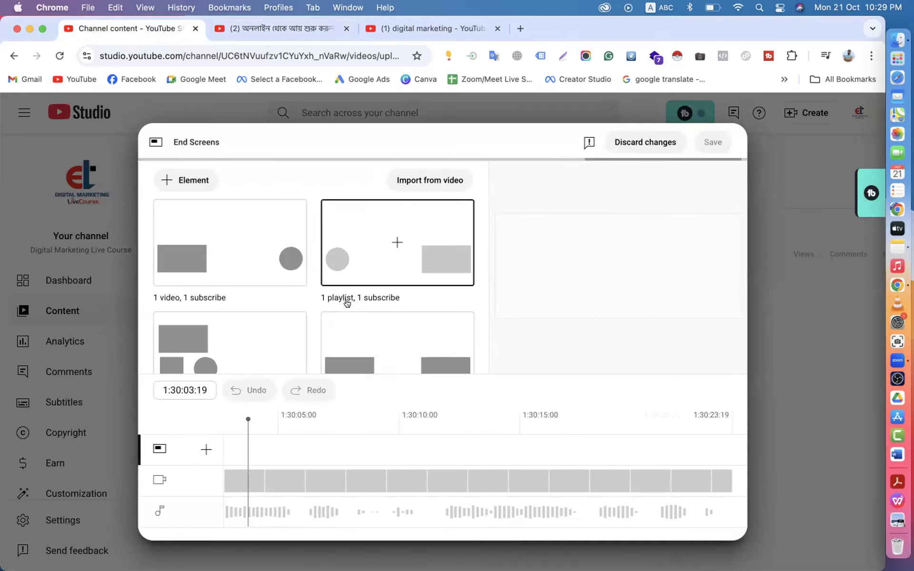
scroll(347, 299, "down", 5)
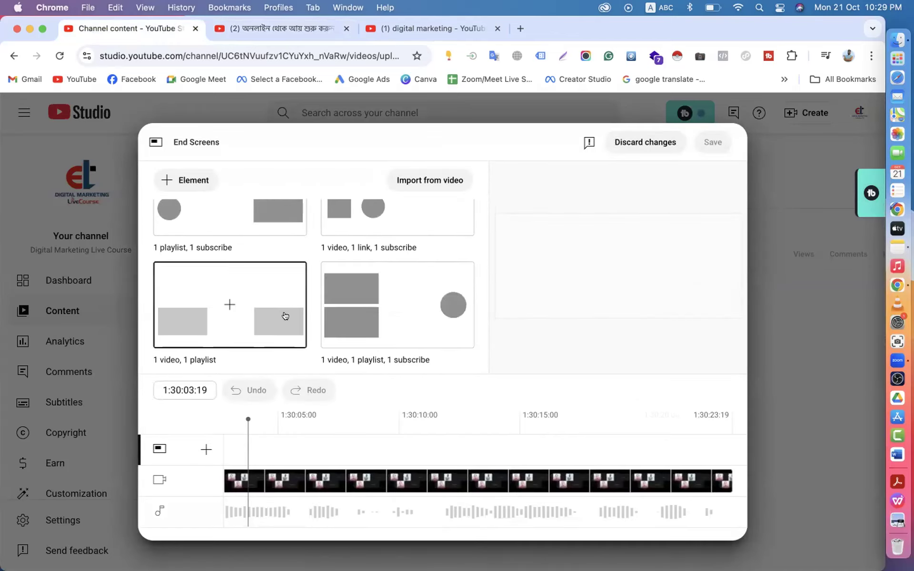
scroll(341, 273, "up", 5)
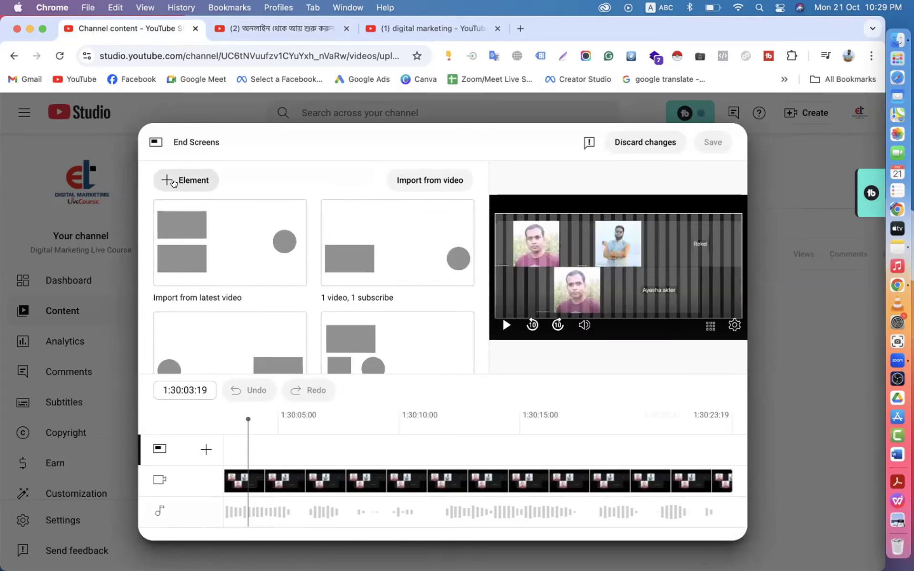
- Add an end-screen video element featuring Facebook Ads Expert Part-01
left_click(181, 181)
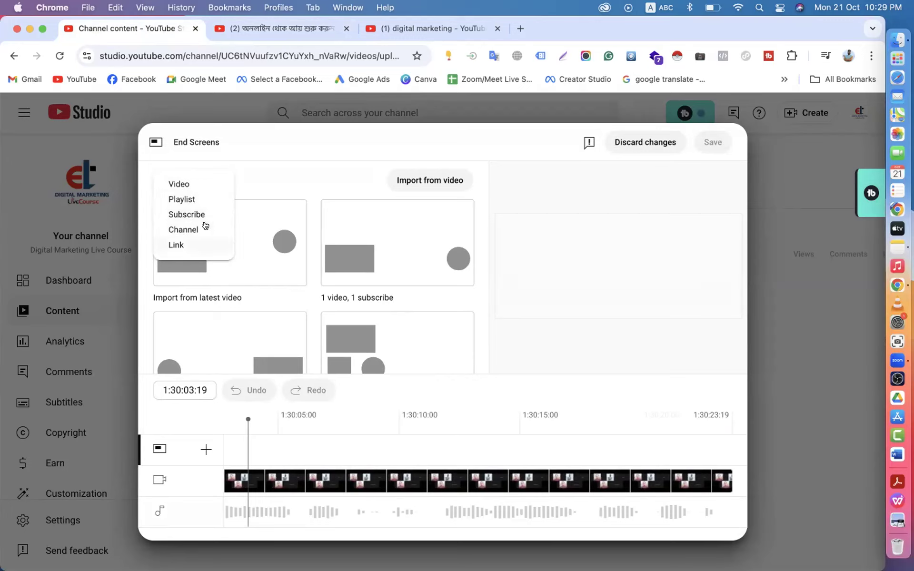
left_click(181, 185)
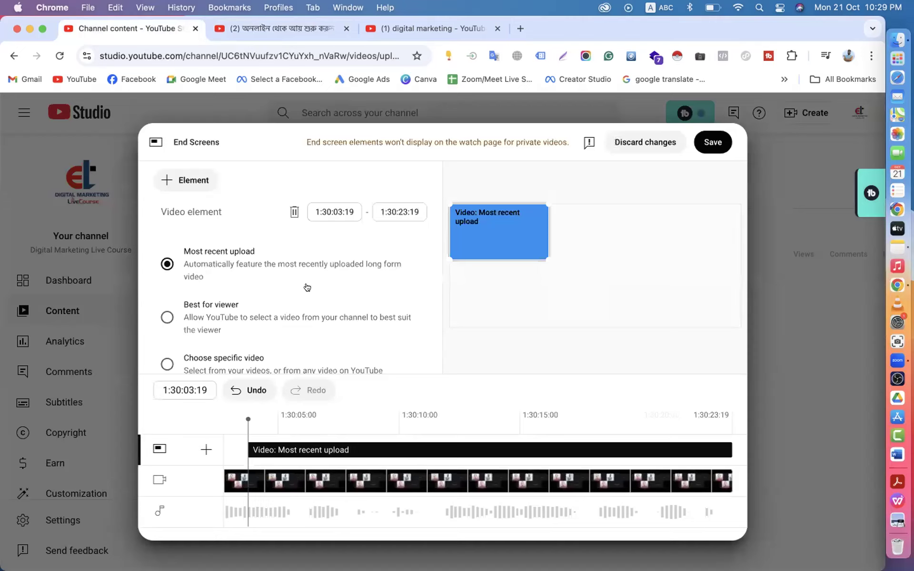
scroll(293, 294, "down", 1)
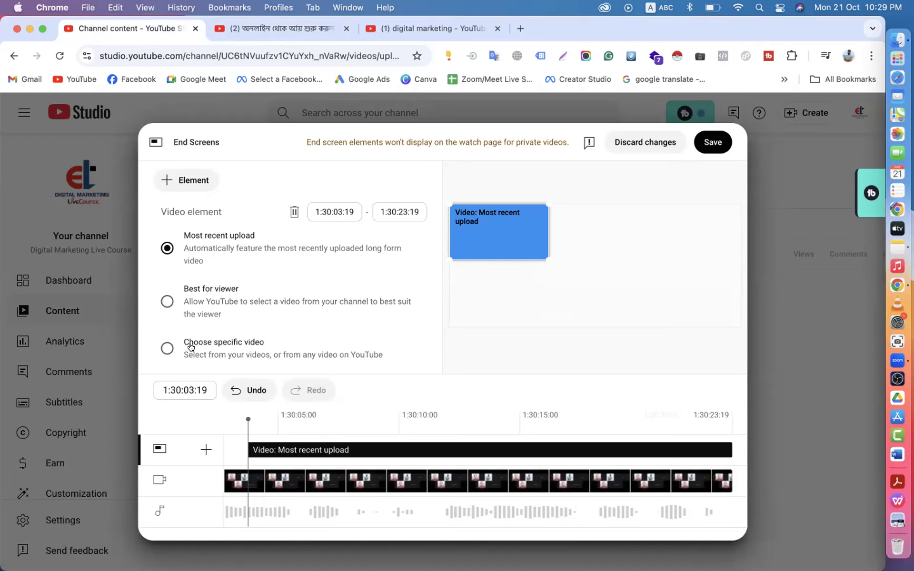
left_click(224, 342)
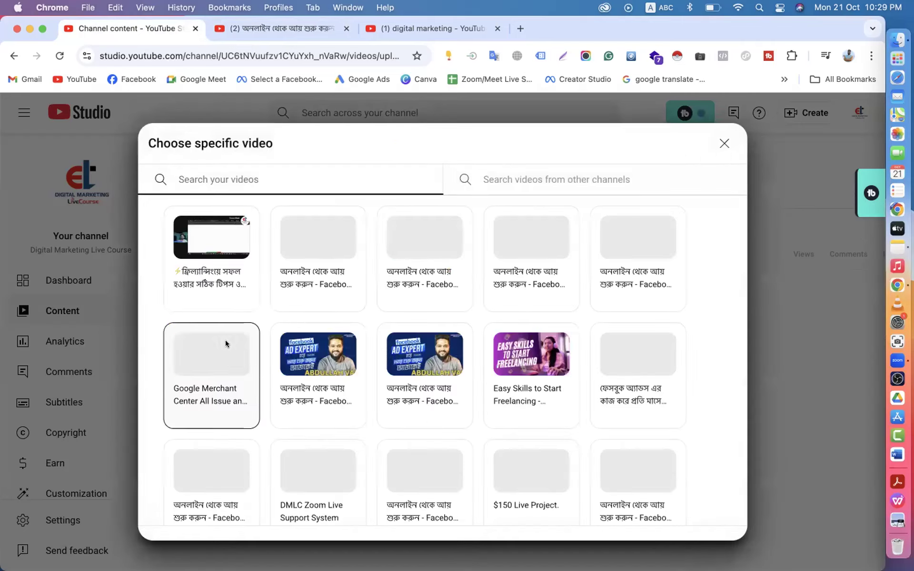
scroll(390, 414, "down", 15)
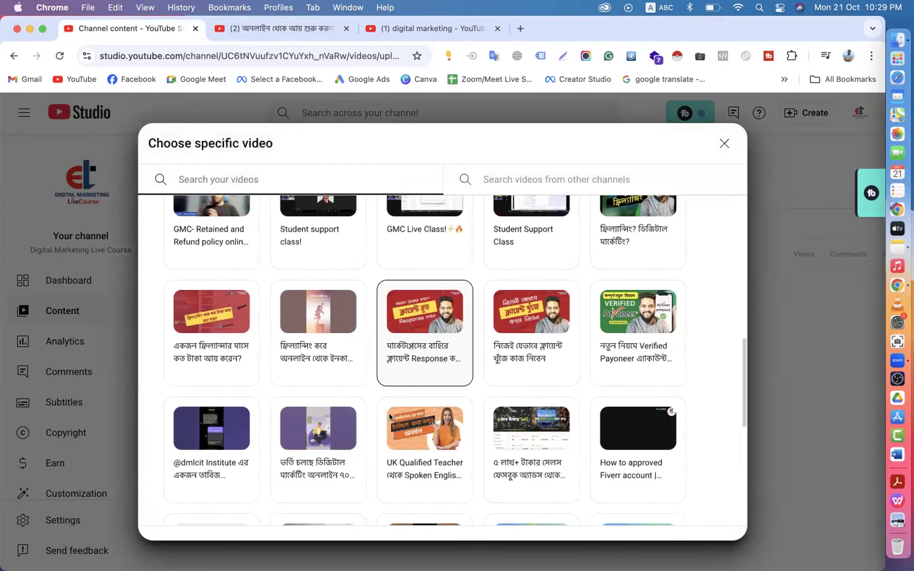
scroll(390, 413, "up", 15)
scroll(390, 414, "down", 8)
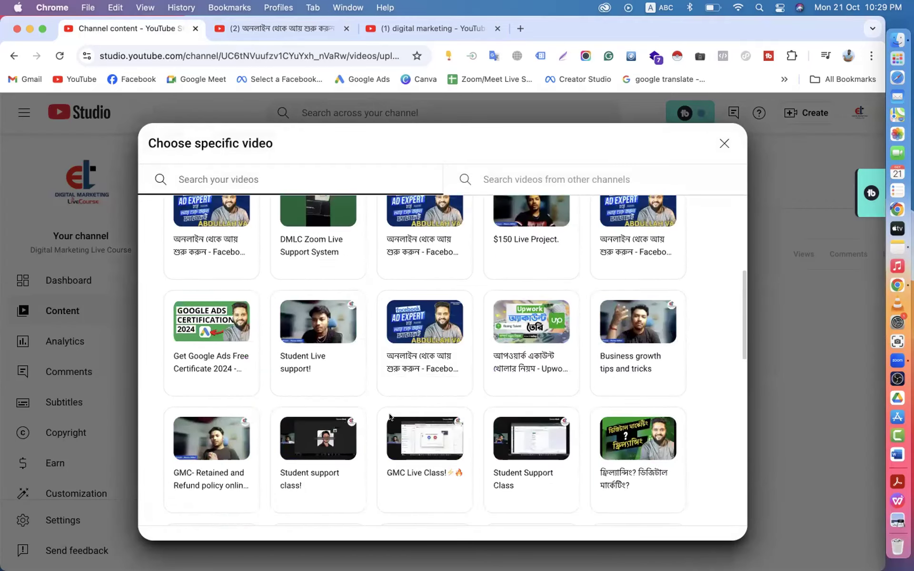
scroll(389, 415, "up", 2)
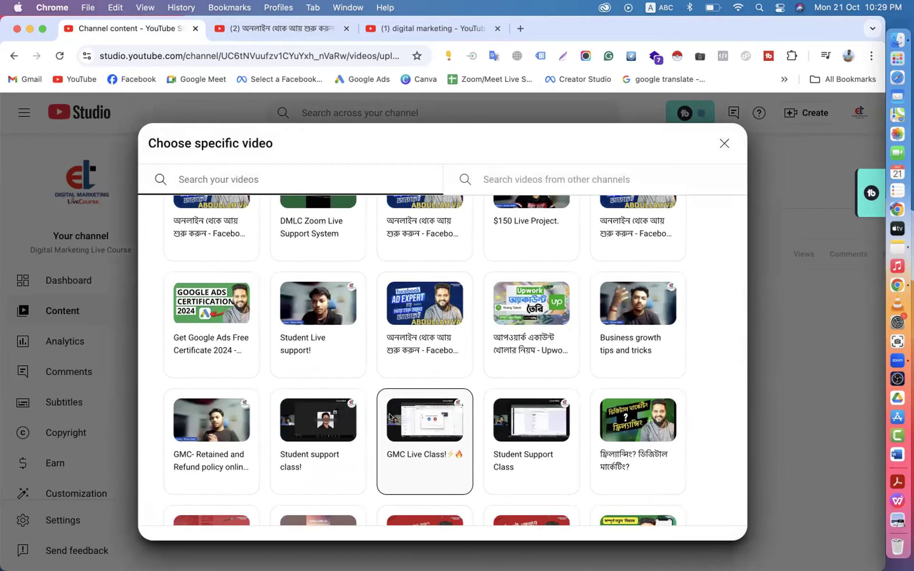
left_click(419, 303)
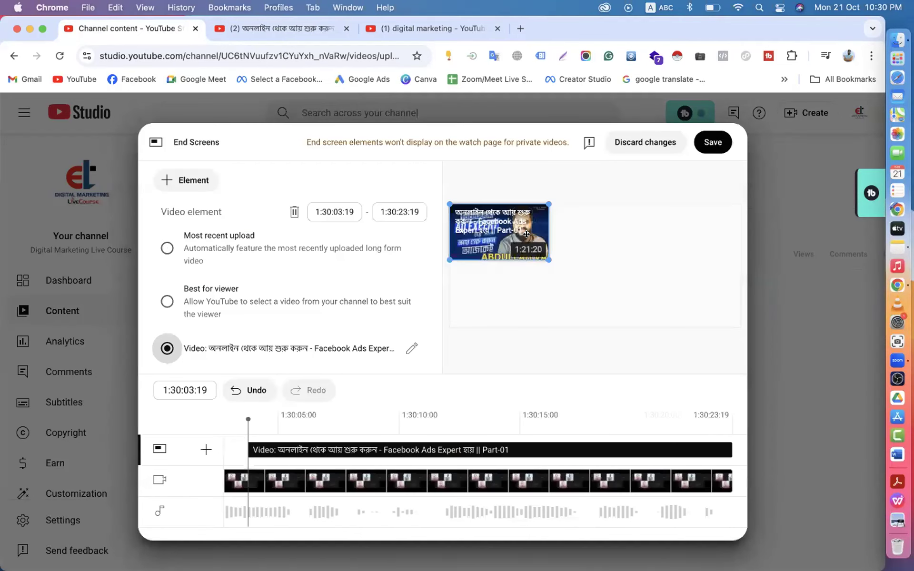
- Add a Facebook Ads Expert playlist element and a subscribe element to the end screen
left_click(191, 182)
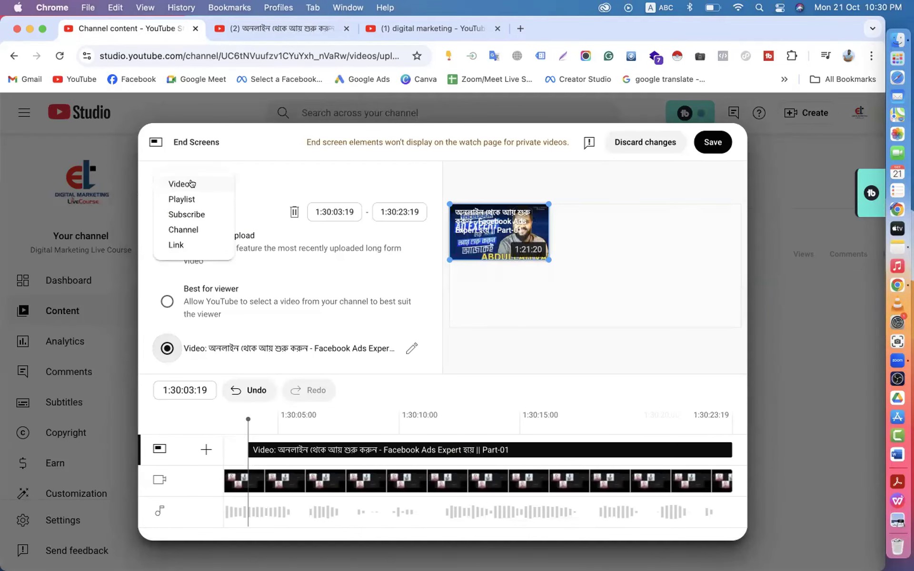
left_click(182, 198)
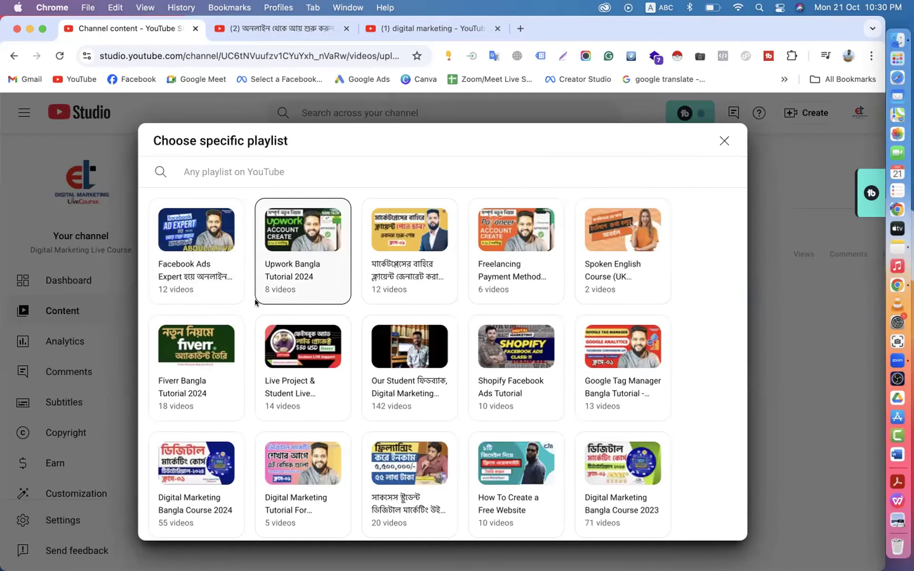
left_click(216, 240)
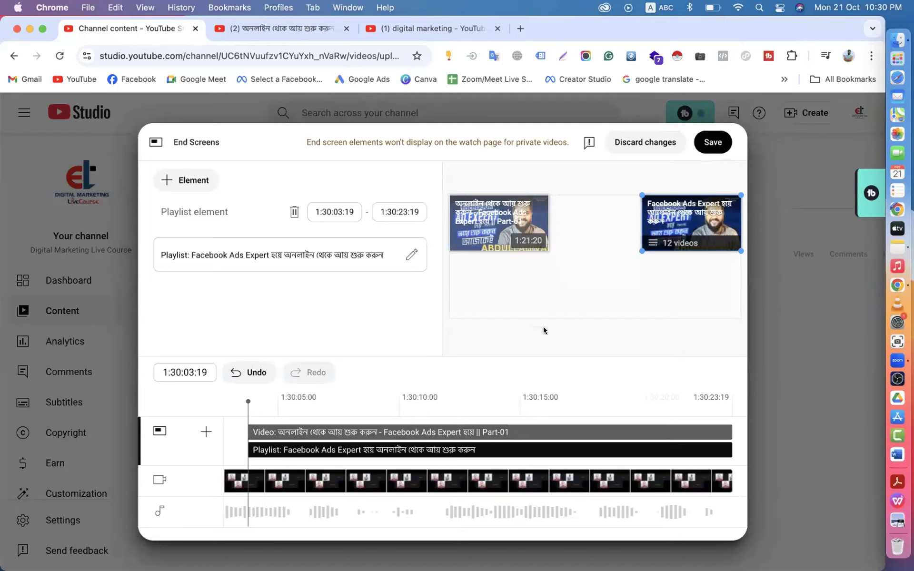
left_click(193, 183)
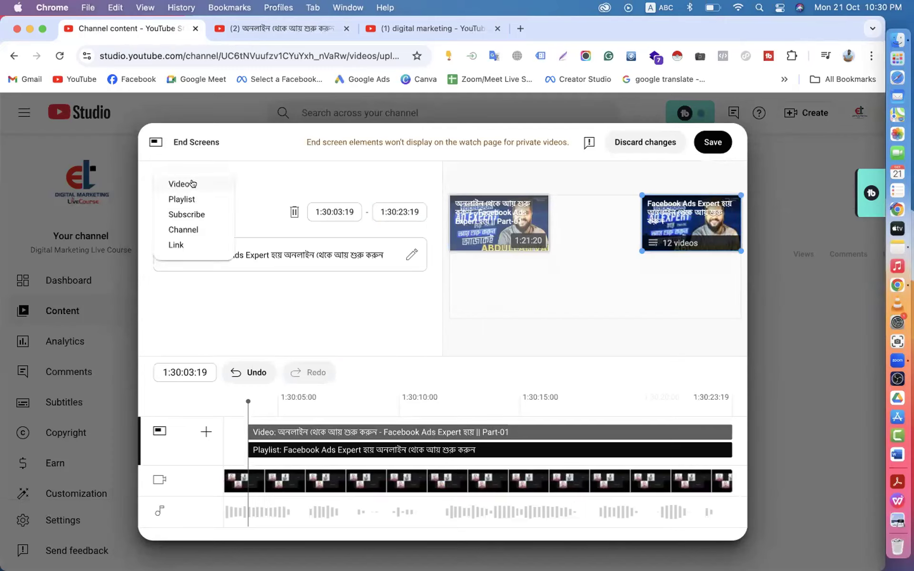
left_click(181, 215)
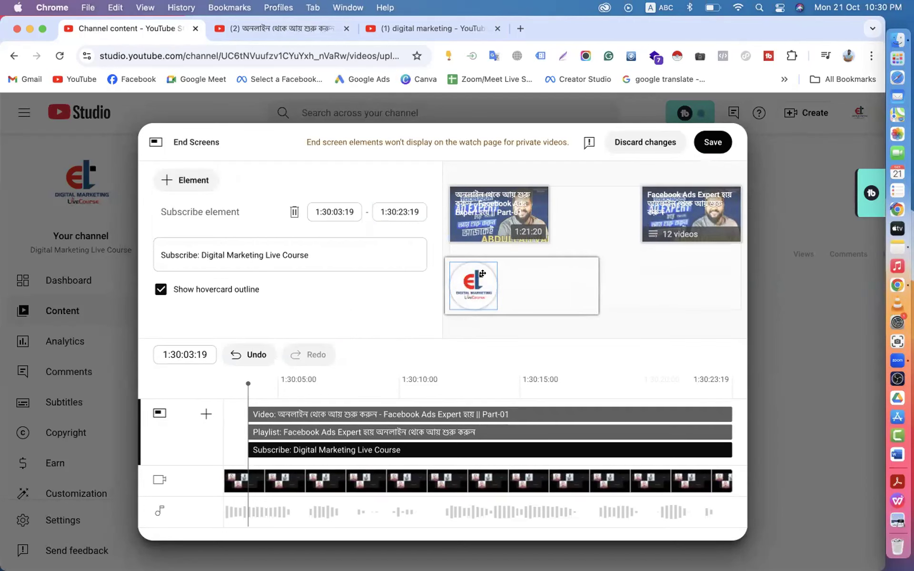
- Add an Upwork Bangla Tutorial 2024 playlist element and save the four-element end screen
left_click(184, 181)
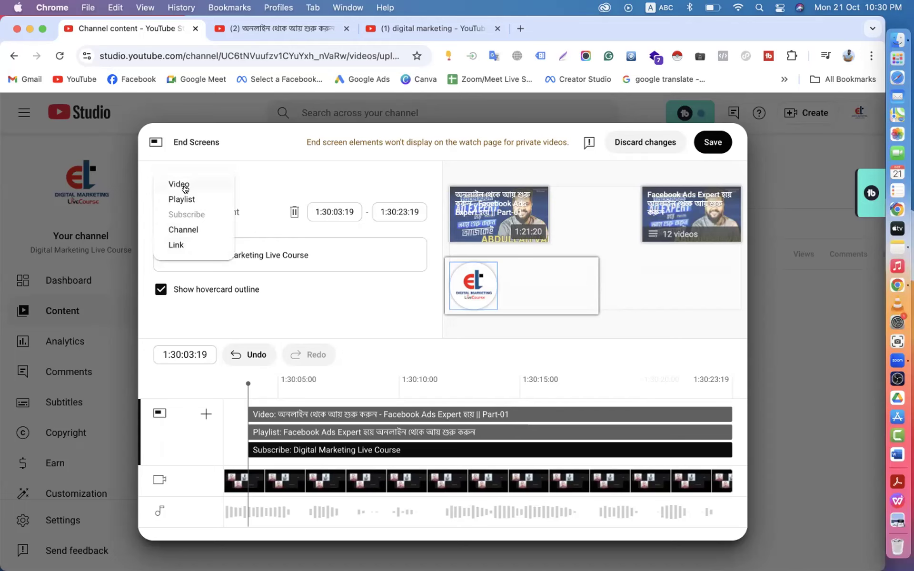
left_click(186, 199)
left_click(307, 247)
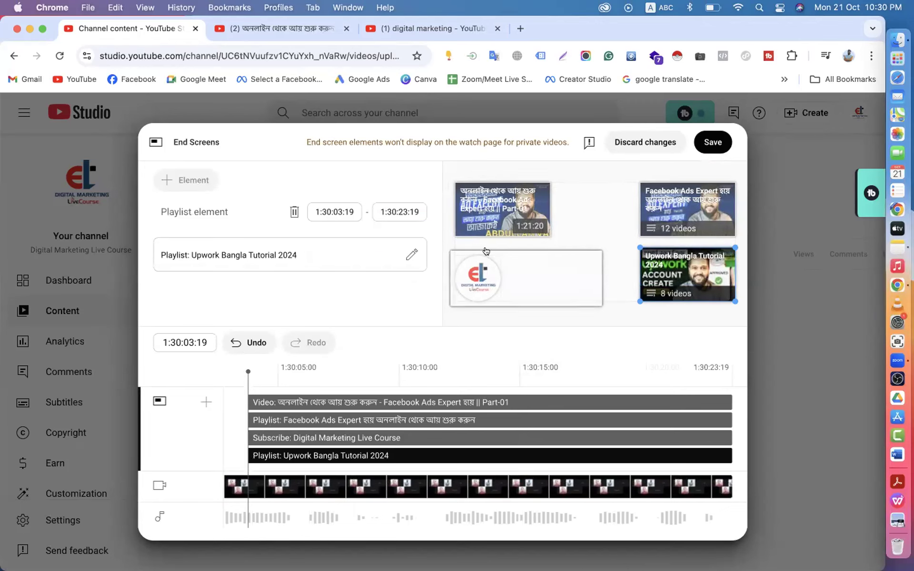
left_click(709, 140)
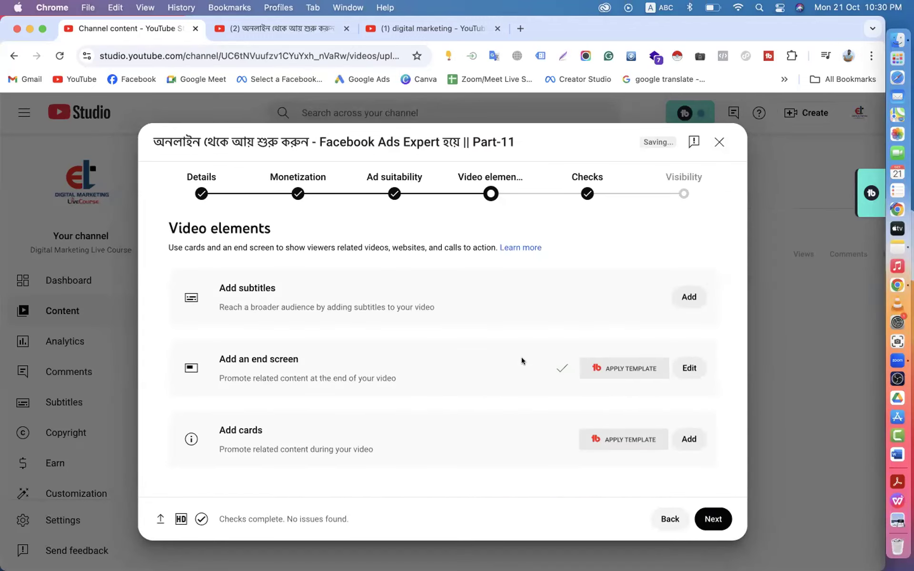
left_click_drag(218, 425, 317, 430)
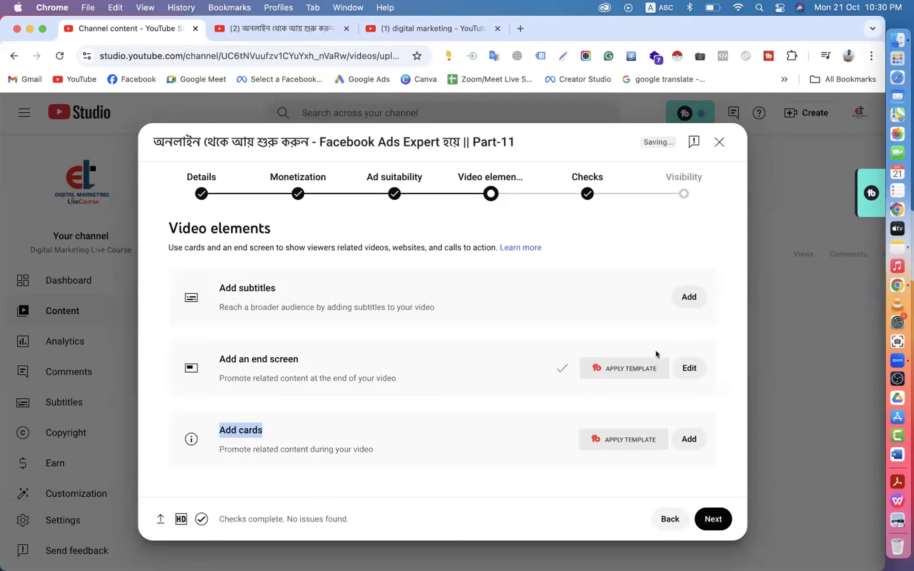
left_click(396, 21)
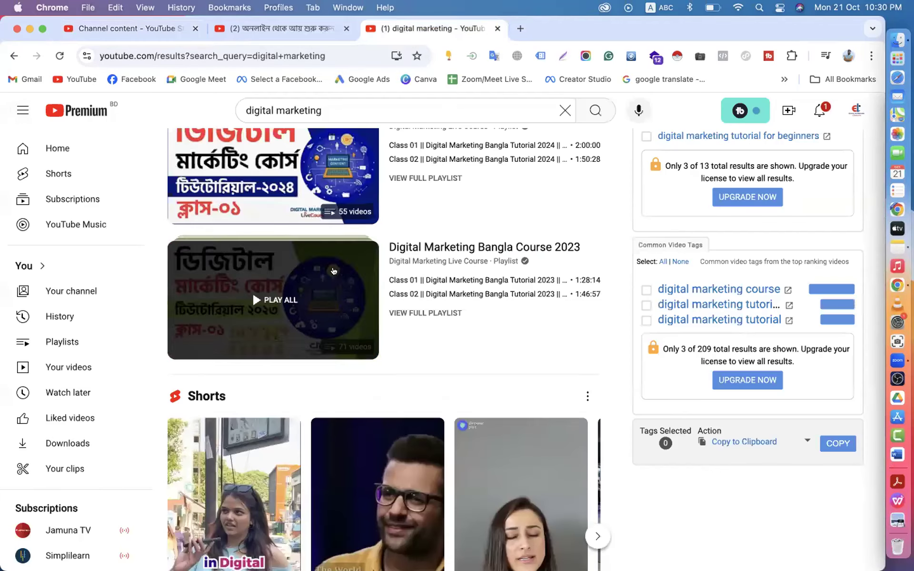
- Revisit the paused Part-10 watch page, then return to the YouTube Studio tab
left_click(280, 25)
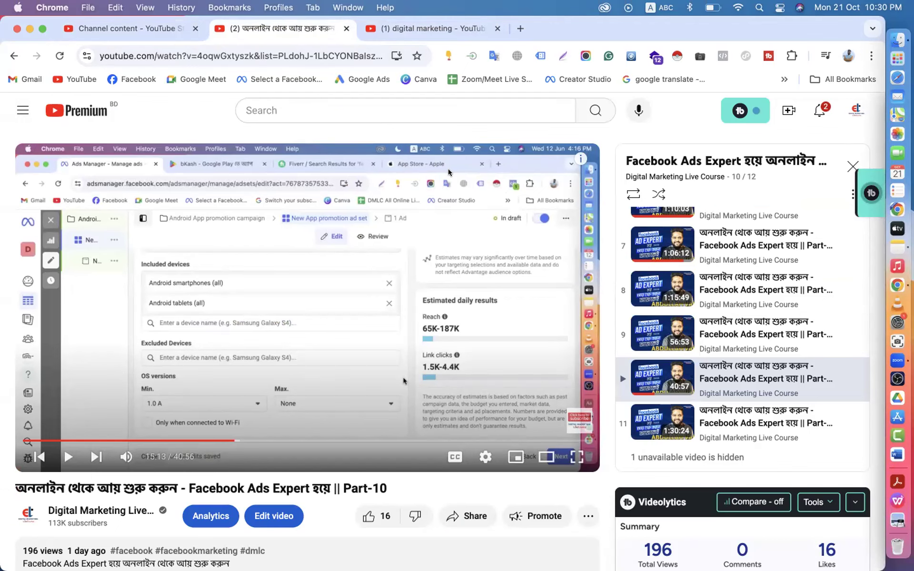
scroll(435, 184, "down", 10)
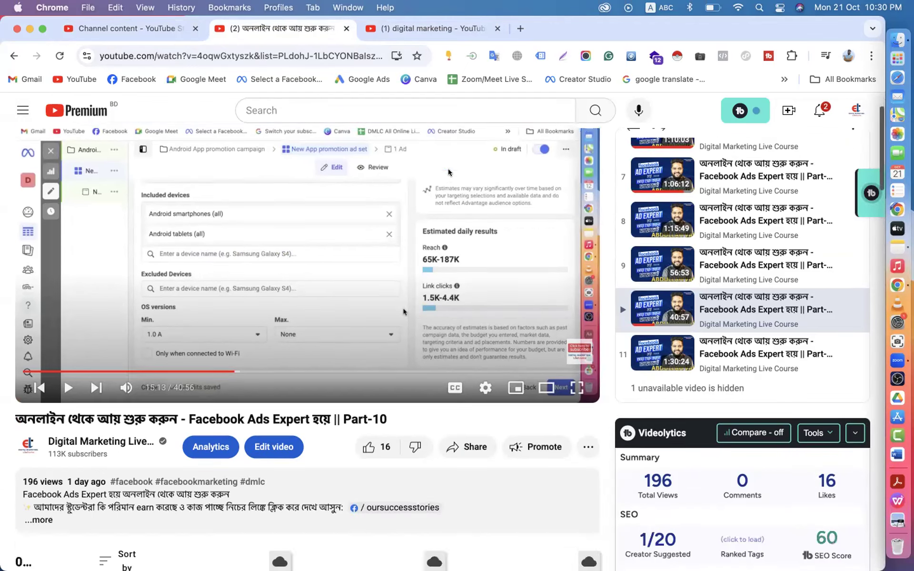
scroll(241, 412, "up", 5)
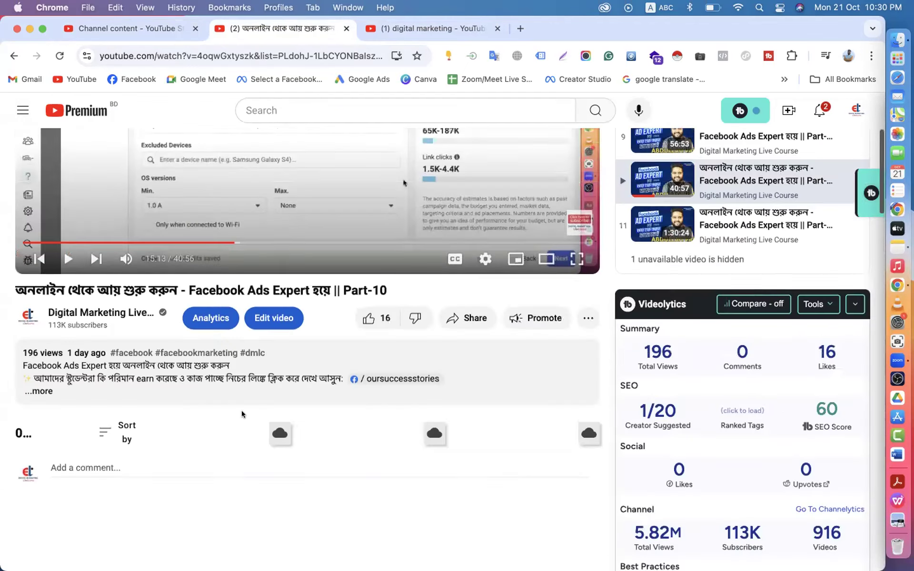
scroll(241, 413, "up", 3)
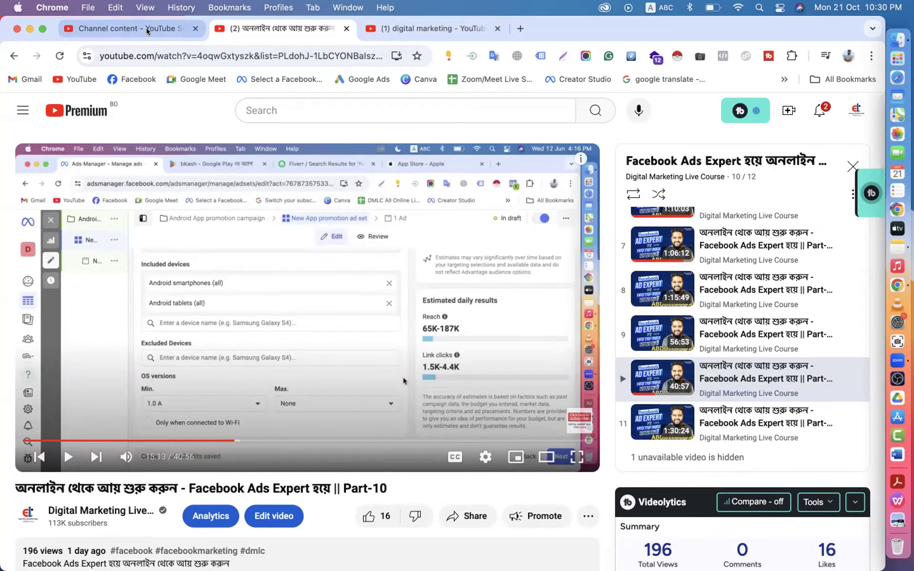
left_click(146, 28)
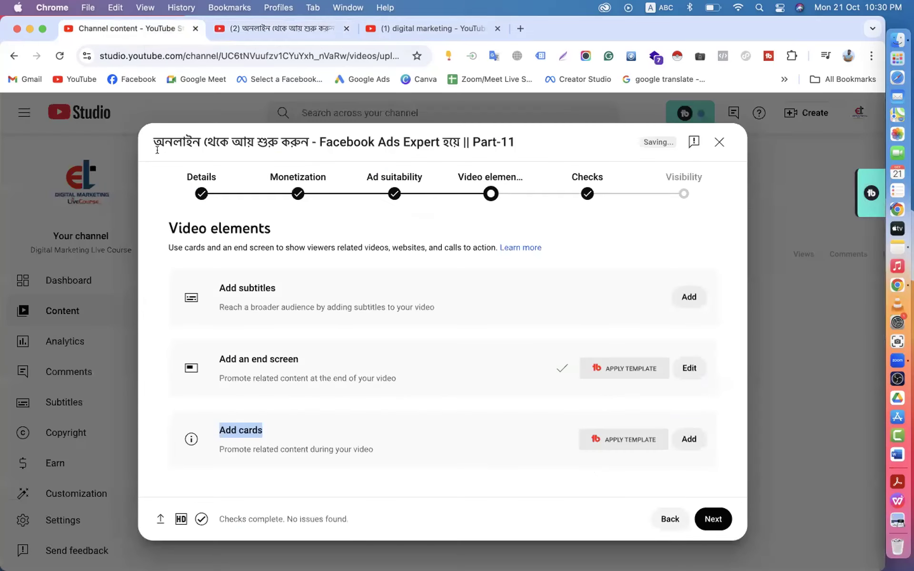
- Open the cards editor and add a Facebook Ads Expert playlist card
left_click(245, 423)
left_click(688, 439)
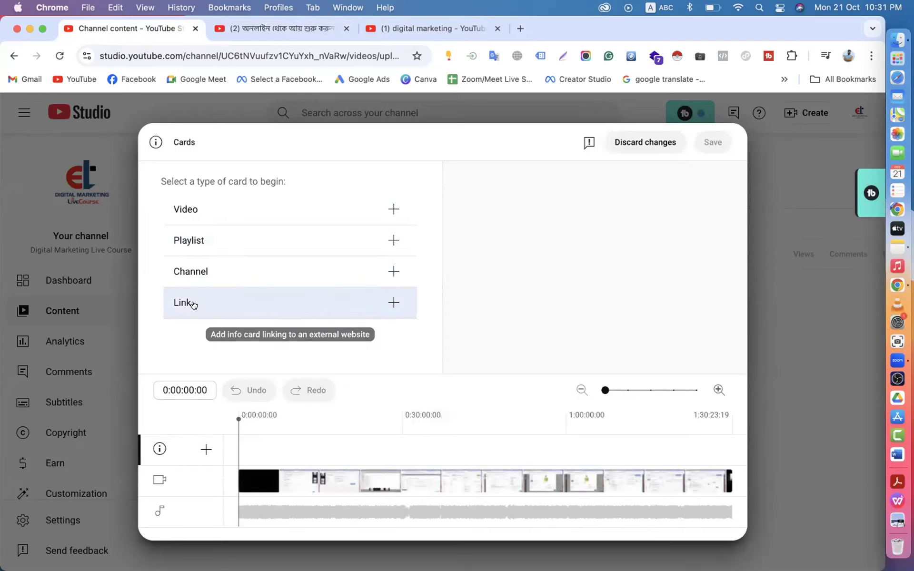
left_click(194, 239)
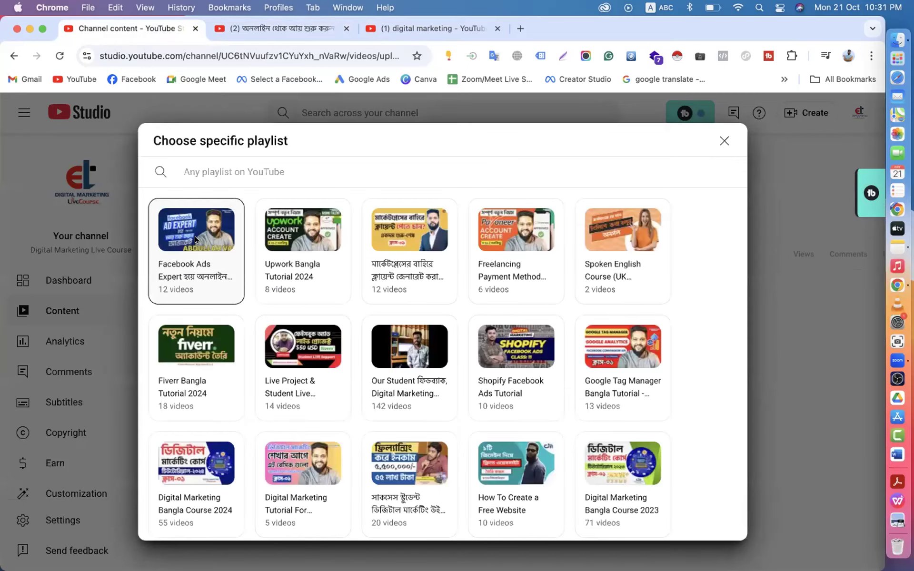
left_click(219, 255)
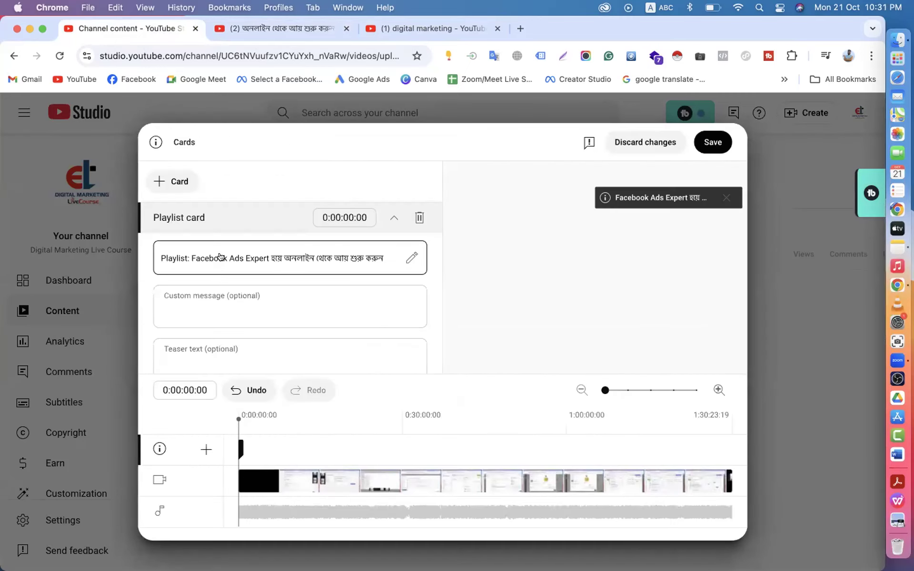
- Add a Digital Marketing Bangla Course 2023 playlist card, abandoning a stray video card
left_click(174, 183)
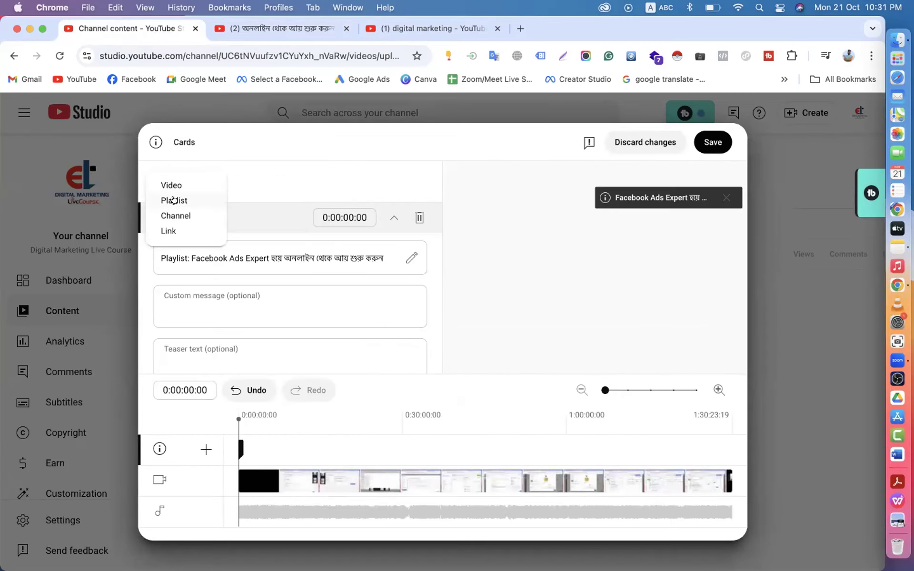
left_click(173, 200)
scroll(378, 342, "down", 3)
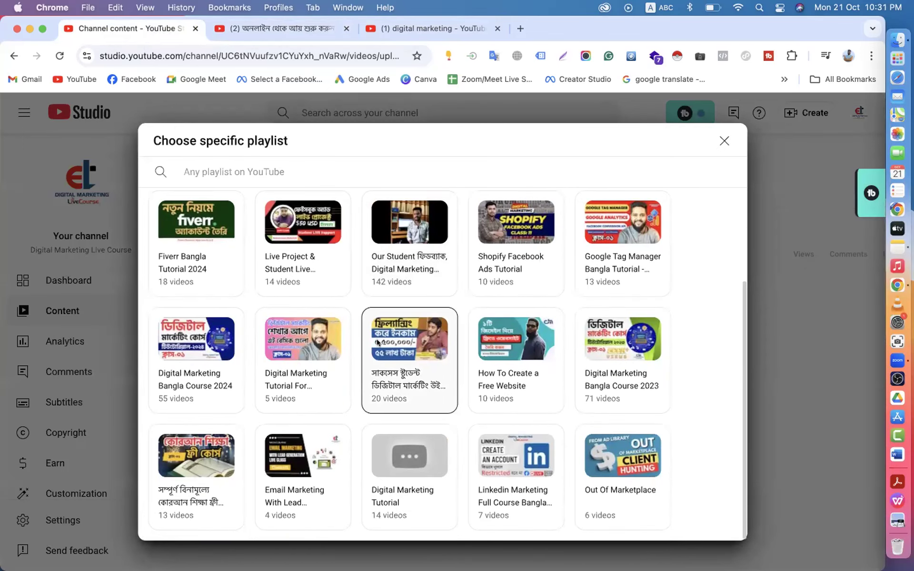
left_click(622, 369)
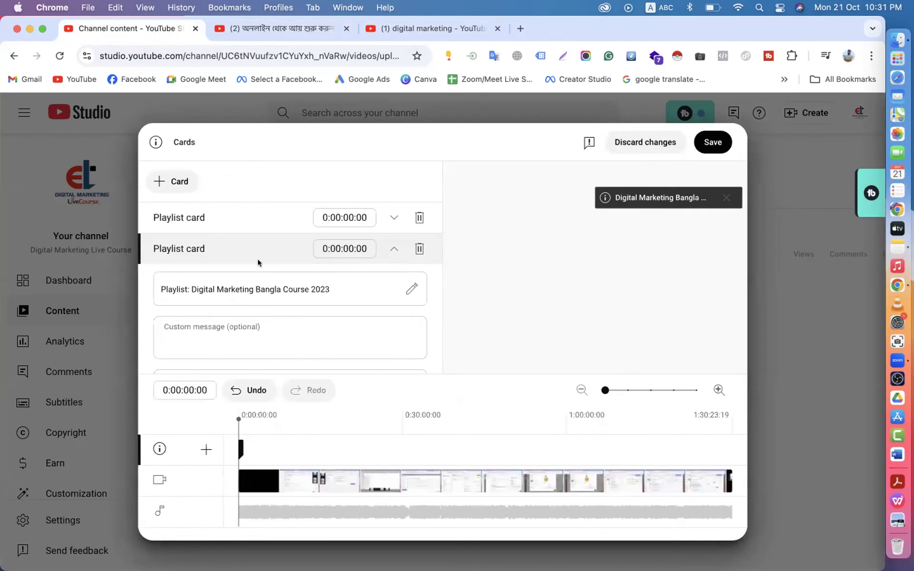
left_click(173, 182)
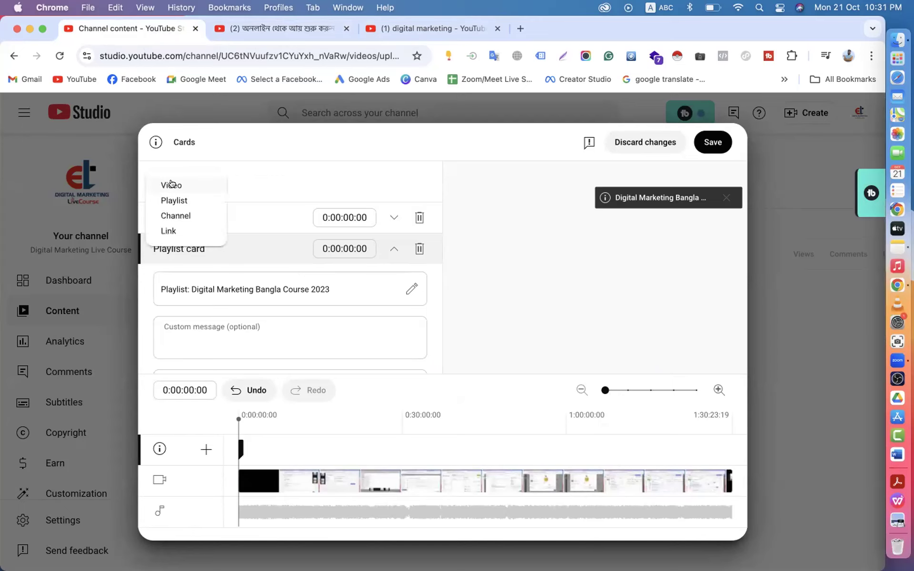
left_click(171, 185)
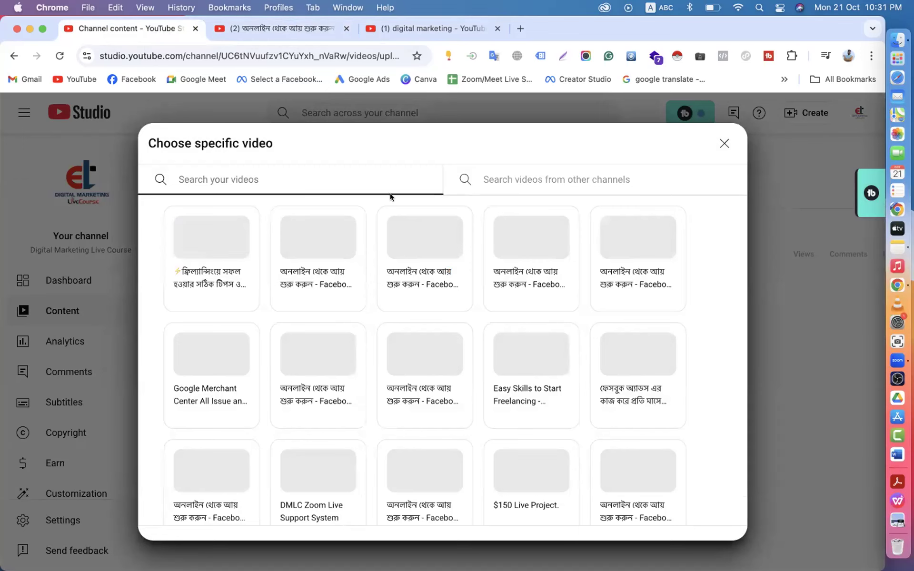
left_click(722, 140)
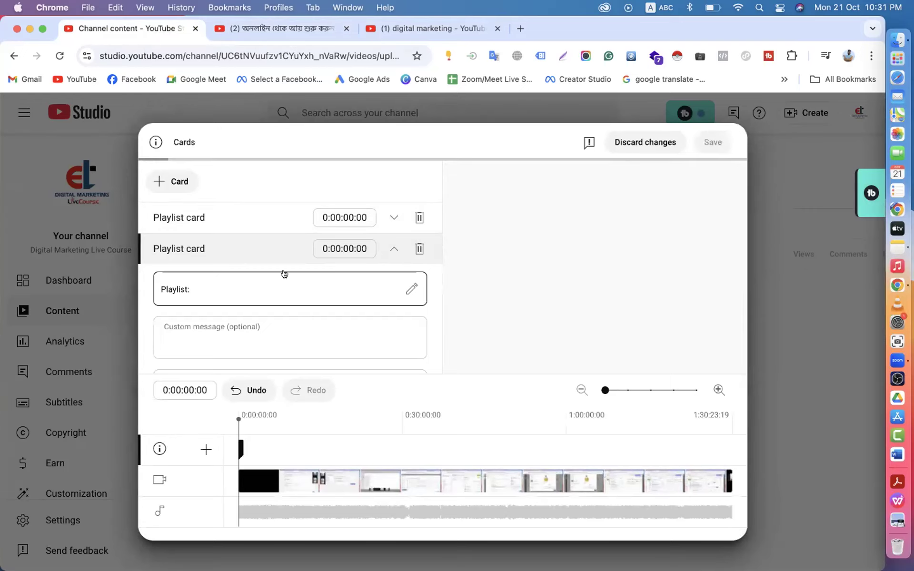
left_click(388, 259)
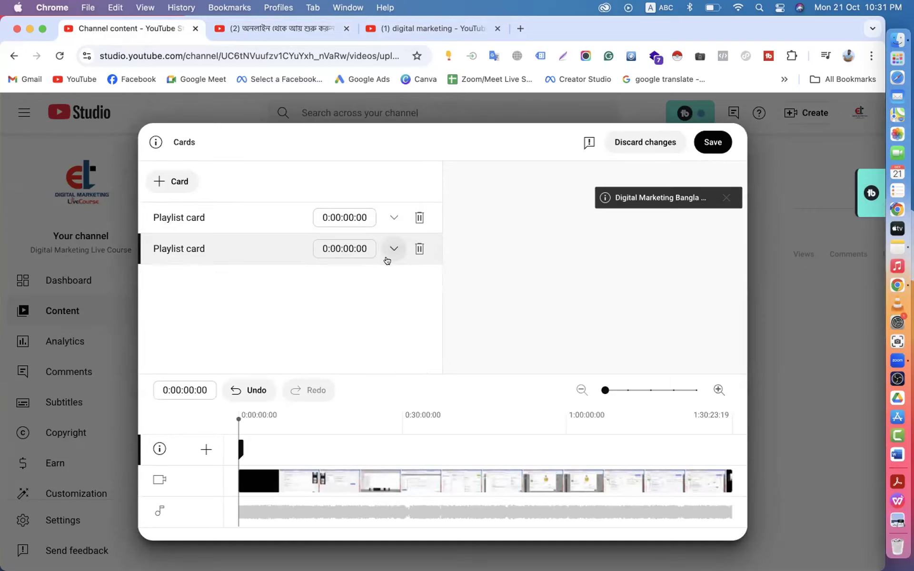
left_click(388, 260)
scroll(354, 298, "down", 2)
scroll(355, 298, "up", 2)
scroll(354, 297, "down", 1)
scroll(354, 298, "up", 1)
left_click(387, 245)
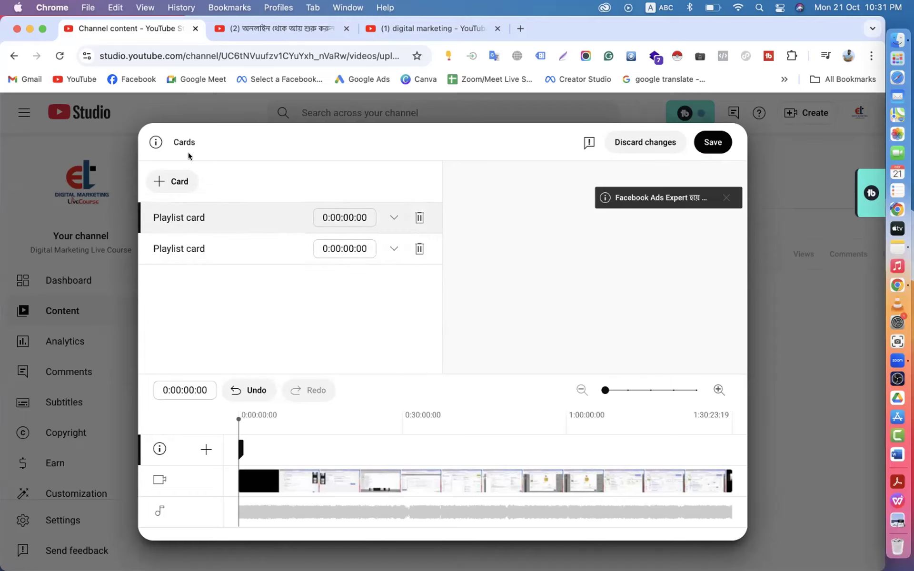
- Add playlist cards for Upwork Bangla Tutorial 2024 and the Bengali client-generation playlist
left_click(174, 182)
left_click(186, 199)
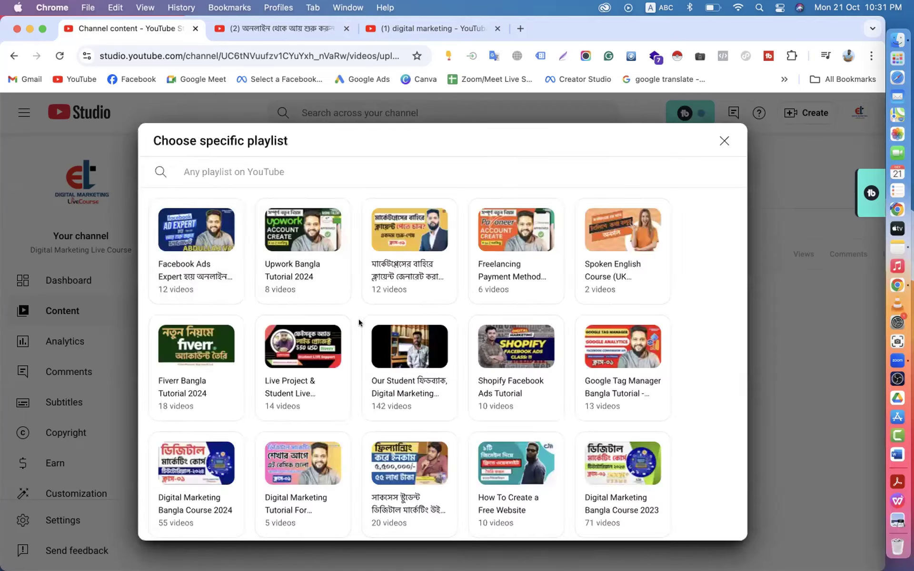
left_click(301, 248)
left_click(172, 180)
left_click(173, 200)
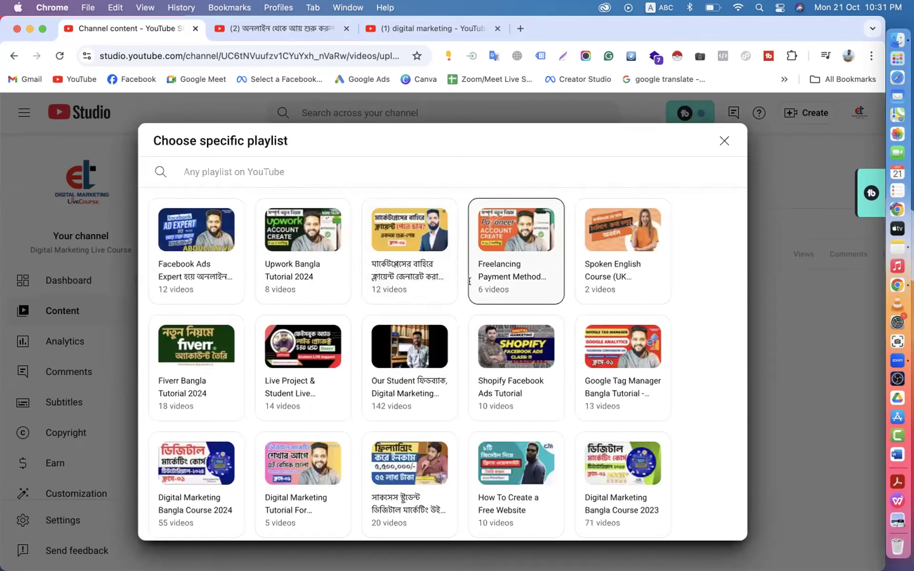
left_click(414, 228)
- Add a Digital Marketing Bangla Course 2024 playlist card, leaving its custom message empty
left_click(181, 176)
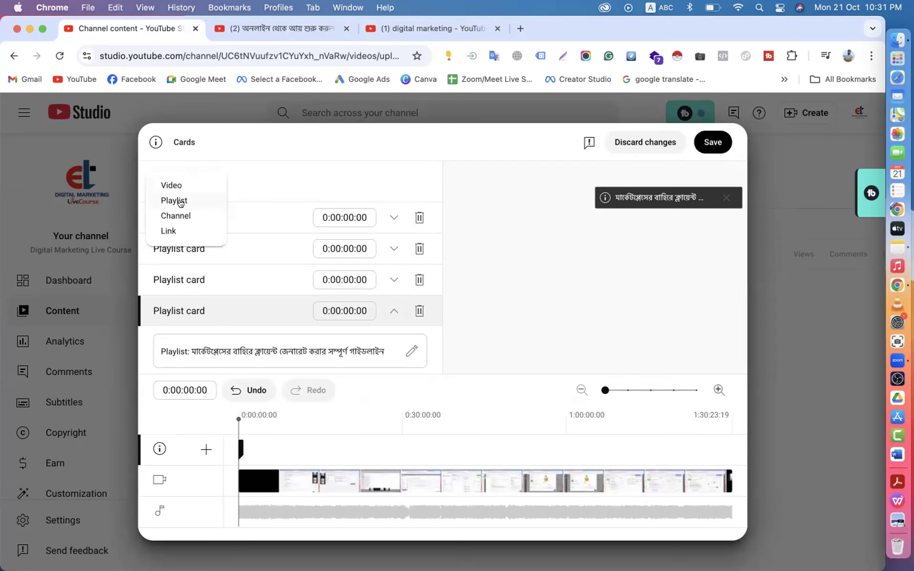
left_click(180, 203)
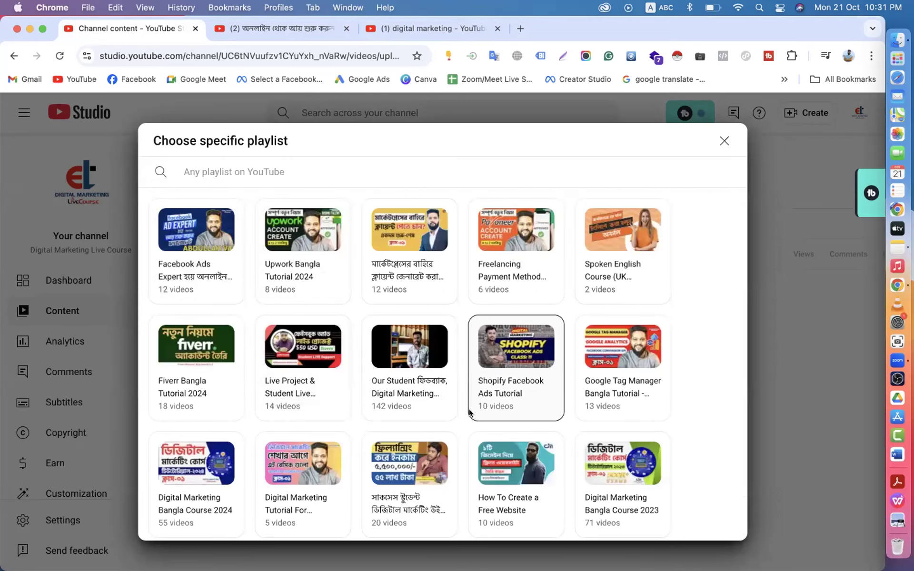
scroll(555, 370, "down", 3)
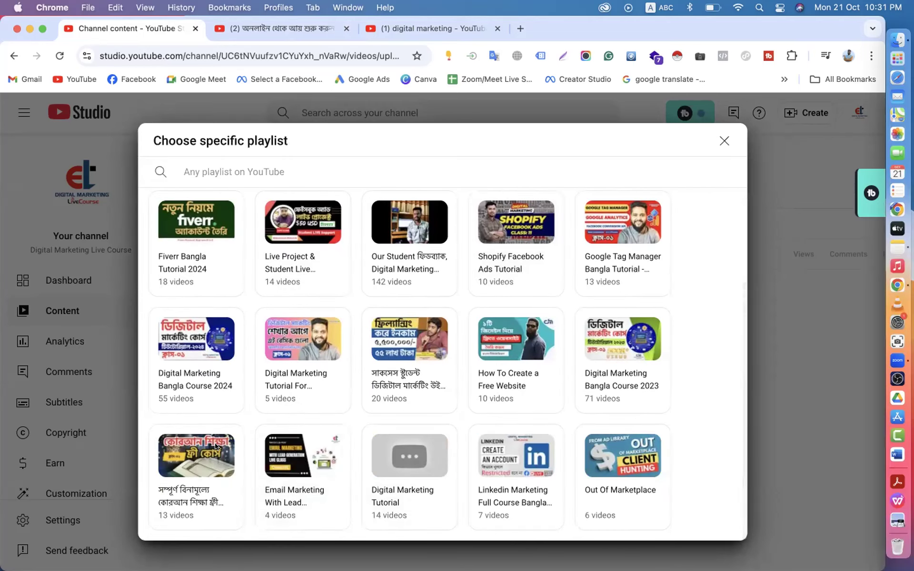
left_click(200, 340)
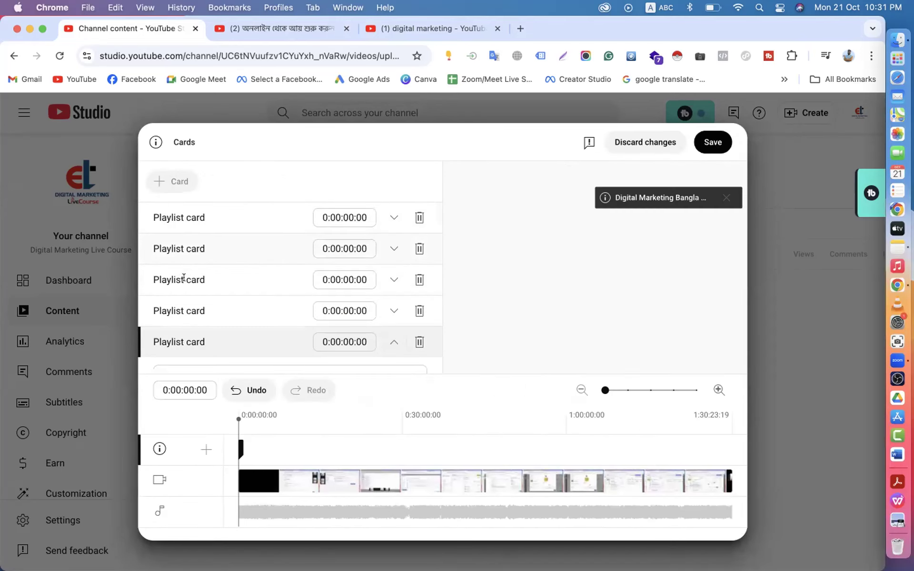
scroll(187, 328, "down", 2)
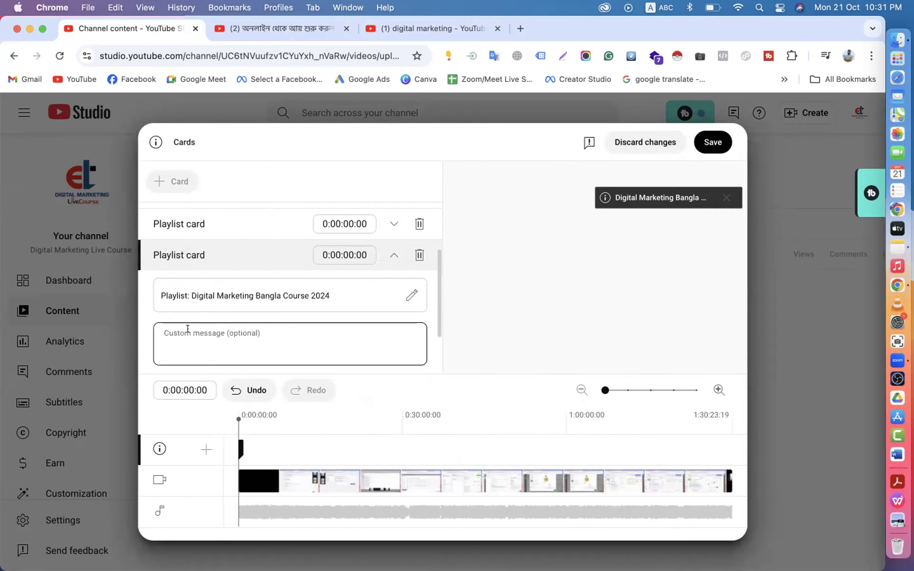
scroll(187, 327, "up", 3)
scroll(174, 267, "up", 1)
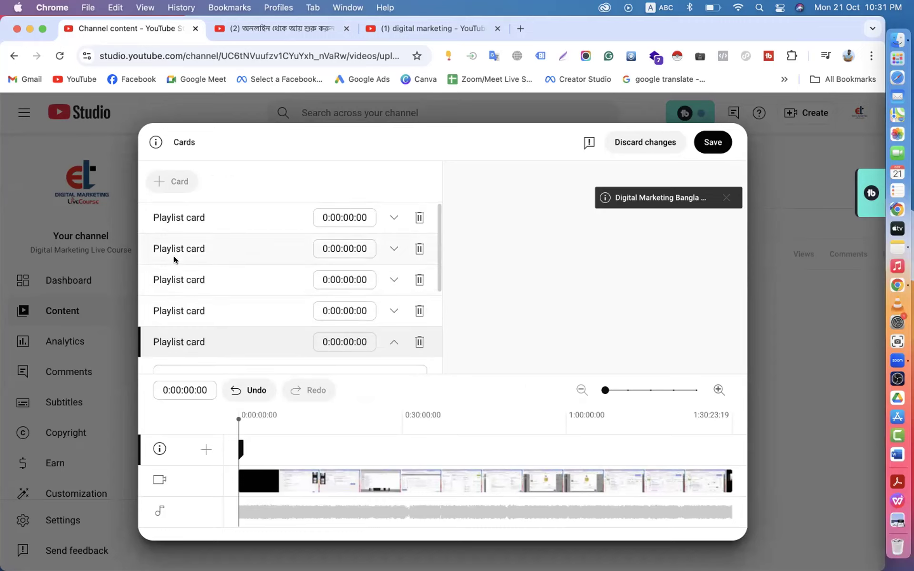
scroll(173, 259, "down", 3)
left_click(217, 313)
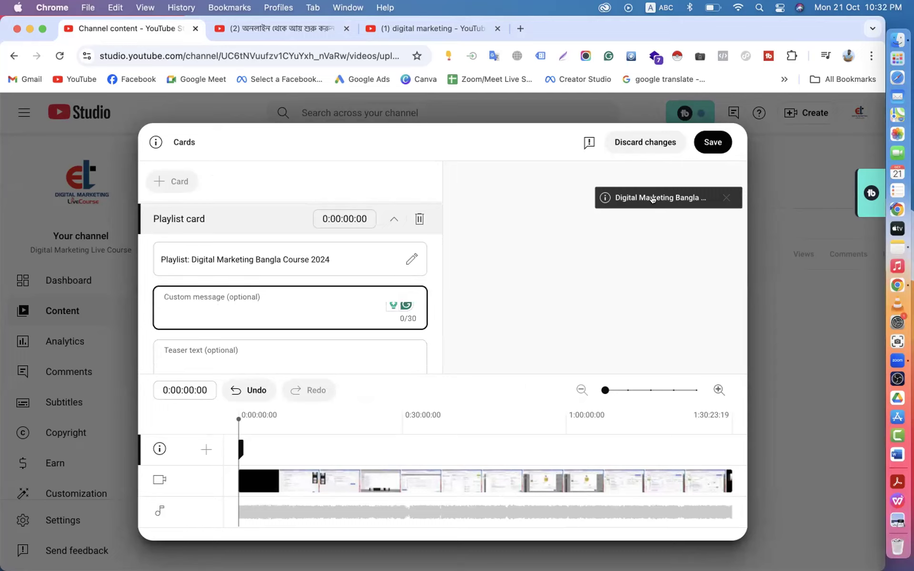
type("fvfvf")
left_click_drag(182, 310, 145, 309)
key("BackSpace")
scroll(258, 238, "up", 3)
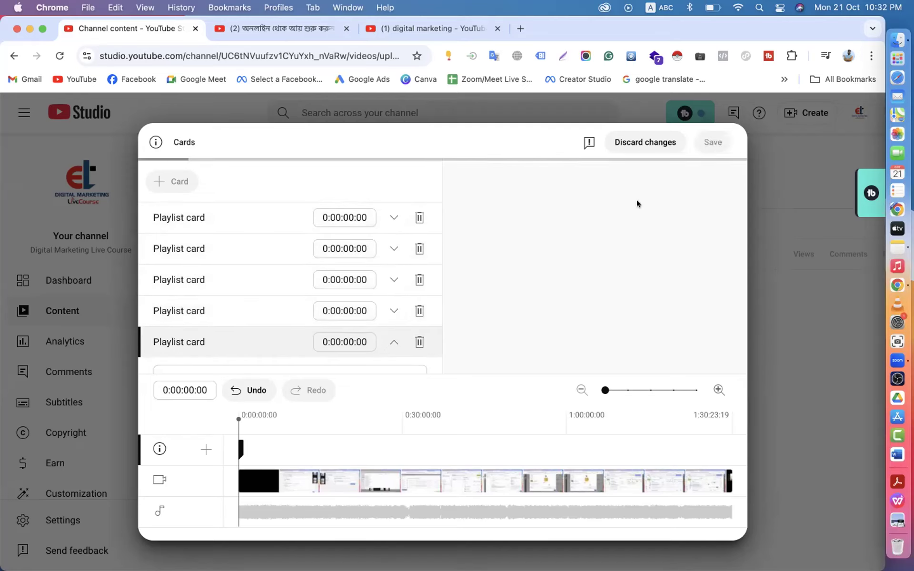
- Save the five playlist cards and switch to the Part-10 watch page
left_click(716, 139)
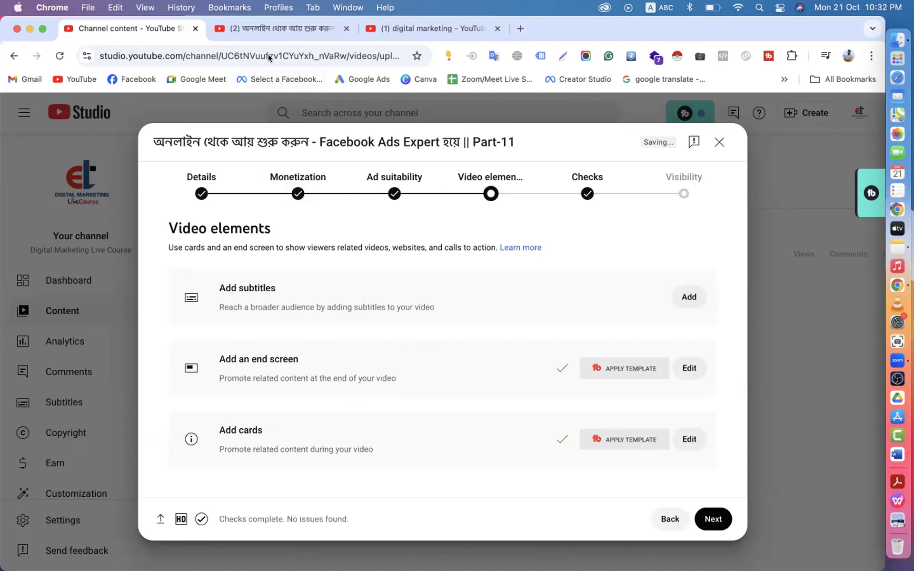
left_click(258, 28)
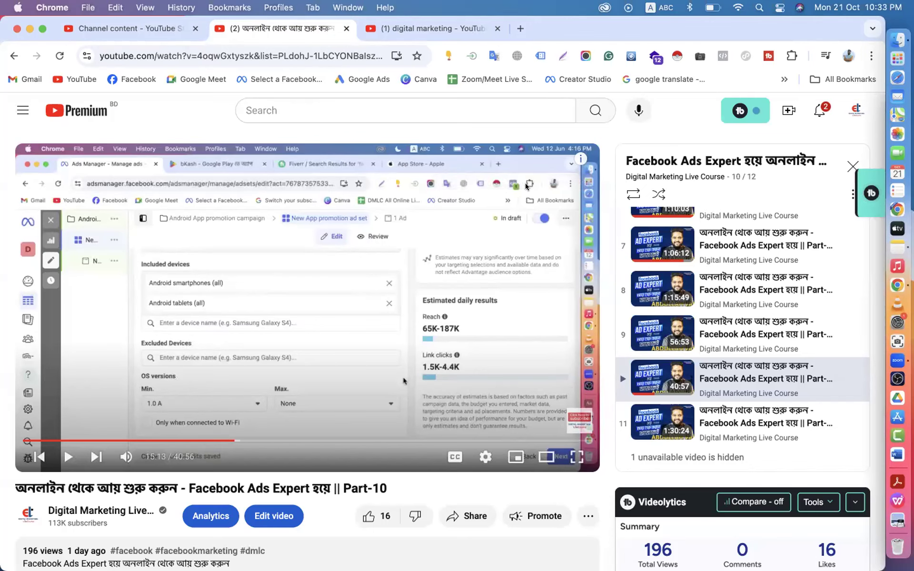
- Jump the Part-10 video to 35:13 of 40:56, then go back to YouTube Studio
scroll(524, 321, "down", 3)
mouse_move(579, 310)
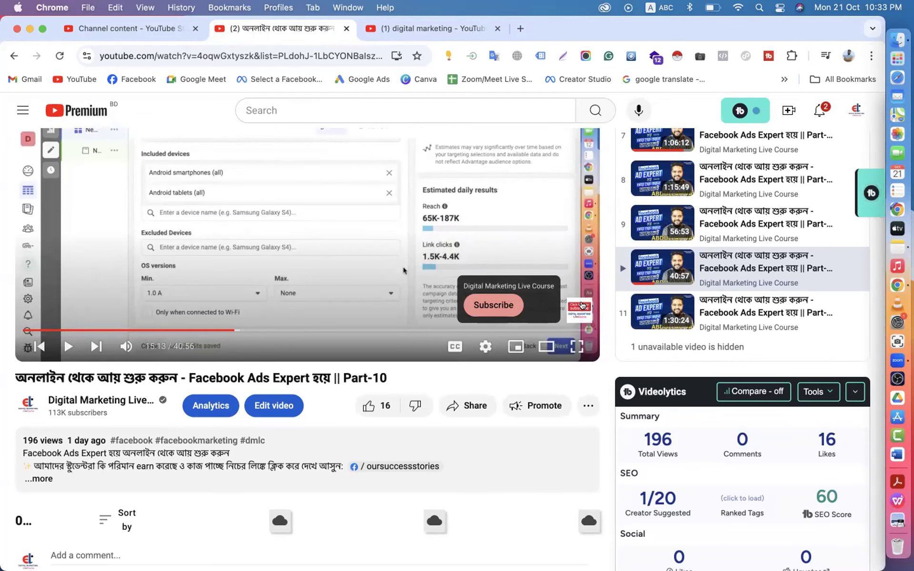
left_click(513, 330)
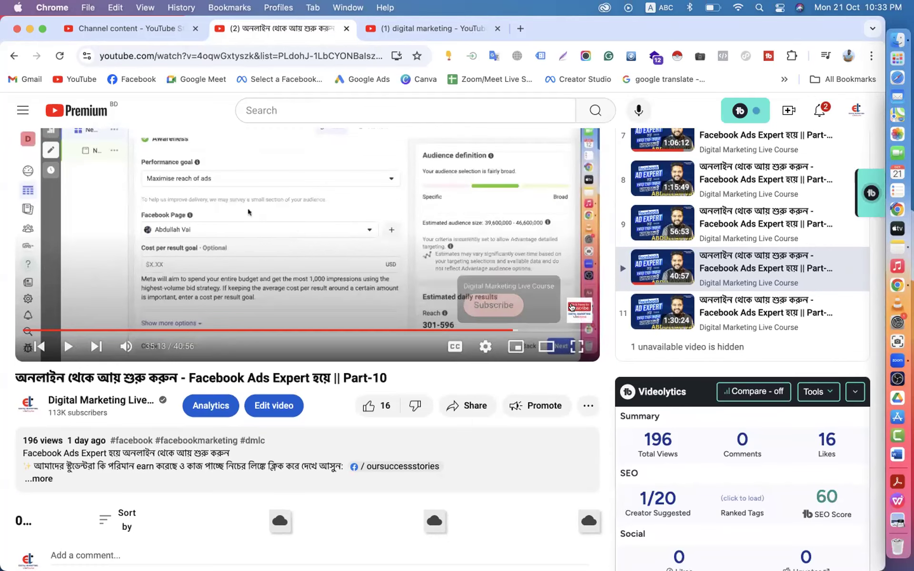
scroll(572, 307, "down", 4)
scroll(167, 255, "up", 6)
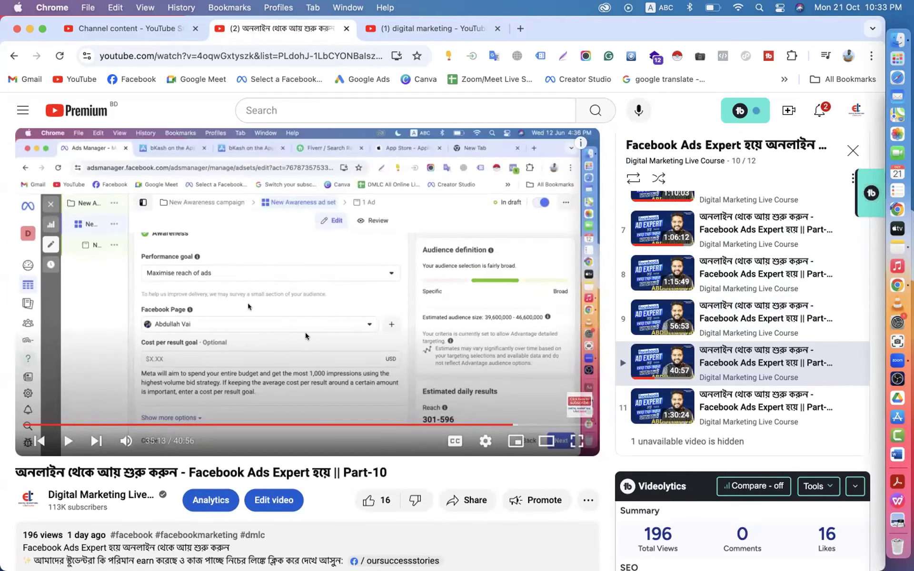
scroll(241, 234, "down", 5)
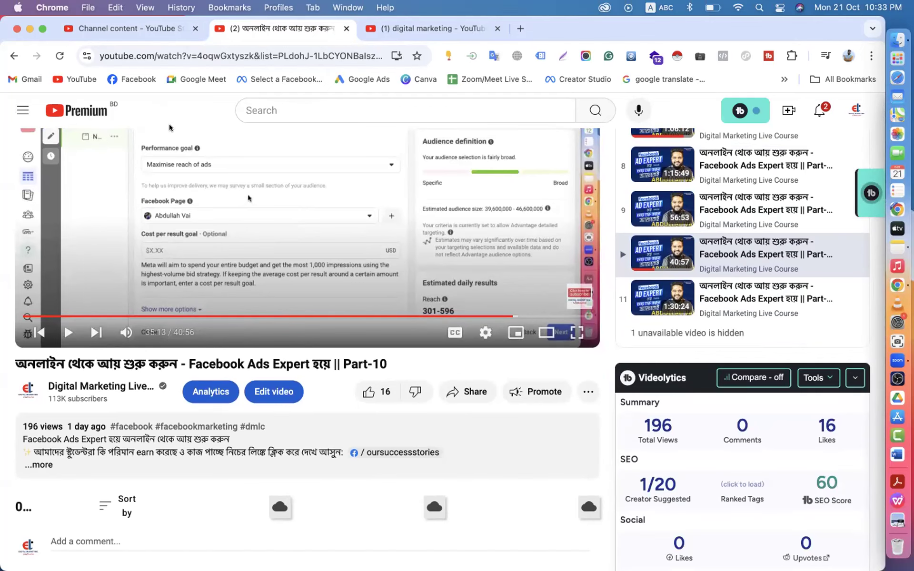
left_click(136, 30)
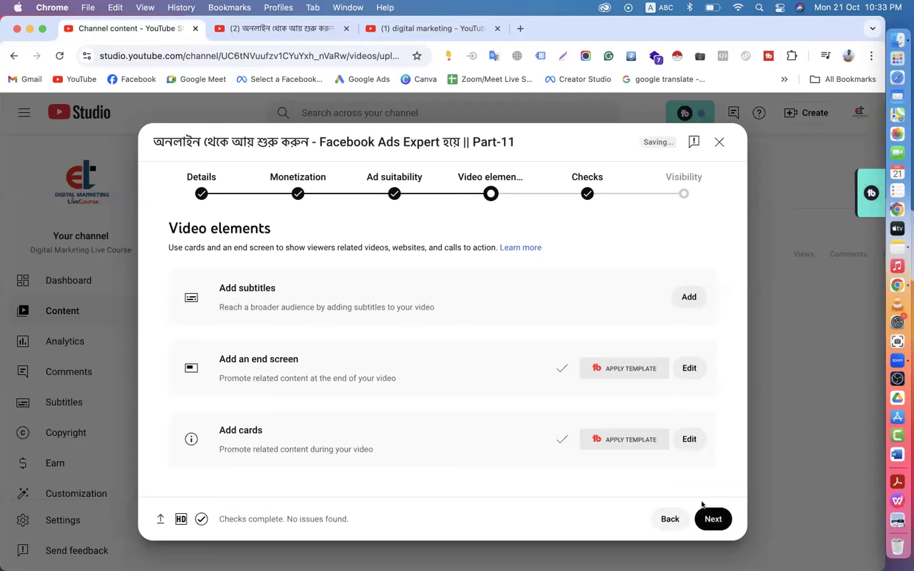
- Advance past Video elements and confirm the copyright check found no issues
left_click(715, 520)
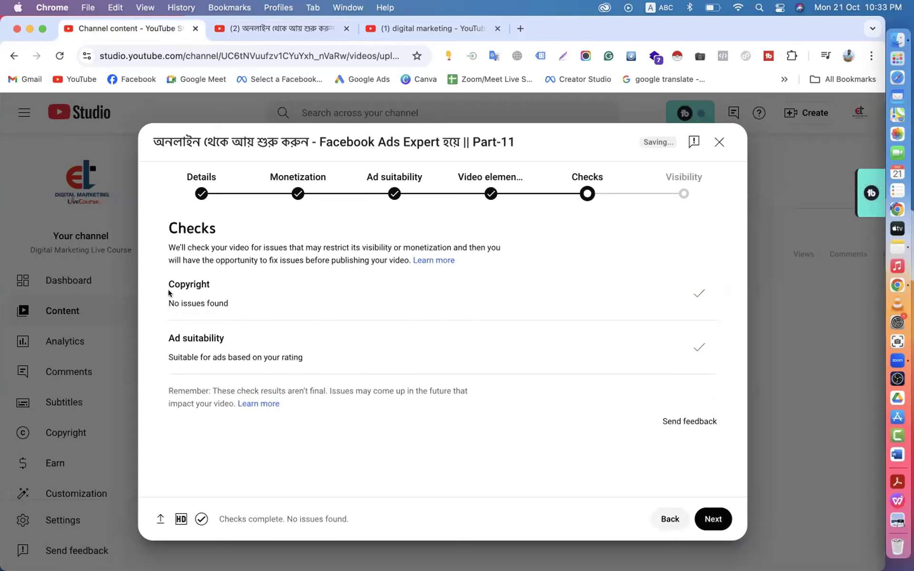
left_click_drag(276, 308, 168, 302)
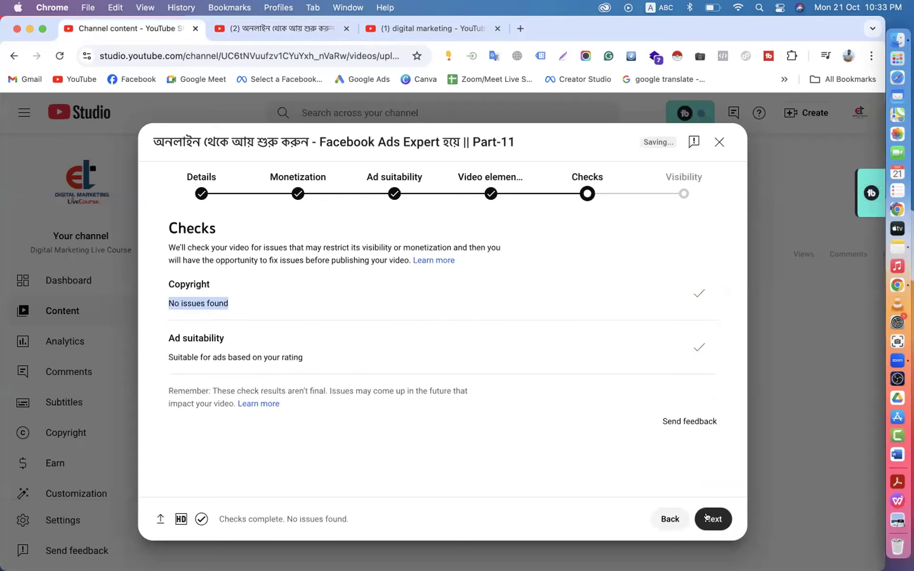
left_click(707, 518)
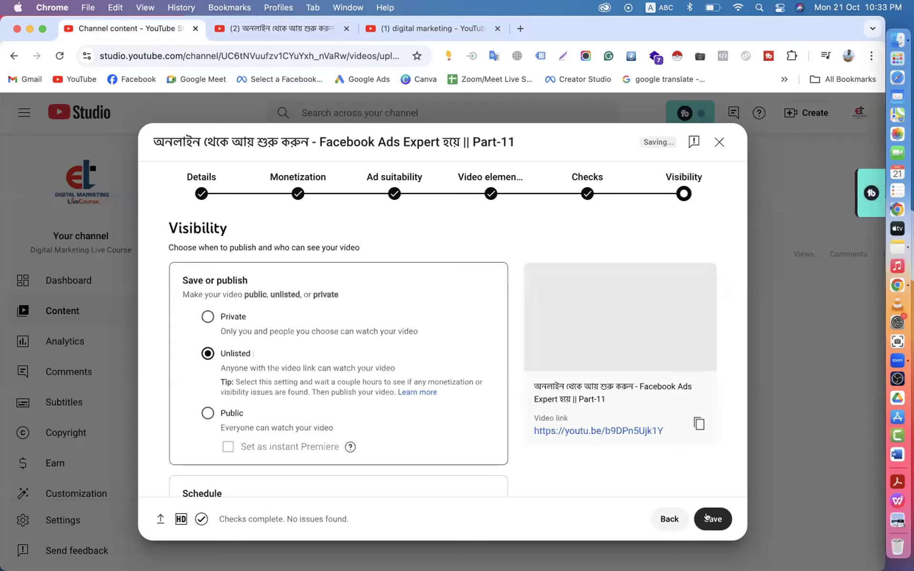
- Set Part-11's visibility to Public after briefly trying Private and Unlisted
left_click(202, 325)
left_click(209, 381)
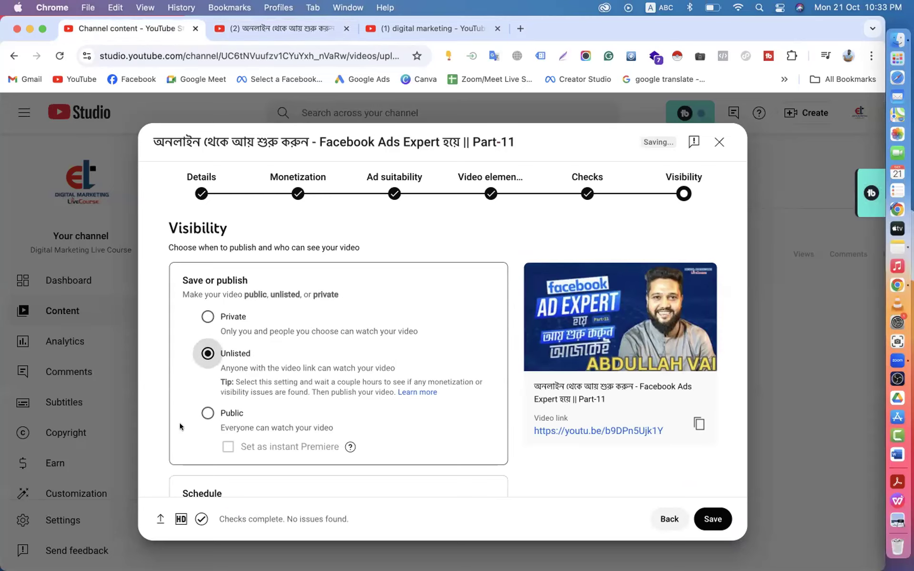
left_click(210, 410)
scroll(212, 406, "down", 2)
scroll(212, 406, "down", 1)
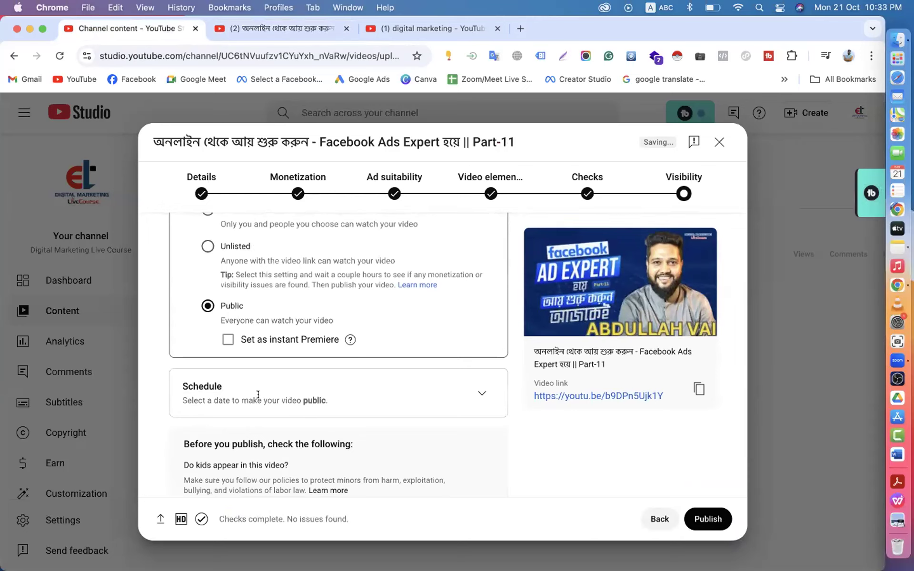
- Schedule the release for Oct 22, 2024 at 12:00 AM, keeping visibility Public
left_click(474, 393)
scroll(470, 390, "down", 1)
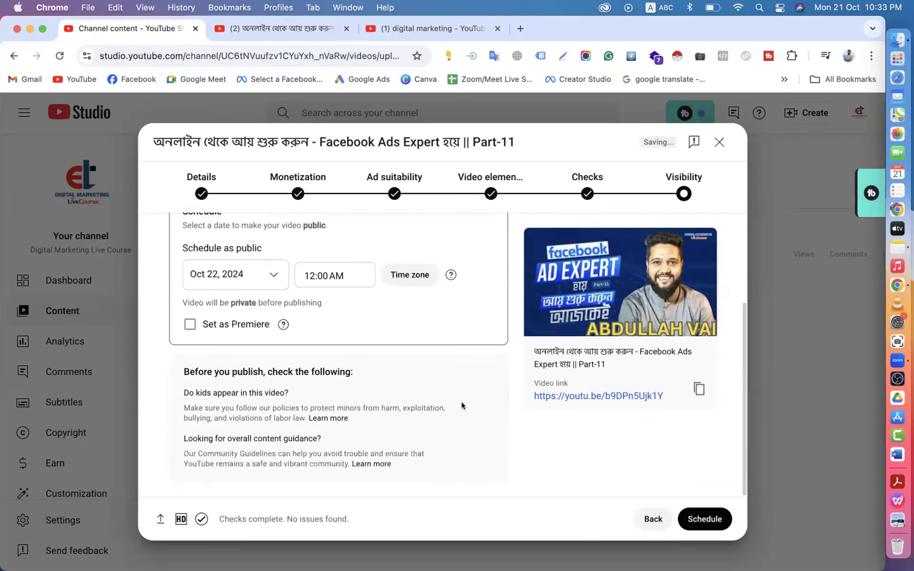
scroll(232, 271, "up", 2)
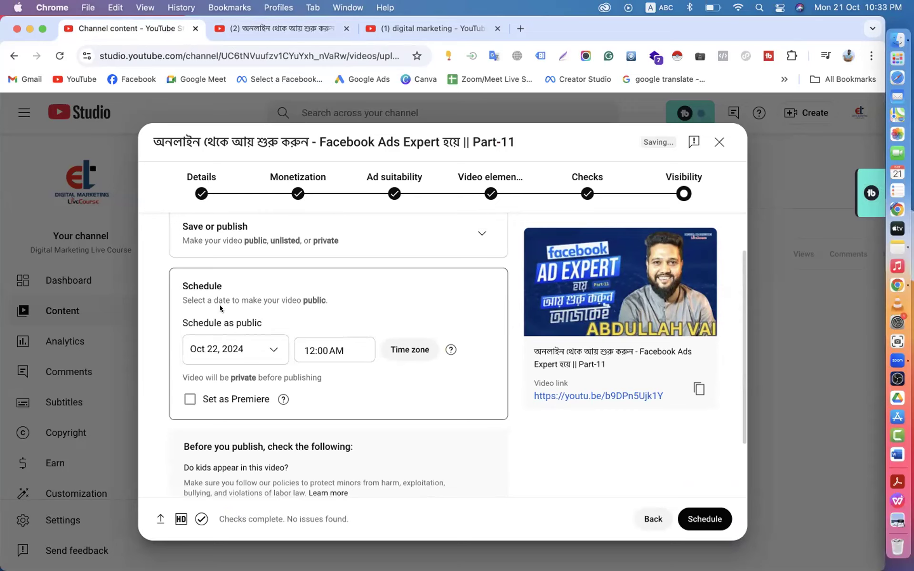
left_click(260, 348)
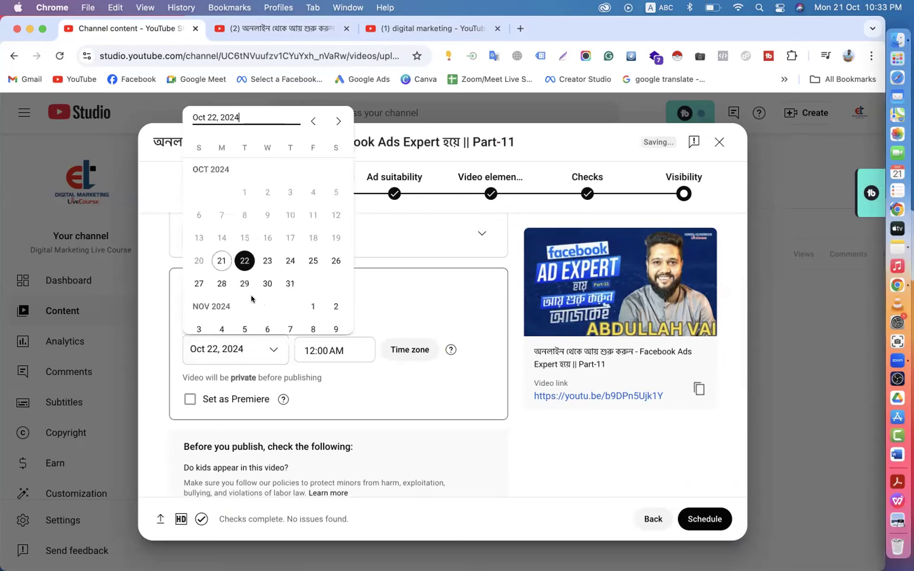
left_click(352, 372)
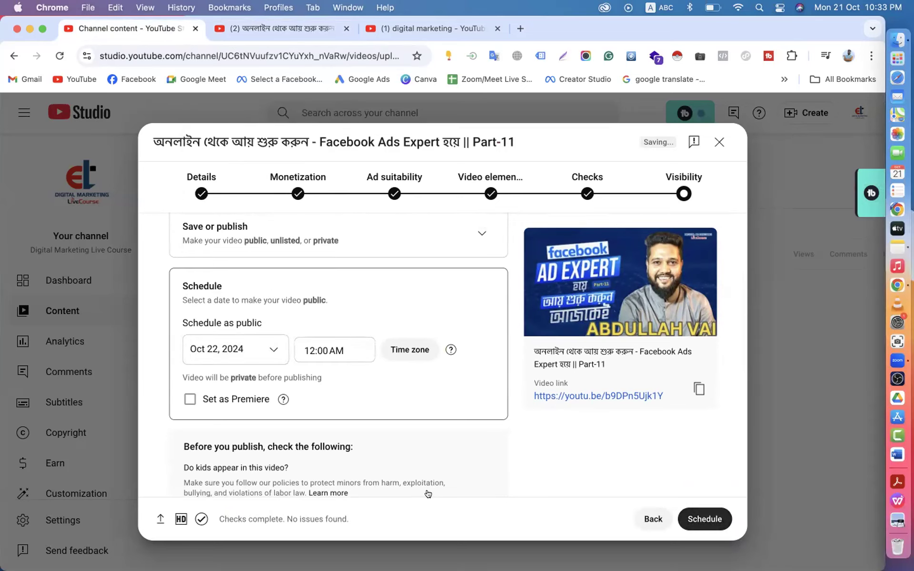
scroll(296, 429, "down", 3)
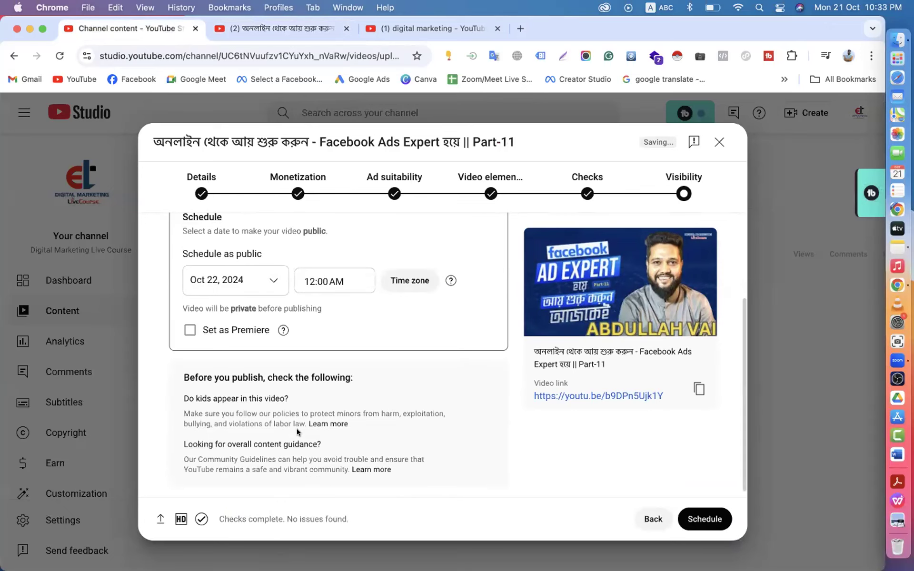
scroll(296, 428, "up", 5)
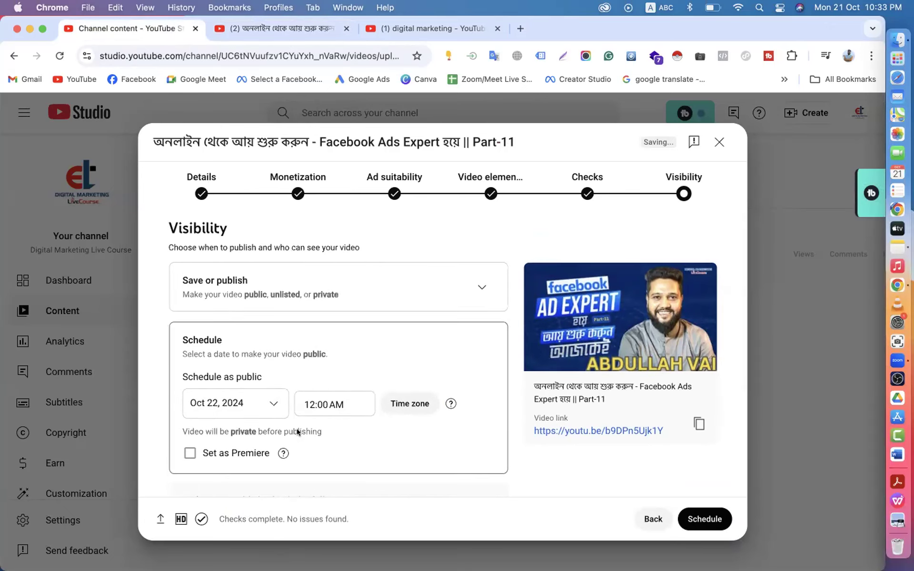
left_click(481, 288)
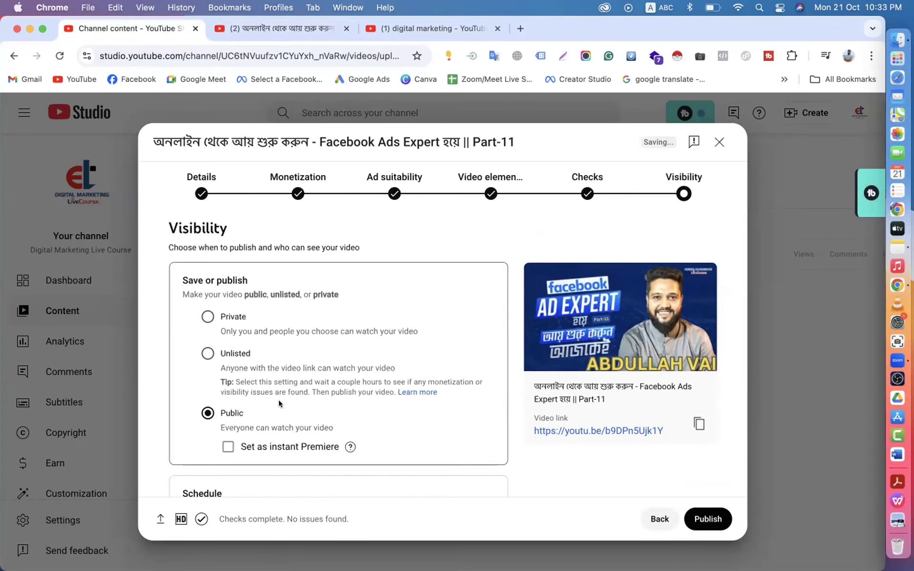
scroll(278, 404, "down", 3)
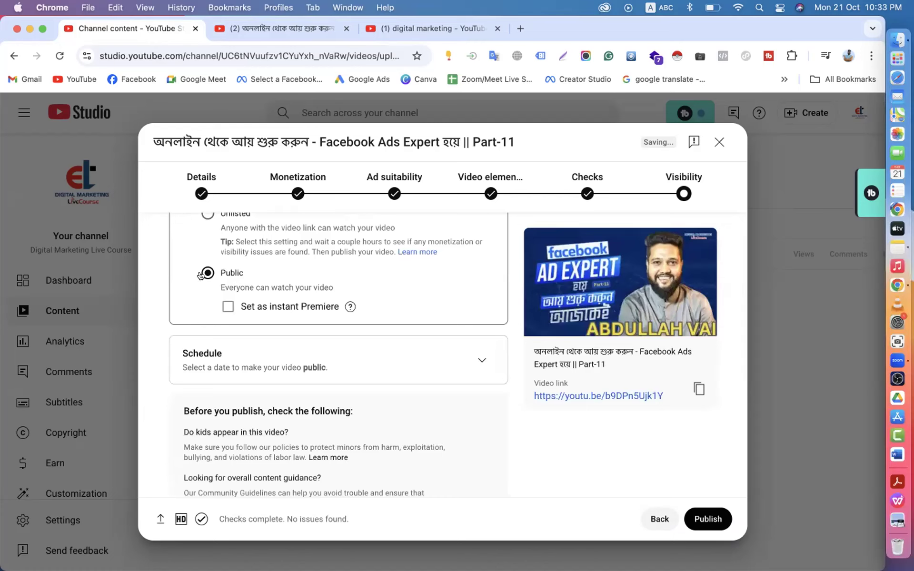
left_click(482, 358)
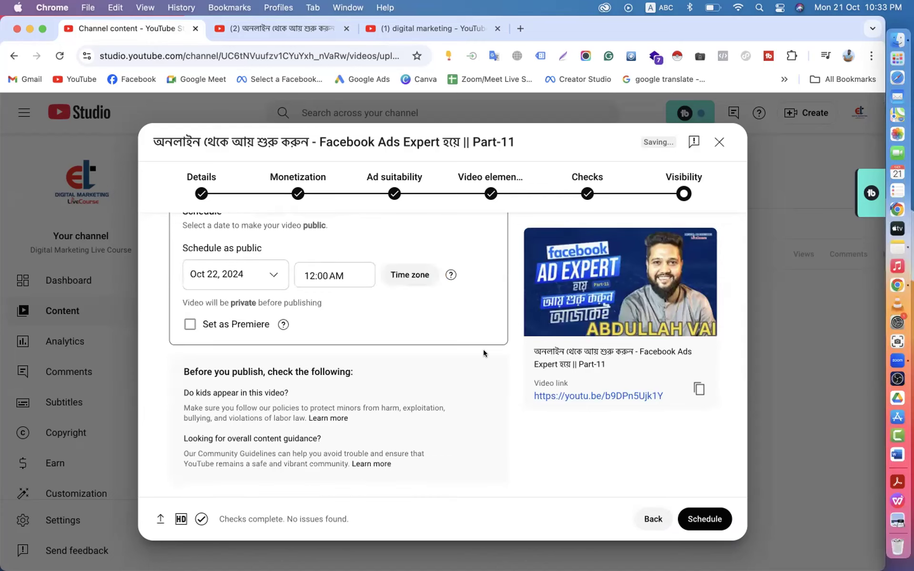
scroll(484, 350, "up", 3)
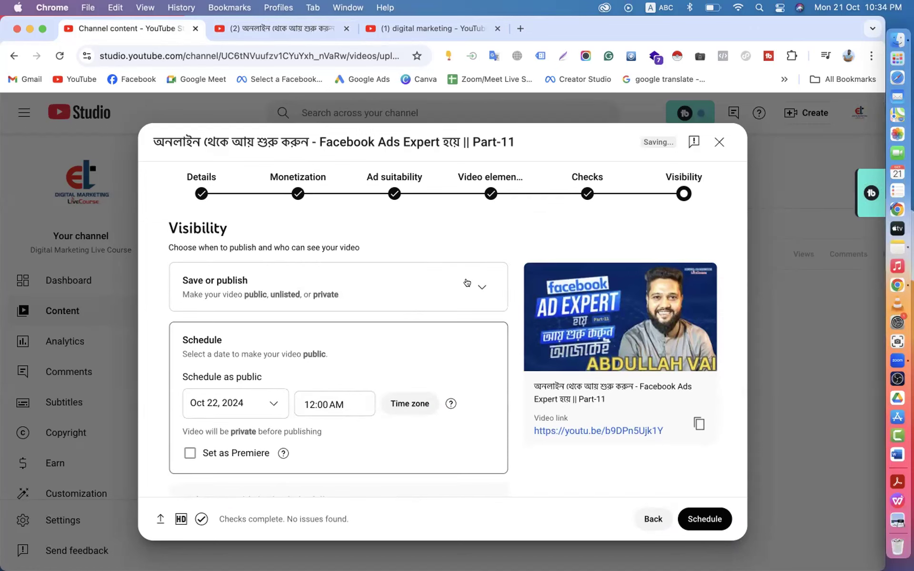
left_click(469, 282)
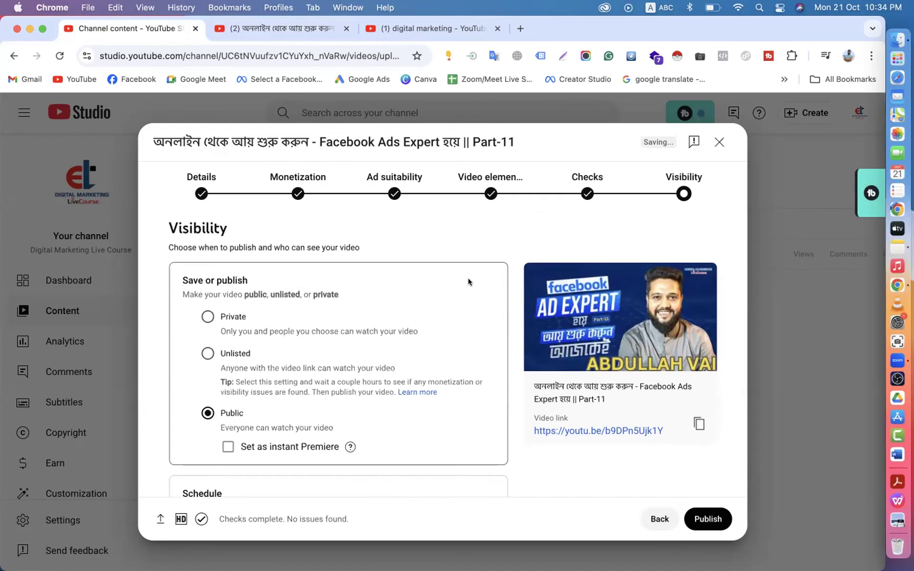
left_click(203, 358)
left_click(204, 409)
scroll(316, 388, "down", 2)
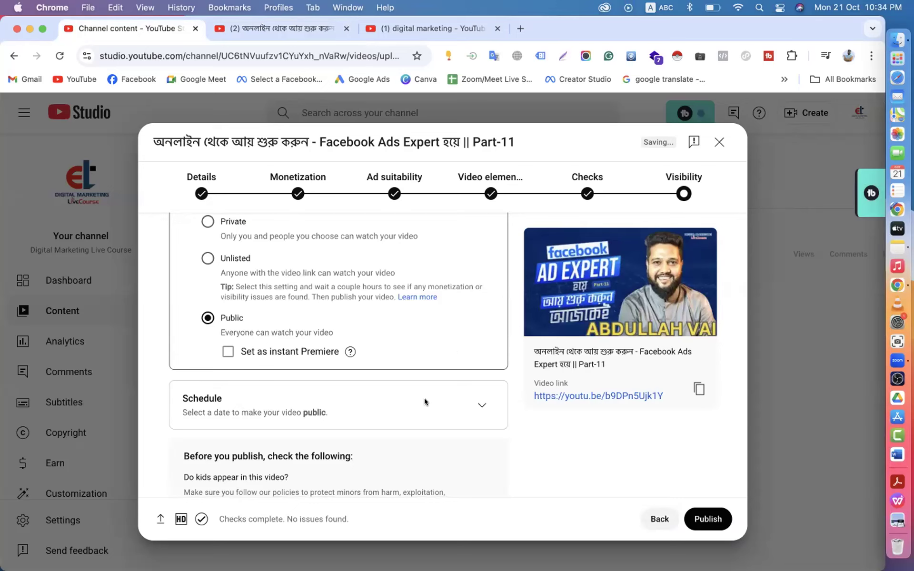
- Toggle Set as Premiere on and off, leaving the scheduled release without a premiere
left_click(481, 403)
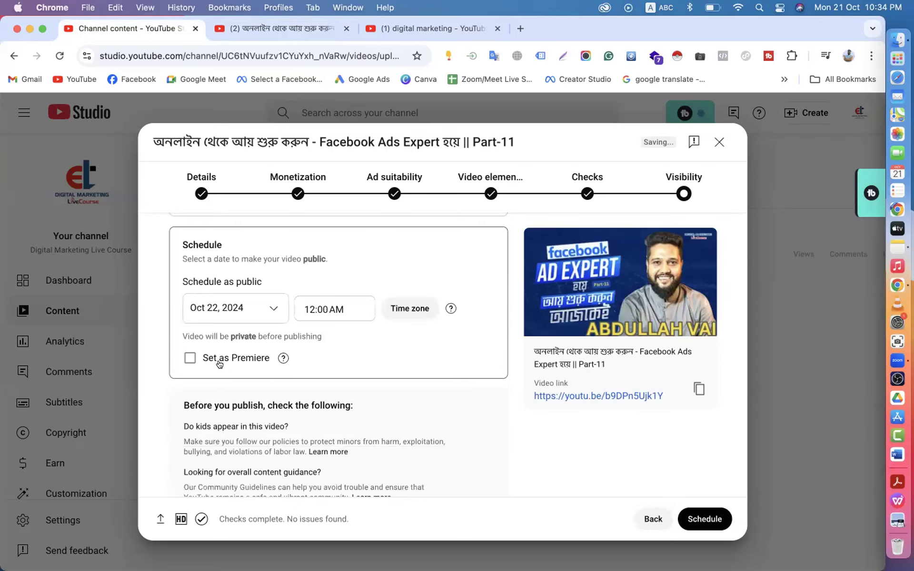
left_click(189, 359)
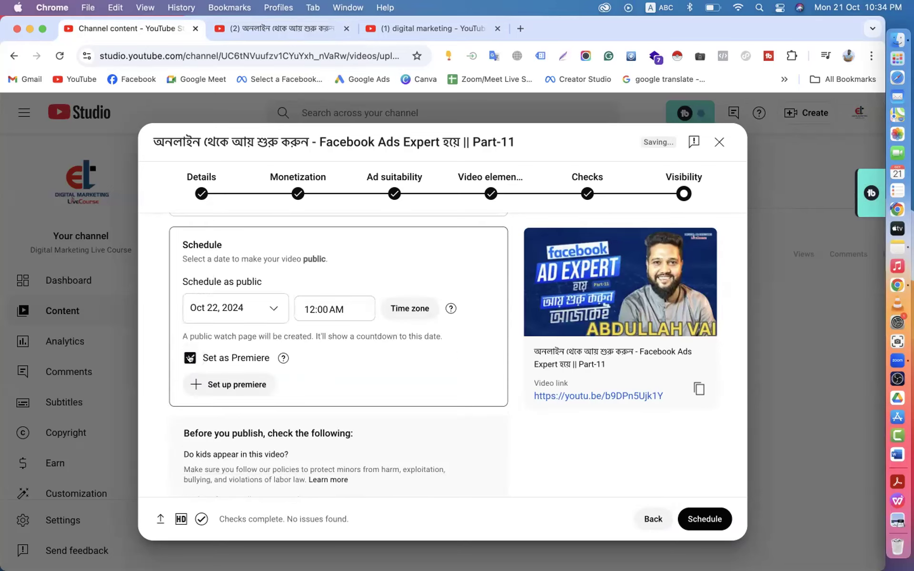
left_click(190, 359)
scroll(190, 352, "up", 3)
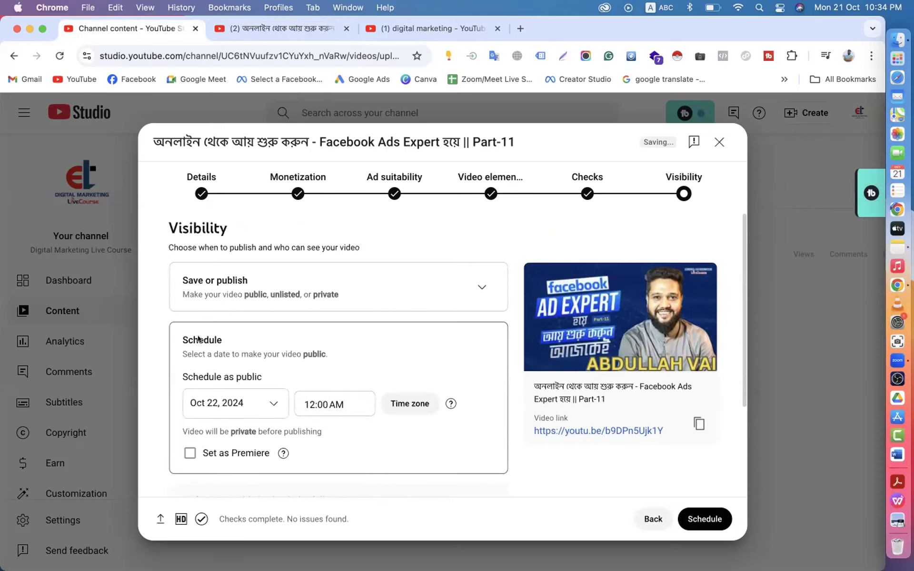
left_click(480, 285)
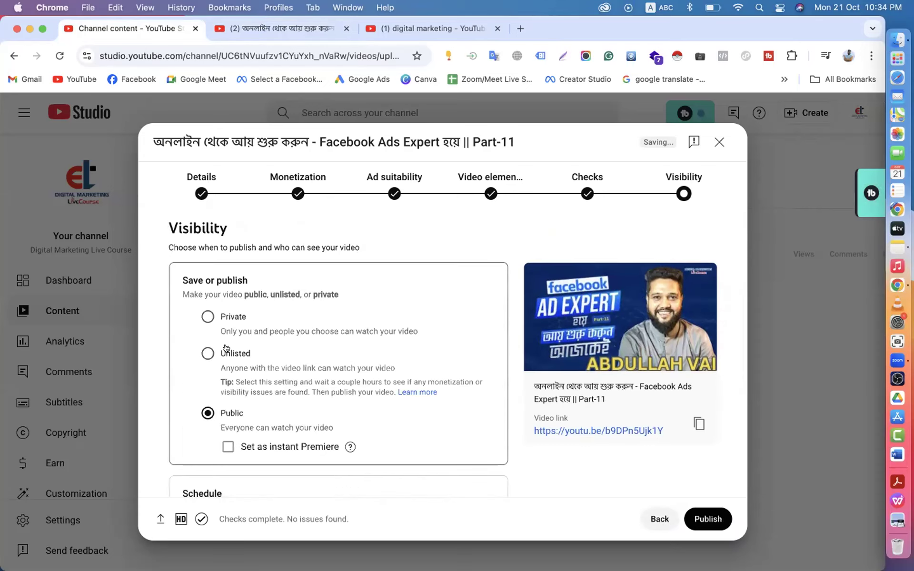
scroll(214, 339, "down", 3)
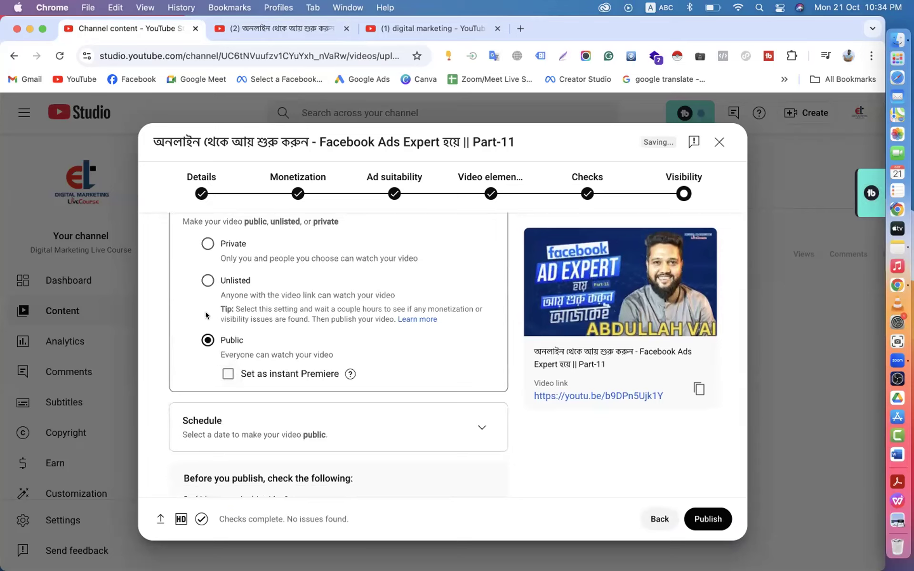
left_click(479, 427)
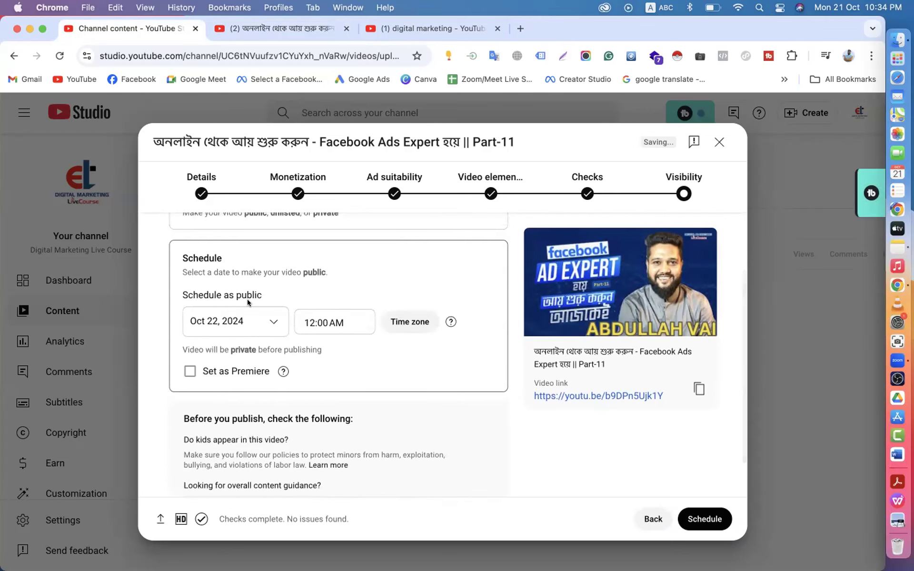
scroll(247, 299, "up", 3)
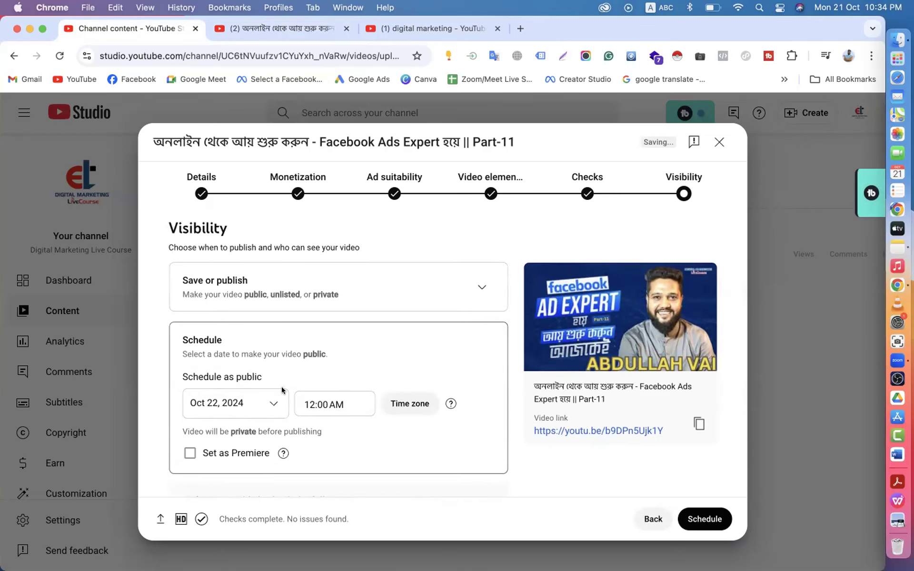
left_click(189, 453)
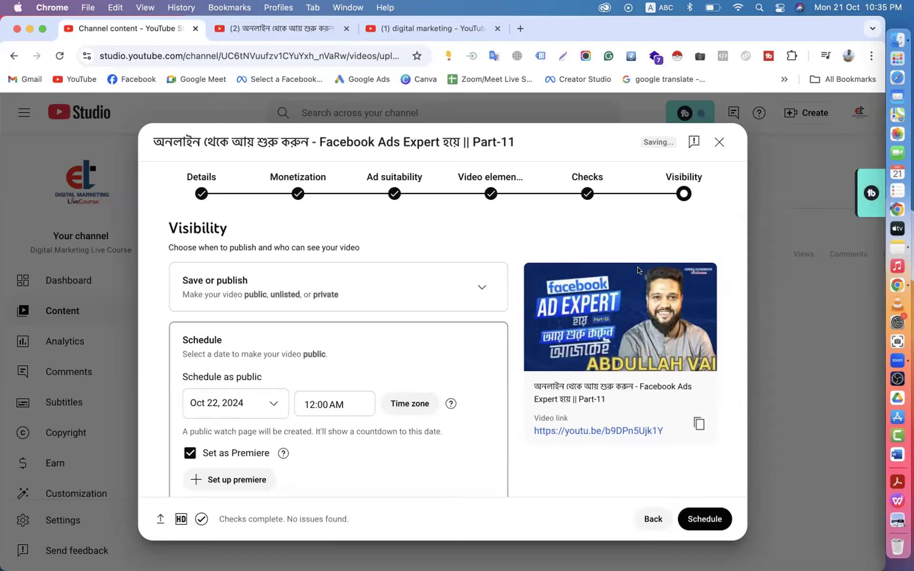
left_click(186, 450)
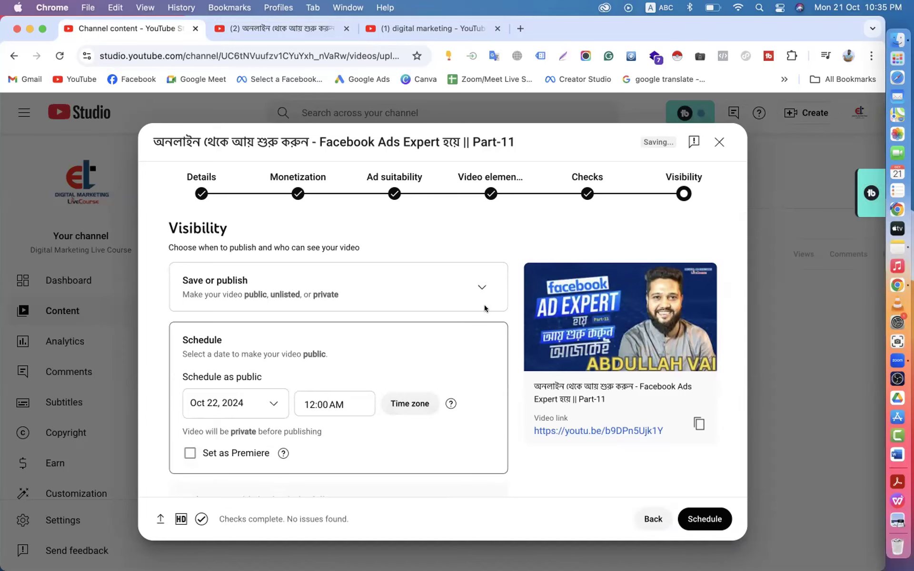
- Set Part-11 to publish now as Public, toggling instant premiere on and off
left_click(481, 288)
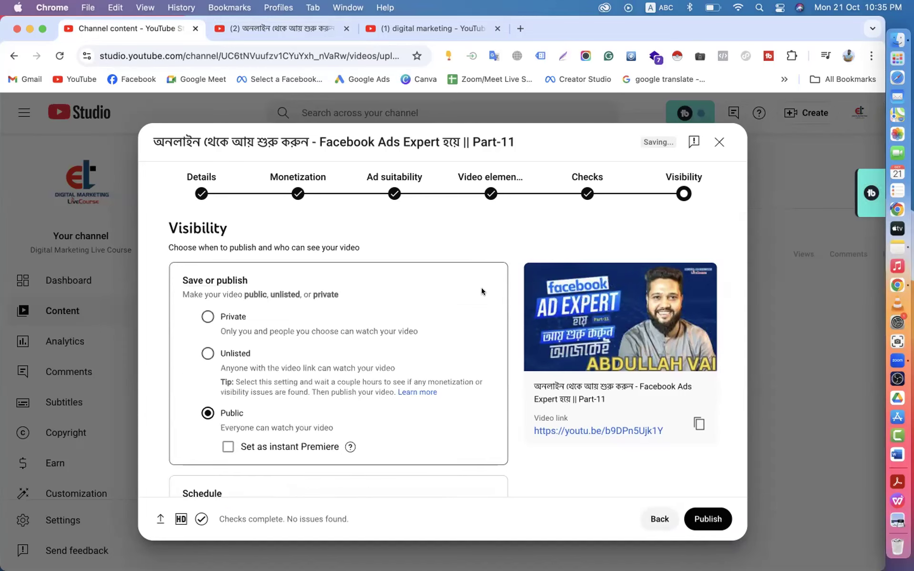
scroll(482, 292, "down", 4)
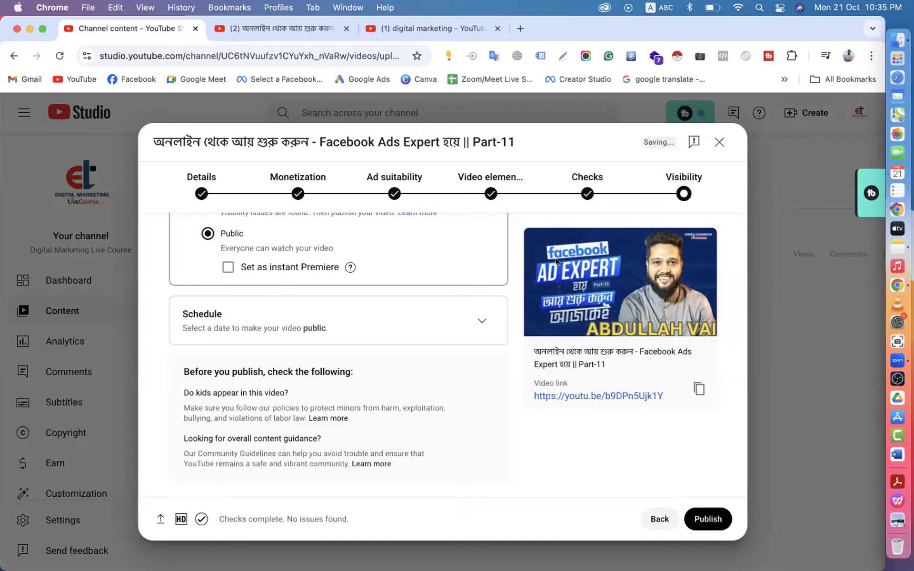
left_click(228, 267)
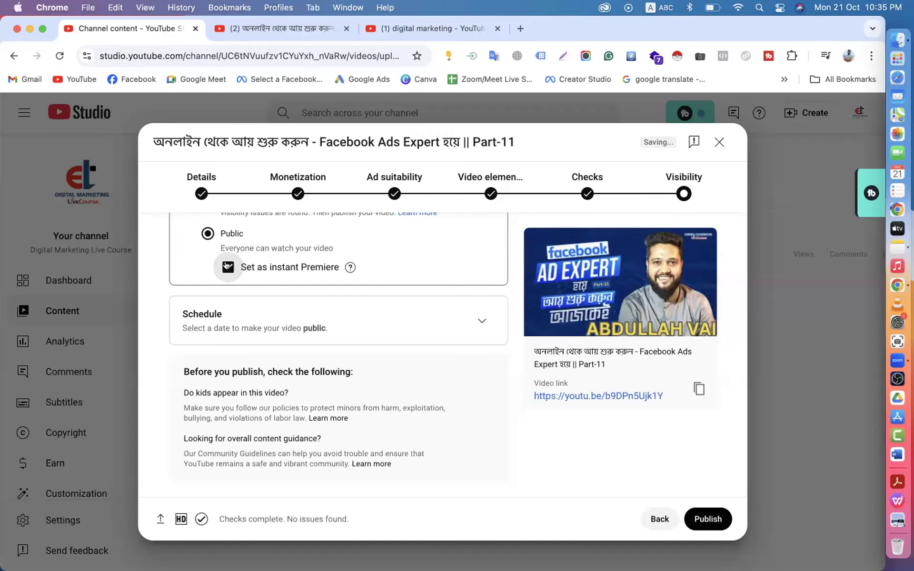
left_click(228, 267)
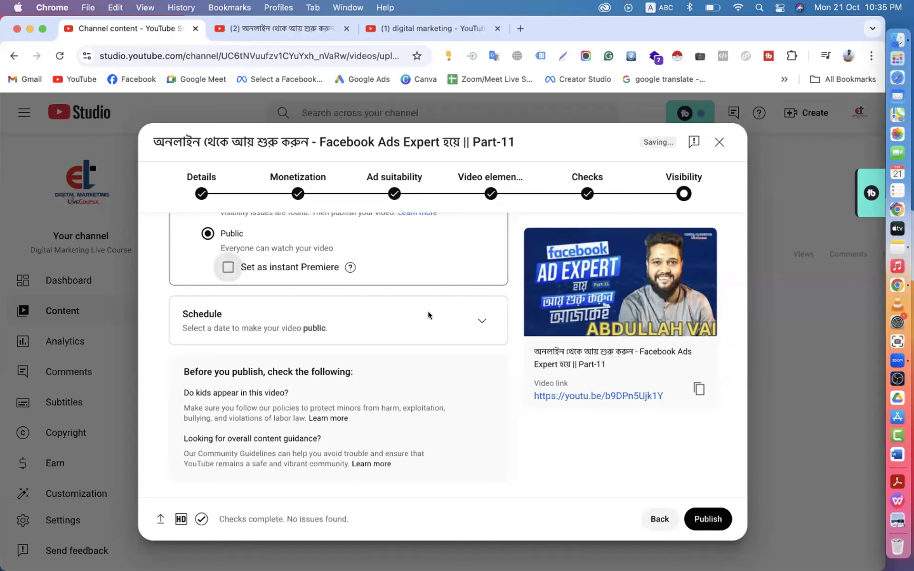
left_click(481, 321)
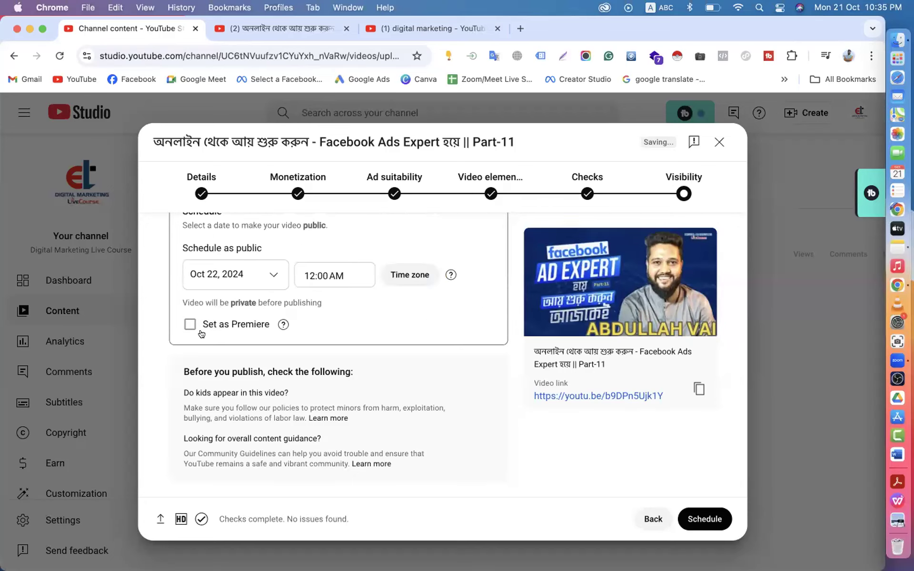
scroll(401, 302, "up", 3)
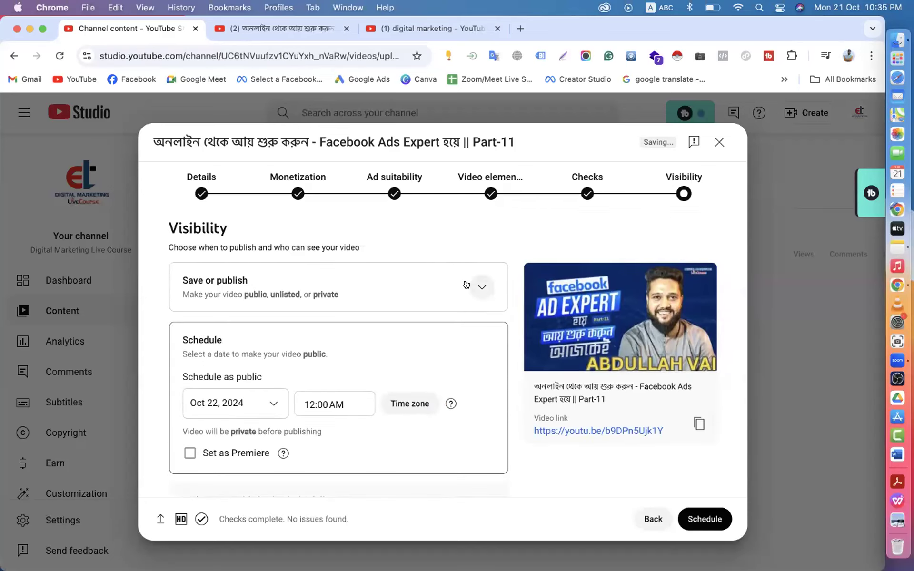
left_click(463, 285)
left_click(207, 354)
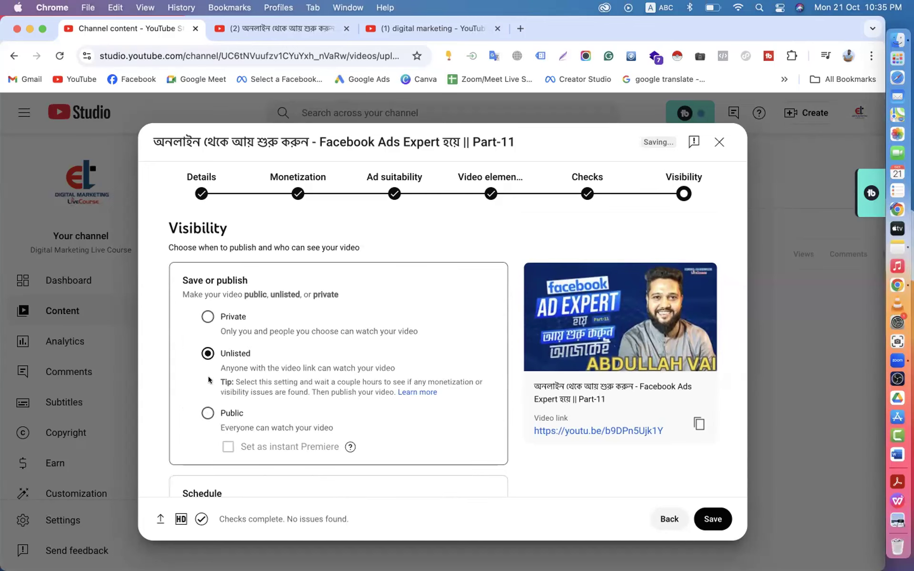
left_click(208, 413)
scroll(285, 371, "down", 2)
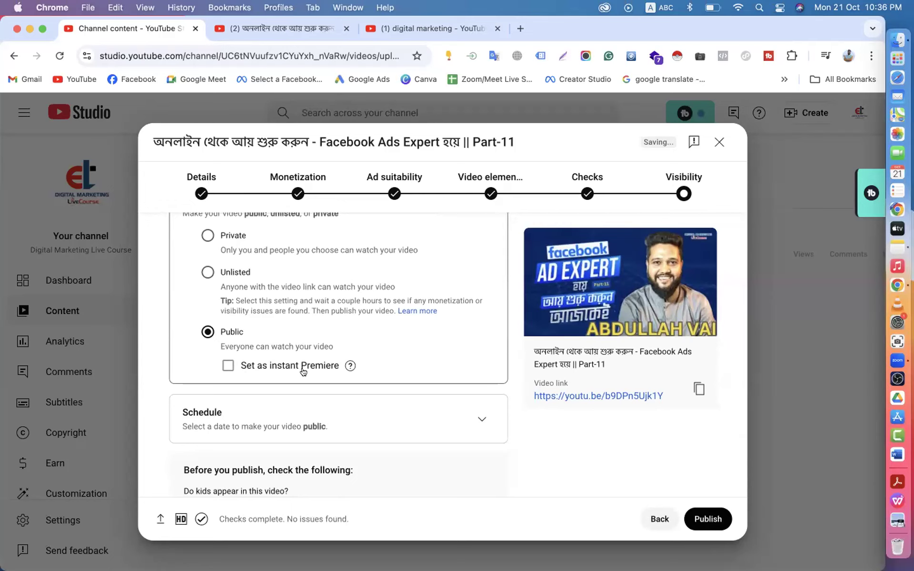
- Briefly try scheduling, then switch back to Public and publish Part-11 immediately
left_click(474, 419)
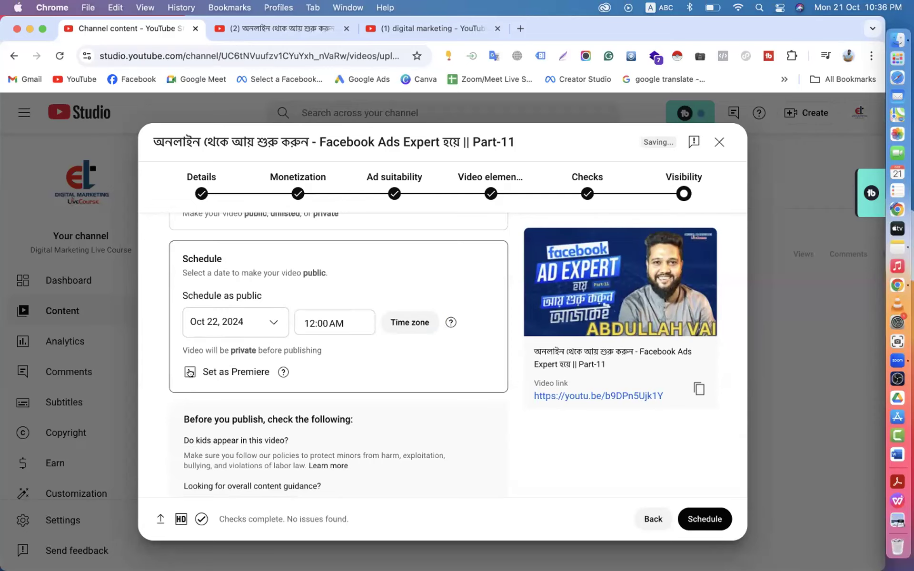
scroll(347, 429, "up", 3)
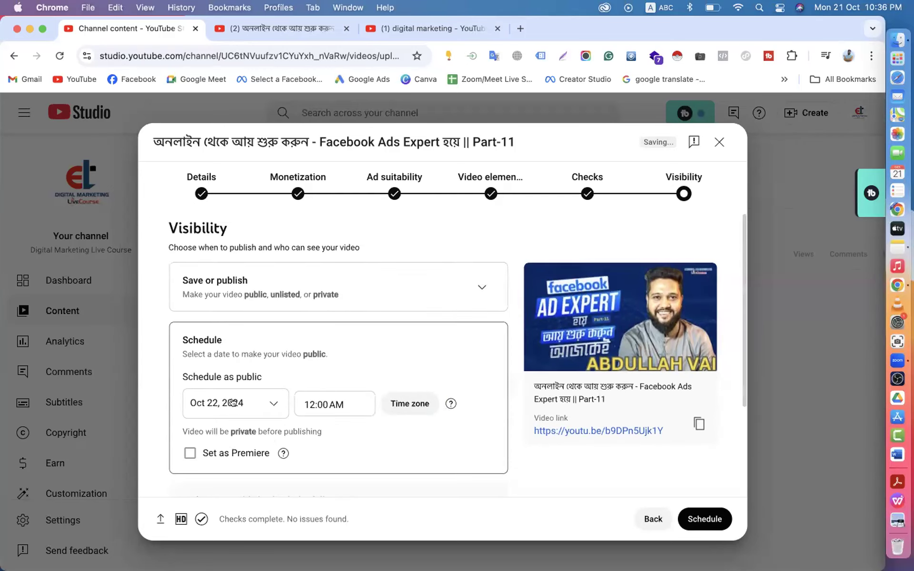
left_click(481, 286)
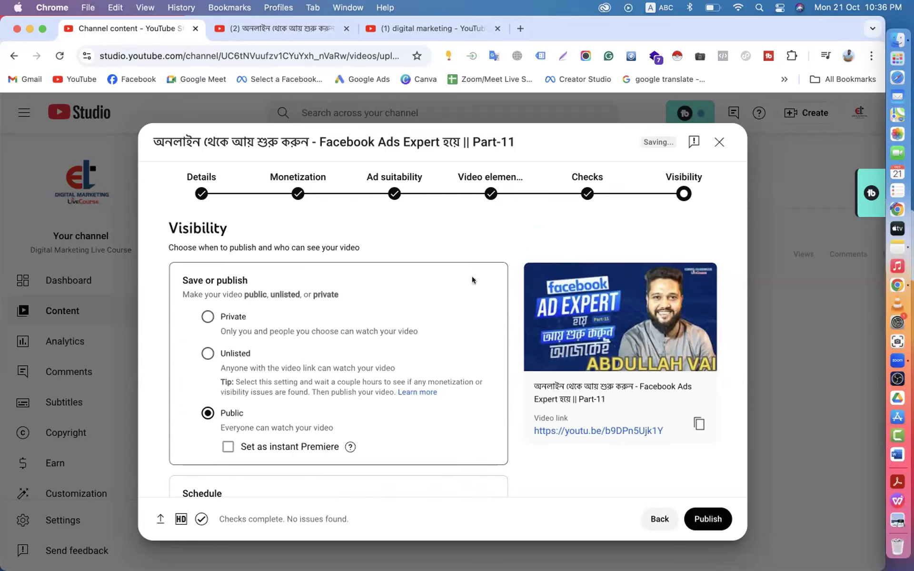
scroll(472, 276, "down", 4)
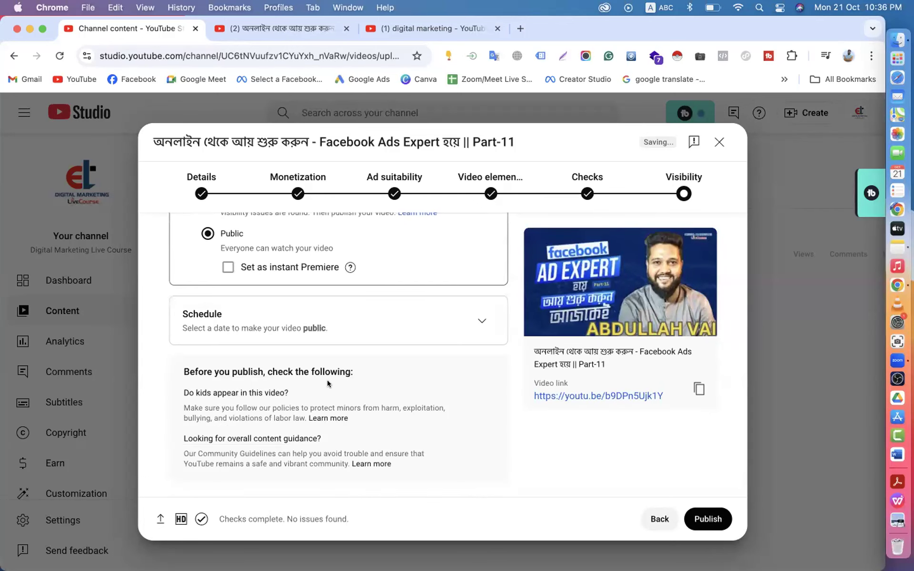
scroll(410, 433, "up", 4)
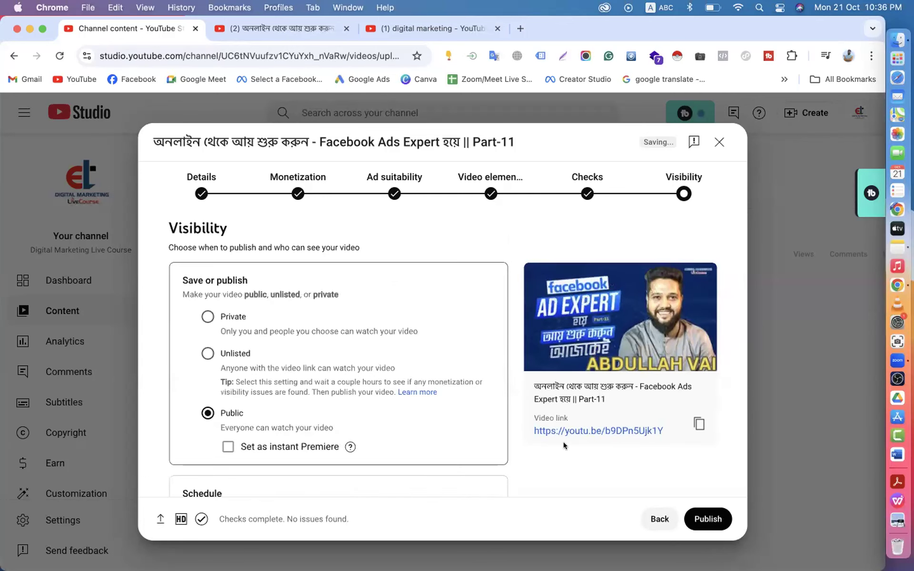
left_click(708, 515)
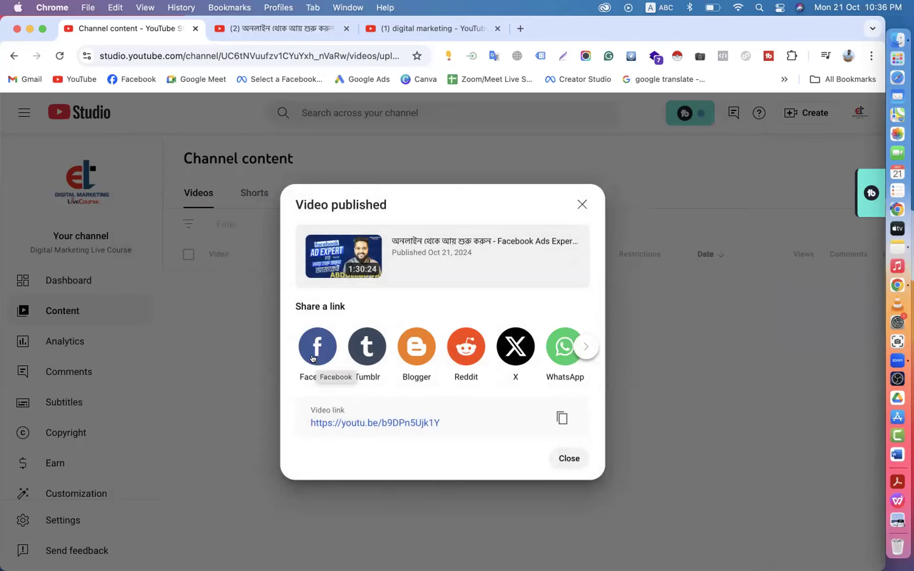
- Share the published Part-11 link to Facebook from the Video published dialog
left_click(313, 358)
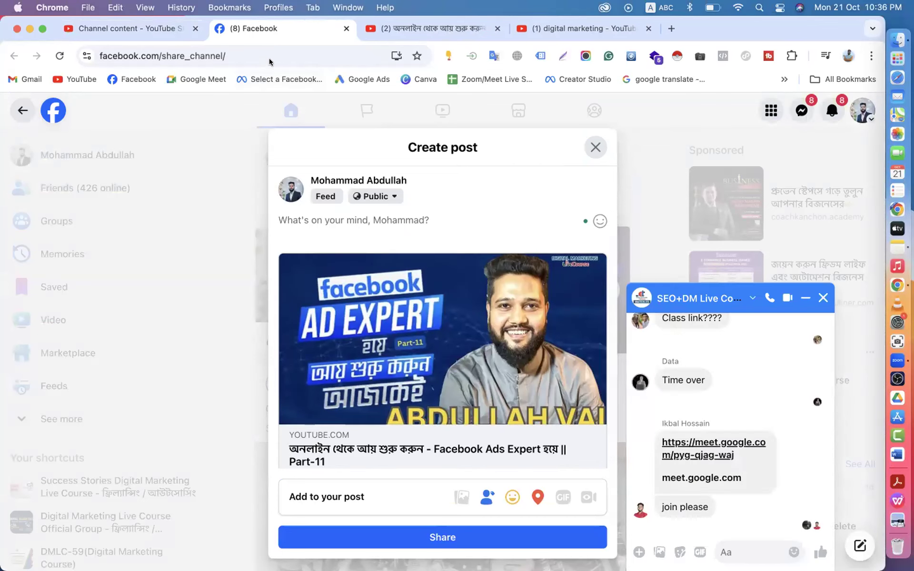
- Go back to YouTube Studio and close the Part-11 Video published notice
left_click(144, 29)
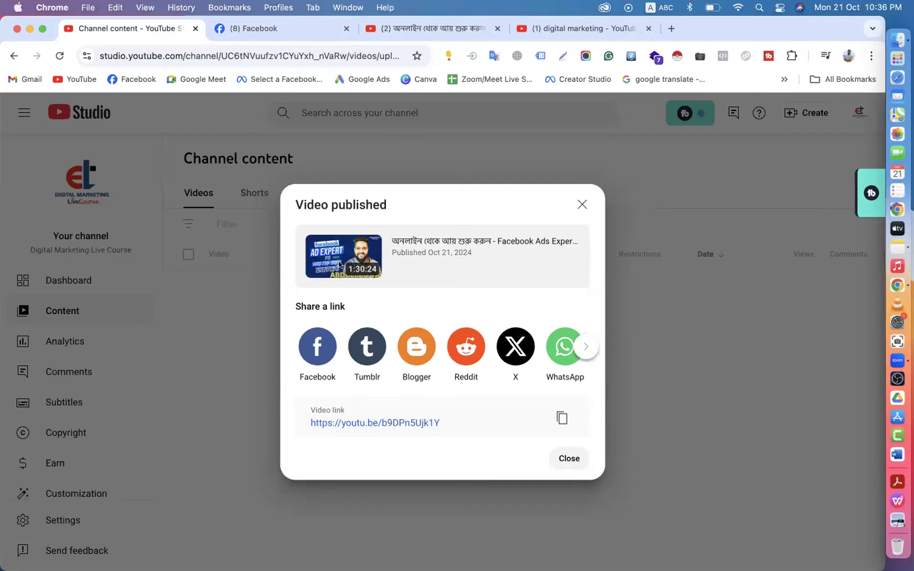
left_click(582, 204)
- Switch to the YouTube tab playing Part-10 and browse its page
left_click(421, 28)
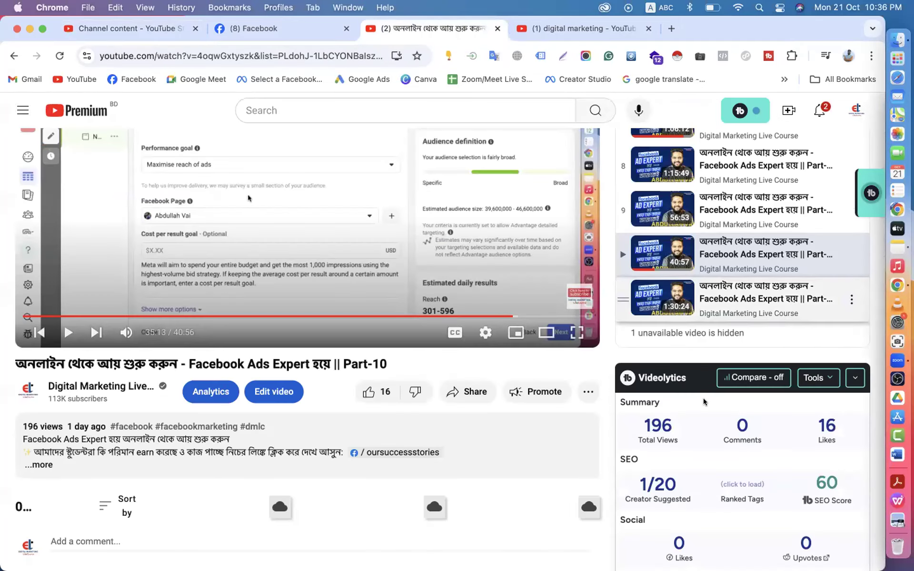
scroll(704, 376, "down", 7)
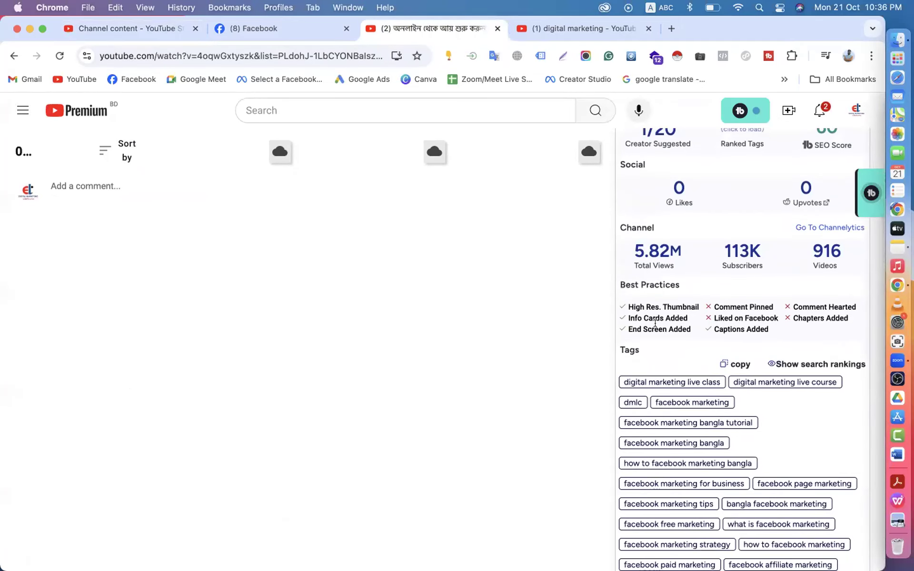
left_click_drag(713, 313, 782, 318)
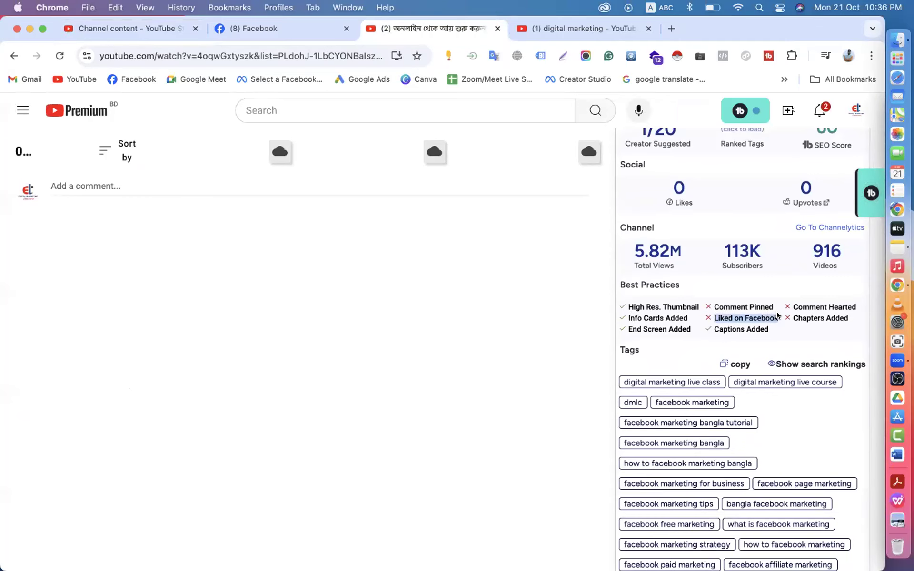
scroll(775, 316, "up", 6)
scroll(775, 316, "up", 2)
scroll(737, 227, "up", 7)
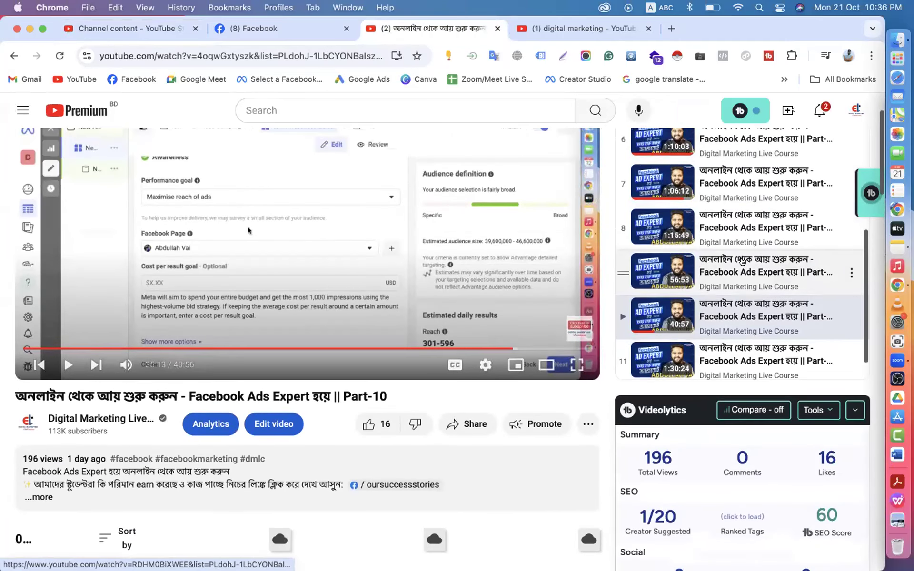
- Play Part-01 from the playlist and look over its comments and Videolytics stats
left_click(729, 233)
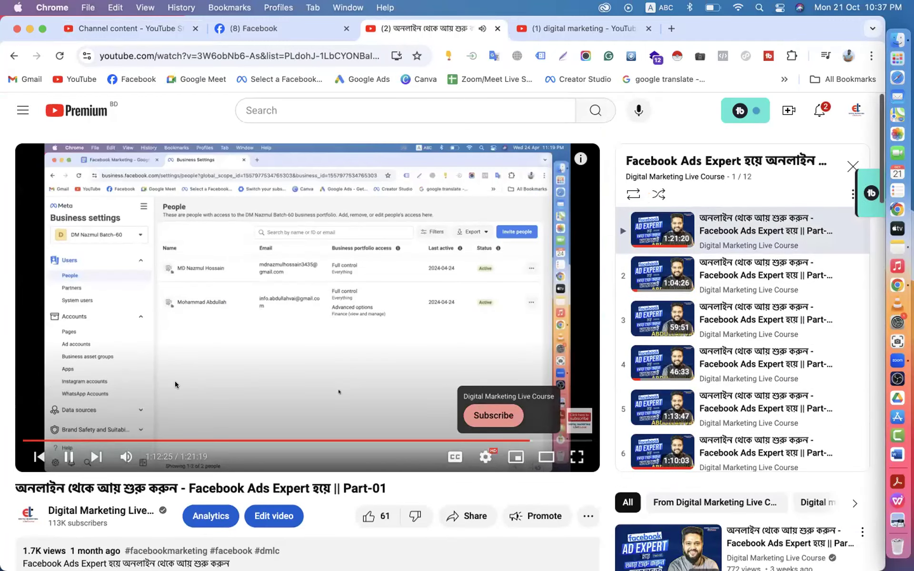
scroll(717, 394, "down", 5)
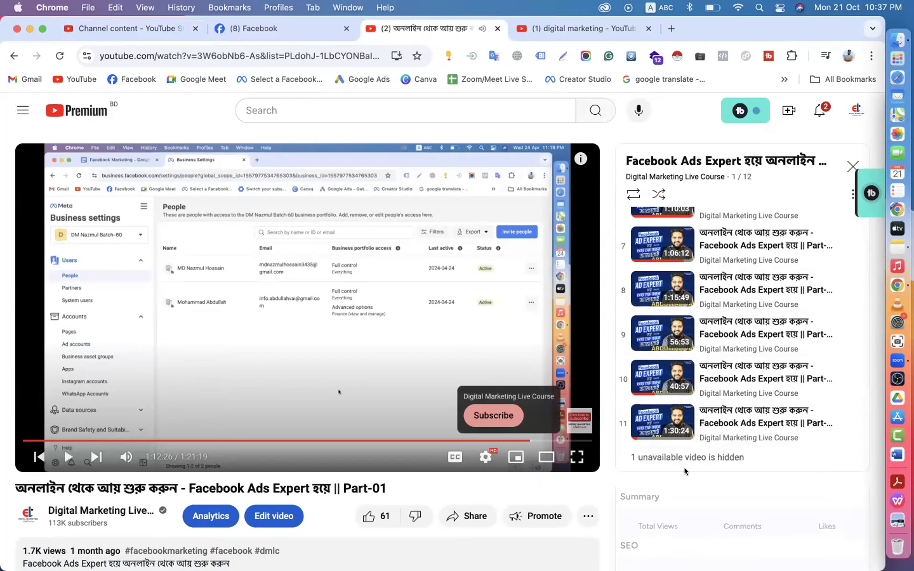
scroll(676, 483, "down", 10)
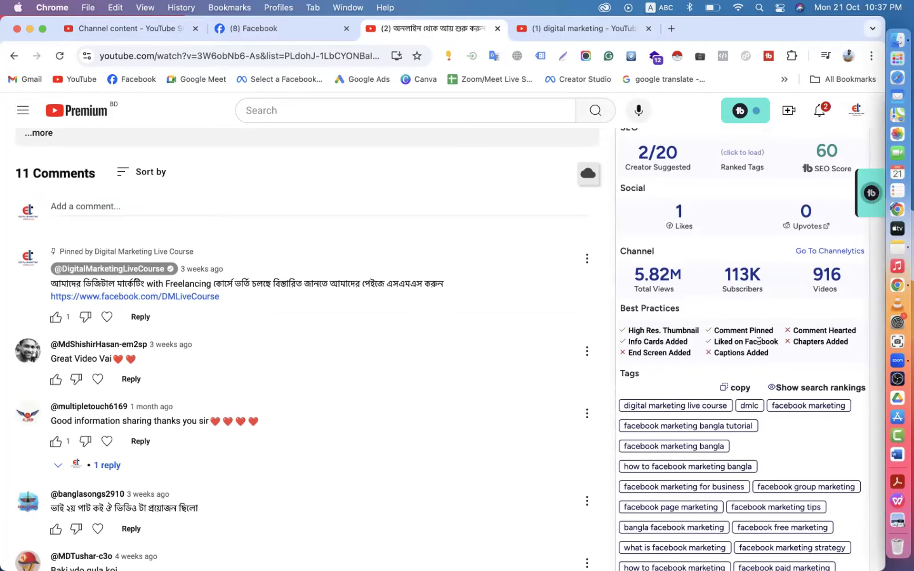
scroll(532, 348, "up", 10)
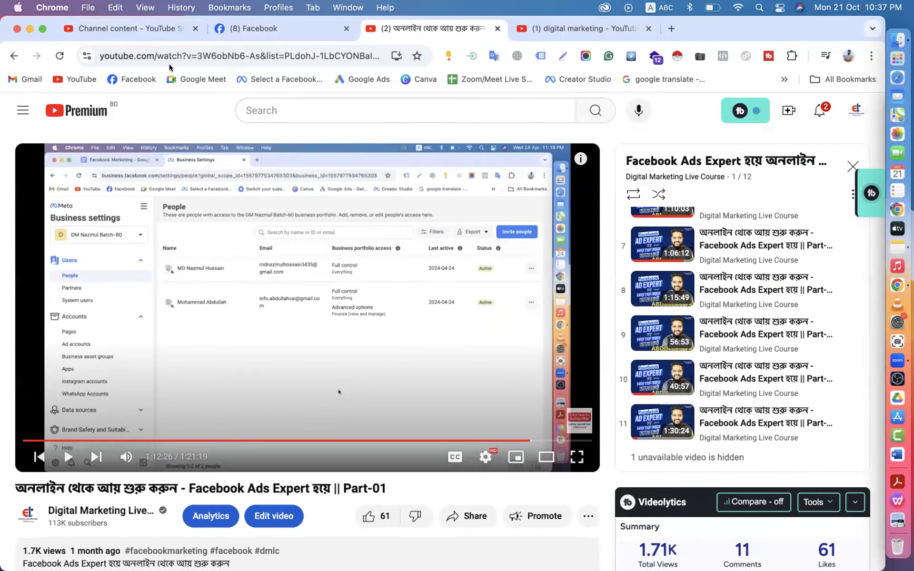
scroll(238, 261, "down", 8)
scroll(298, 268, "up", 3)
scroll(295, 267, "down", 4)
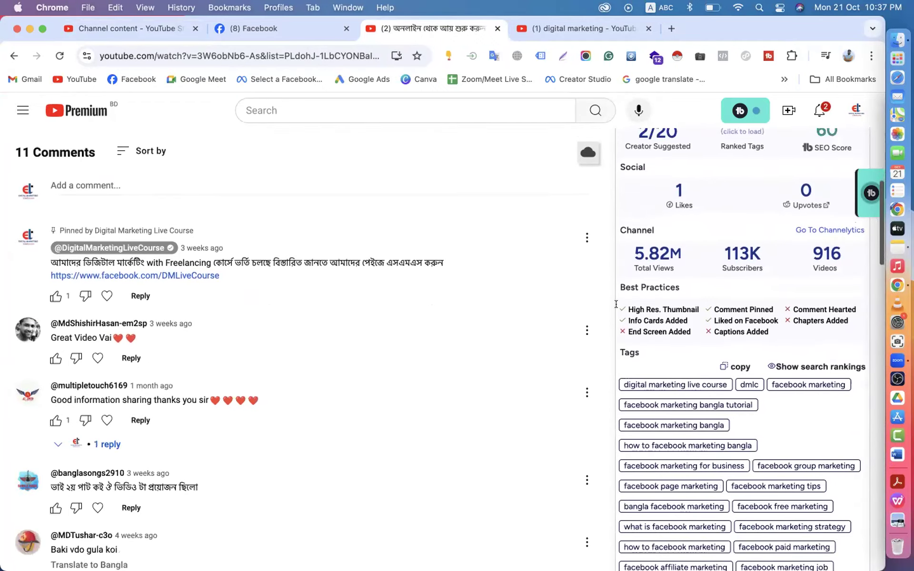
scroll(292, 191, "up", 4)
left_click(139, 30)
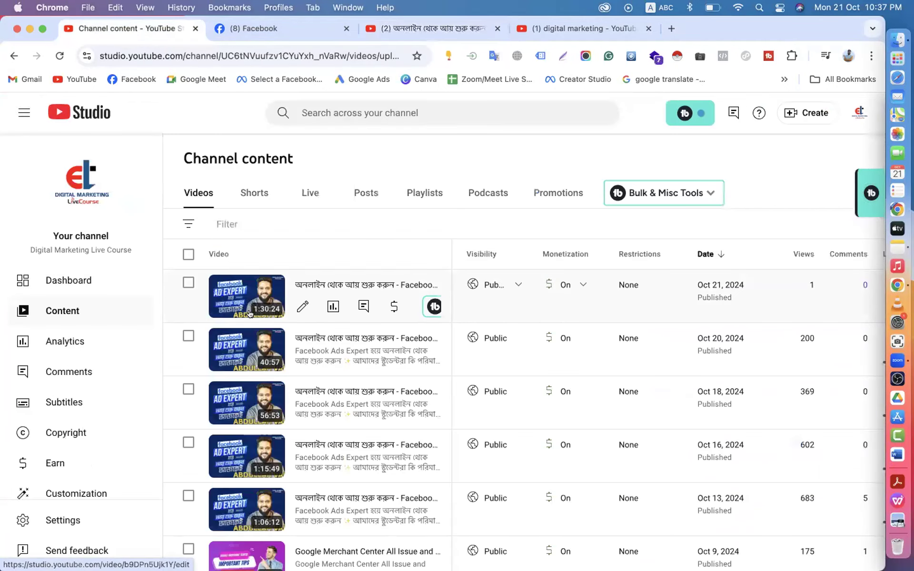
- Open Video details for the top Part-11 row in Channel content
left_click(249, 313)
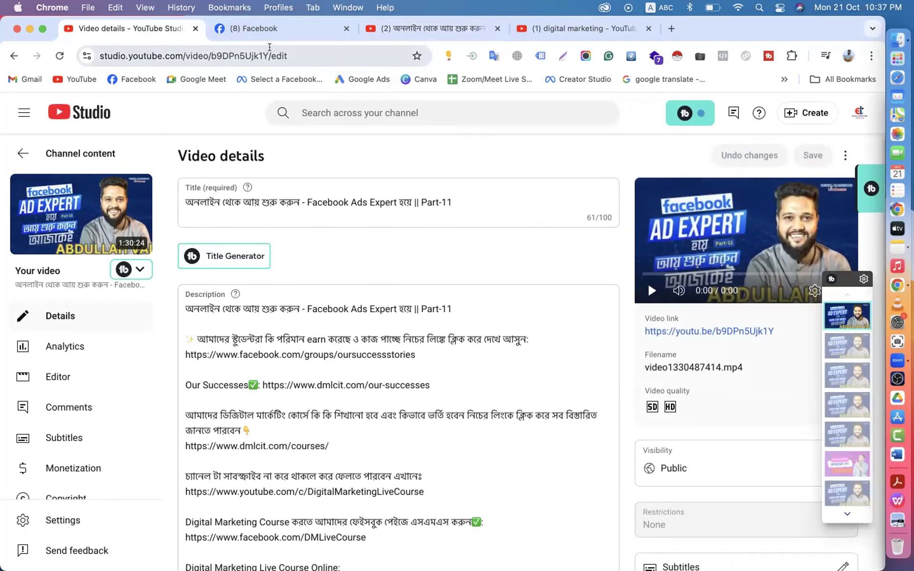
- Start the Facebook post caption with 'Facebook', retyping it after an unwanted page mention
left_click(255, 29)
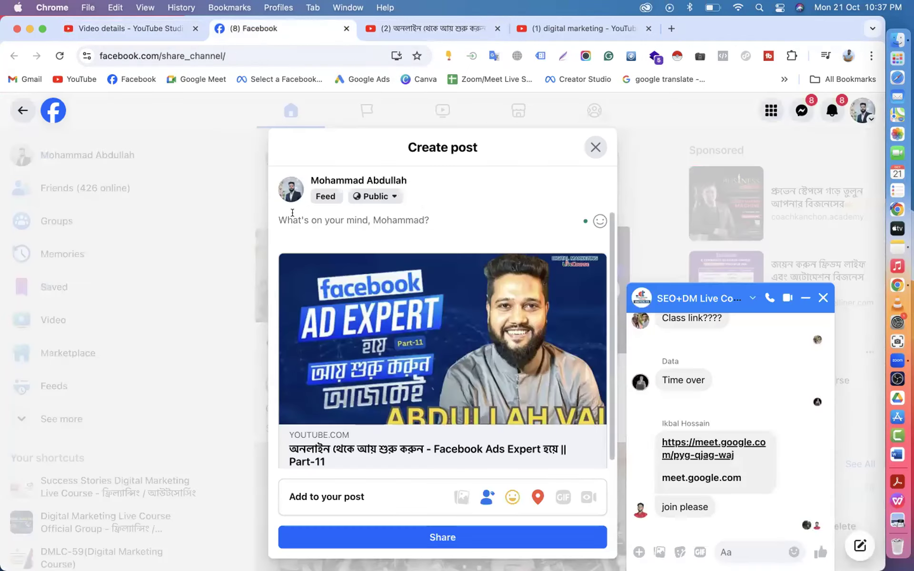
type("Face")
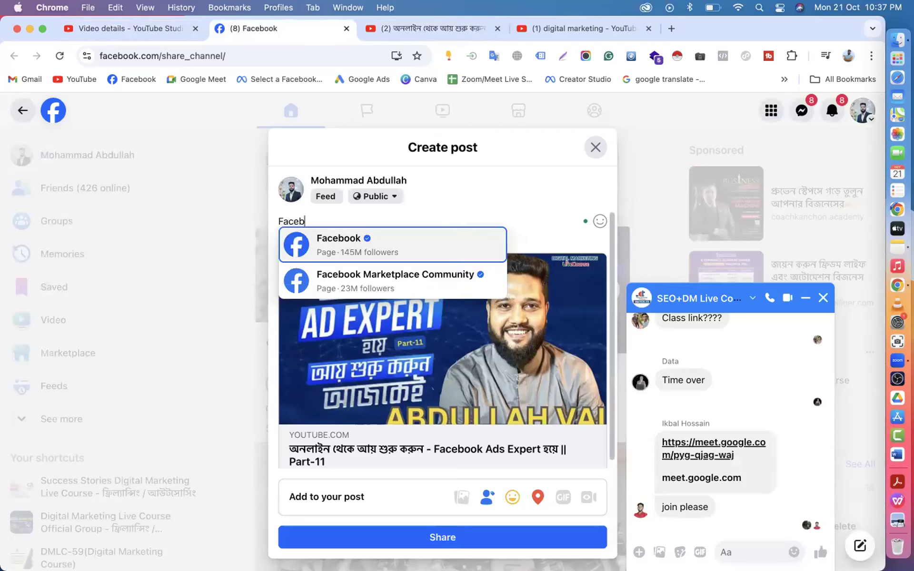
type("b")
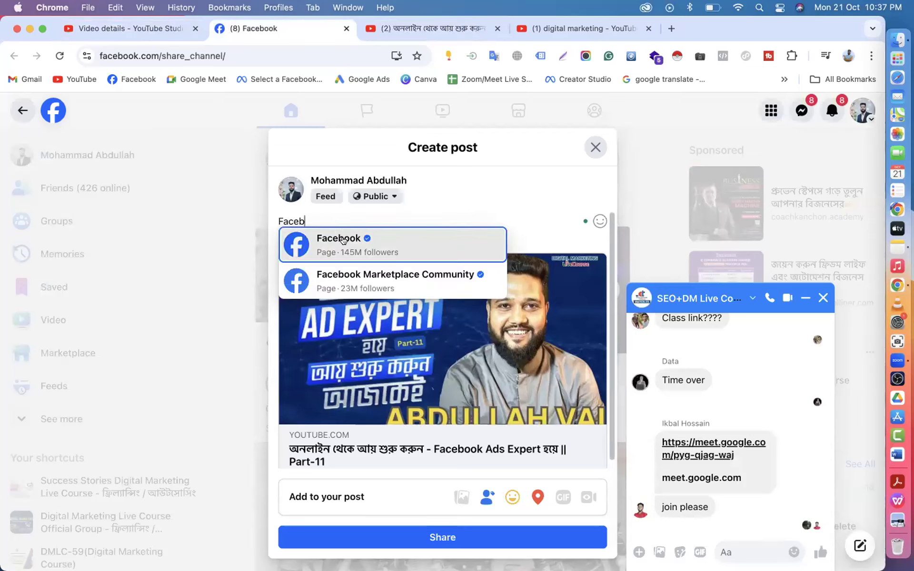
left_click(343, 239)
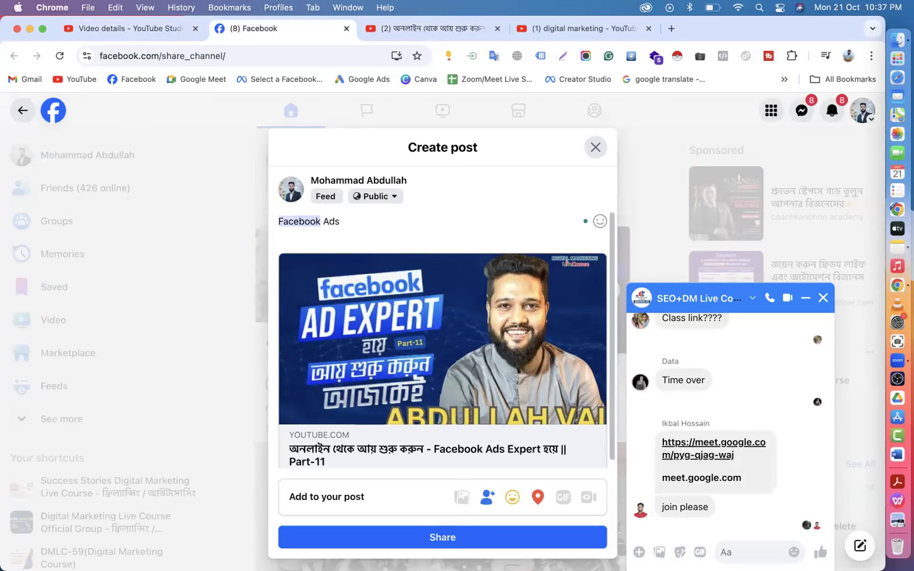
key("super+a")
key("BackSpace")
type("Fac")
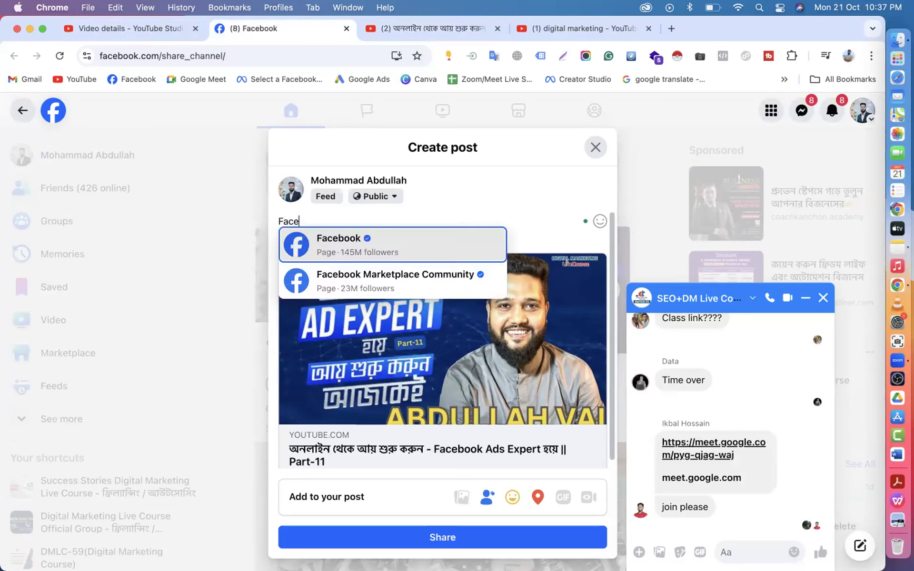
type("ebook Ads Special Tutorial")
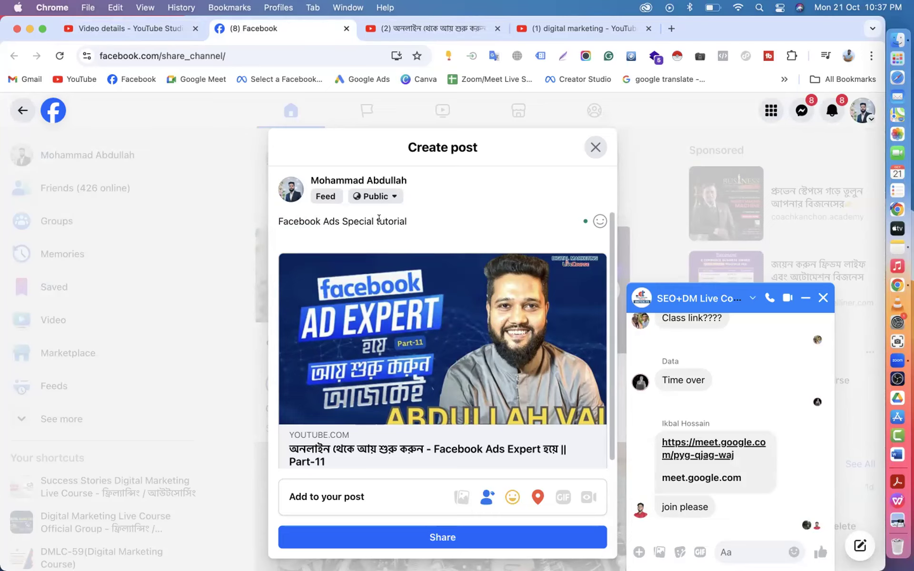
- Share the Part-11 post captioned 'Facebook Ads Special Tutorial' on Facebook, then return to YouTube Studio's details
scroll(379, 218, "down", 1)
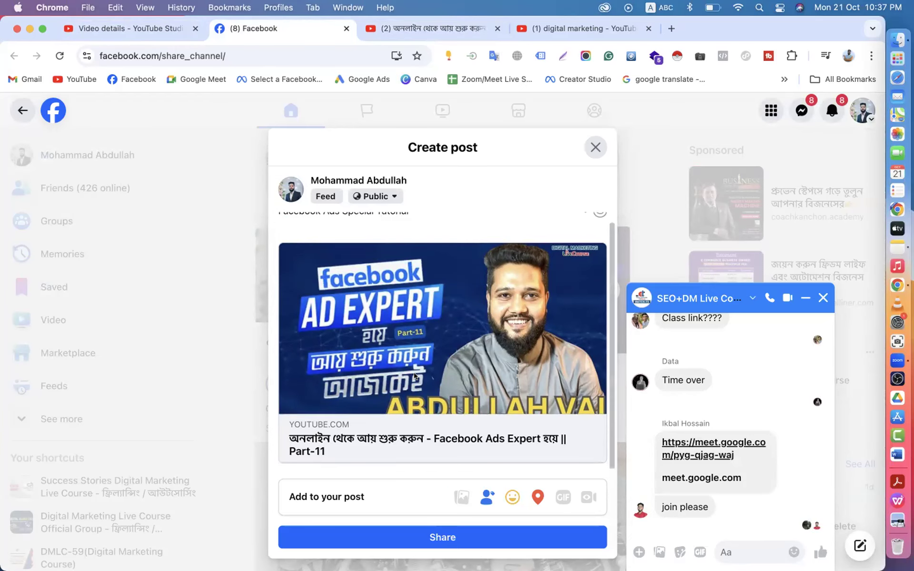
left_click(391, 543)
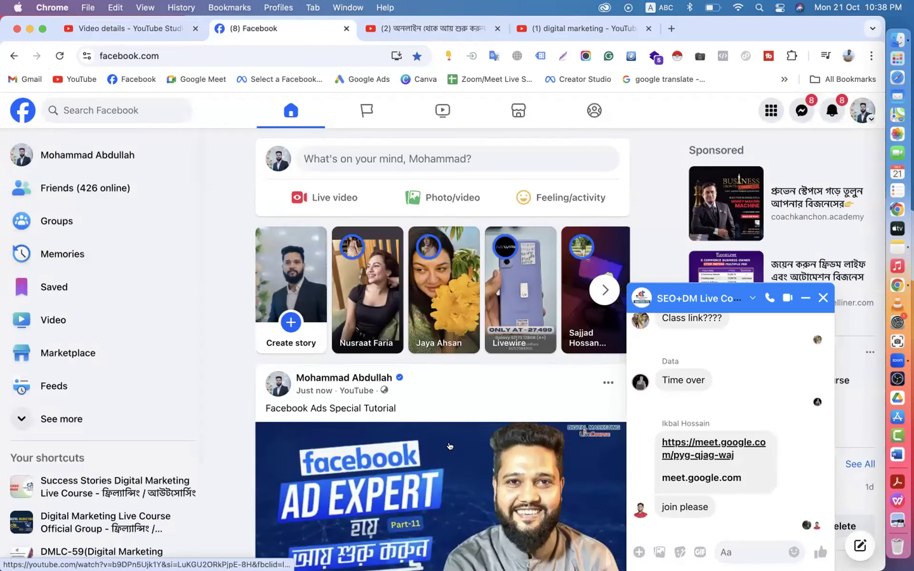
scroll(451, 445, "down", 5)
scroll(451, 443, "up", 5)
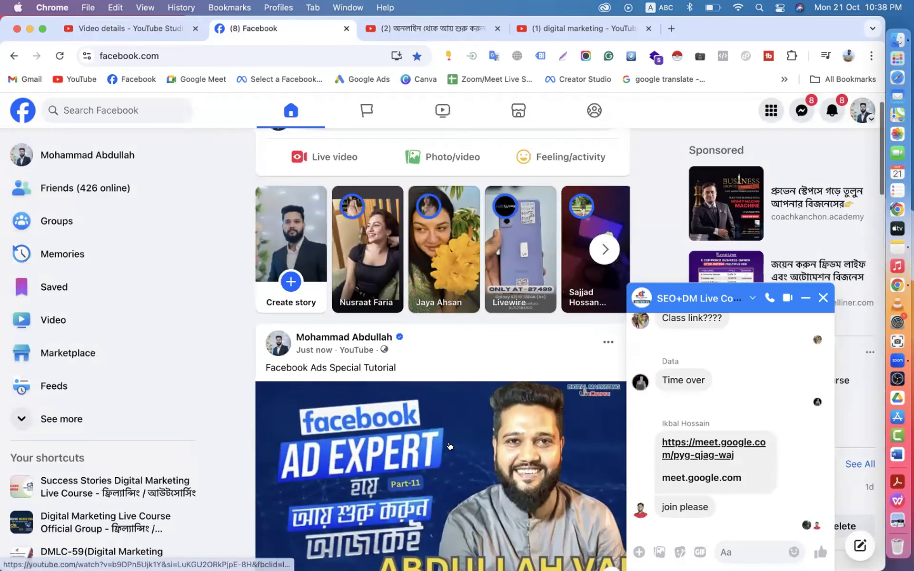
left_click(129, 28)
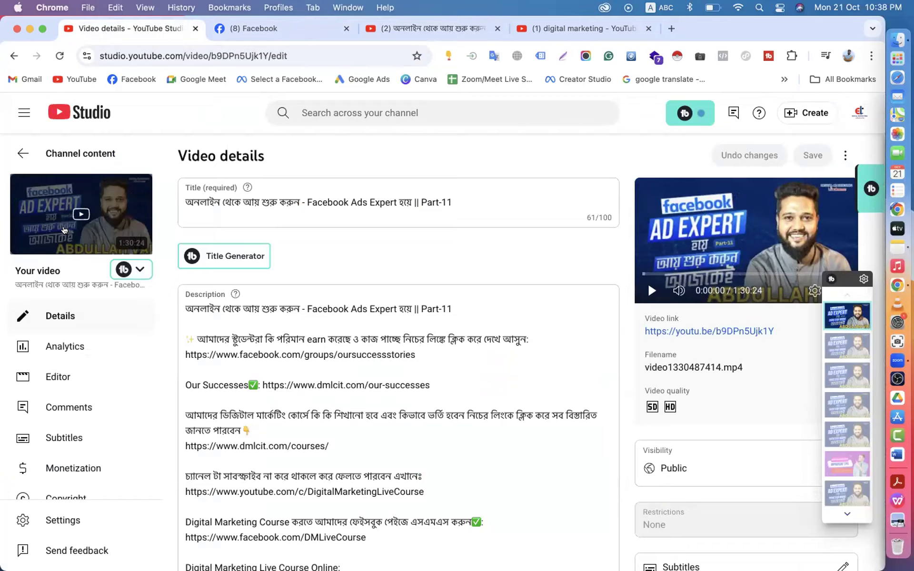
- Open the Part-11 watch page, copy its video URL and pause playback
left_click(75, 224)
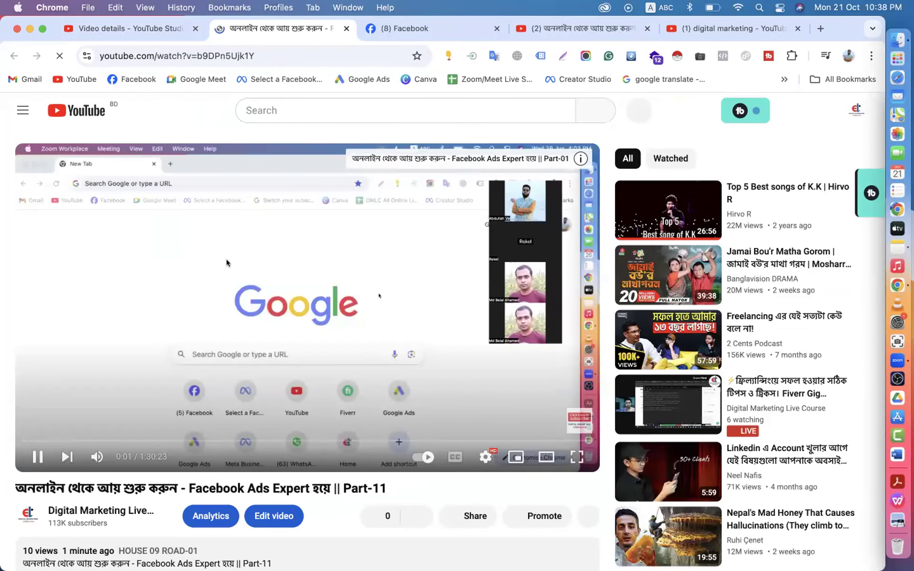
right_click(227, 262)
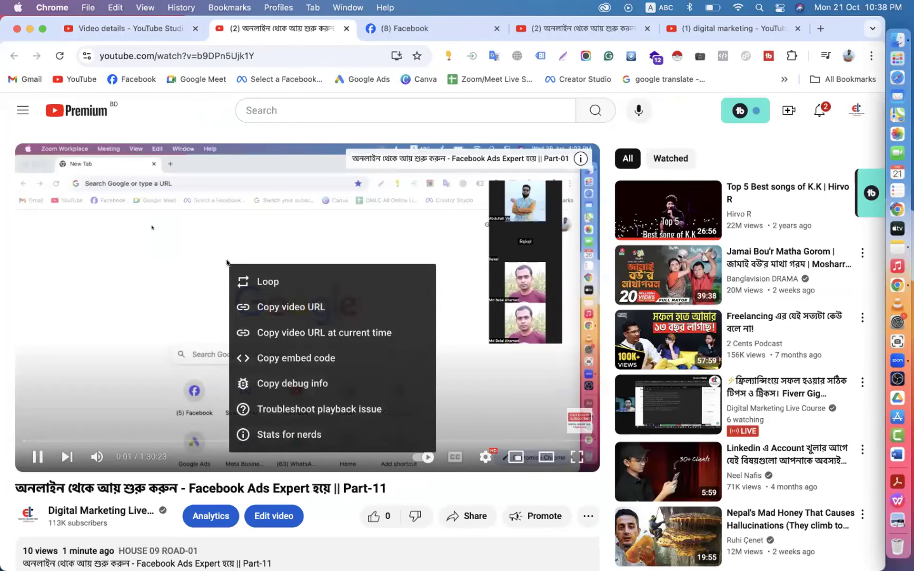
left_click(94, 431)
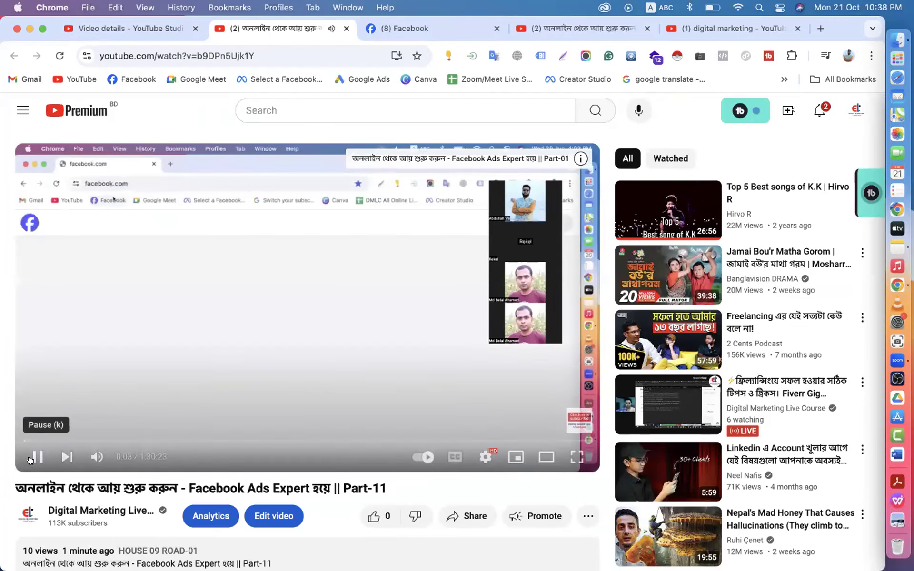
left_click(38, 456)
- Open Facebook home in a new tab from the Facebook feed
left_click(422, 27)
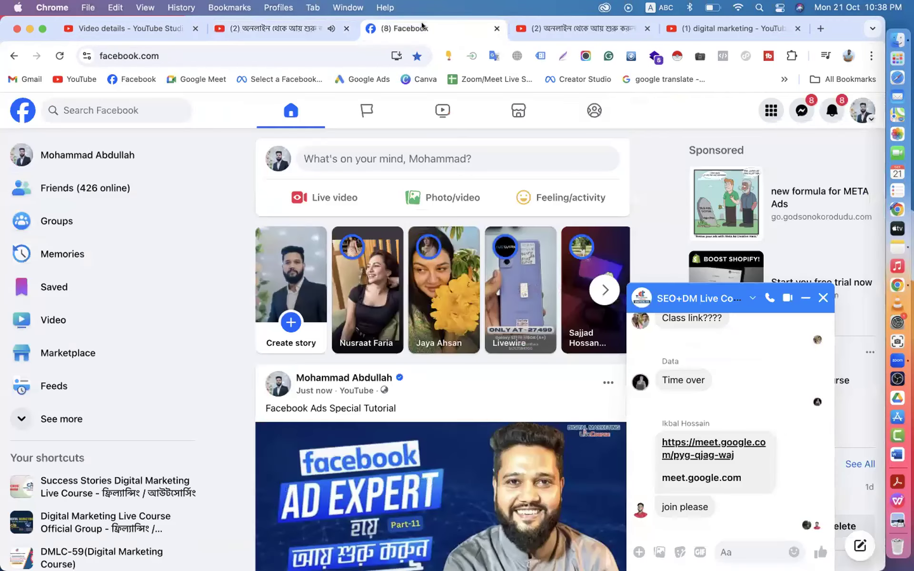
right_click(18, 108)
left_click(39, 116)
left_click(459, 28)
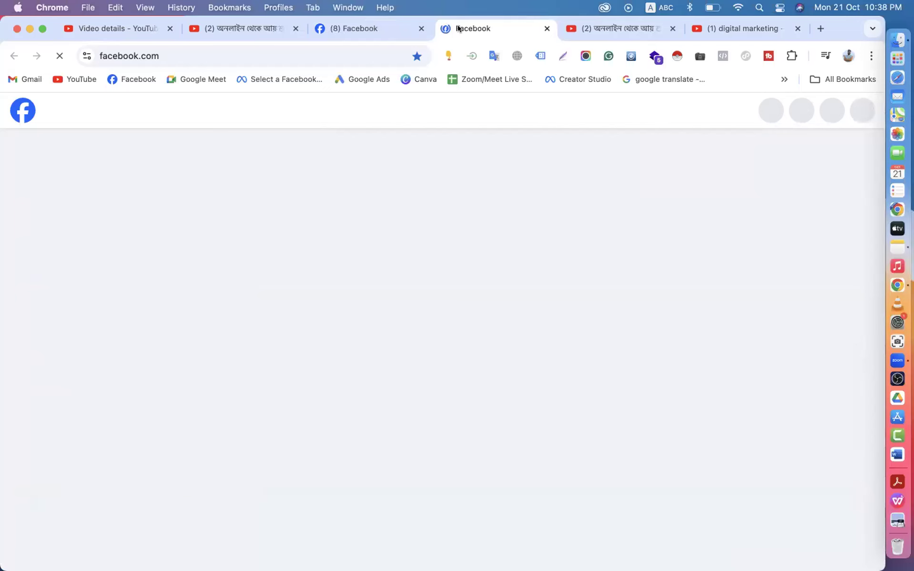
- Write a new post with the Part-11 link, captioned 'Facebook Ads Special Tutorial' above it
left_click(371, 157)
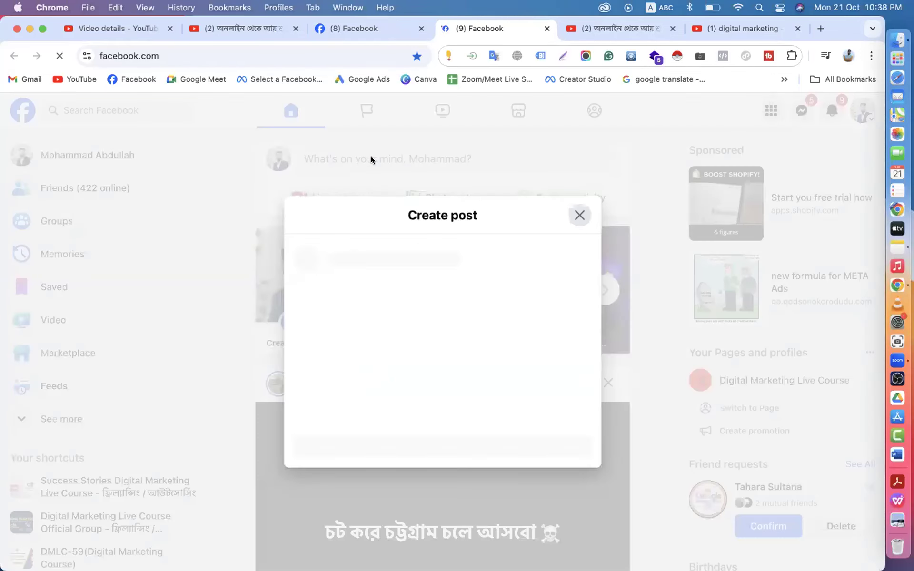
type("https://youtu.be/b9DPn5Ujk1Y")
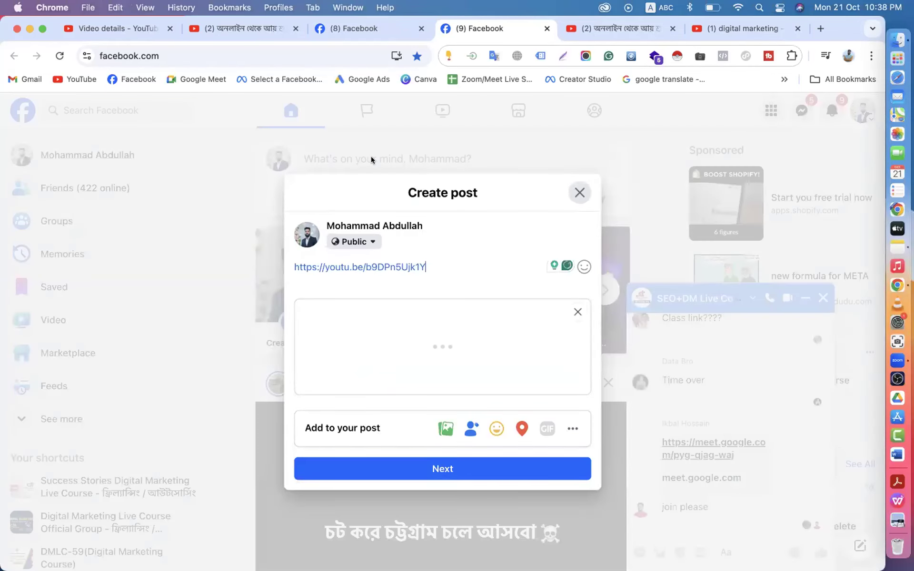
left_click(346, 20)
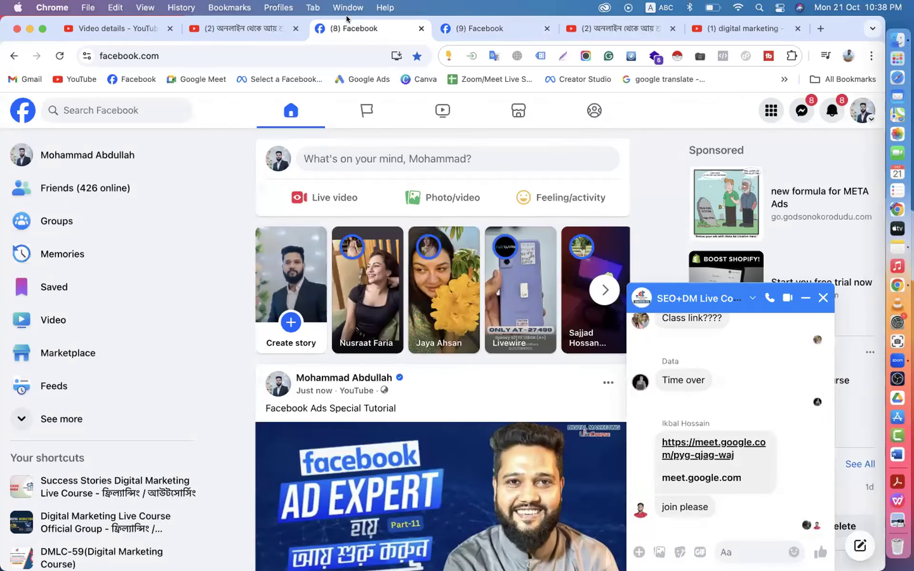
left_click_drag(391, 403, 367, 430)
key("super+c")
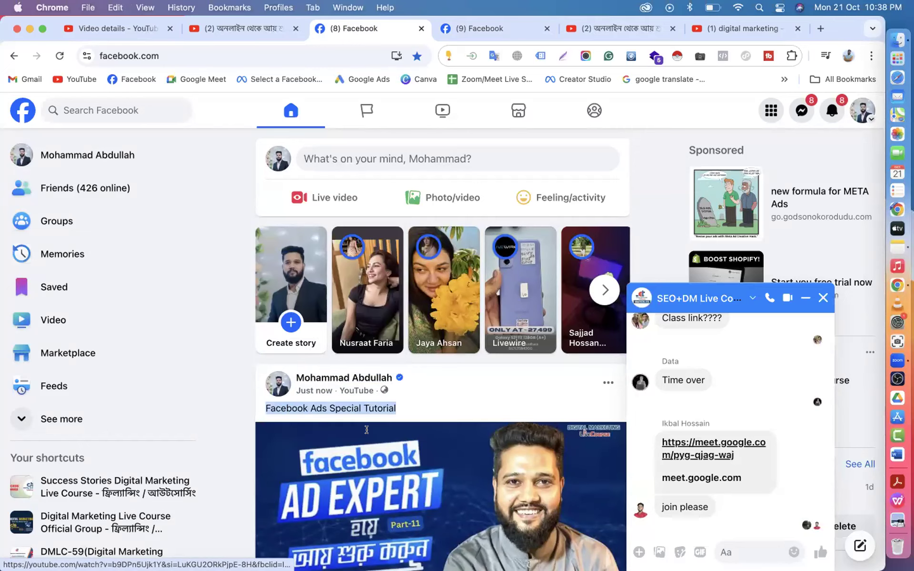
left_click(469, 28)
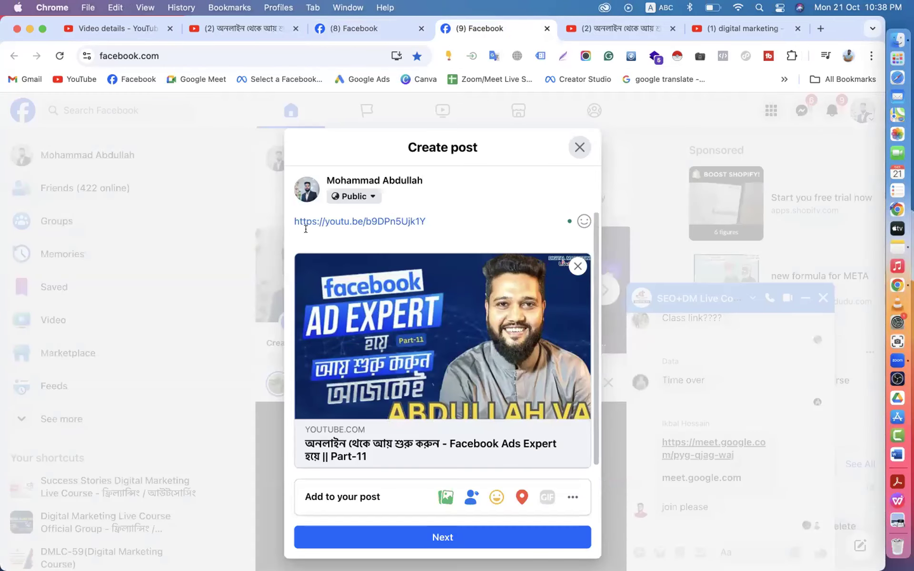
key("Return")
key("Return")
key("Return")
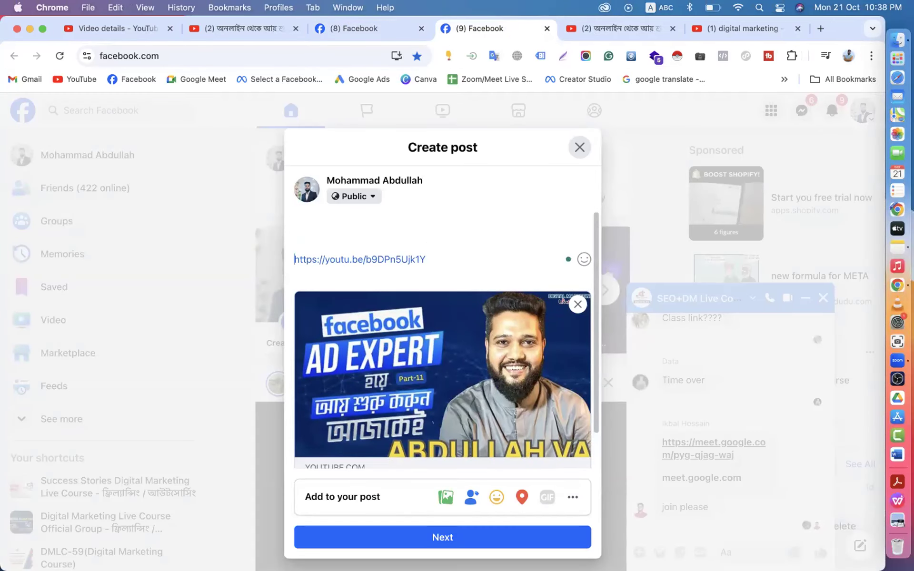
left_click(295, 221)
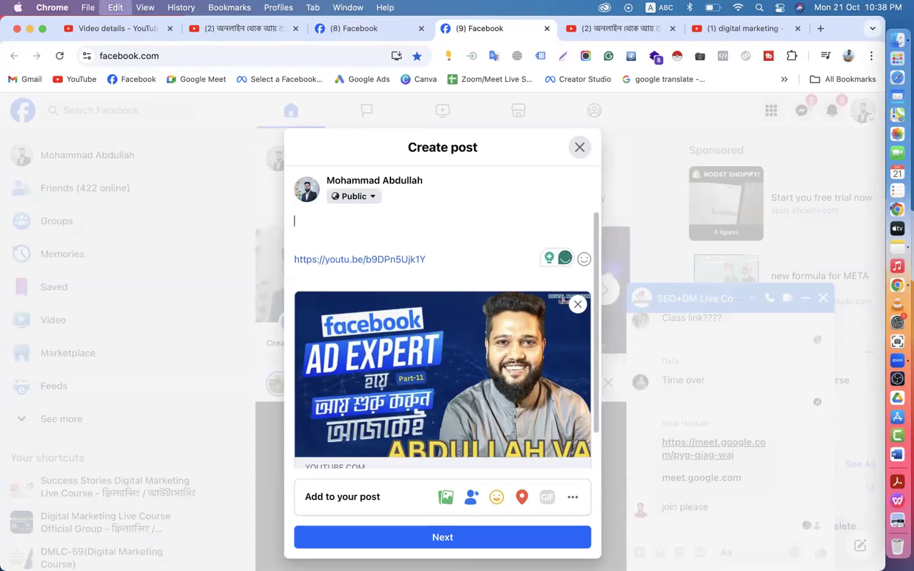
key("super+v")
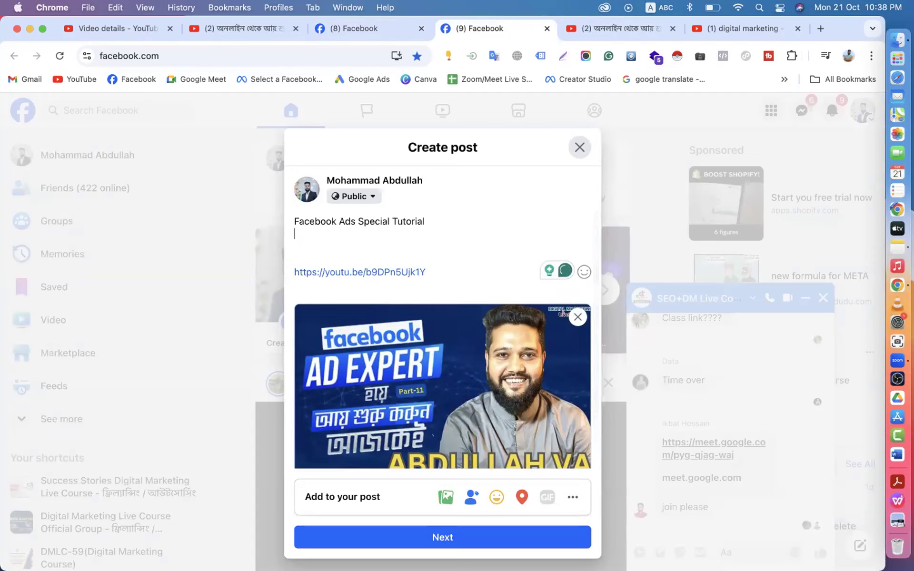
- Post it to three Pages, including Digital Marketing Live Course and DMLC-IT Institute, not the profile
left_click(382, 534)
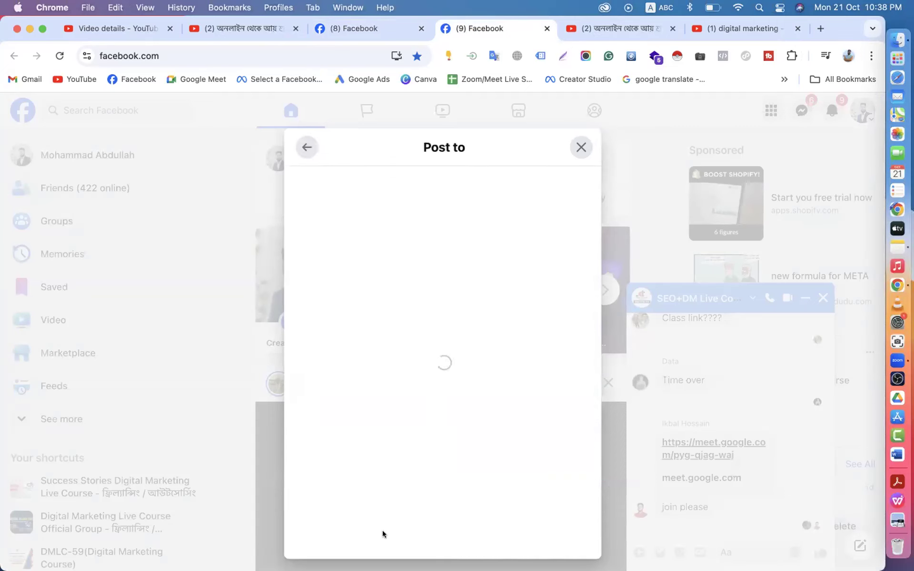
left_click(581, 211)
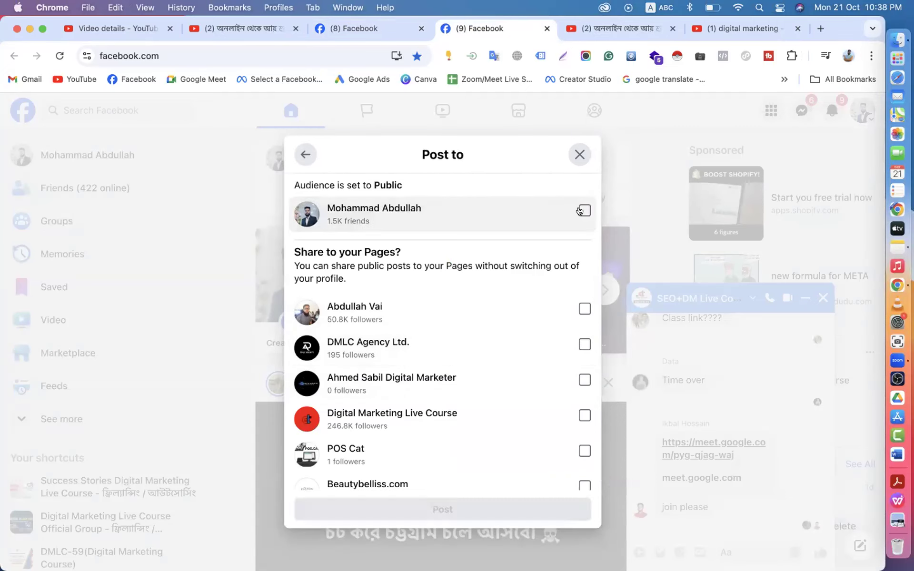
left_click(583, 308)
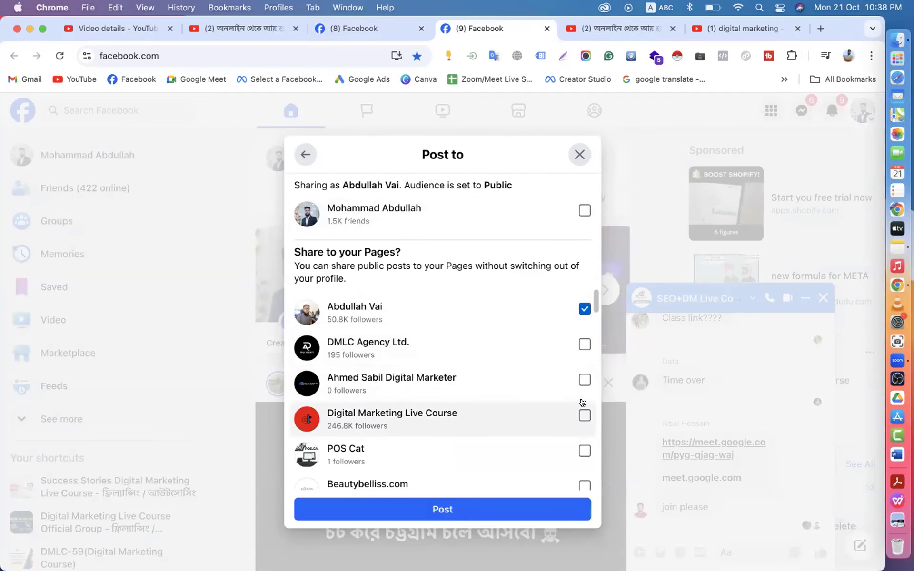
left_click(585, 414)
scroll(582, 402, "down", 5)
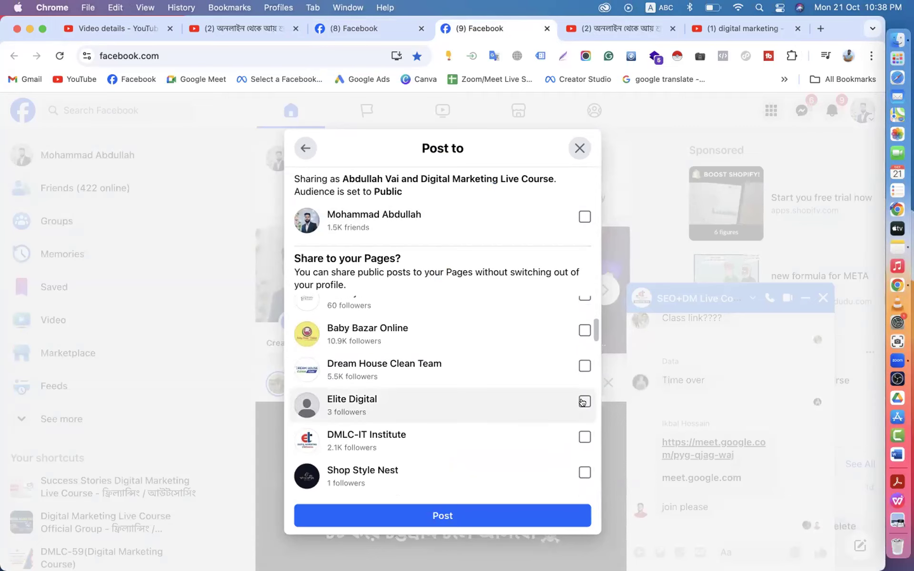
left_click(585, 436)
scroll(486, 406, "down", 3)
scroll(488, 404, "down", 5)
scroll(488, 404, "up", 8)
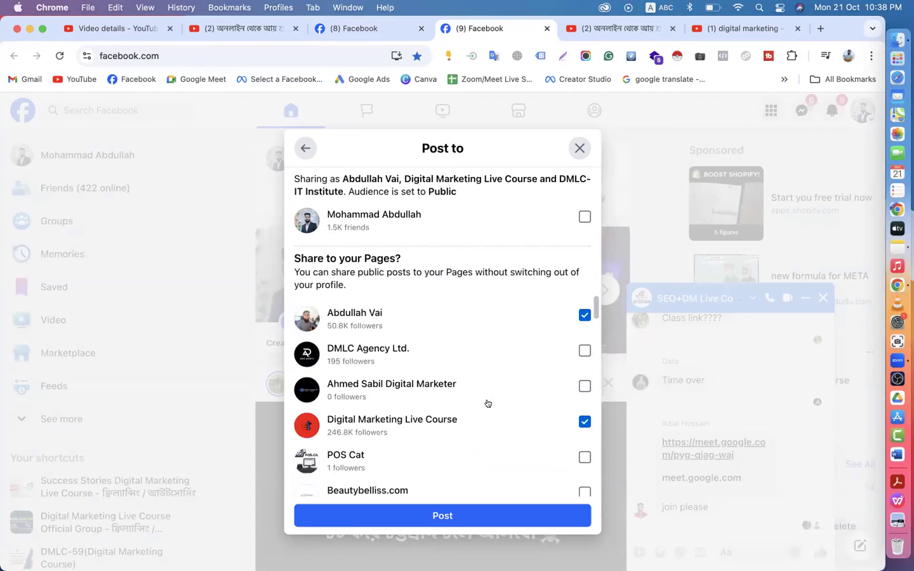
left_click(438, 518)
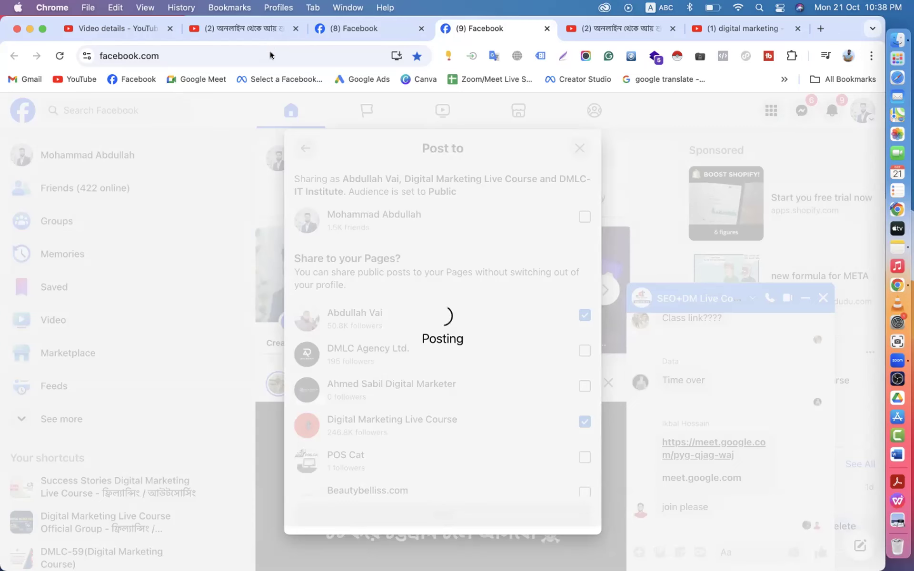
left_click(128, 29)
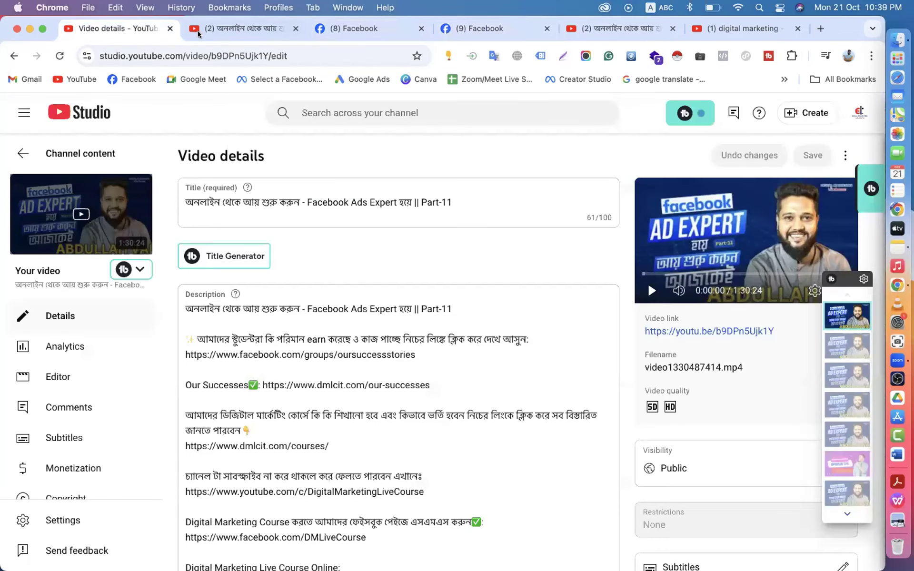
- Check the Part-11 watch page's still-empty comments, then go back to the Facebook feed
left_click(207, 27)
scroll(321, 244, "down", 6)
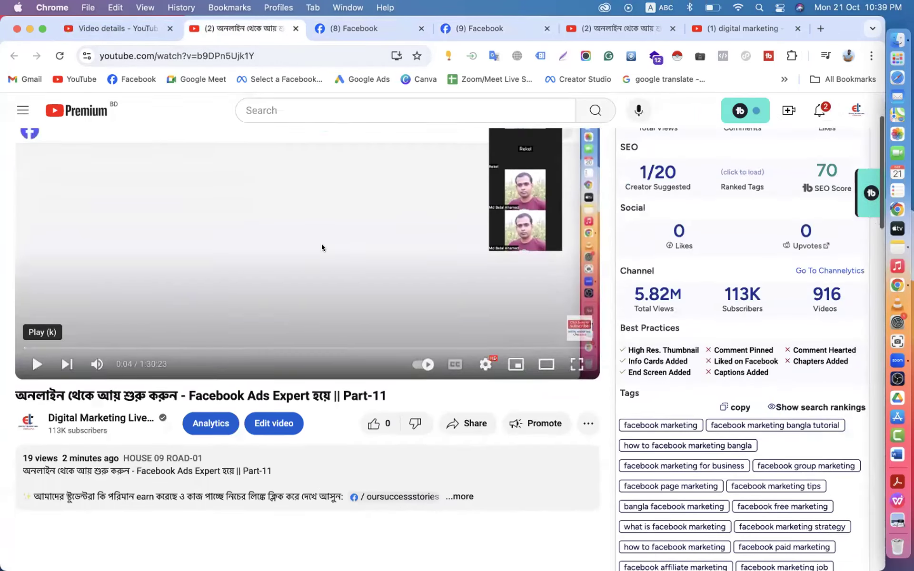
scroll(321, 246, "up", 1)
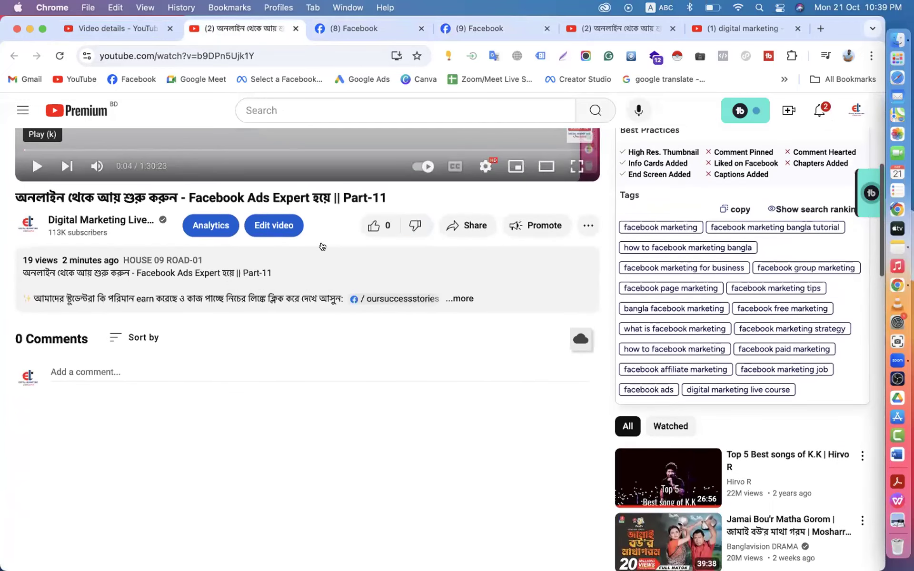
left_click(367, 36)
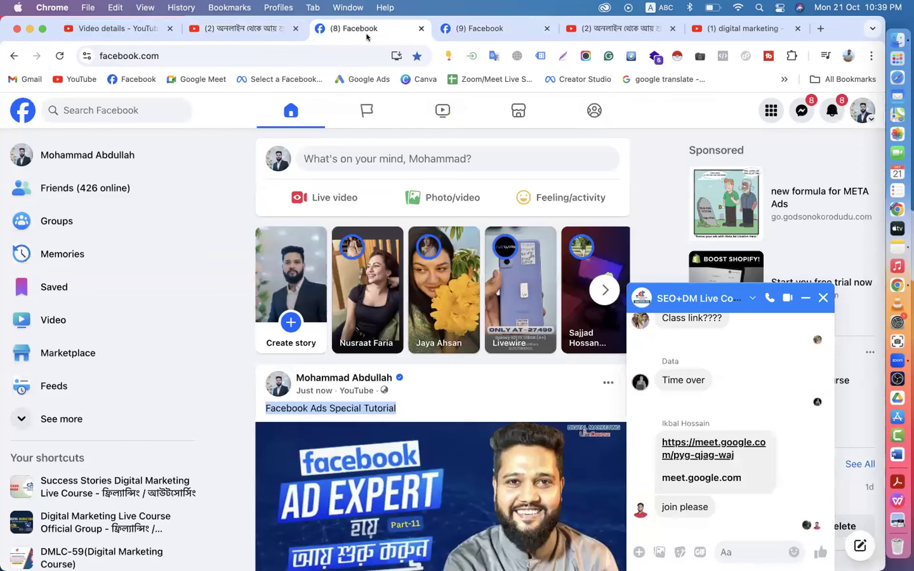
- Find the Facebook Ads post on the personal profile and expand the author's comment
left_click(823, 298)
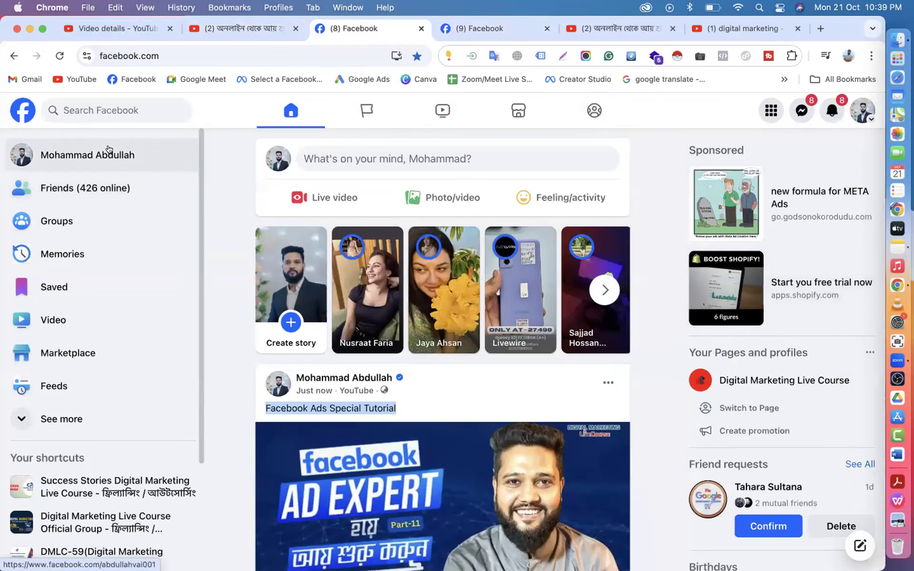
left_click(109, 150)
scroll(487, 488, "down", 10)
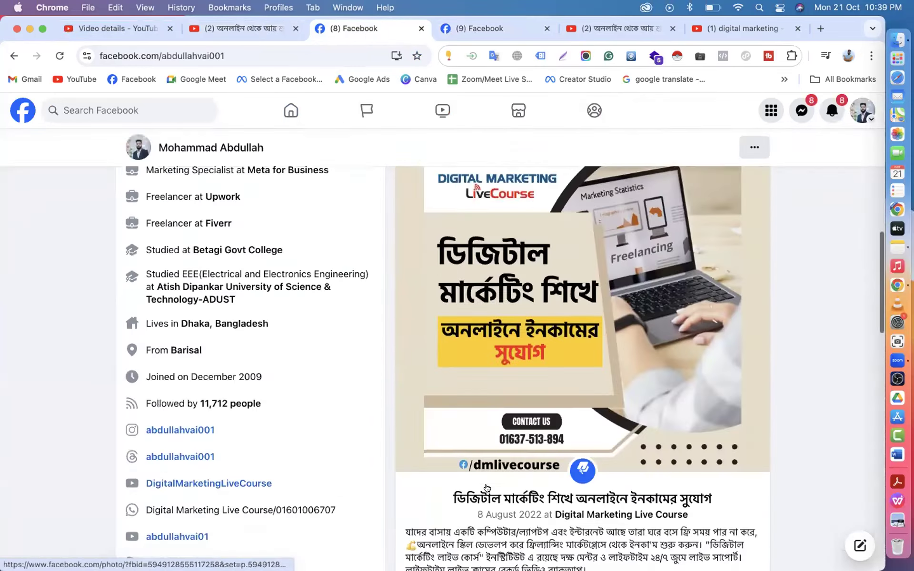
scroll(487, 488, "down", 15)
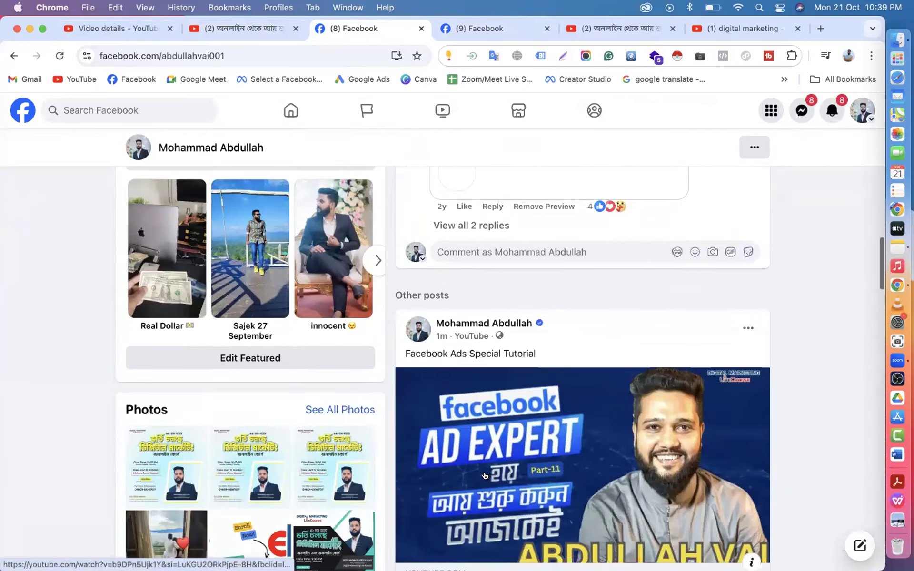
scroll(486, 476, "down", 5)
scroll(486, 475, "up", 15)
scroll(485, 475, "down", 15)
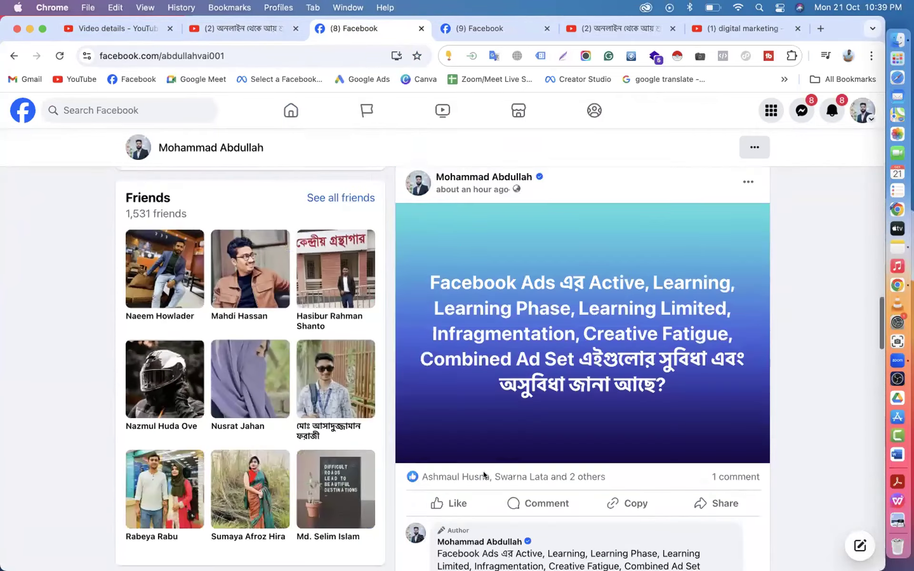
scroll(484, 475, "down", 5)
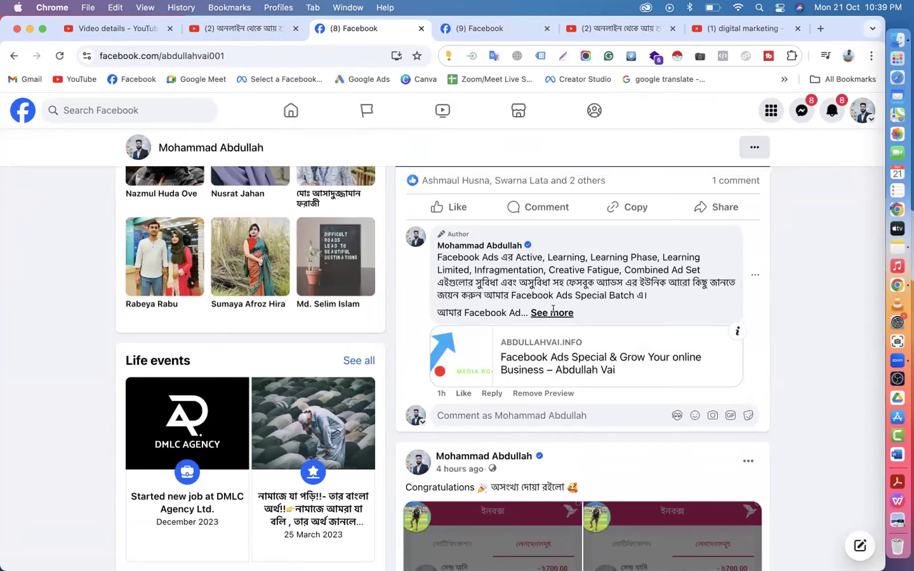
left_click(553, 312)
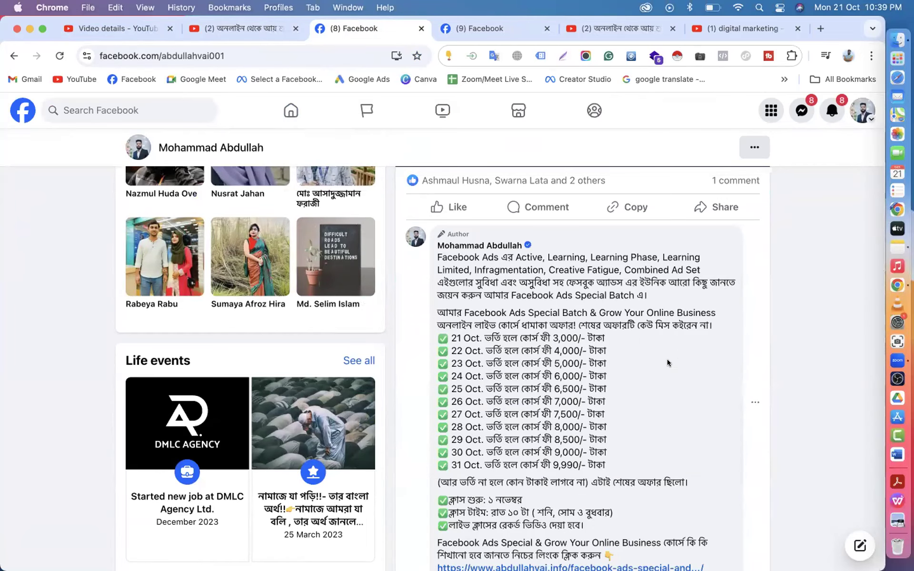
- Open the author's comment for editing and select its final promo paragraph and link
scroll(668, 363, "down", 5)
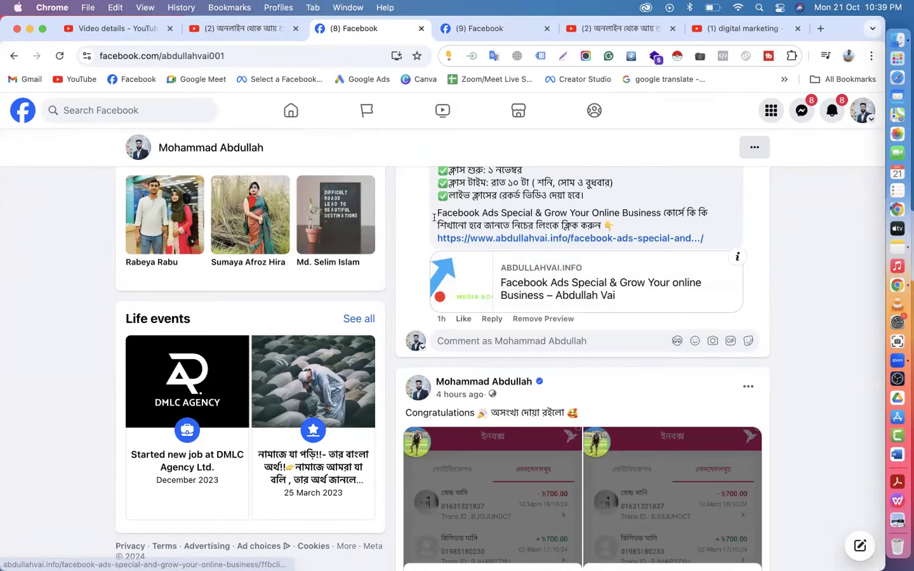
scroll(705, 262, "up", 8)
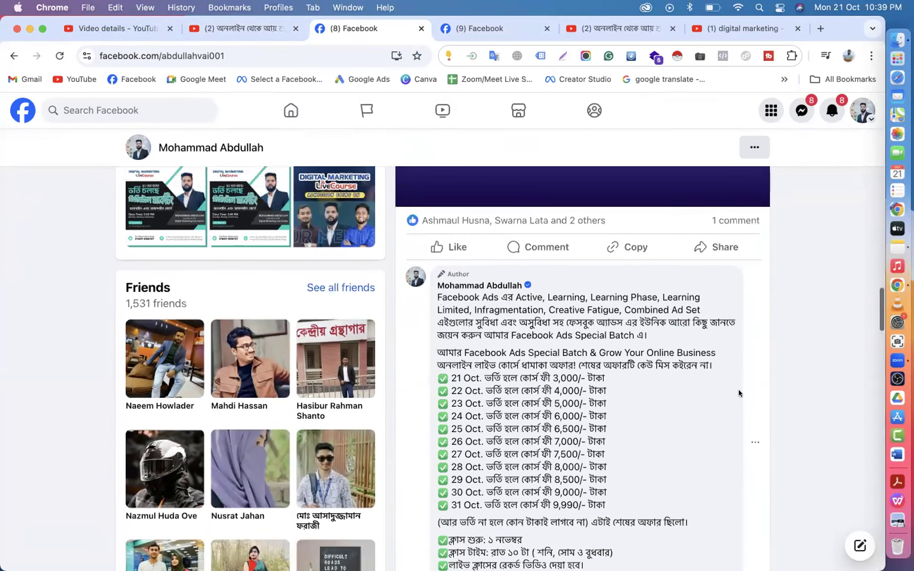
left_click(753, 438)
left_click(702, 473)
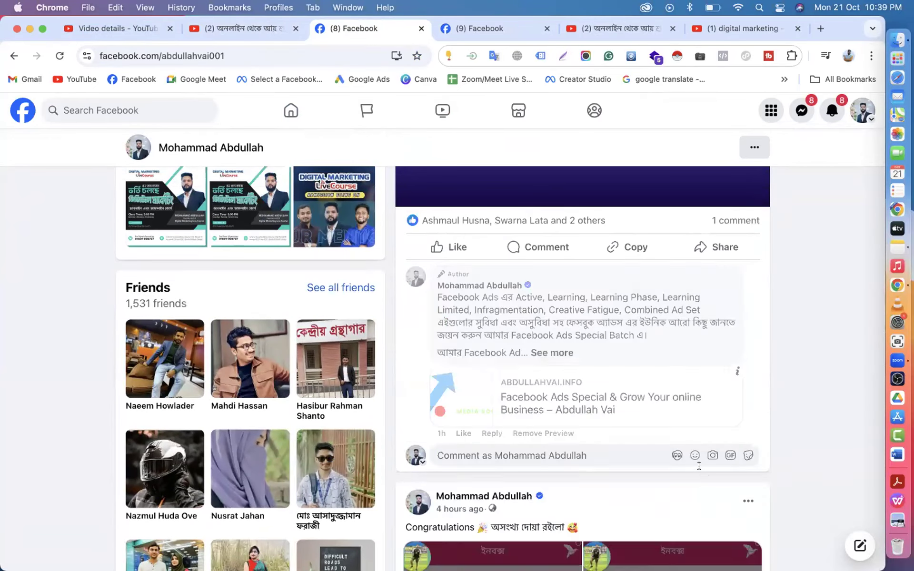
left_click_drag(511, 461, 425, 426)
key("super+c")
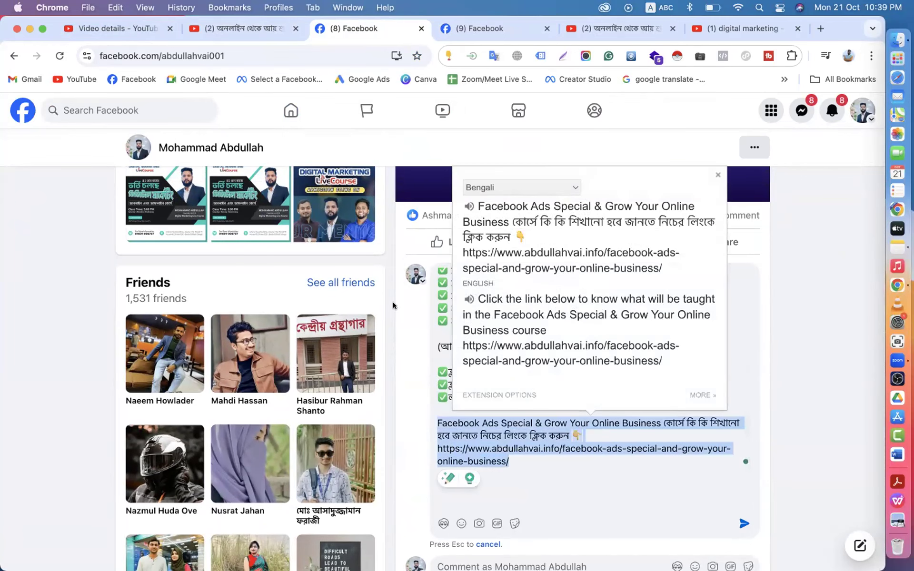
- Close the Facebook and Studio tabs, leaving the Part-11 watch page open
left_click(422, 29)
left_click(421, 28)
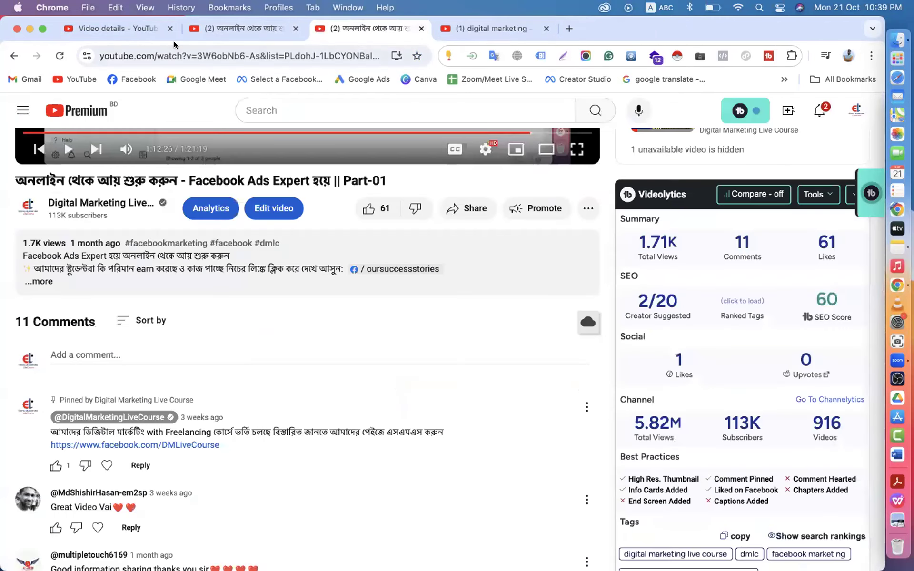
left_click(125, 30)
left_click(198, 34)
left_click(195, 28)
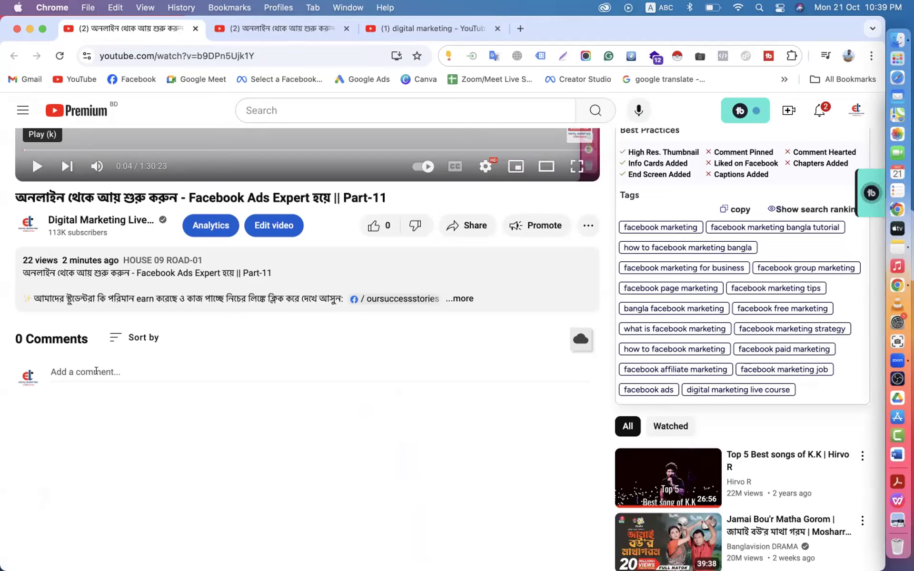
- Post the copied course-promo text and link as a comment on Part-11
left_click(96, 371)
key("super+v")
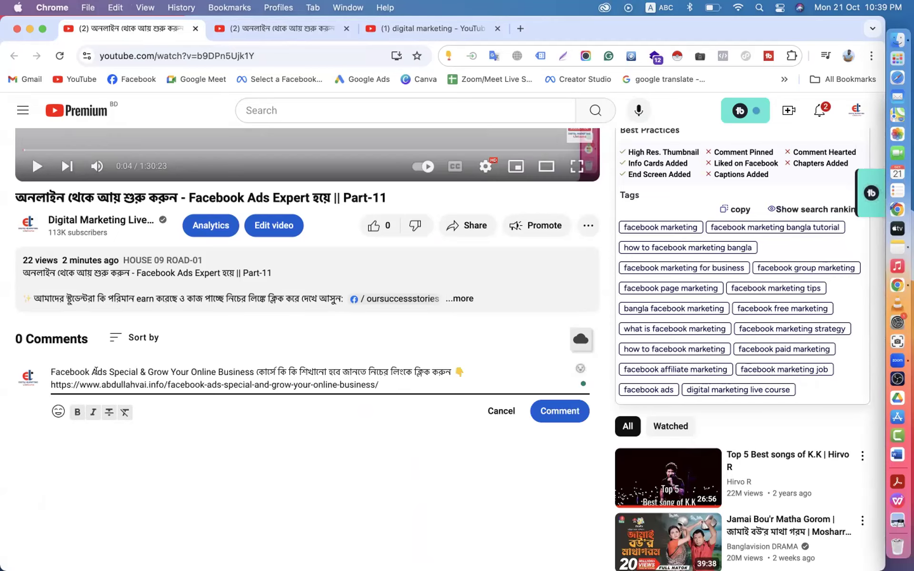
left_click(531, 409)
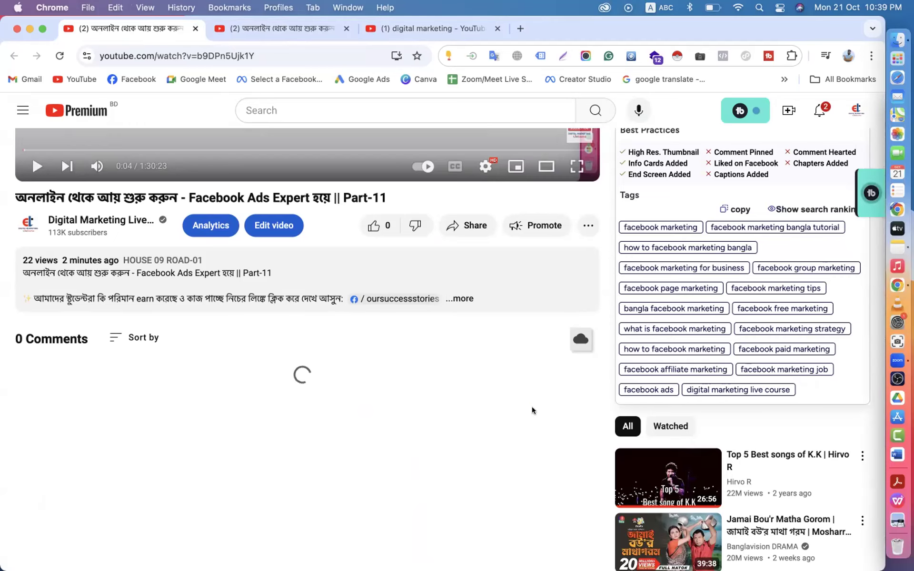
scroll(198, 320, "down", 5)
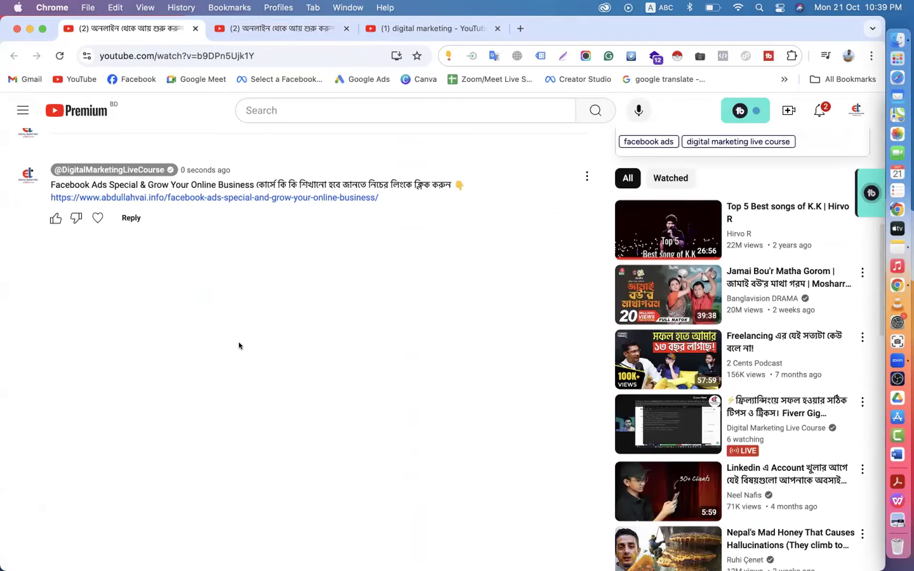
scroll(286, 338, "up", 4)
- Pin the promo comment to the top of the comments
left_click(585, 362)
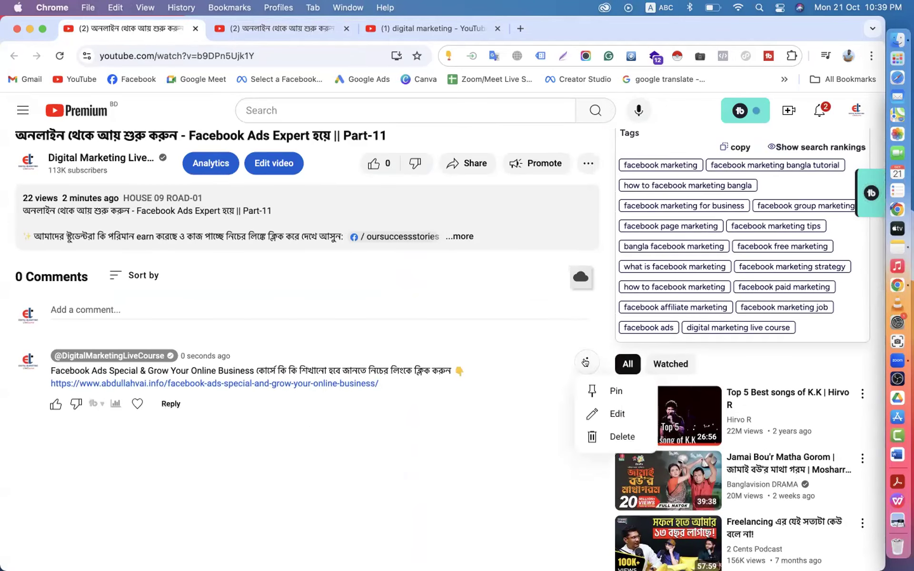
left_click(592, 391)
left_click(537, 367)
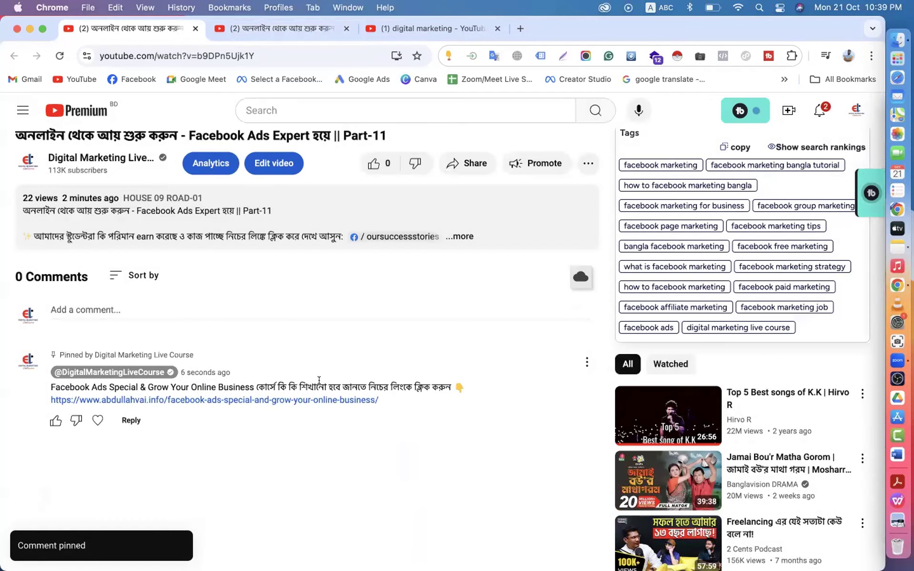
scroll(319, 380, "up", 4)
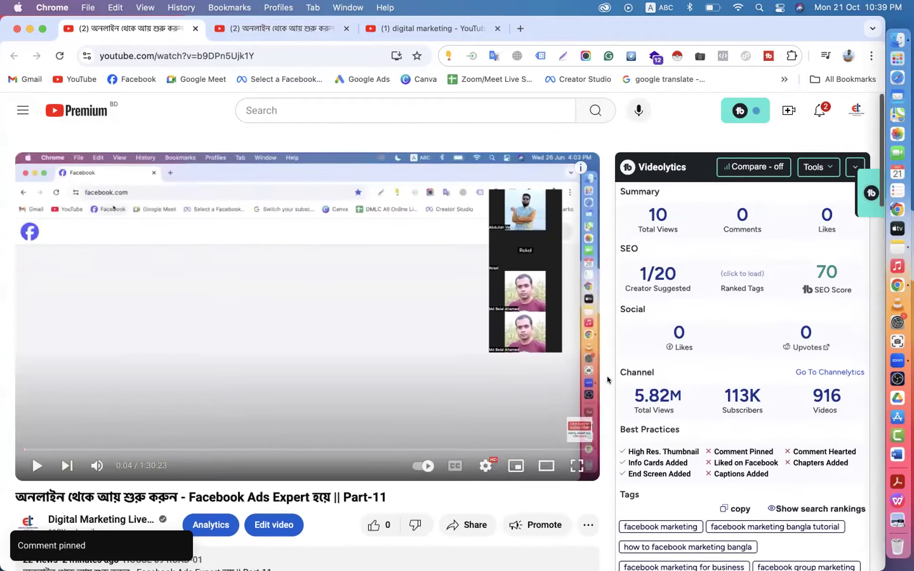
scroll(607, 380, "down", 5)
scroll(280, 426, "up", 4)
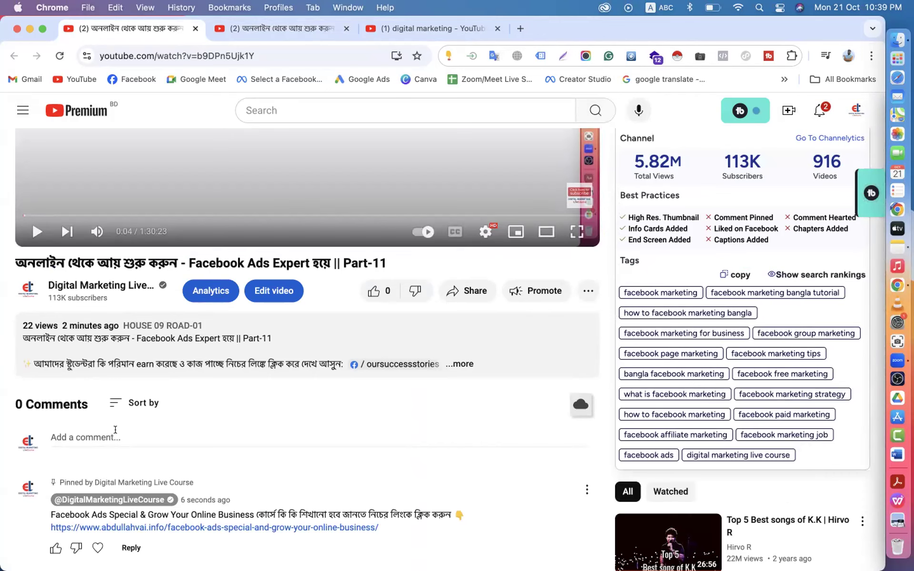
- Post a second Part-11 comment containing just the timestamp 5:04
left_click(109, 430)
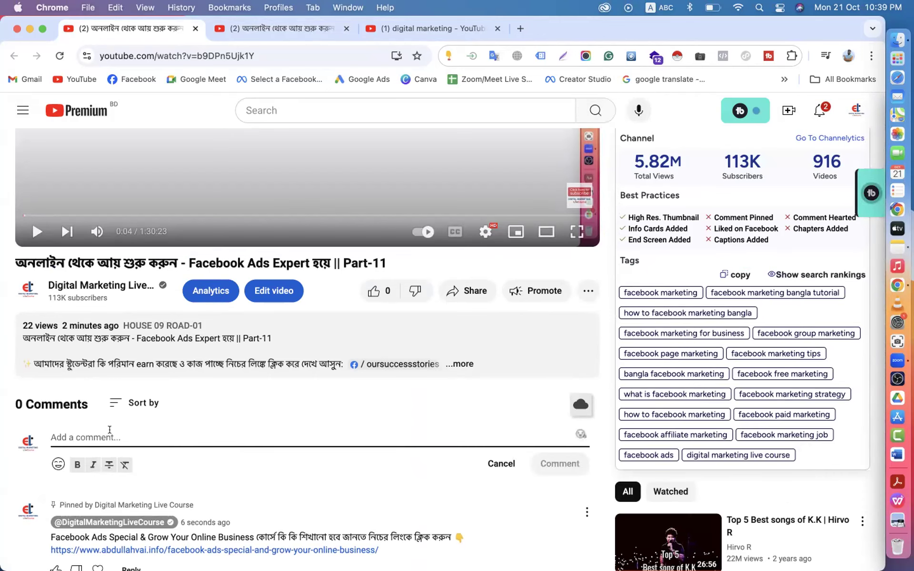
type("5")
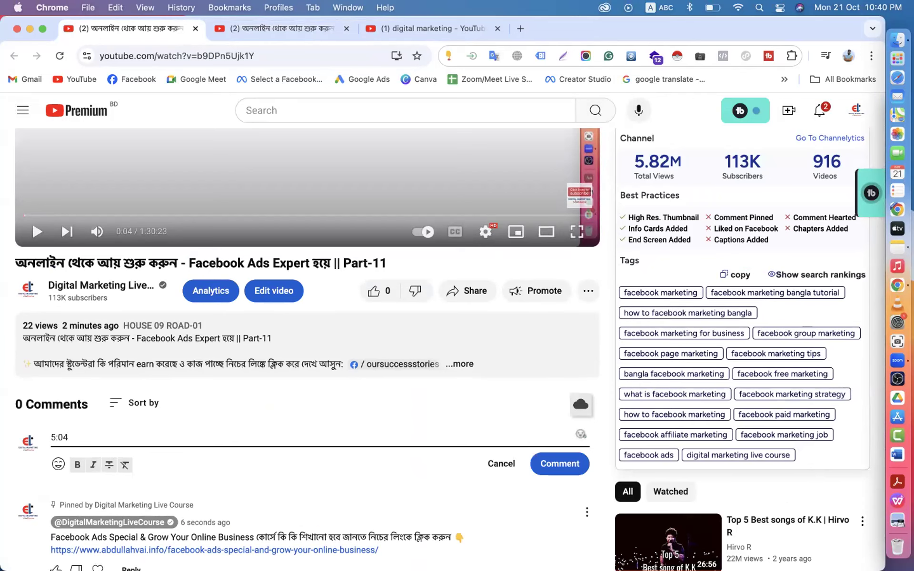
type(":04")
key("Return")
key("BackSpace")
left_click(562, 470)
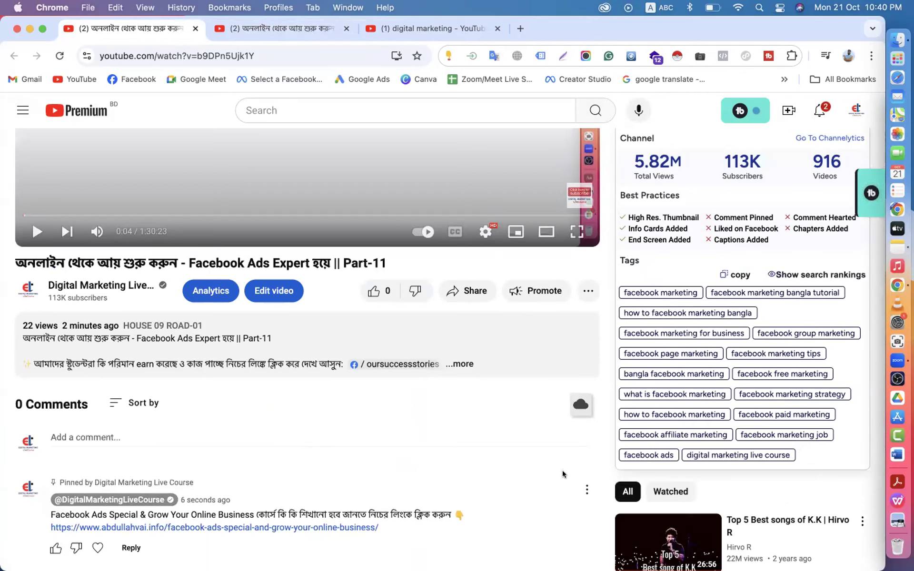
scroll(562, 471, "down", 5)
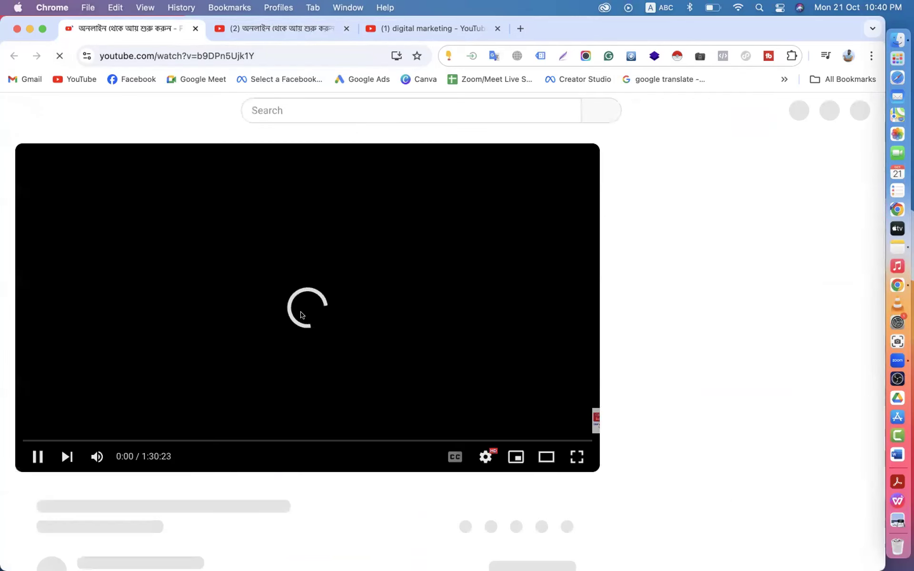
scroll(302, 316, "down", 2)
scroll(37, 390, "down", 6)
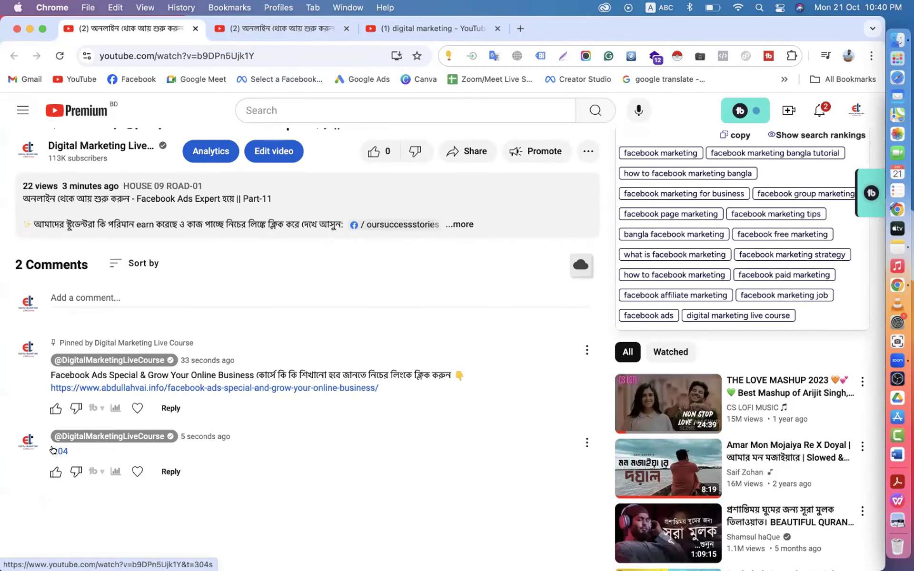
- Jump playback to 5:04 from the timestamp comment, then rewind and replay from the start
left_click(55, 452)
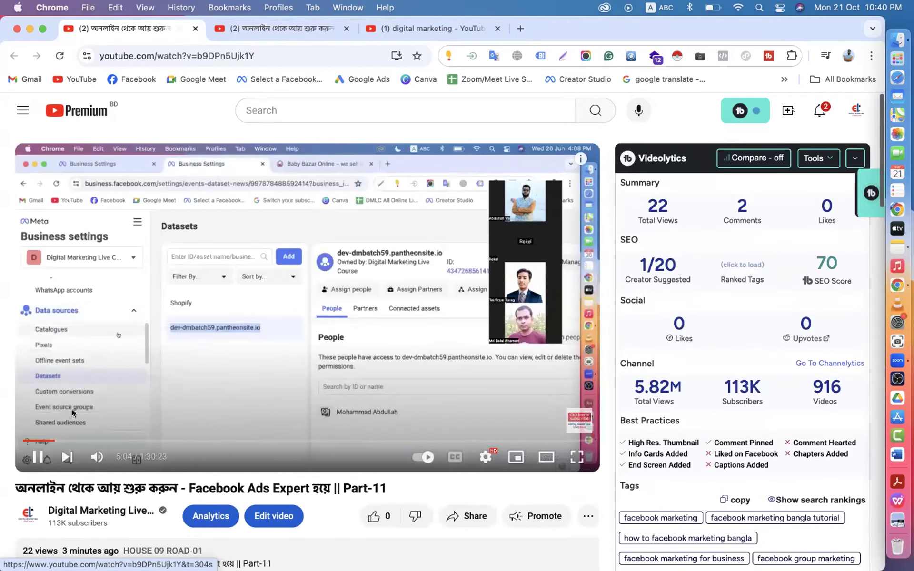
left_click(33, 450)
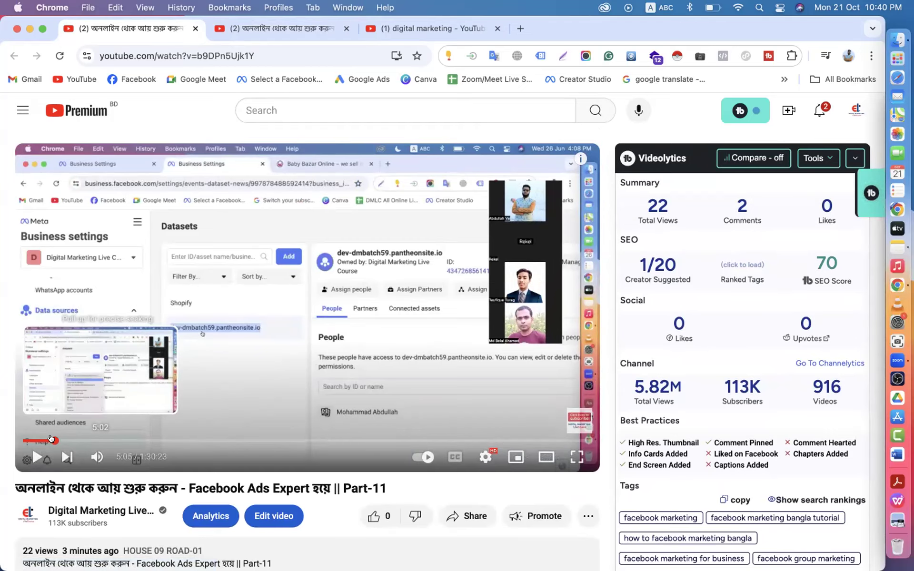
left_click_drag(51, 439, 13, 441)
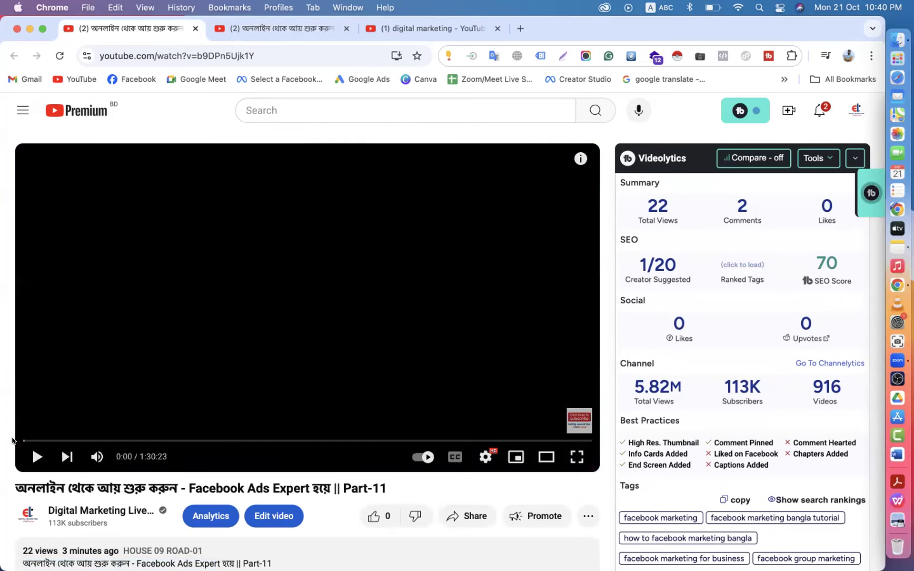
left_click(38, 457)
- Jump to 5:04 again from the comment, pause, and review the comments below the pinned one
scroll(21, 485, "down", 5)
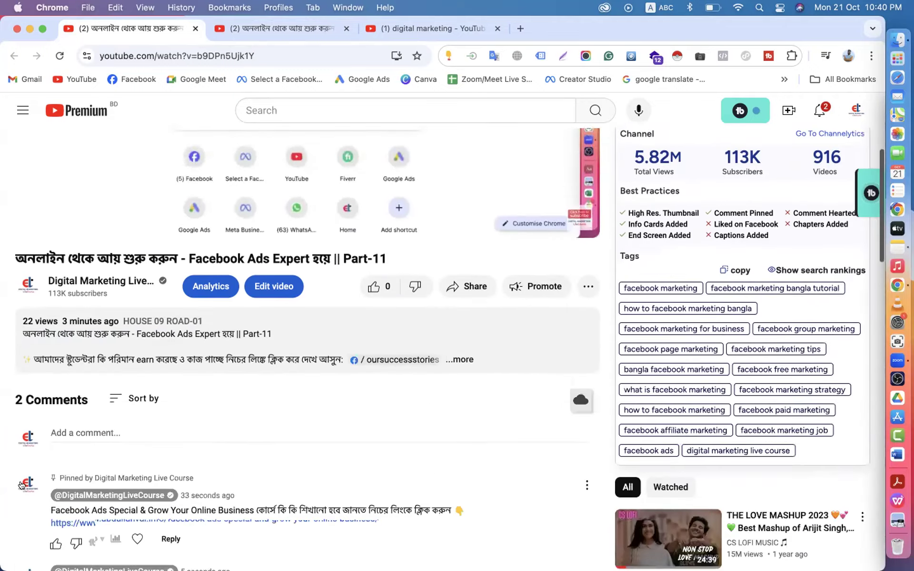
scroll(22, 485, "down", 6)
left_click(54, 293)
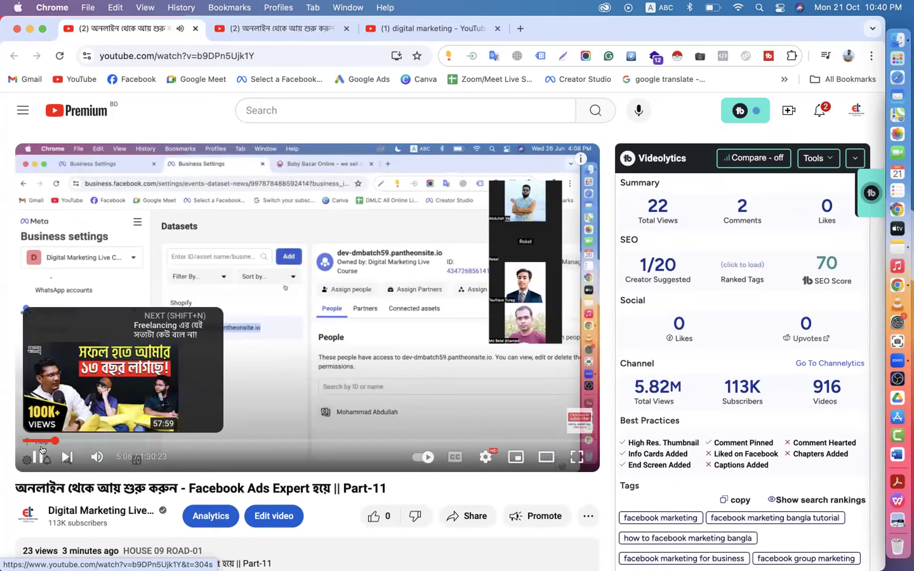
left_click(37, 456)
scroll(38, 454, "down", 5)
scroll(38, 453, "down", 3)
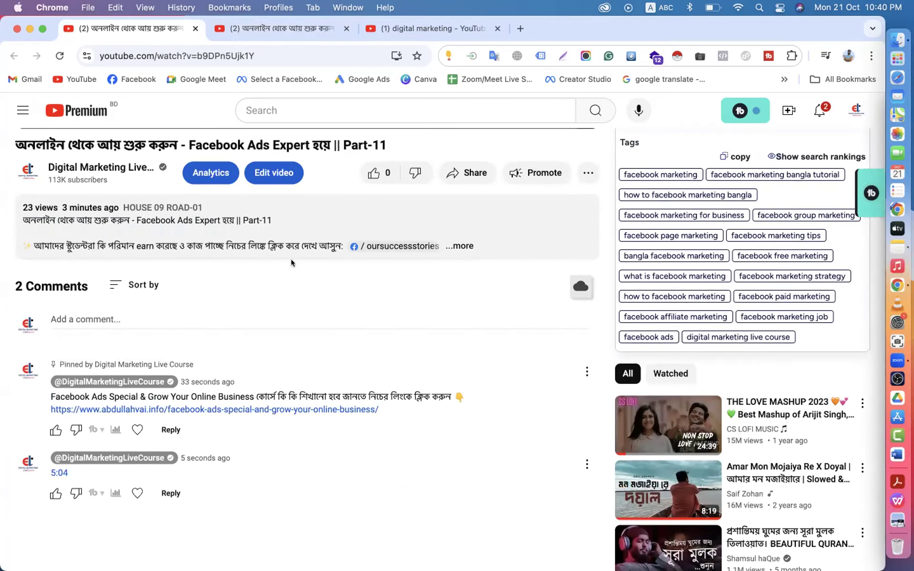
scroll(307, 177, "up", 2)
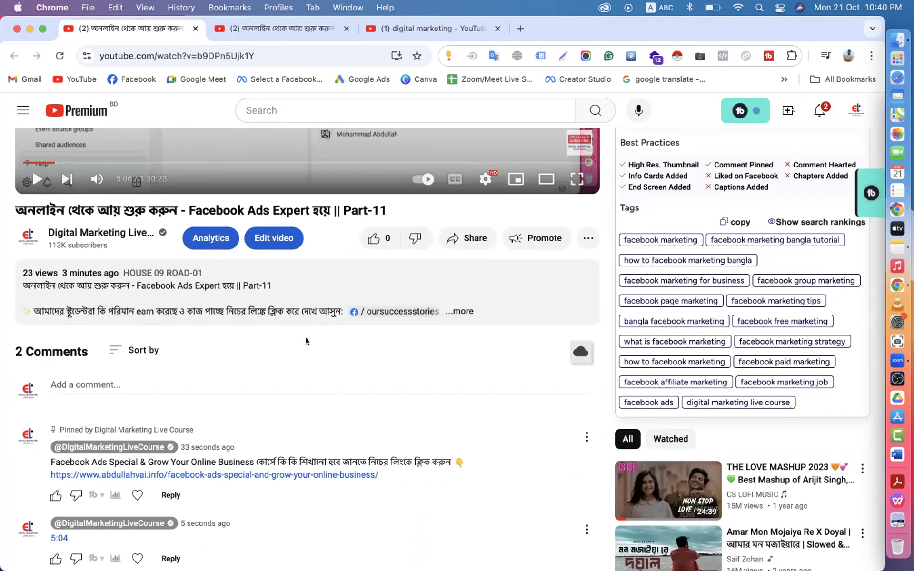
scroll(305, 341, "up", 5)
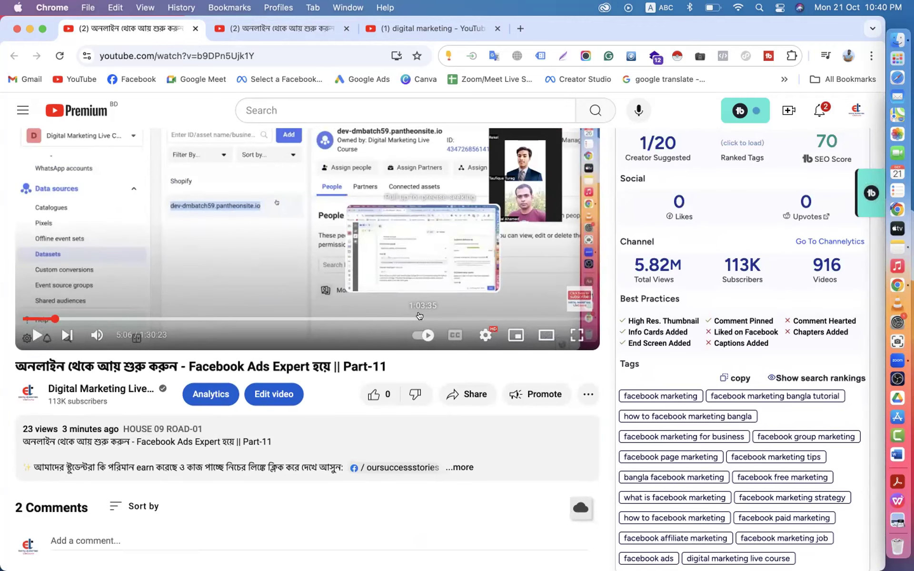
scroll(420, 316, "down", 5)
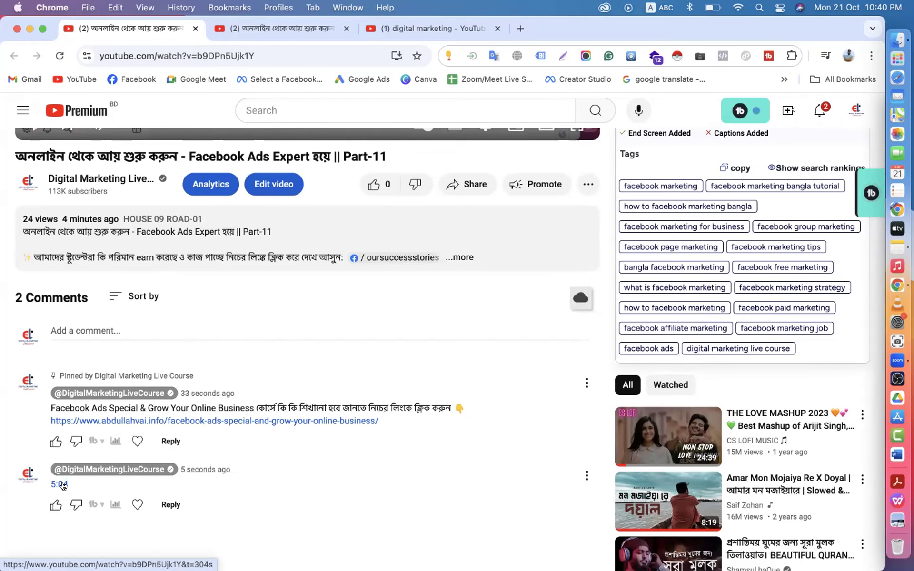
- Add a 'Catalog Create 1:5:10' line above Thanks in the Part-11 description, then go back unsaved
left_click(260, 184)
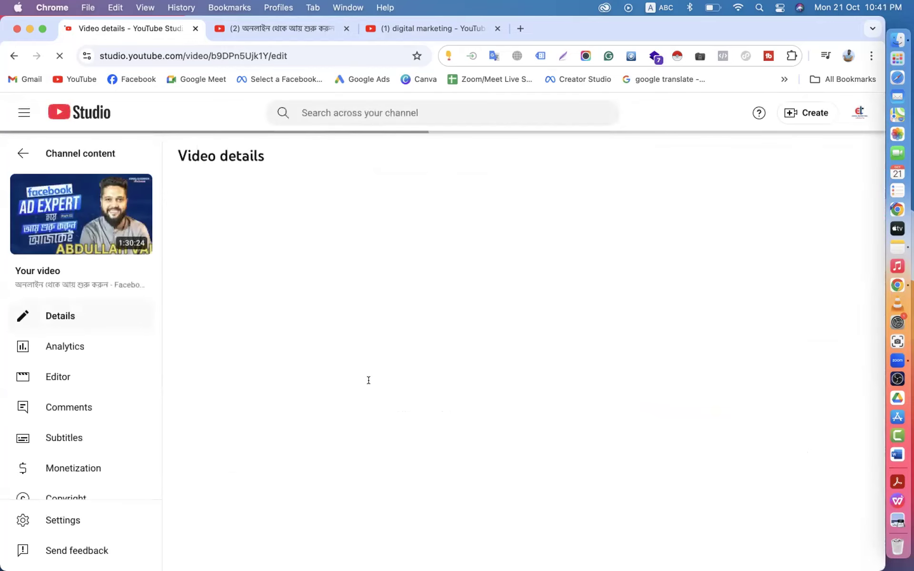
scroll(368, 380, "down", 5)
scroll(369, 380, "down", 3)
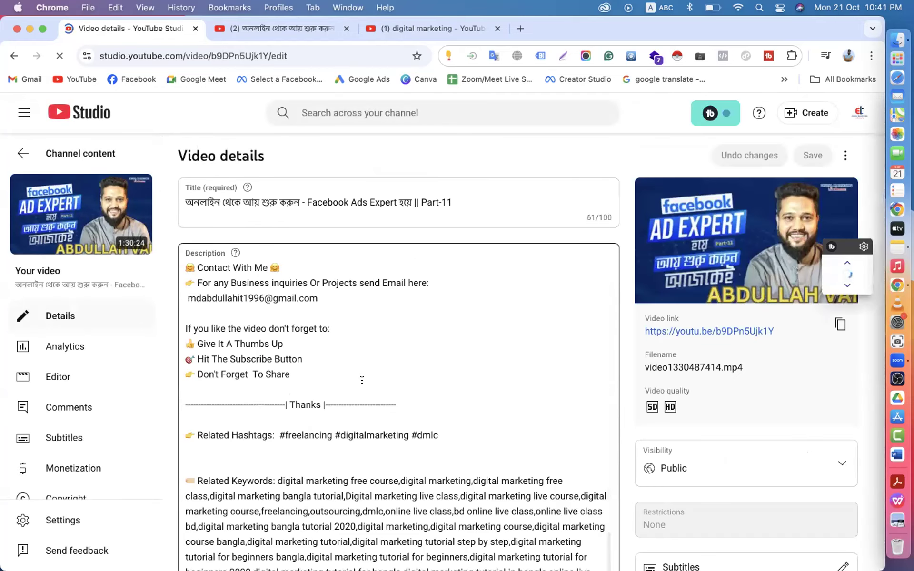
key("Return")
key("Return")
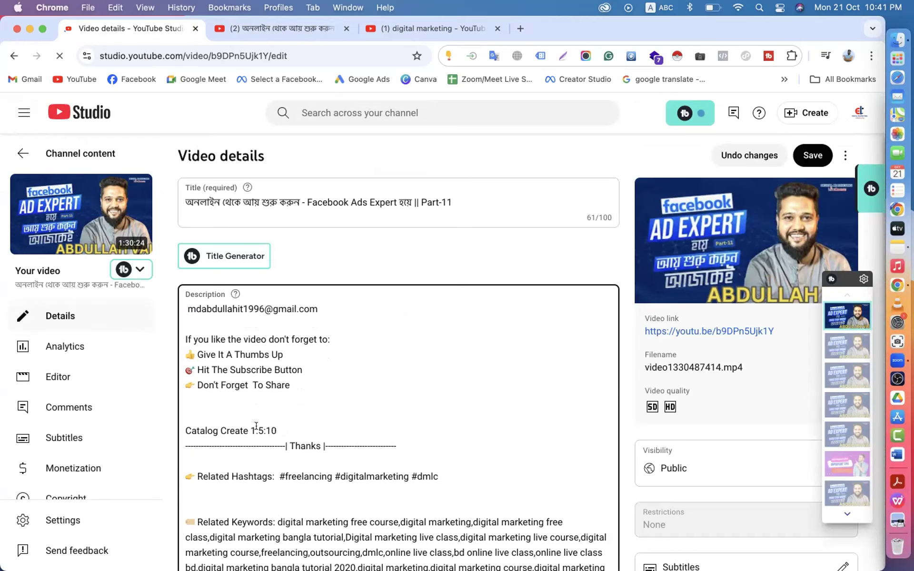
left_click_drag(289, 424, 179, 424)
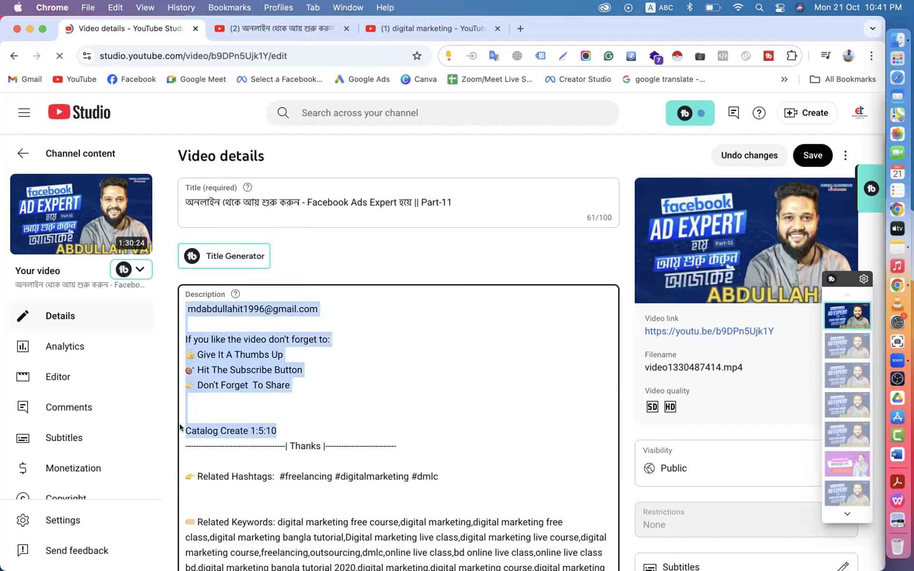
left_click(204, 430)
left_click(14, 56)
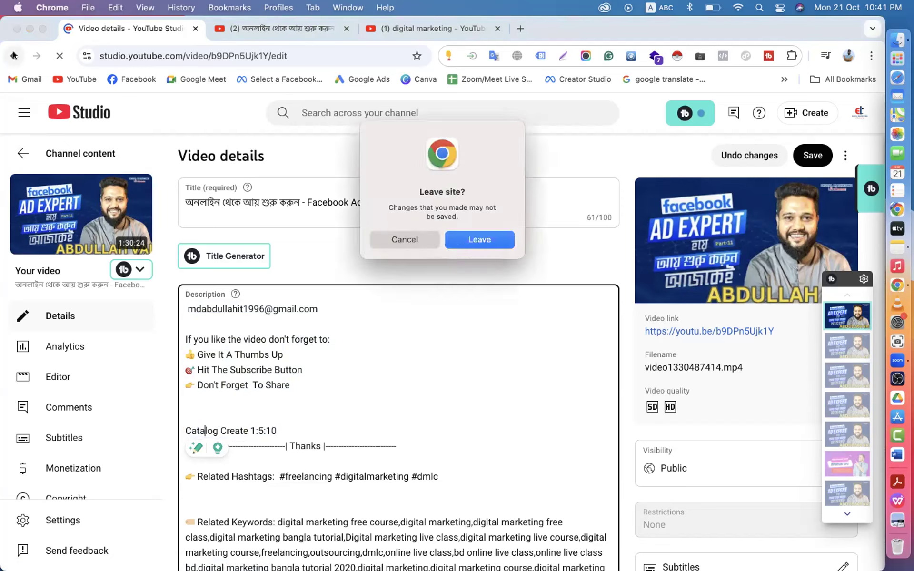
- Leave the Studio editor without saving and pause the Part-11 video
left_click(475, 238)
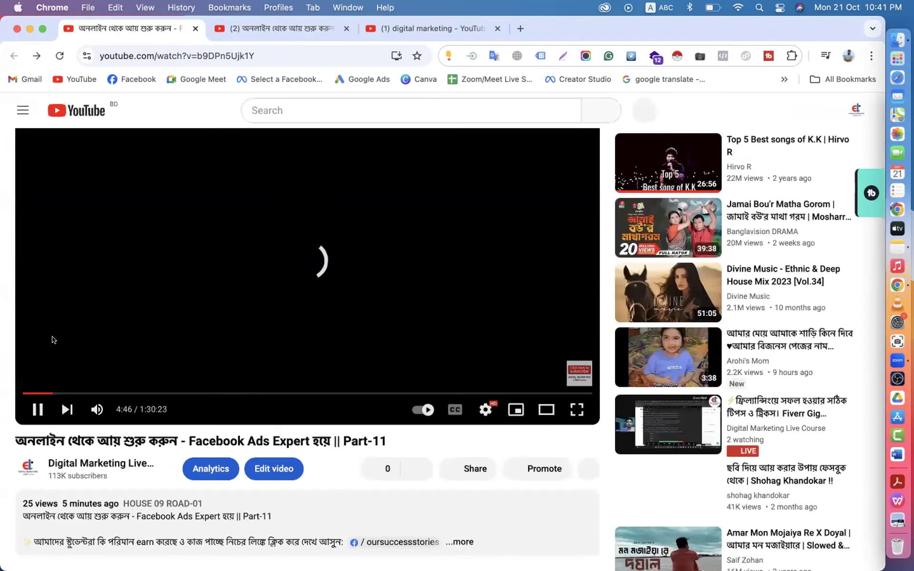
left_click(37, 409)
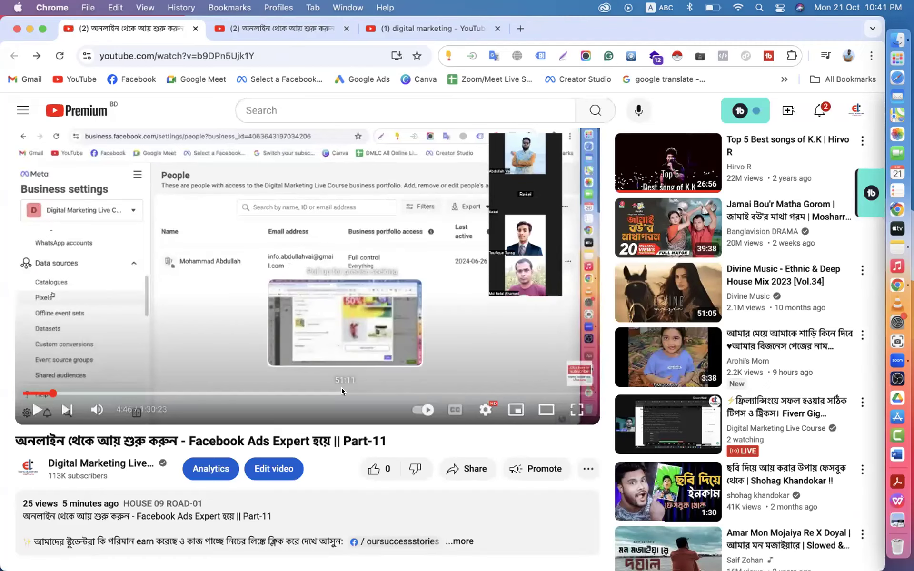
scroll(341, 387, "down", 10)
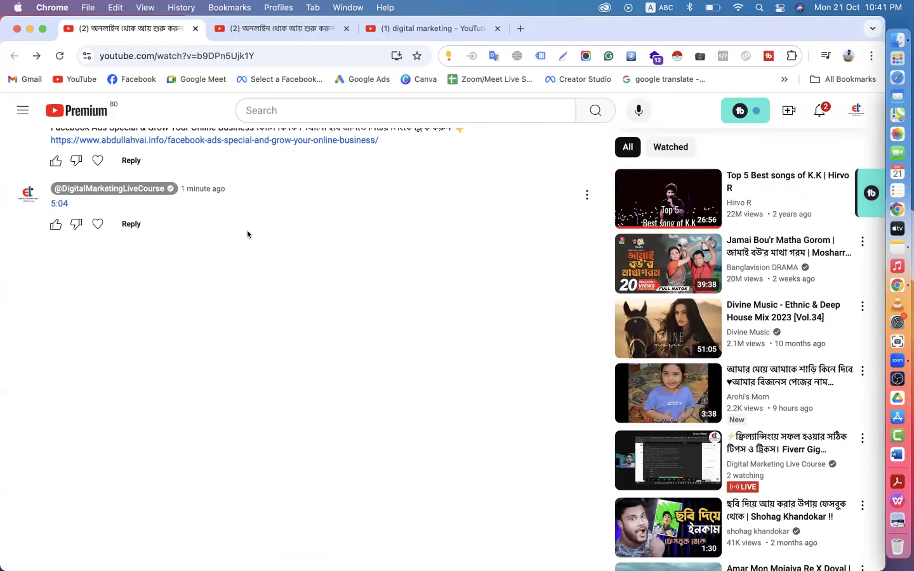
scroll(247, 233, "up", 3)
- Delete the 5:04 timestamp comment, leaving only the pinned promo comment
left_click(587, 308)
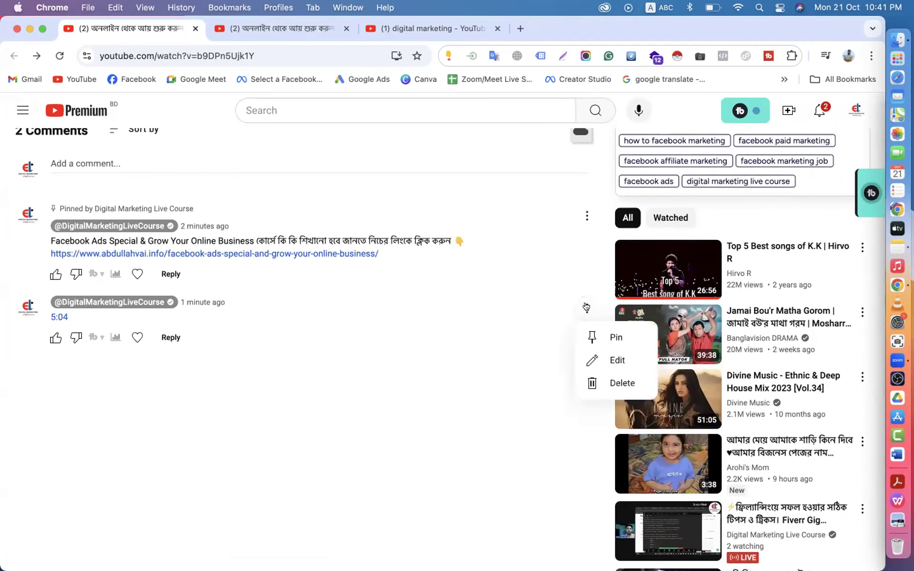
left_click(603, 383)
left_click(501, 369)
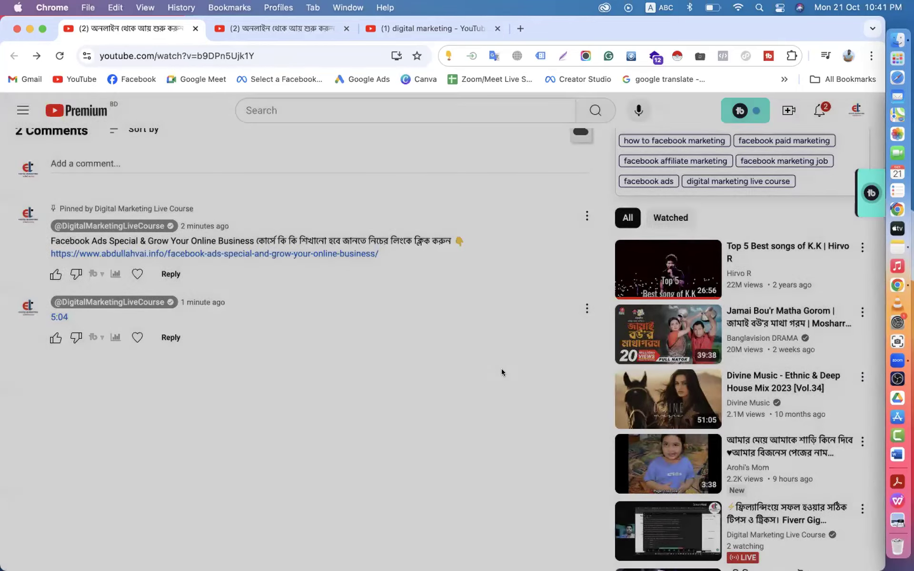
scroll(501, 368, "up", 3)
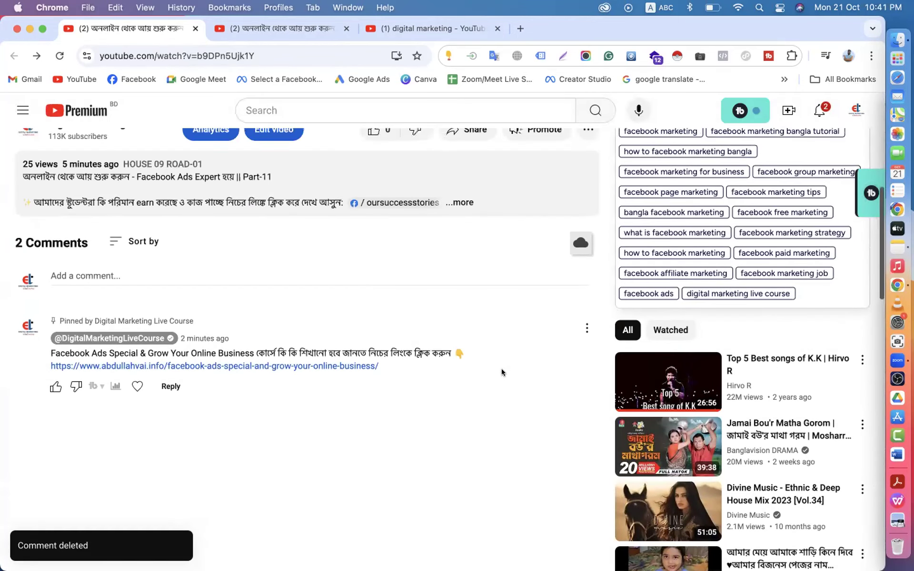
scroll(608, 341, "up", 10)
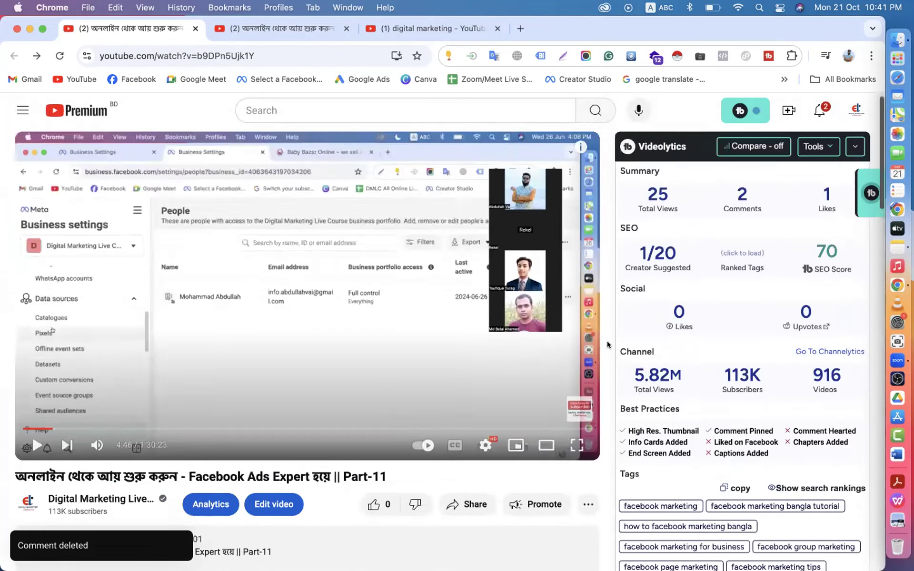
- From your channel's Videos tab, open the Part-11 video and its pinned promo comment's ⋮ menu
left_click(856, 110)
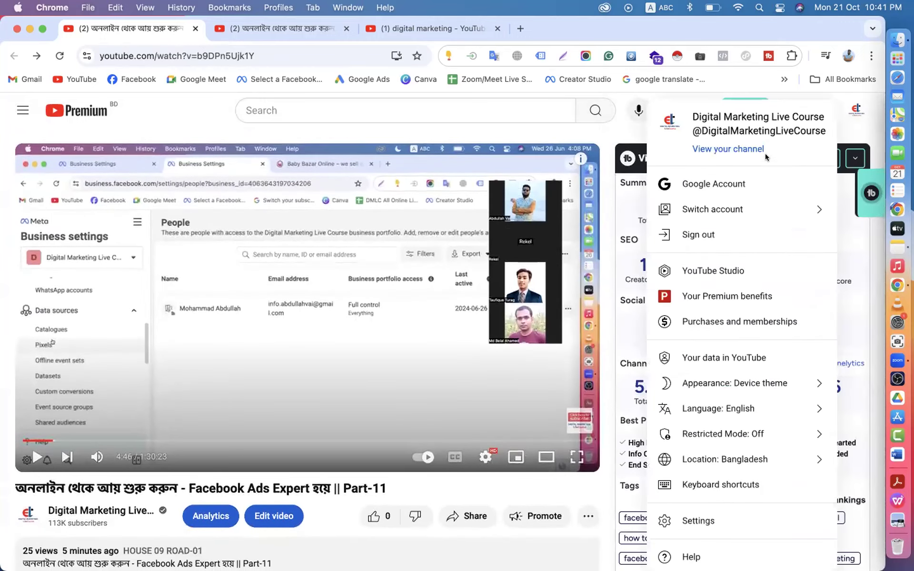
left_click(748, 147)
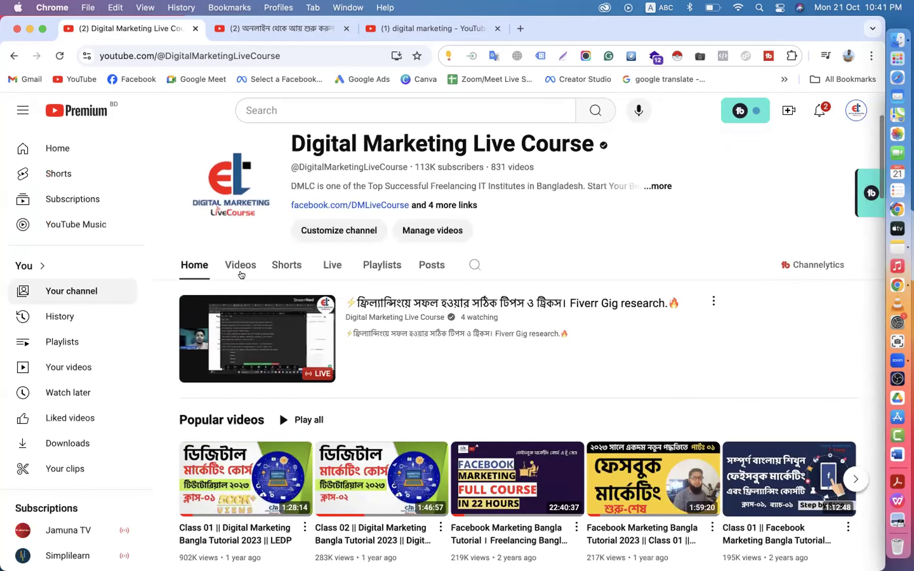
left_click(241, 274)
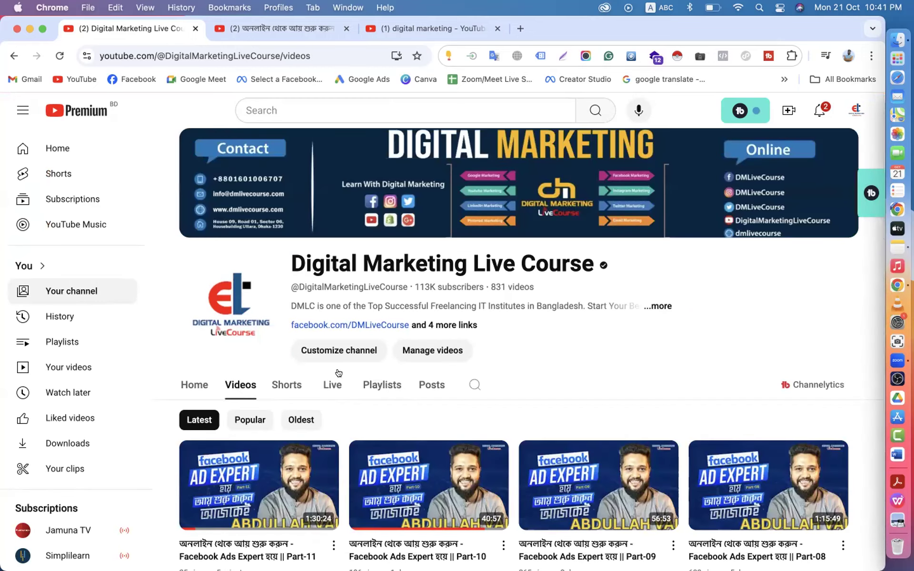
scroll(338, 372, "down", 5)
left_click(261, 354)
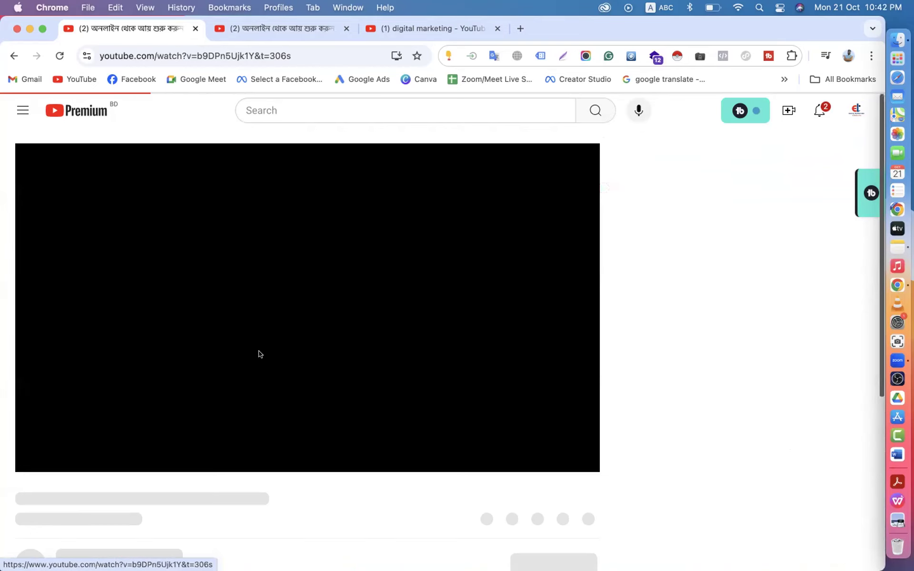
scroll(32, 347, "down", 3)
scroll(32, 348, "down", 3)
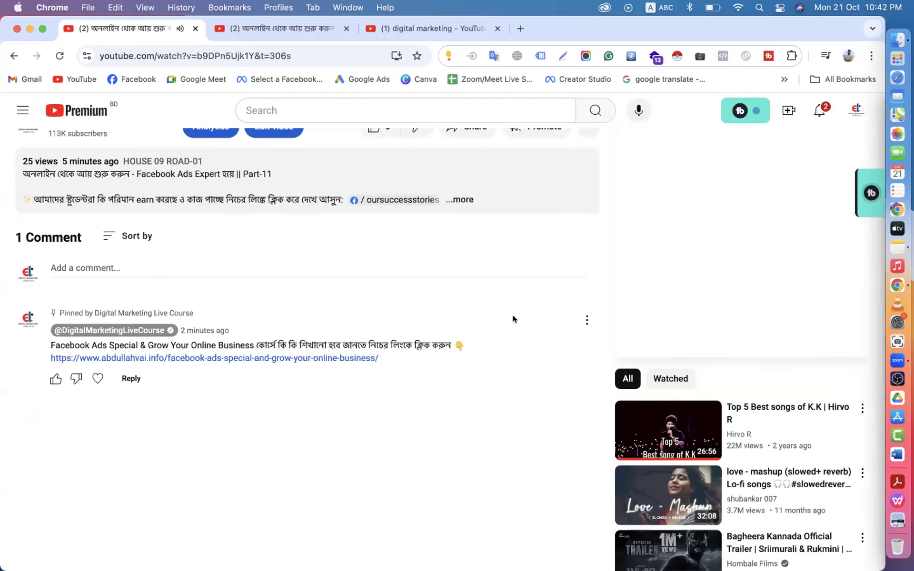
left_click(587, 319)
- Open the pinned promo comment for editing and copy its full text
left_click(595, 370)
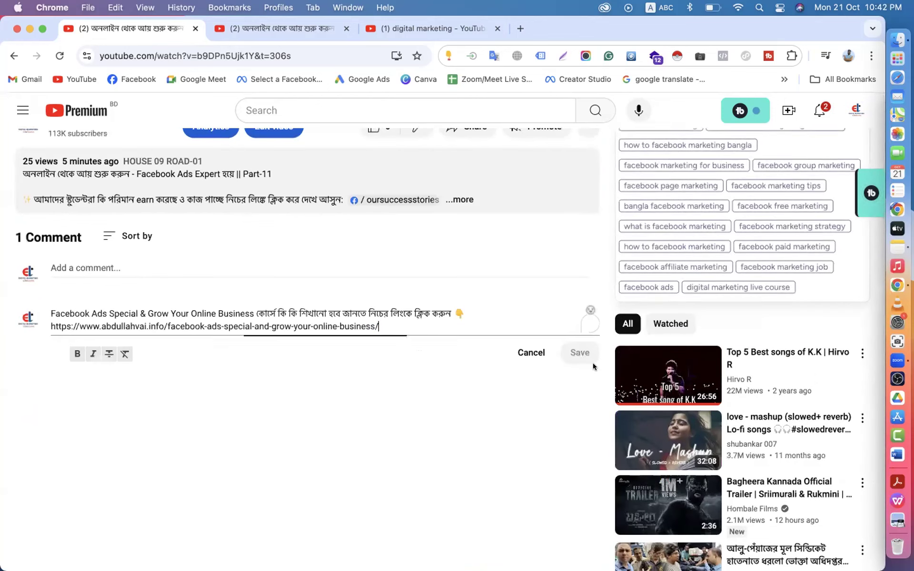
key("super+a")
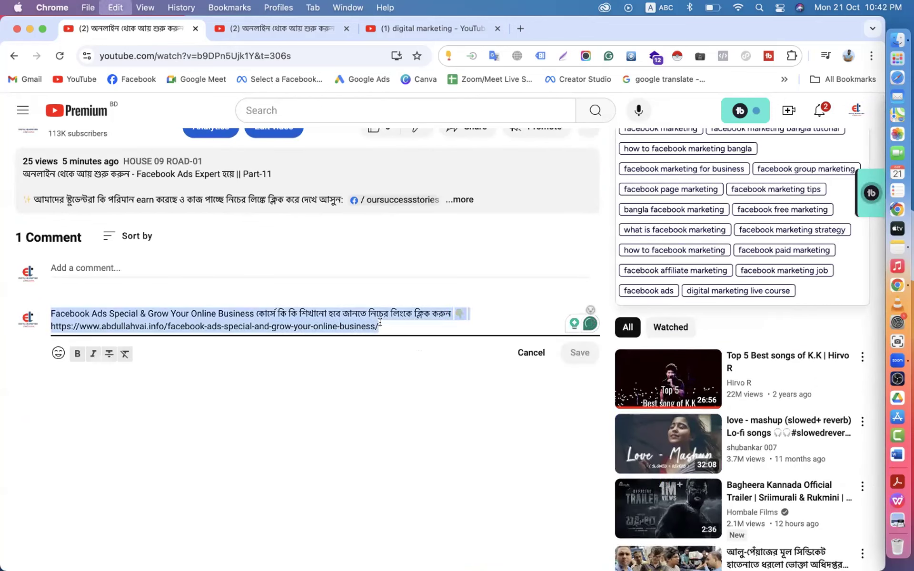
key("super+c")
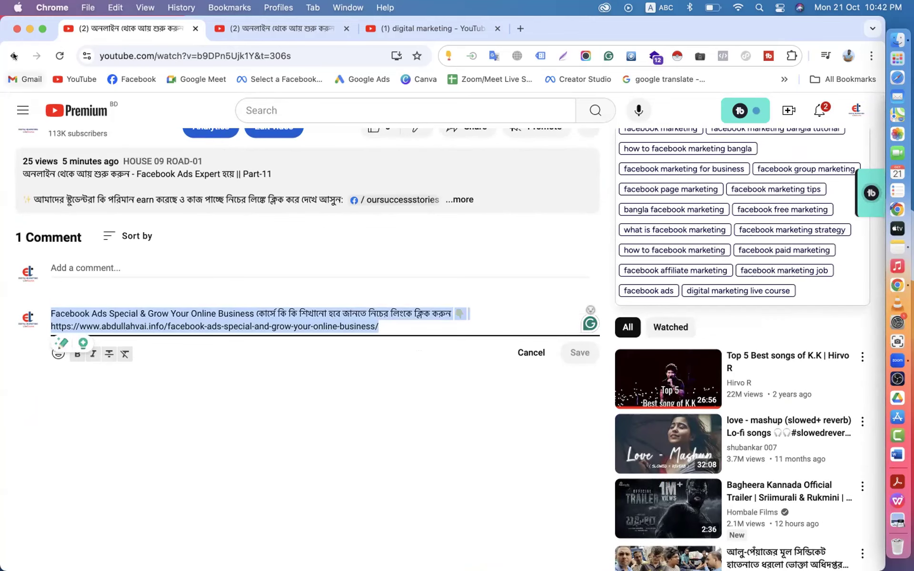
- Back on the channel, go to Playlists and play the Facebook Ads Expert playlist from Part-01
left_click(14, 56)
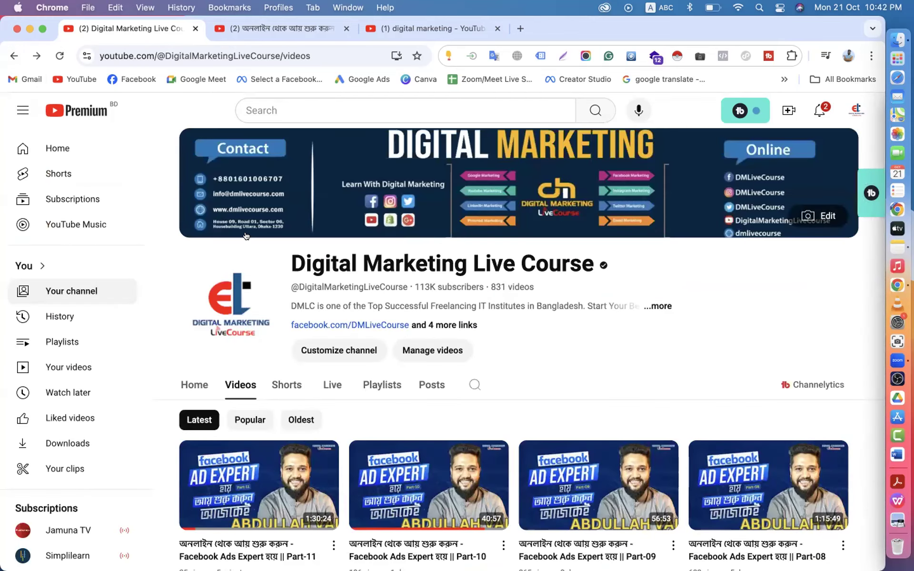
scroll(246, 236, "down", 3)
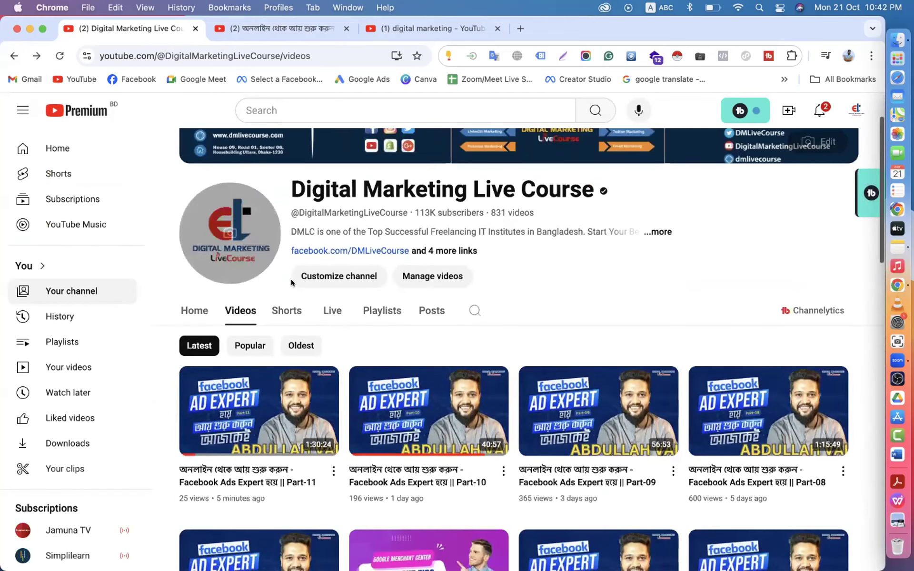
left_click(356, 308)
scroll(371, 306, "down", 1)
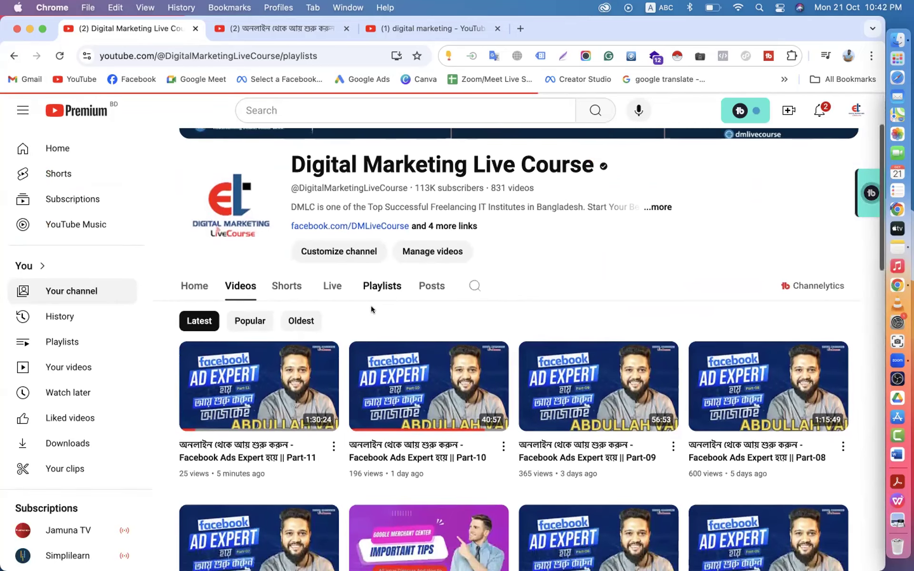
scroll(246, 352, "down", 3)
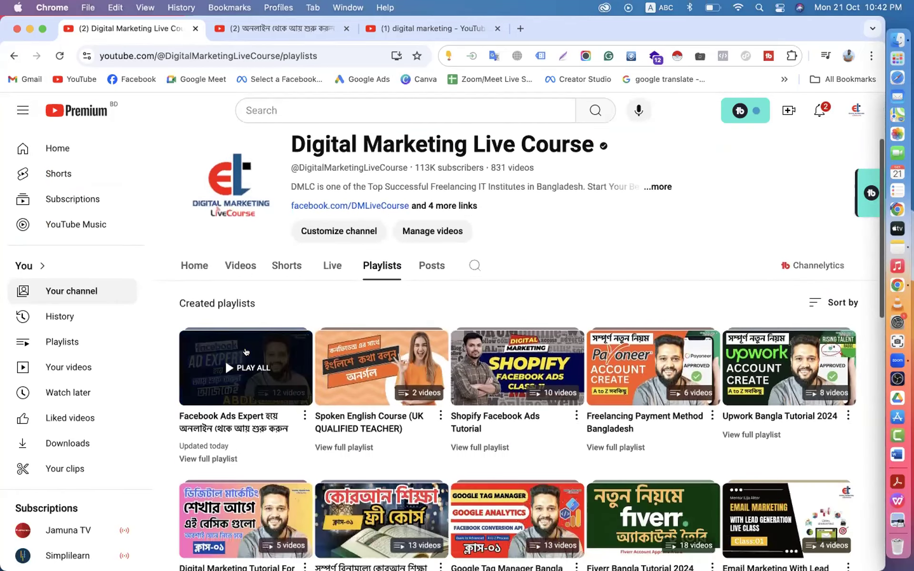
left_click(245, 353)
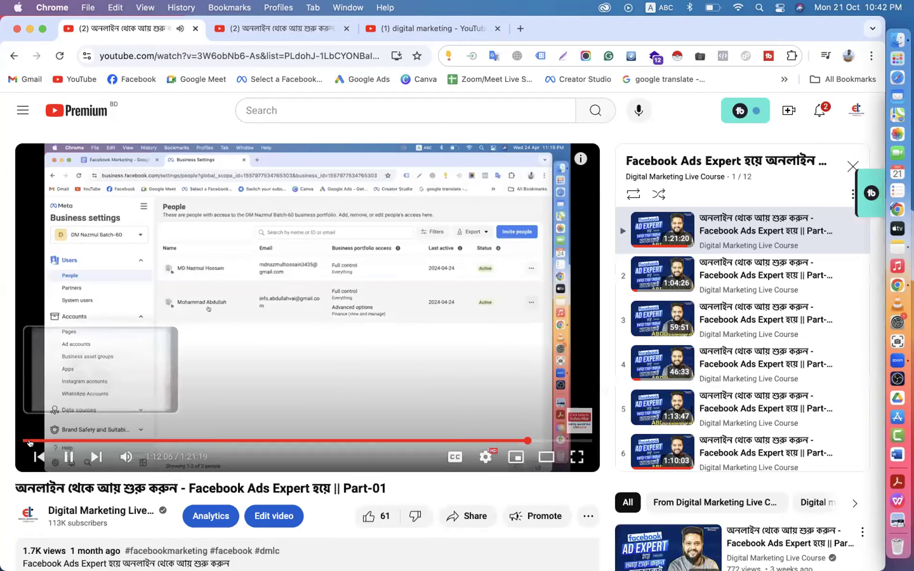
- Paste the copied promo text with its course link as a new comment on Part-01 and post it
key("space")
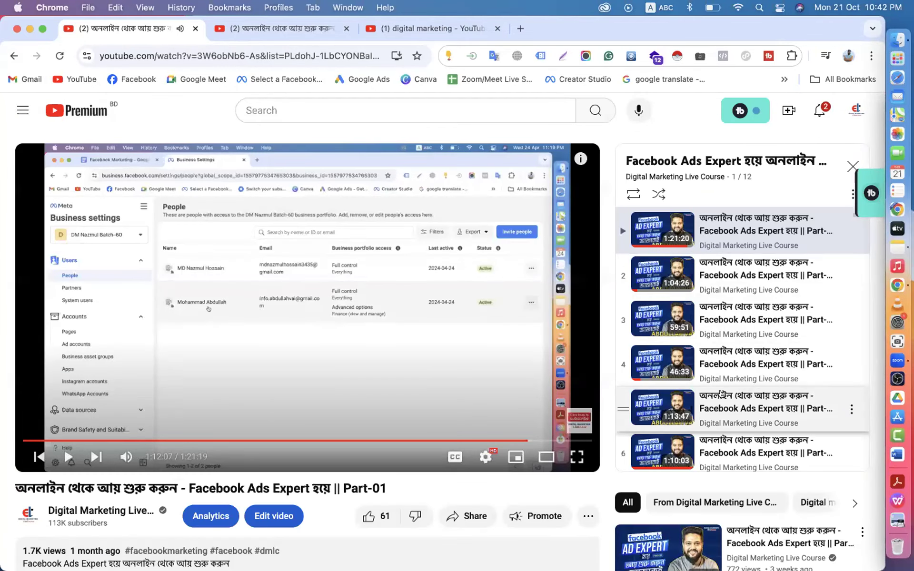
scroll(721, 391, "down", 5)
scroll(719, 383, "up", 5)
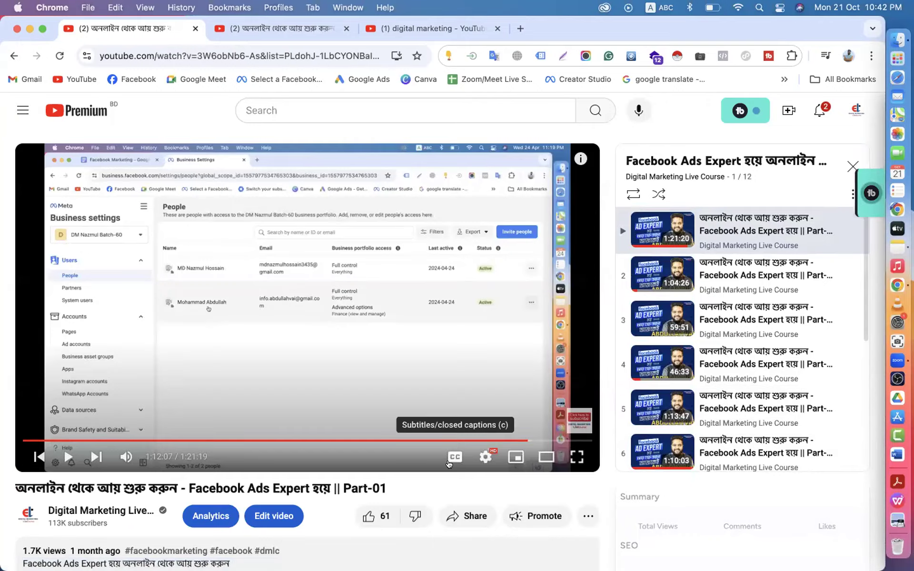
scroll(450, 453, "down", 10)
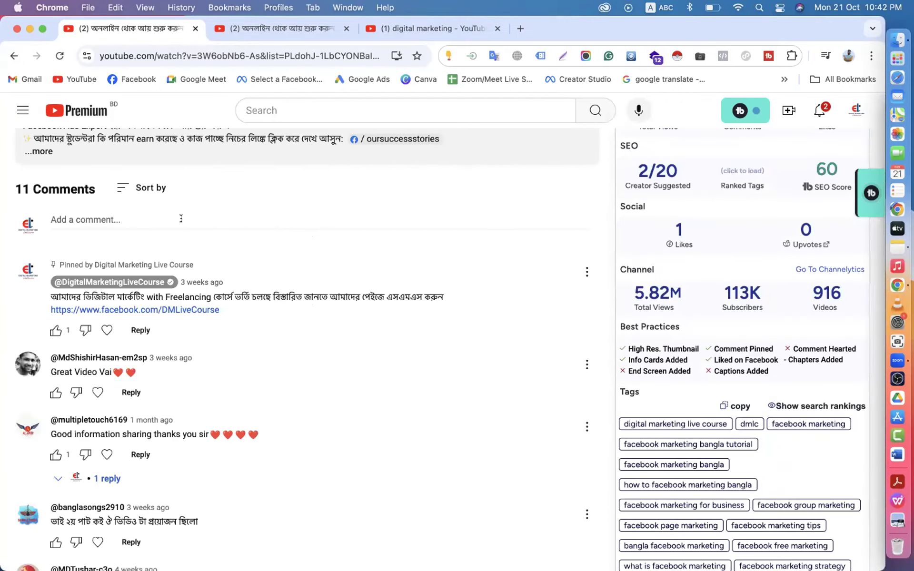
left_click(180, 219)
type("Facebook Ads Special & Grow Your Online Business কোর্সে কি কি শিখানো হবে জানতে নিচের লিংকে ক্লিক করুন 👇 https://www.abdullahvai.info/facebook-ads-special-and-grow-your-online-business/")
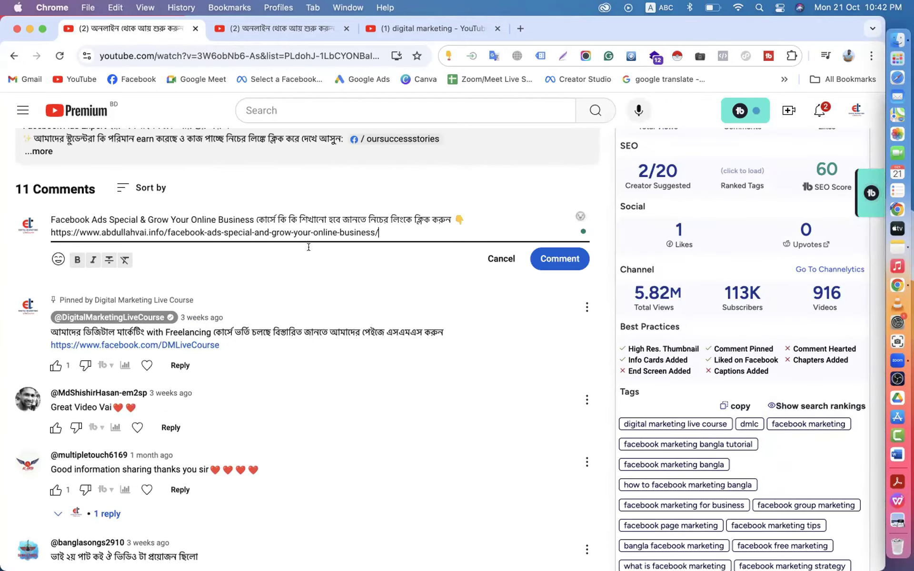
scroll(309, 247, "up", 8)
left_click(257, 234)
scroll(409, 243, "down", 6)
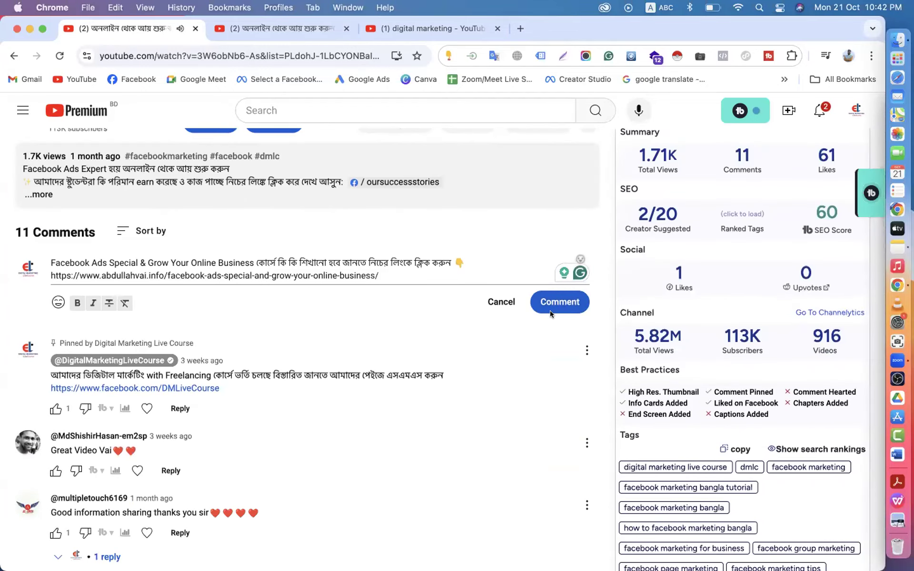
left_click(553, 303)
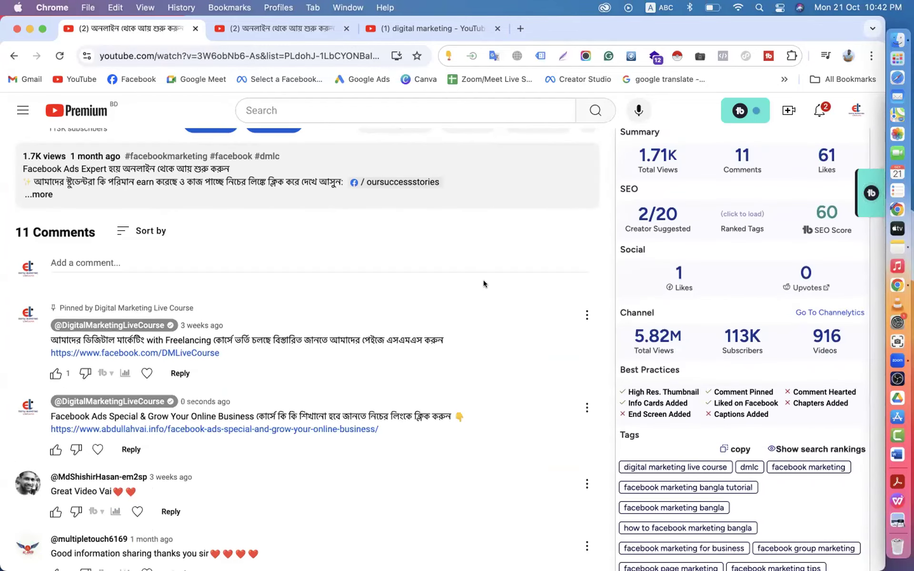
- Pin the new promo comment, then return to the channel's playlists page
left_click(586, 407)
left_click(590, 437)
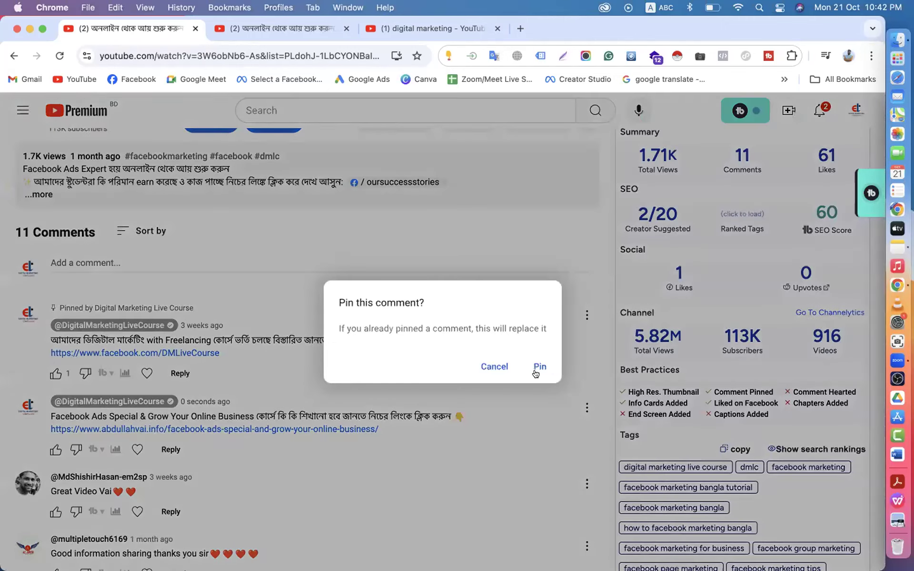
left_click(536, 367)
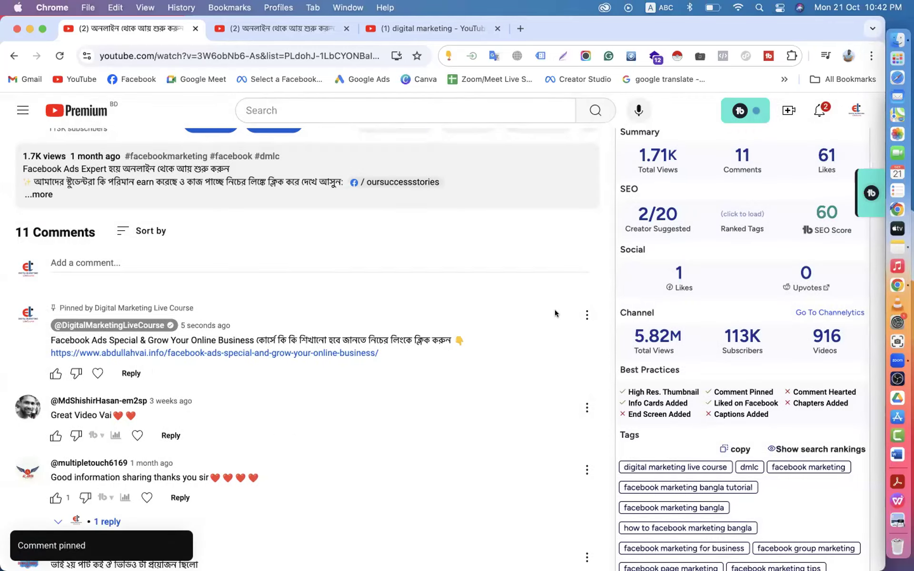
scroll(555, 310, "down", 4)
scroll(555, 309, "up", 8)
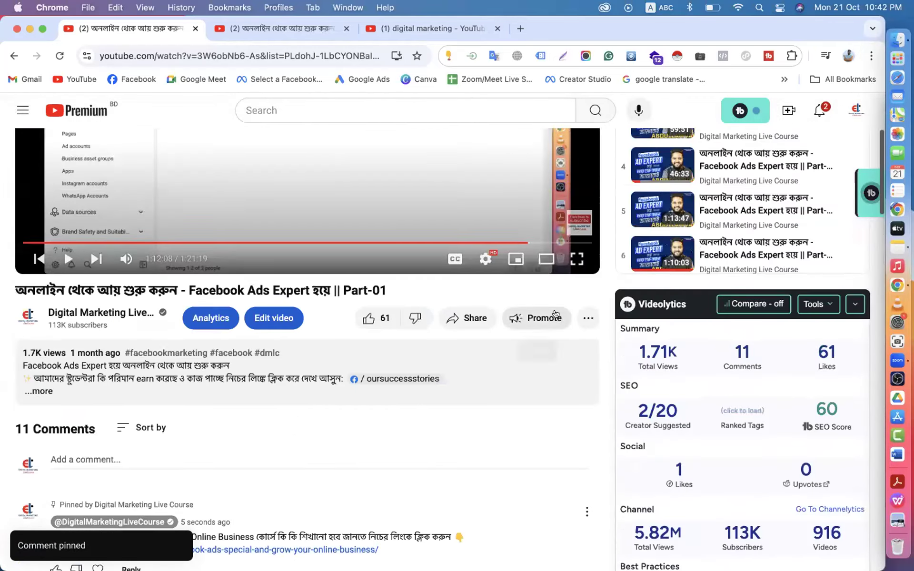
left_click(8, 50)
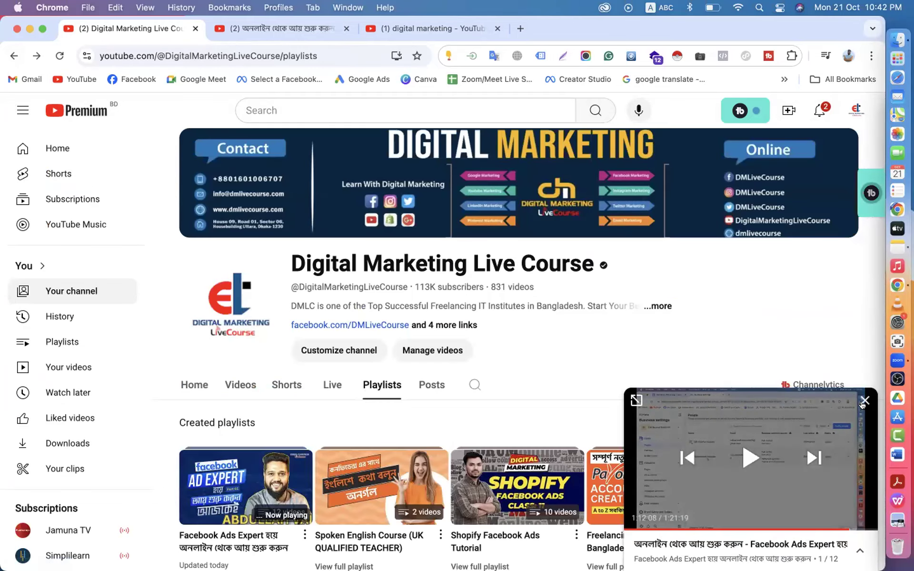
- Close the Part-01 miniplayer, look through the three YouTube tabs, and start a new browser tab
left_click(863, 406)
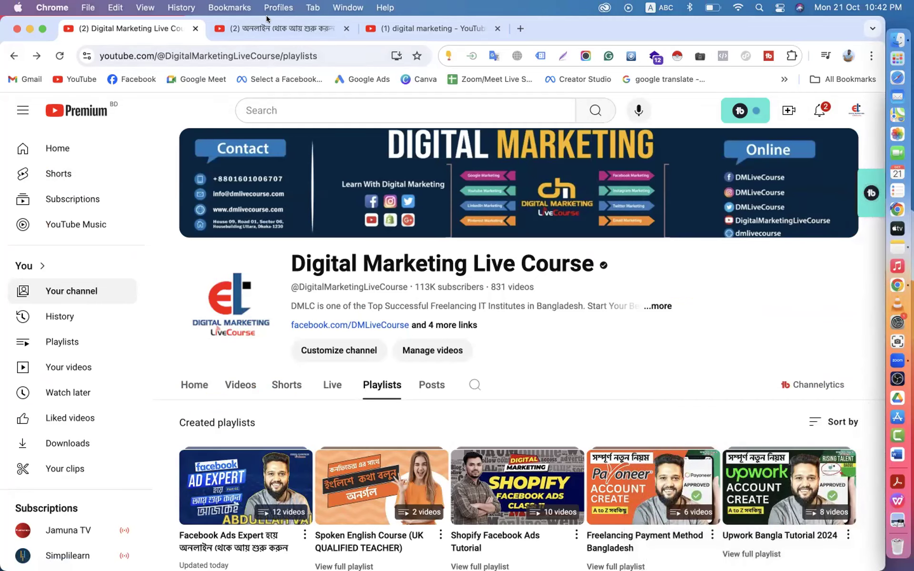
left_click(267, 27)
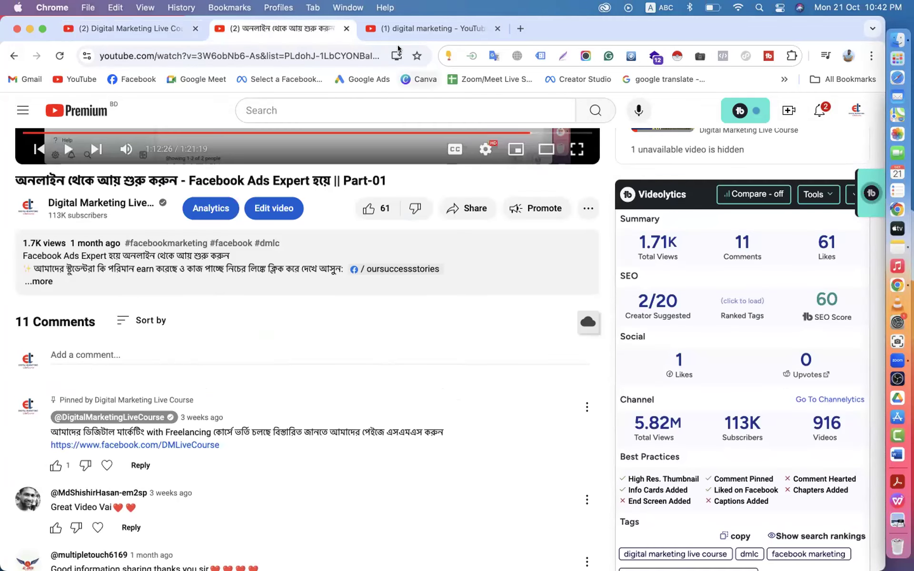
left_click(387, 28)
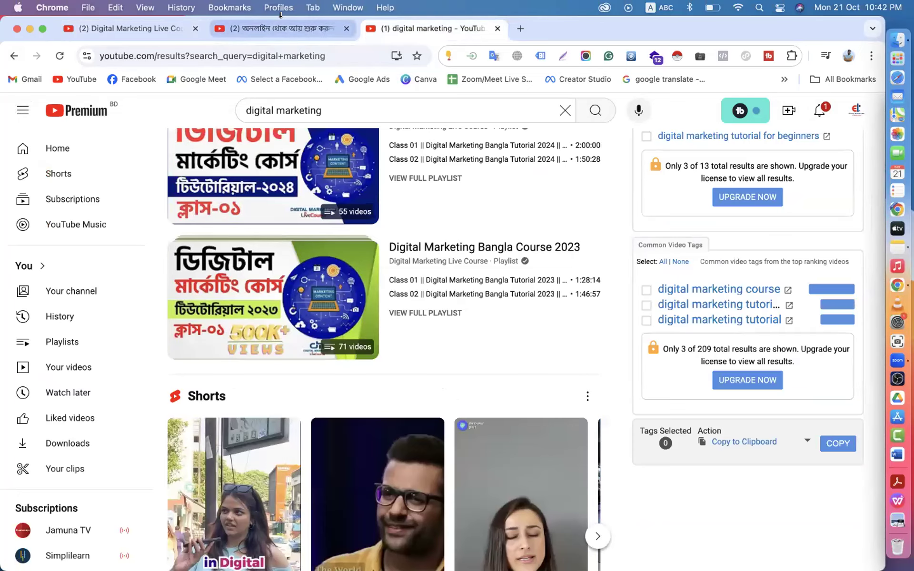
left_click(271, 28)
left_click(140, 26)
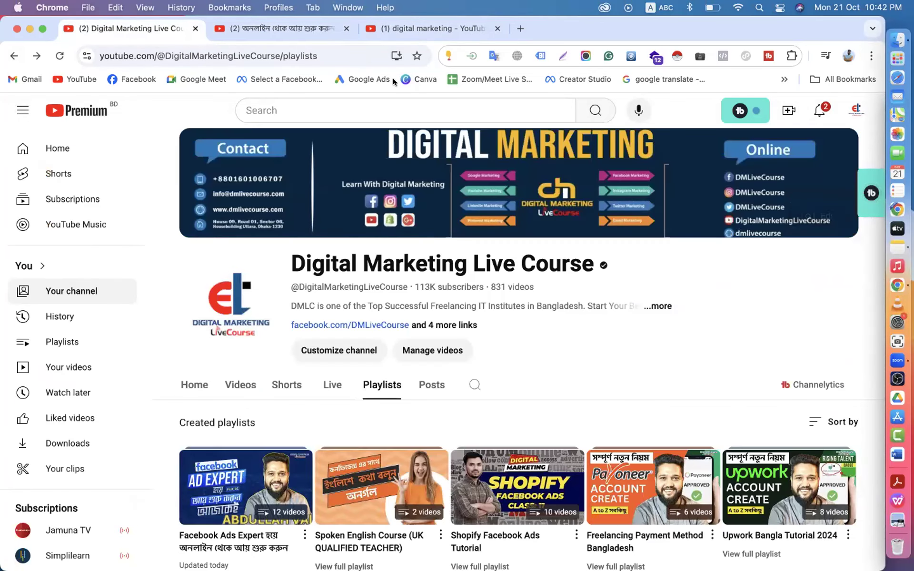
left_click(519, 20)
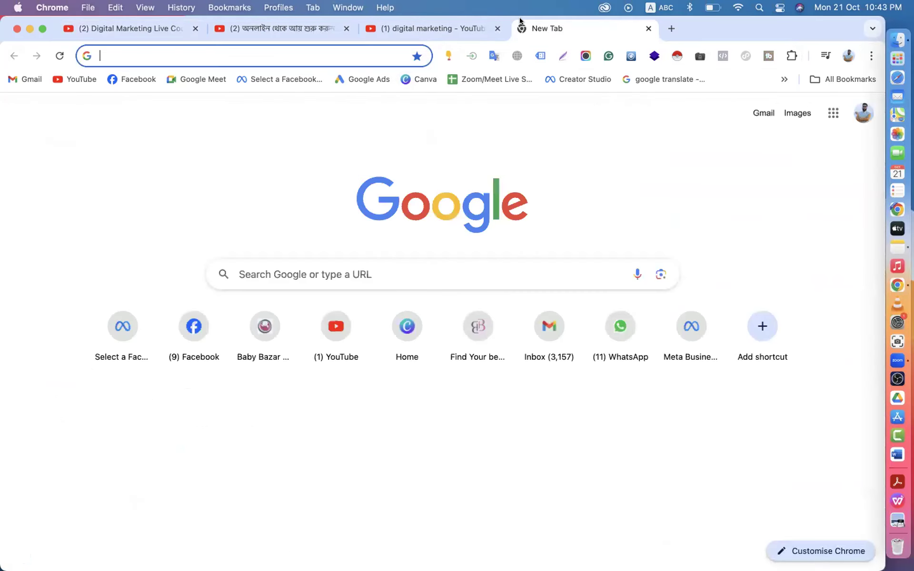
- Search Google for 'dmlc it institute' and browse through the results
type("d")
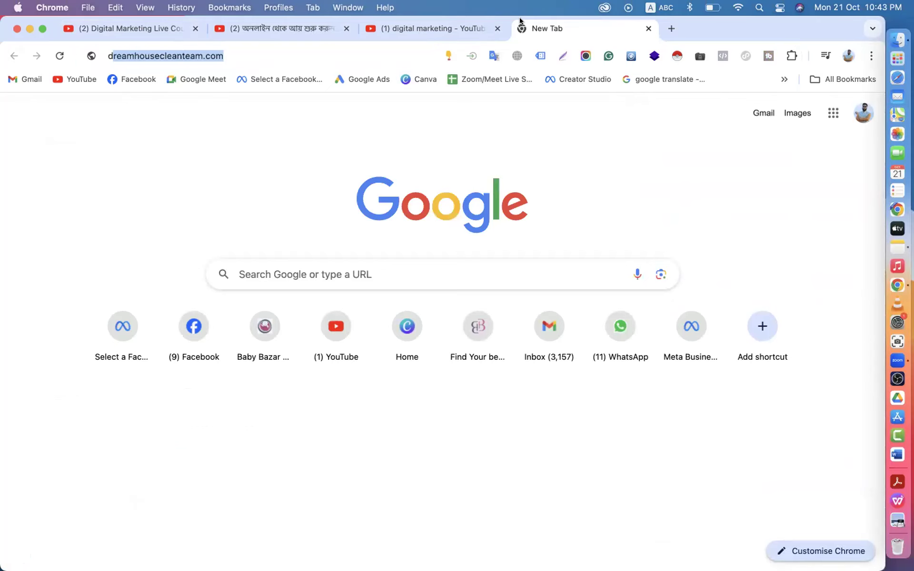
type("mlc it ")
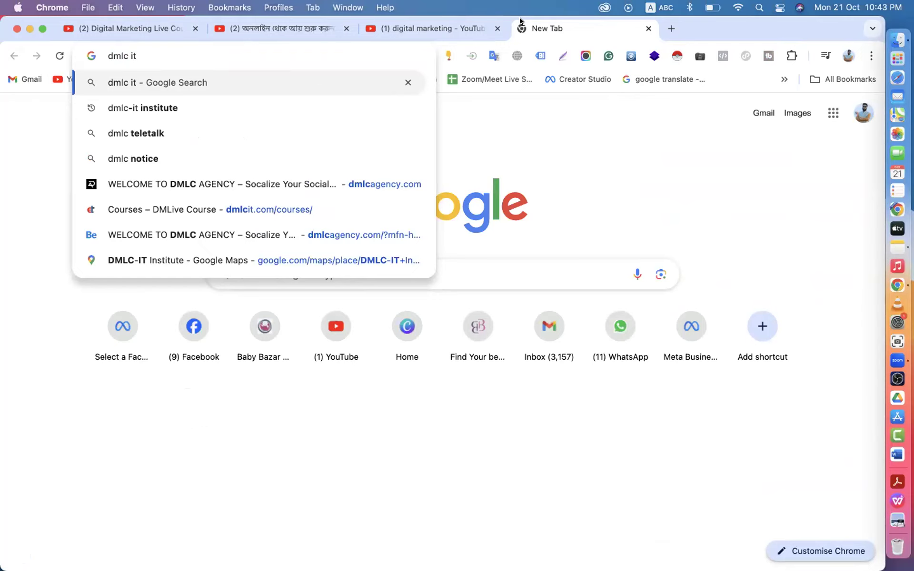
type("i")
type("nstitute")
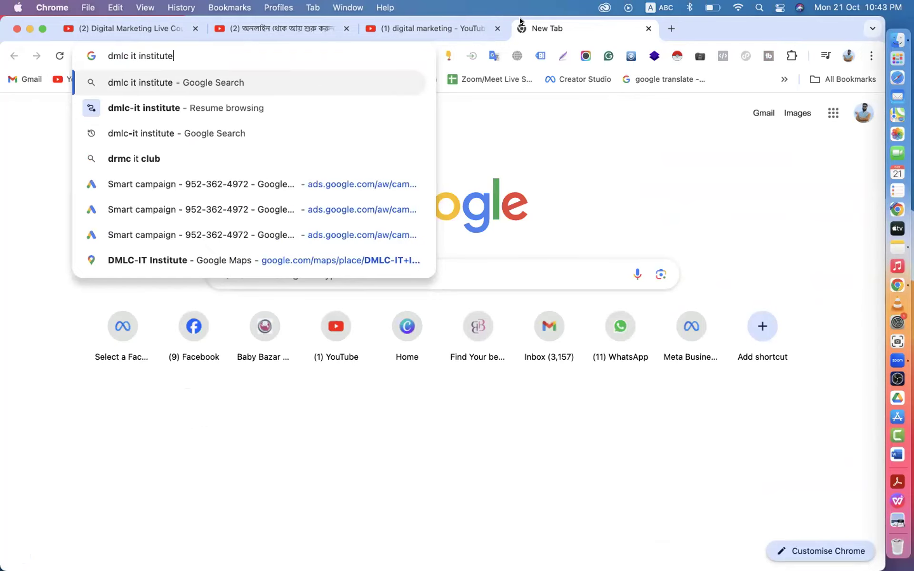
key("Return")
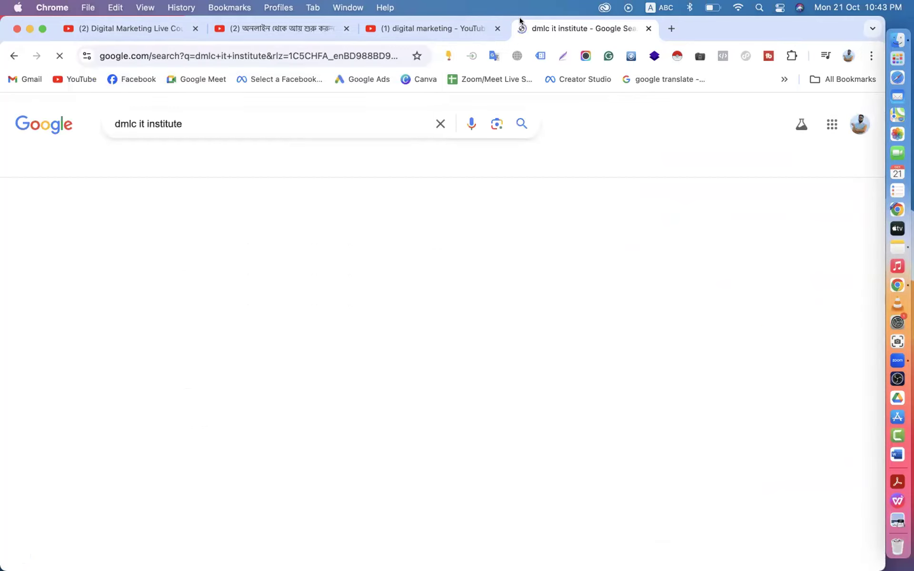
scroll(387, 259, "down", 8)
scroll(387, 260, "down", 8)
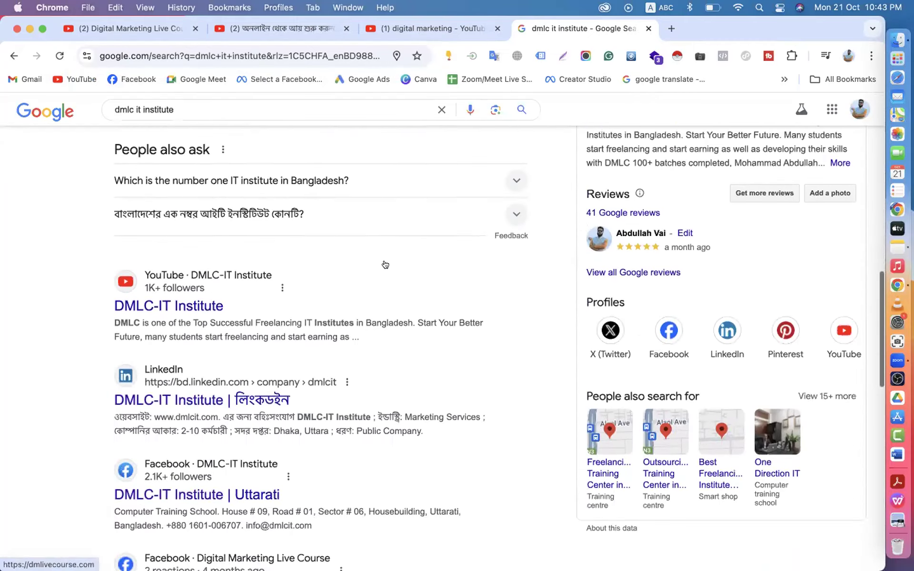
scroll(384, 265, "up", 2)
scroll(333, 310, "down", 3)
scroll(273, 358, "down", 6)
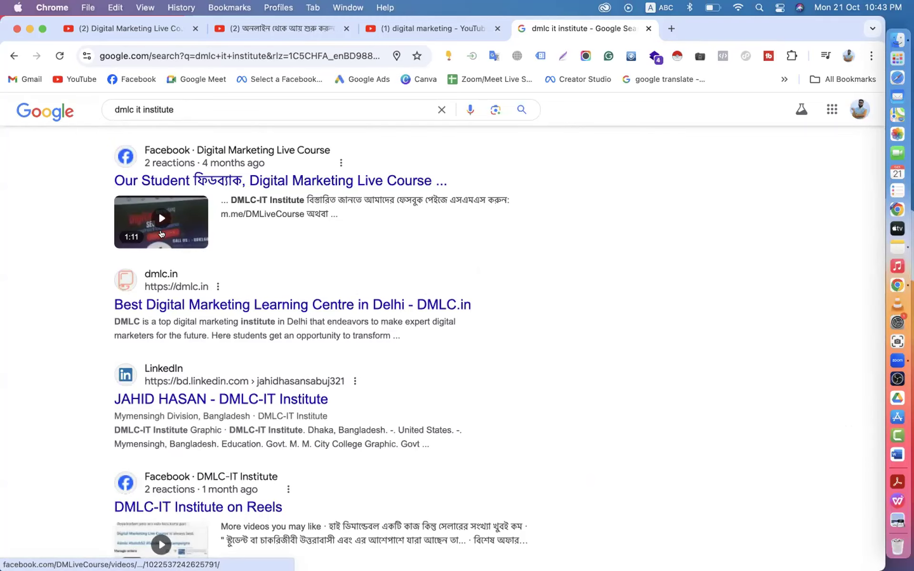
scroll(200, 216, "down", 7)
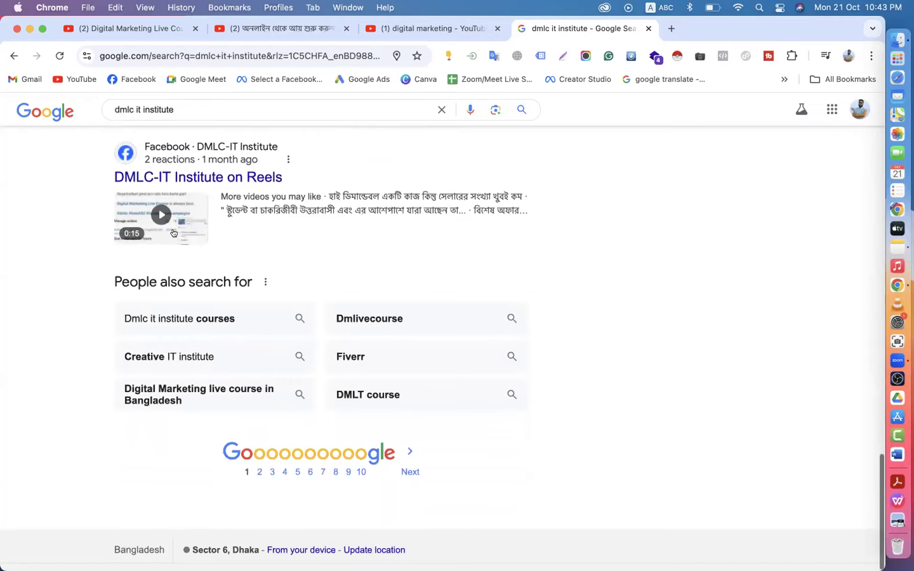
scroll(290, 258, "up", 20)
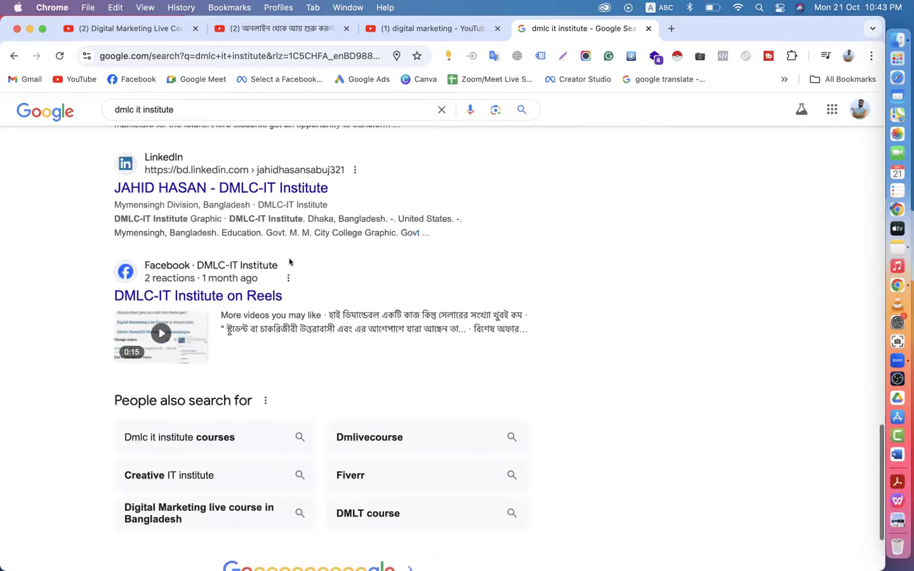
scroll(189, 301, "down", 20)
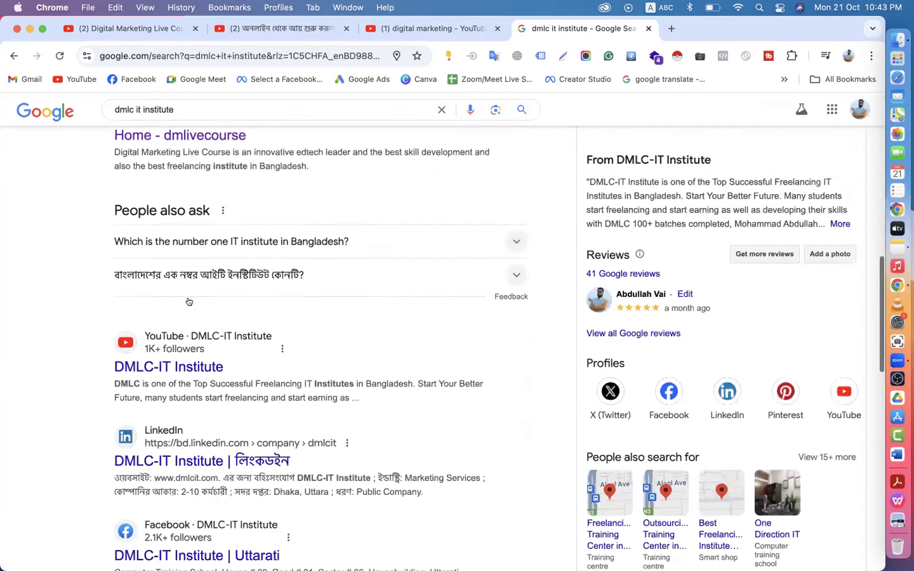
scroll(189, 301, "up", 14)
scroll(189, 302, "up", 7)
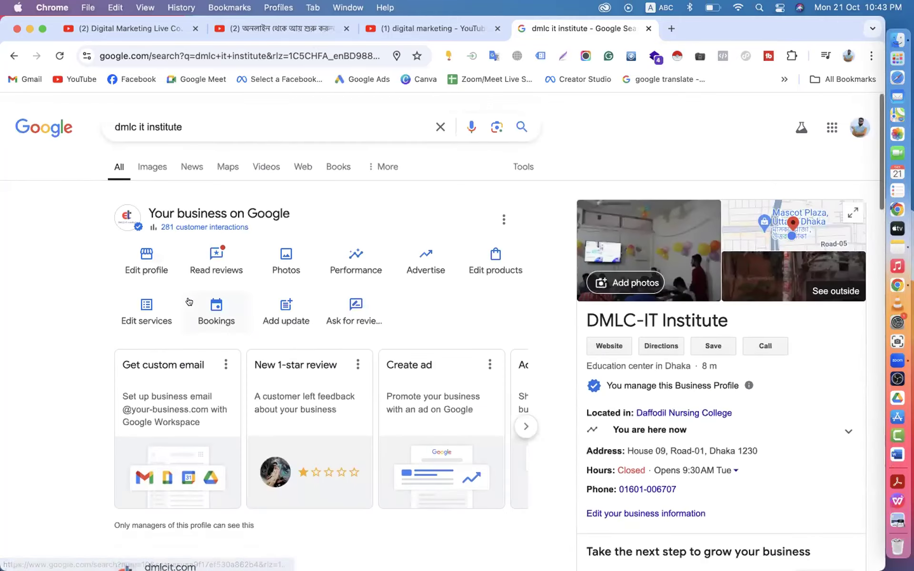
- Check the Videos results, return to All results, then close the search tab
left_click(265, 167)
scroll(341, 252, "down", 5)
scroll(341, 251, "down", 10)
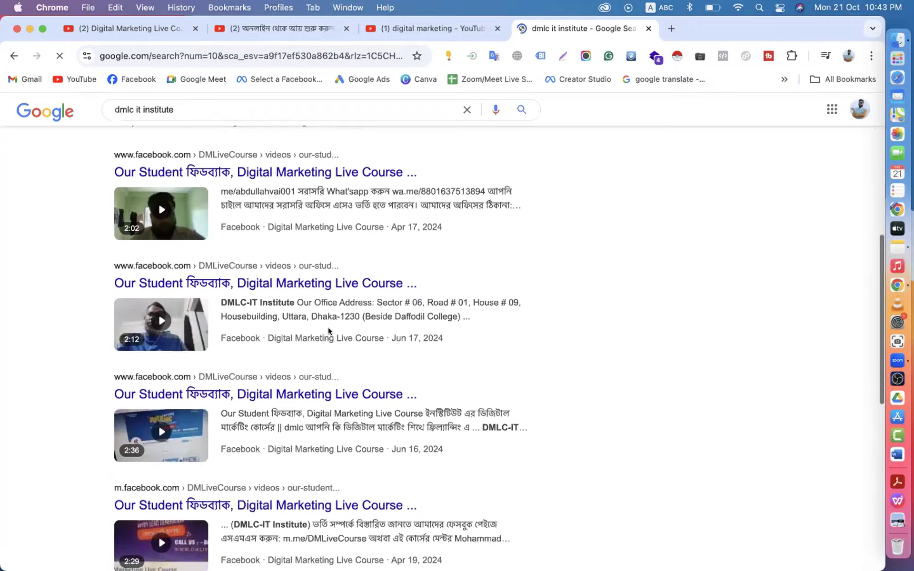
scroll(130, 187, "up", 12)
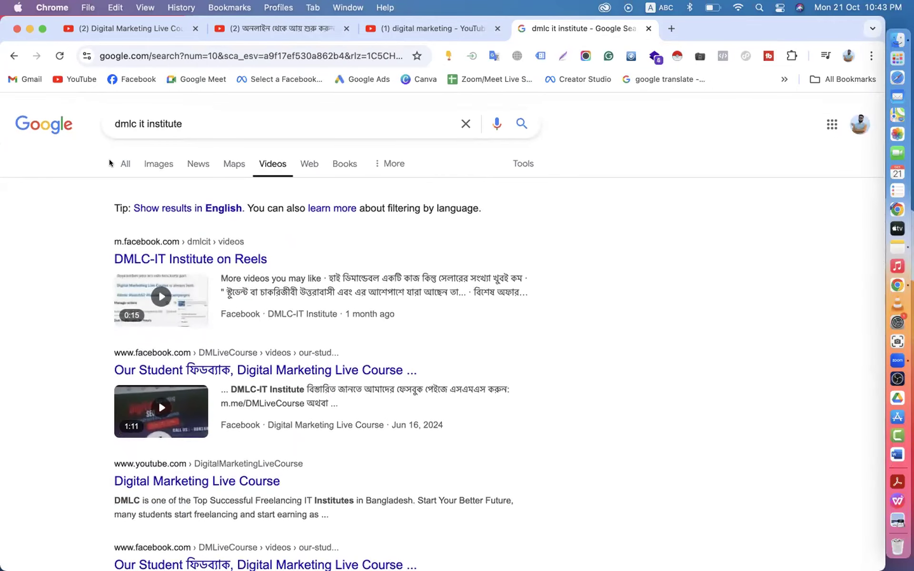
left_click(121, 164)
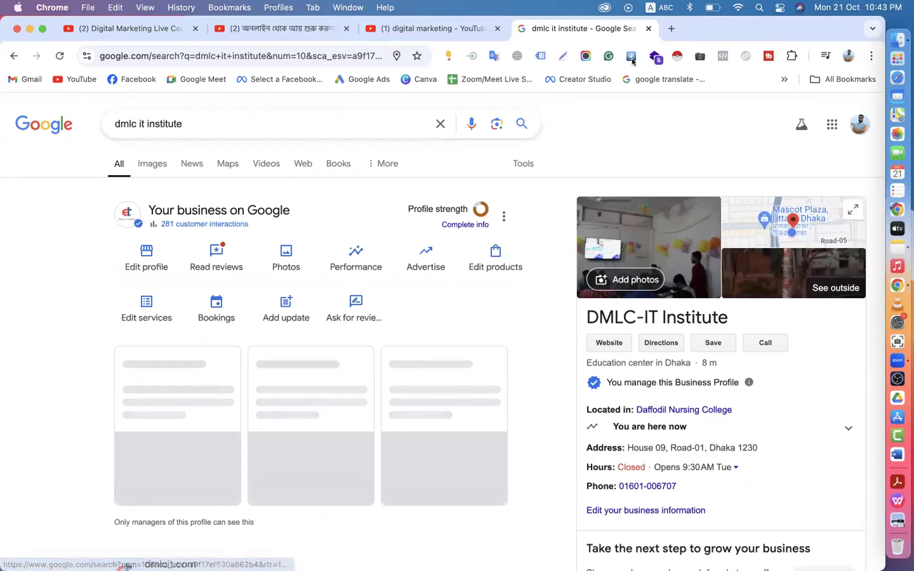
left_click(648, 28)
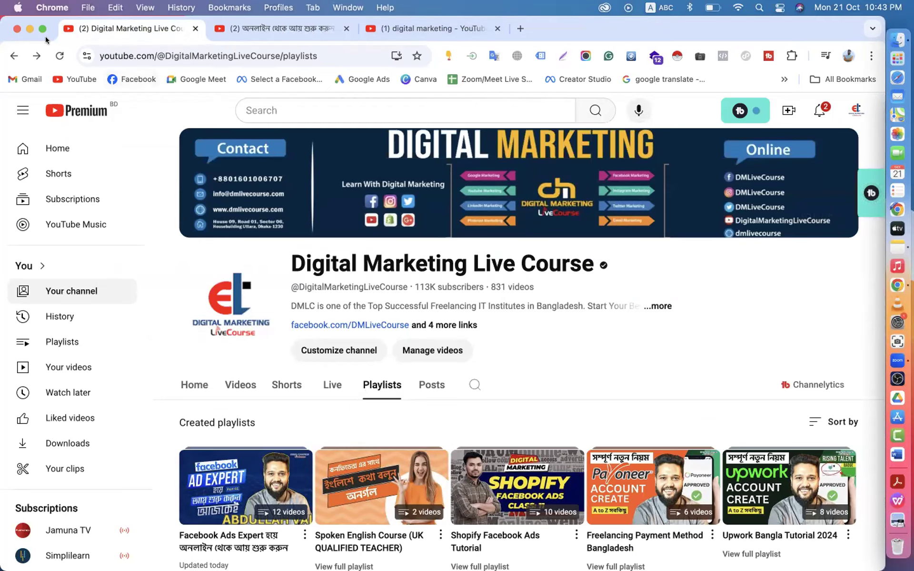
- Close the Chrome window showing the YouTube channel playlists
left_click(17, 29)
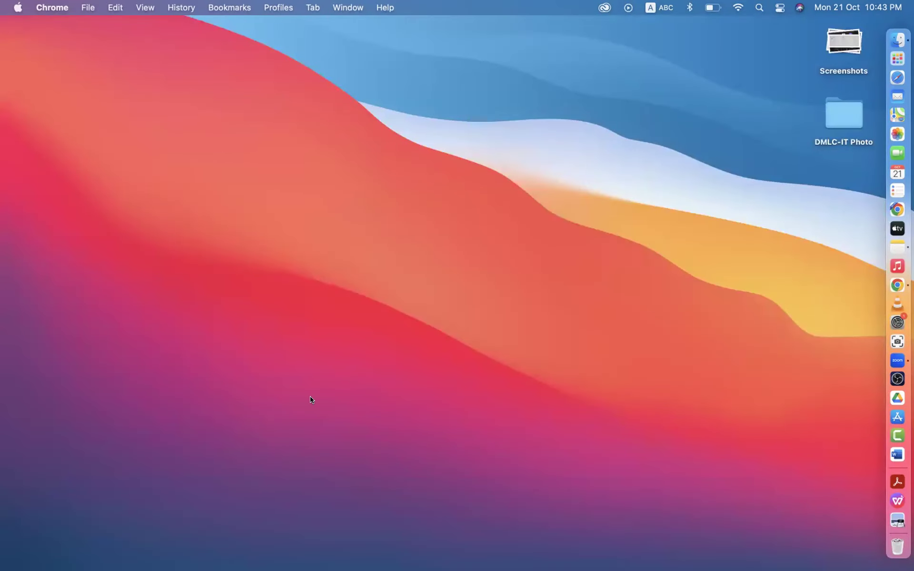
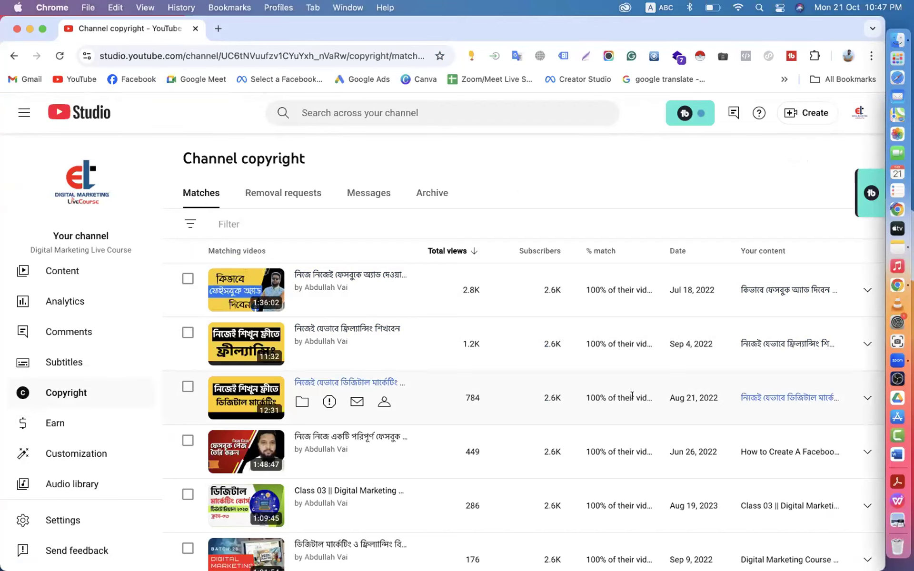
scroll(493, 402, "down", 1)
scroll(493, 404, "up", 1)
scroll(419, 312, "down", 5)
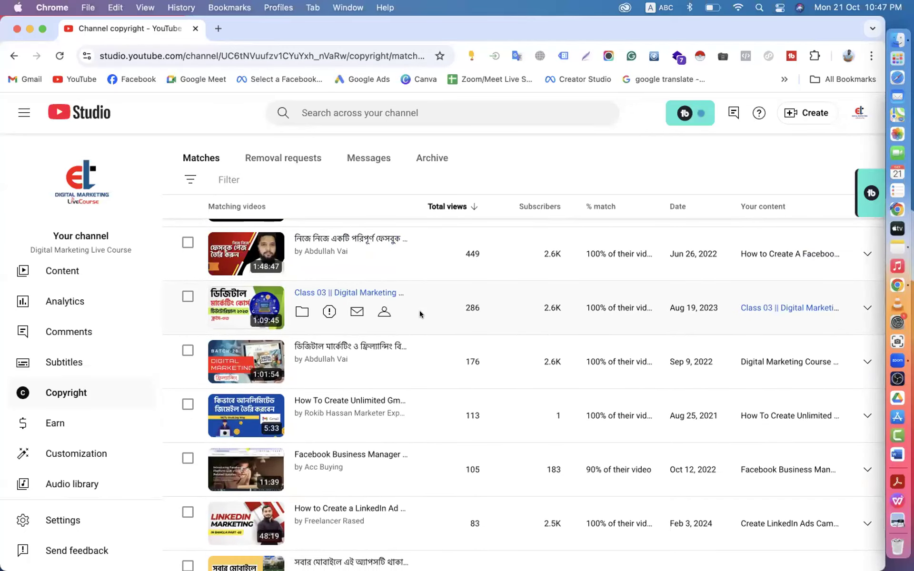
scroll(420, 314, "down", 2)
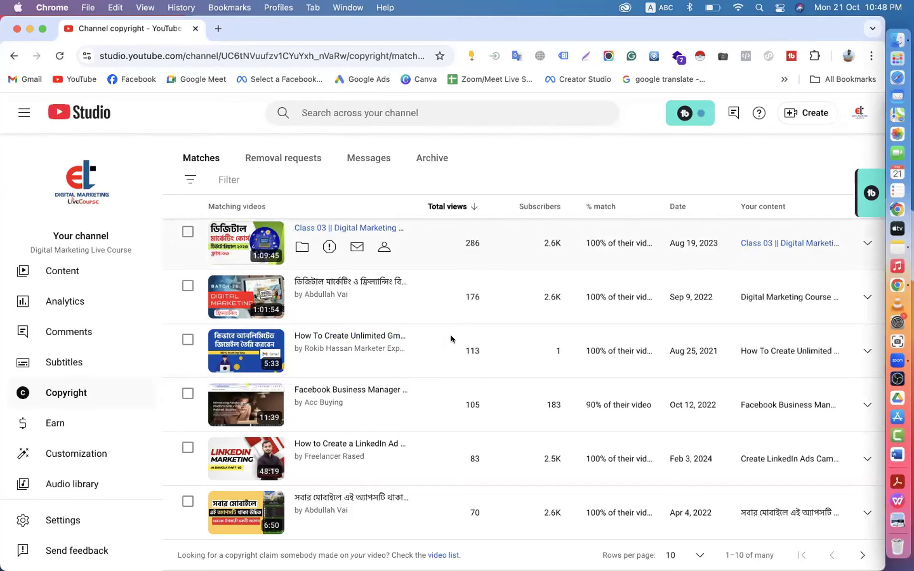
scroll(451, 335, "up", 5)
scroll(451, 339, "down", 5)
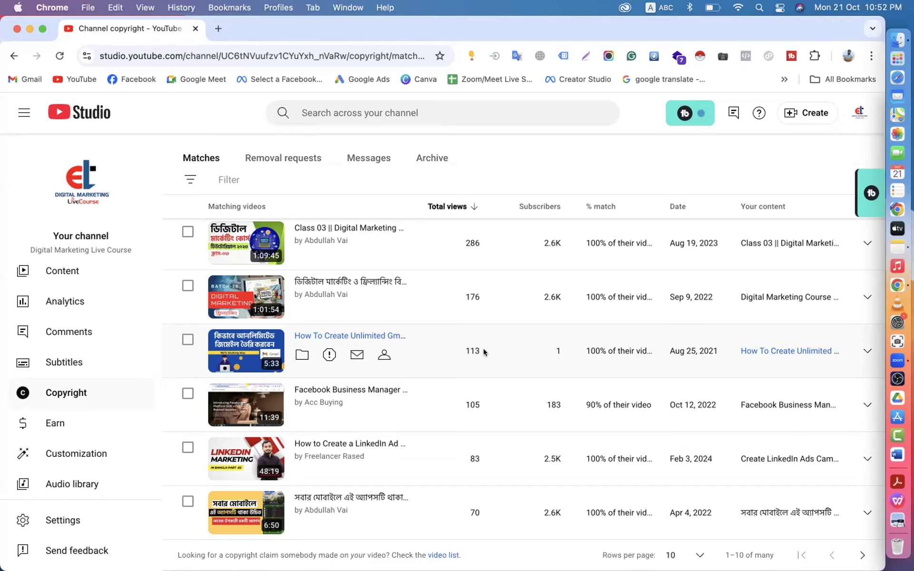
- In a new tab, search Gmail for 'copy' and open the Intellectual Property Copyright email
left_click(218, 29)
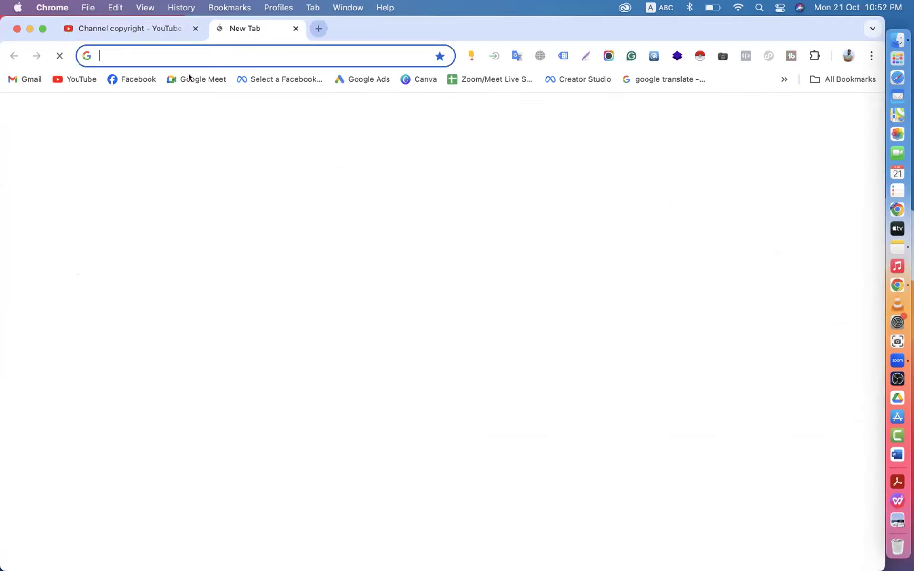
left_click(22, 79)
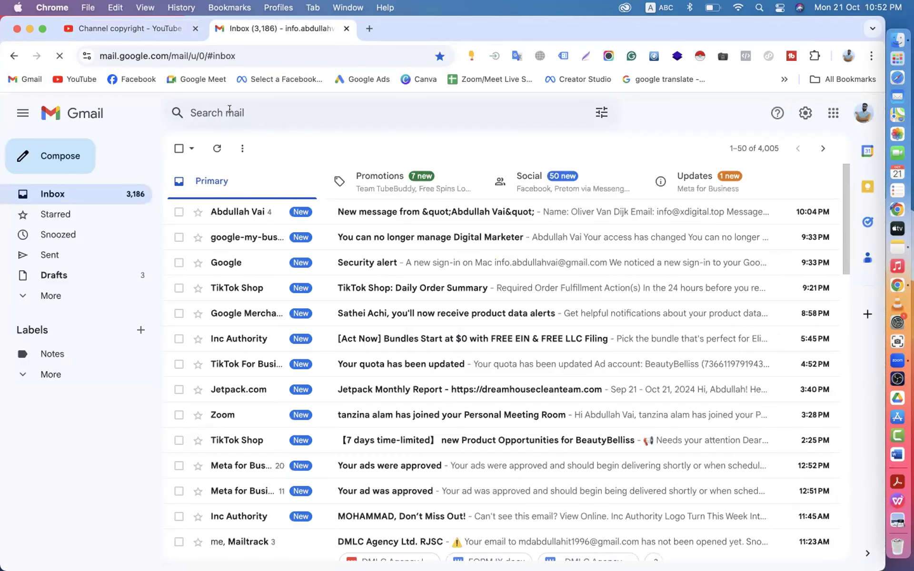
left_click(229, 109)
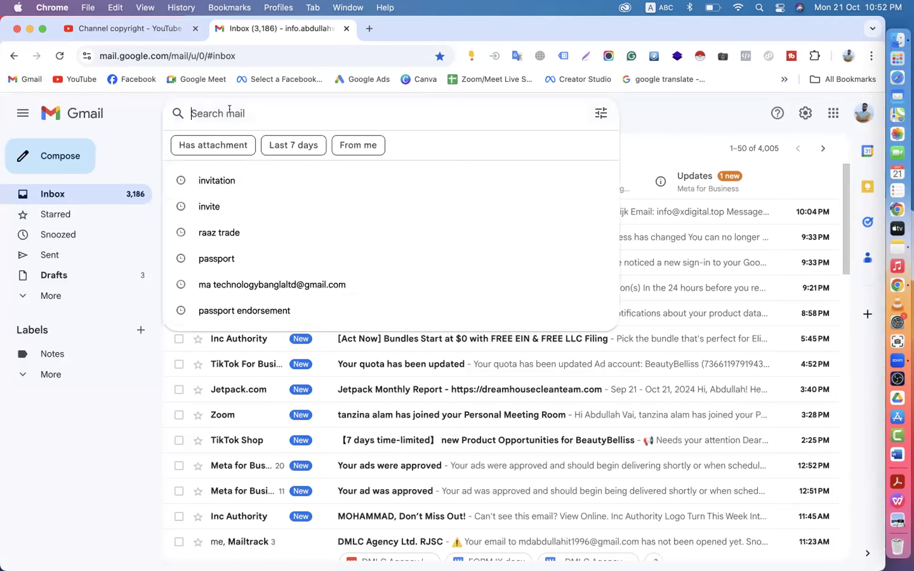
type("itec")
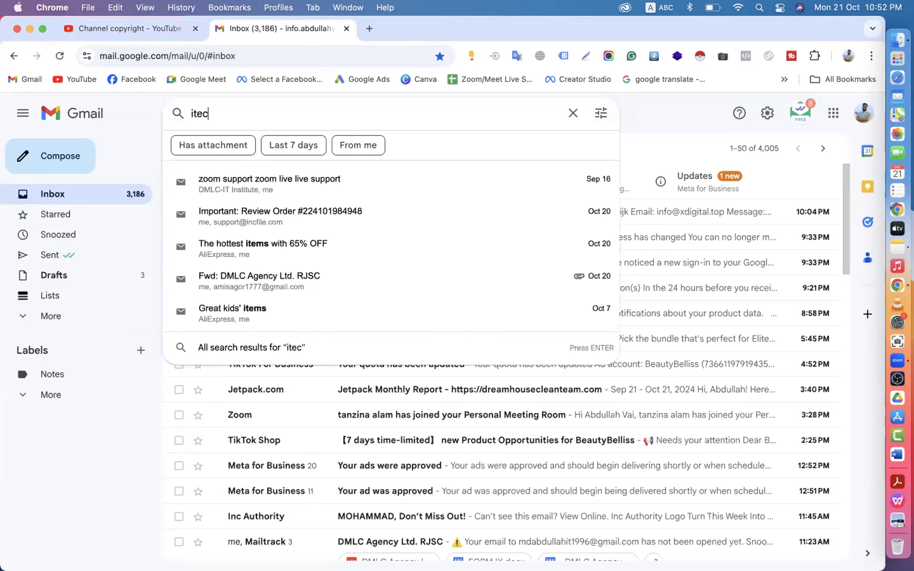
key("BackSpace")
key("BackSpace")
key("BackSpace")
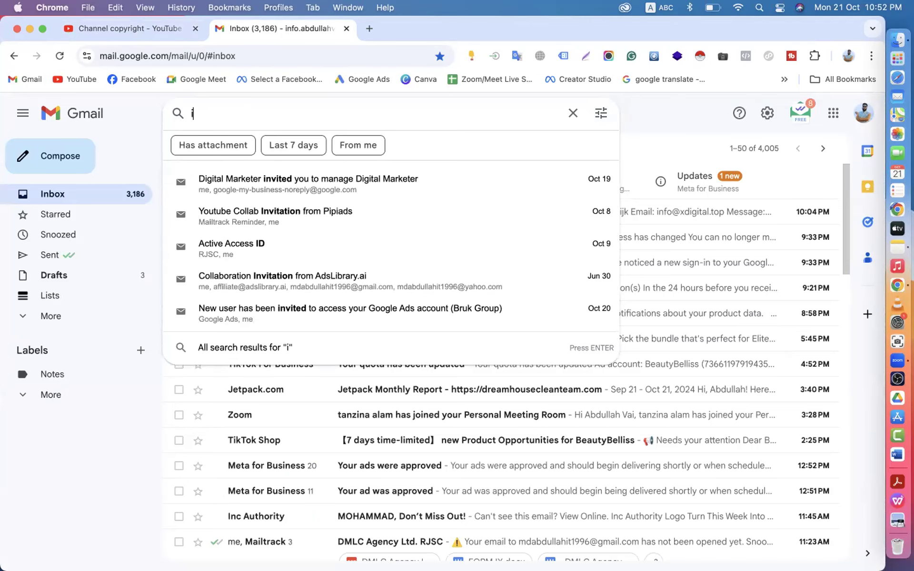
key("BackSpace")
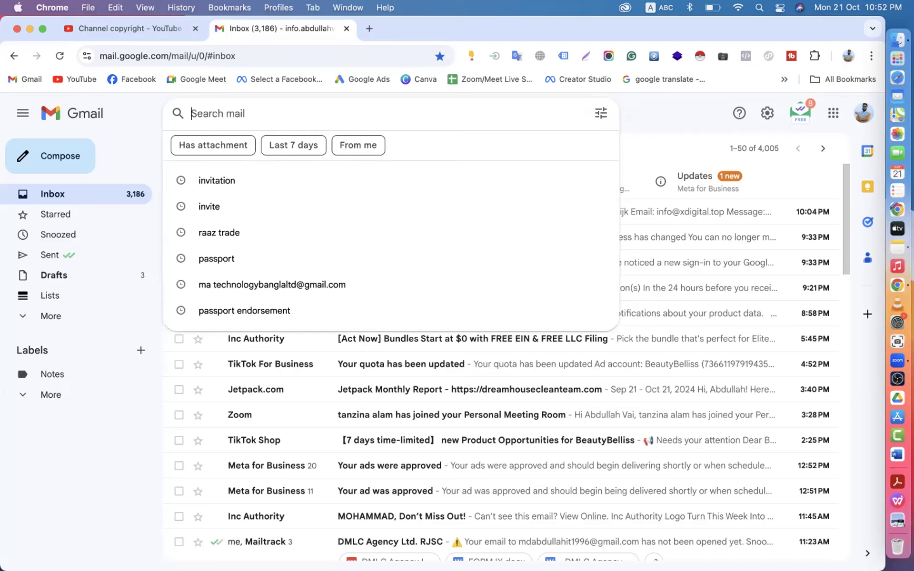
type("inf")
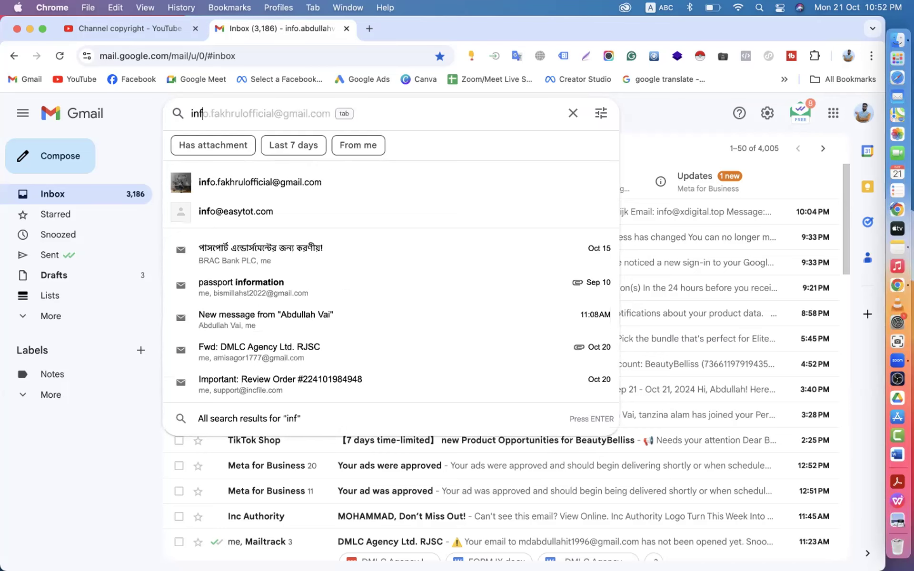
key("BackSpace")
key("BackSpace")
key("BackSpace")
type("copy")
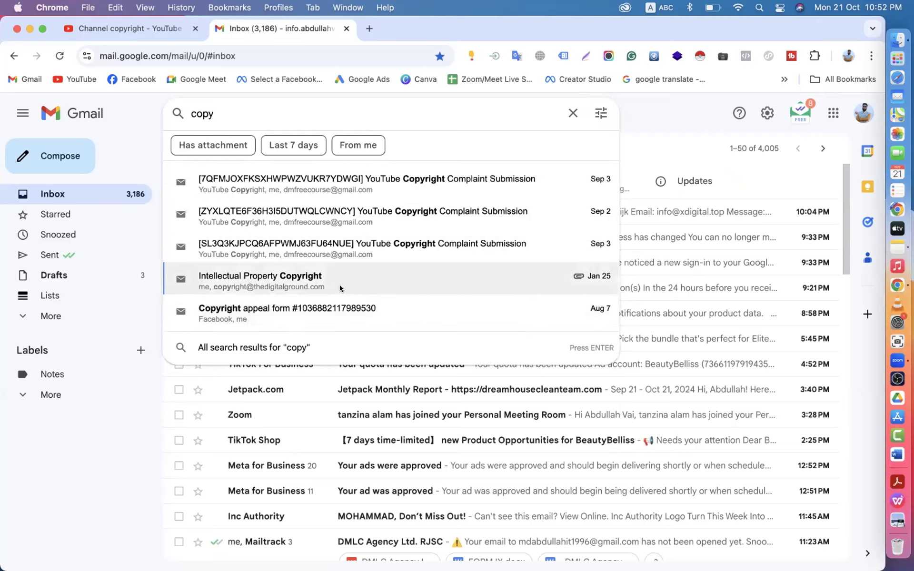
left_click(320, 288)
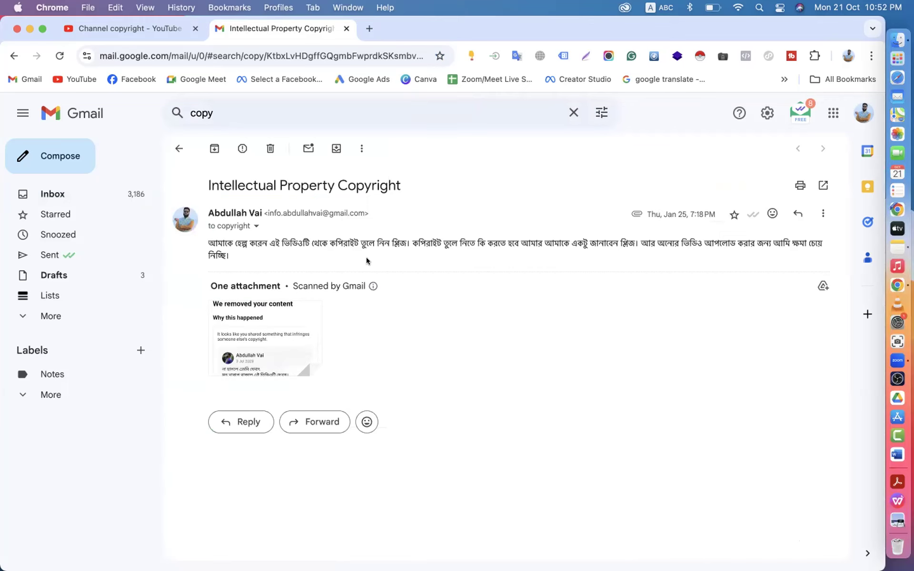
- Highlight the email's sender, date and text, return Gmail to the inbox, and go back to Studio
left_click_drag(205, 243, 484, 330)
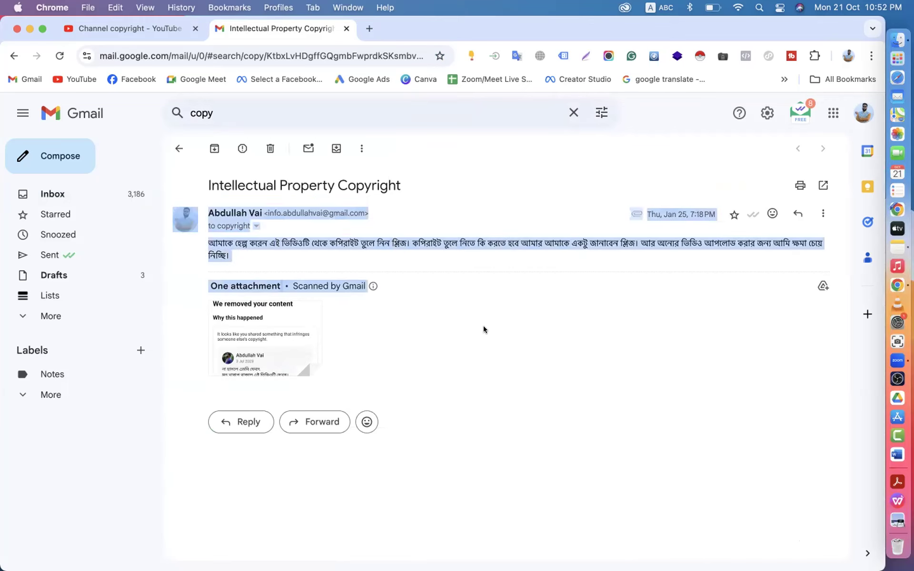
left_click(135, 29)
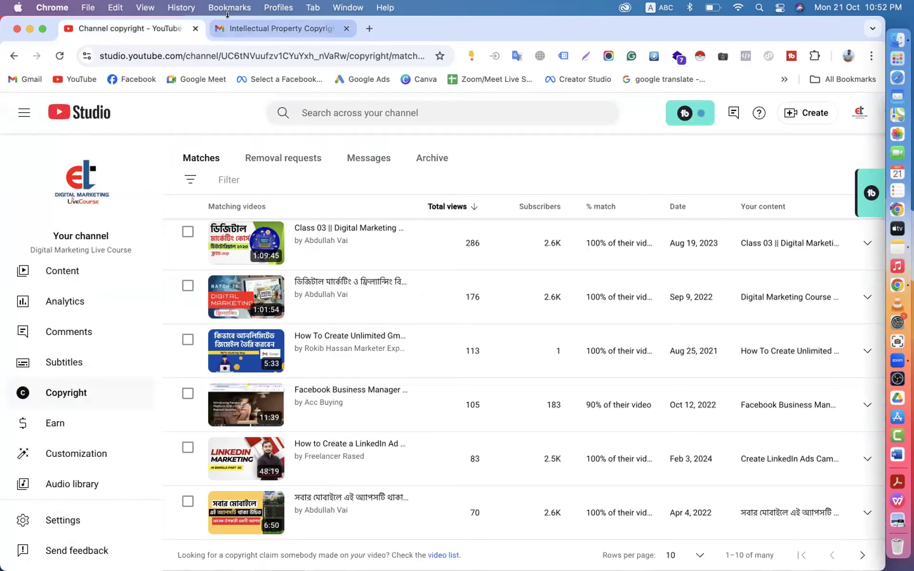
left_click(244, 27)
left_click(171, 149)
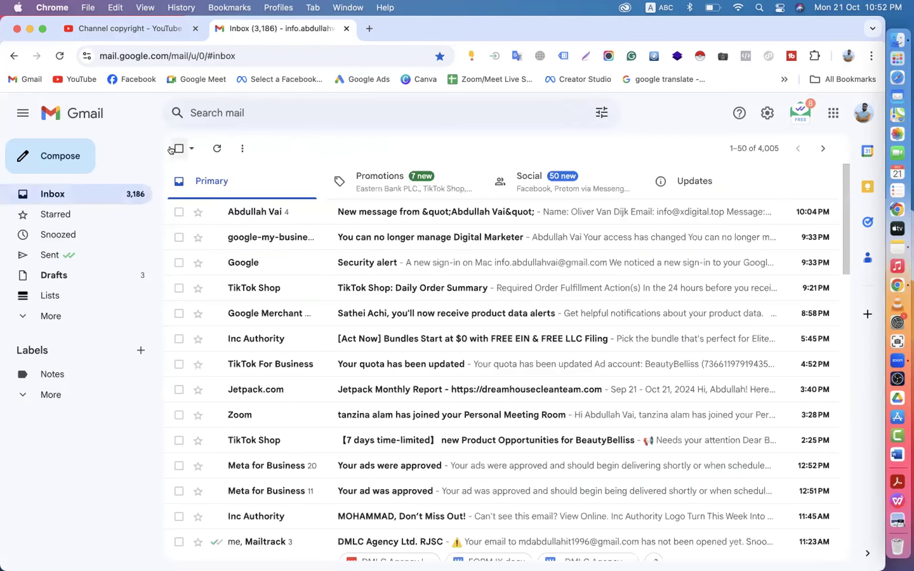
left_click(96, 28)
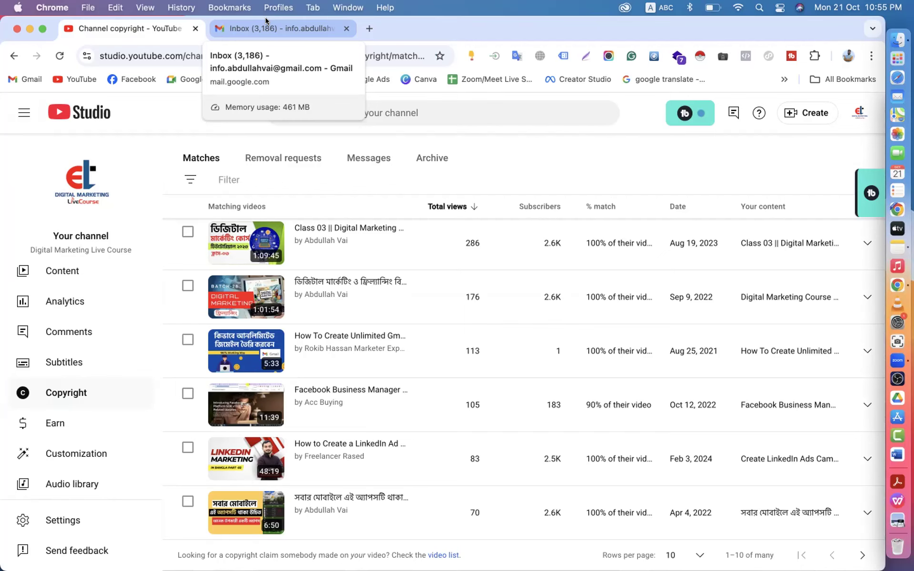
- Search Gmail for 'youtube cop' and read the first YouTube Copyright Complaint Submission email
left_click(265, 28)
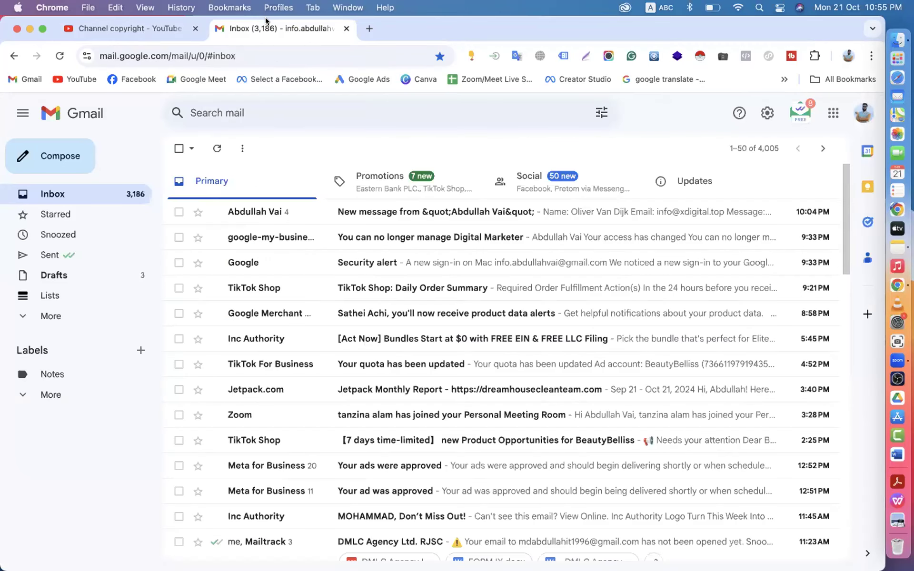
left_click(259, 107)
type("yout")
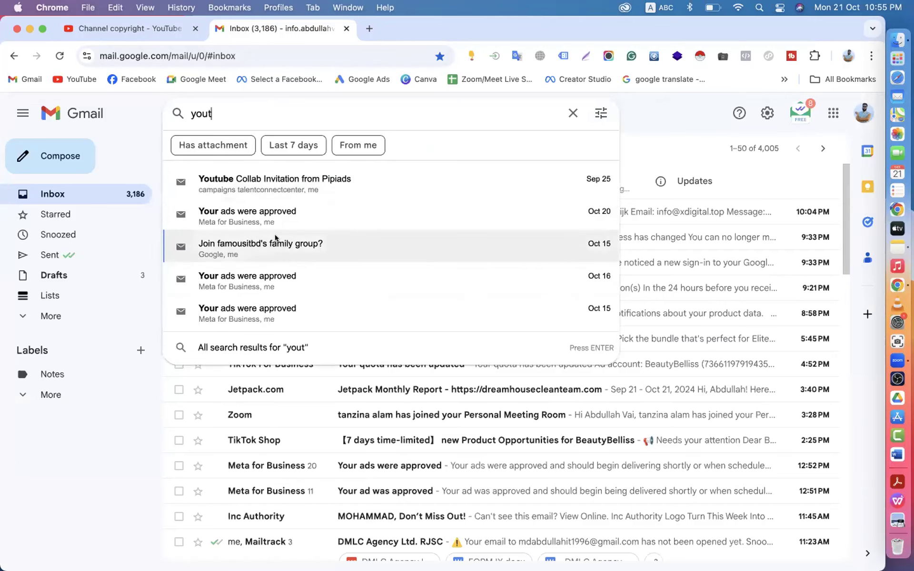
type("ube cop")
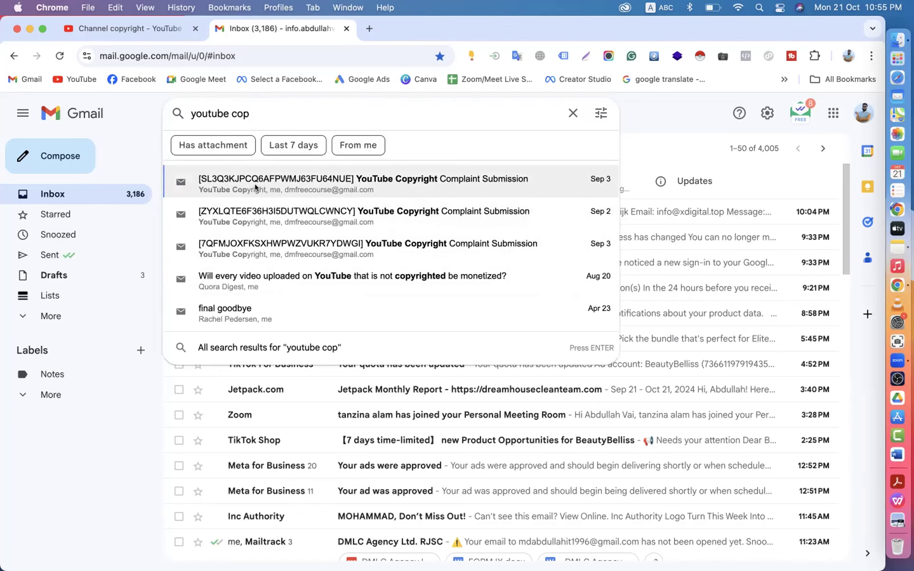
left_click(256, 187)
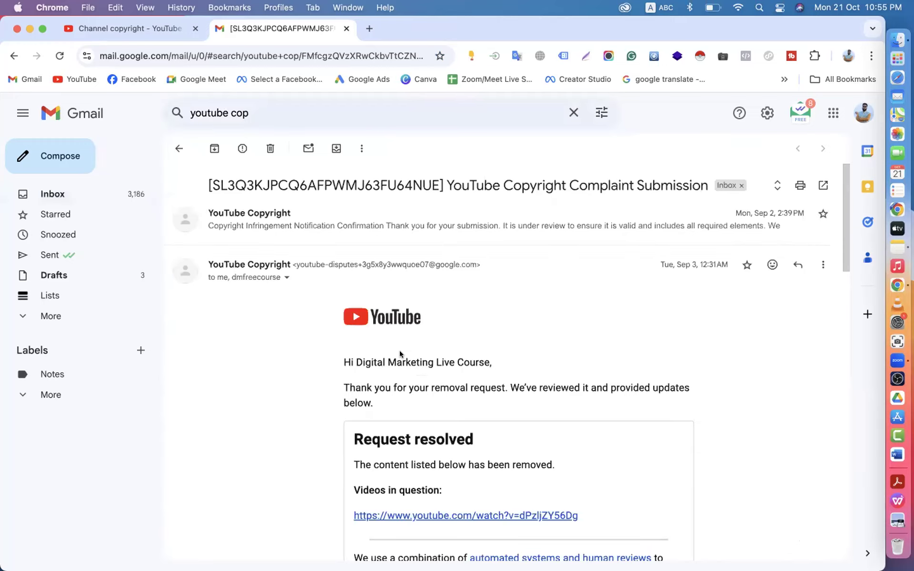
scroll(400, 354, "down", 12)
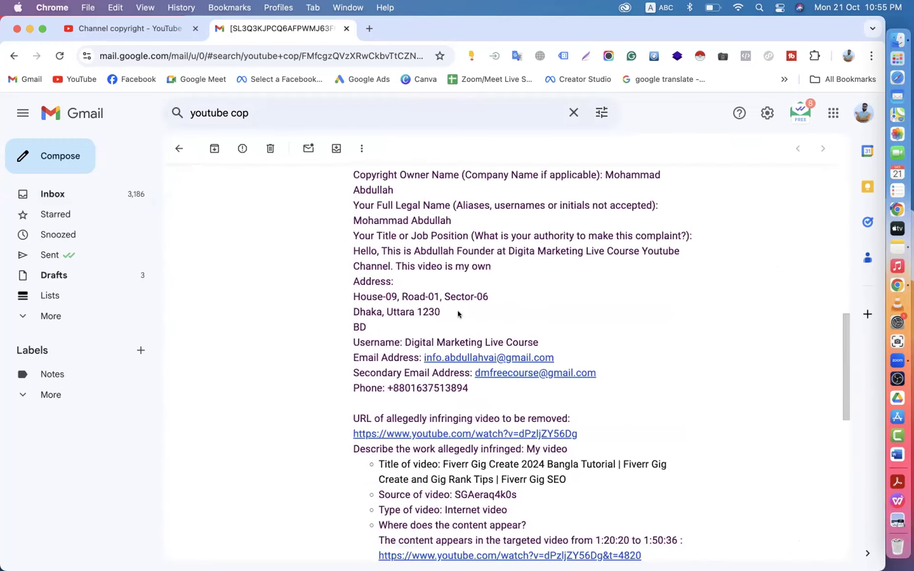
scroll(458, 311, "down", 10)
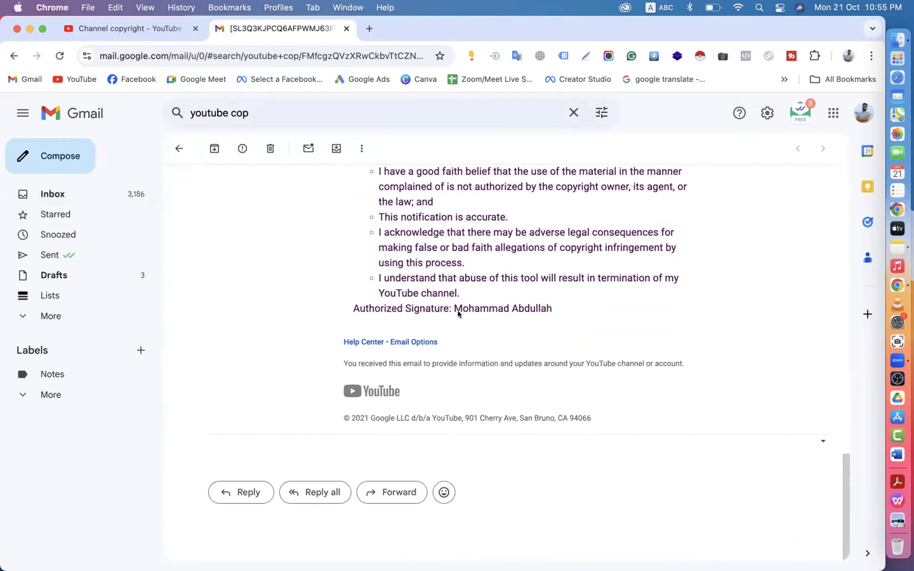
scroll(458, 312, "up", 20)
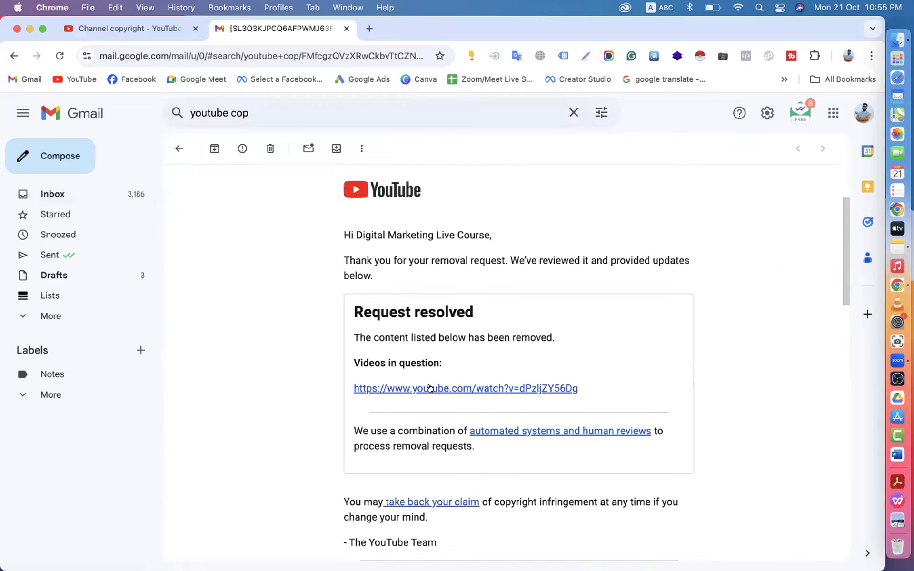
- Open the email's youtube.com/watch link and highlight 'This video has been removed by the uploader'
left_click(430, 389)
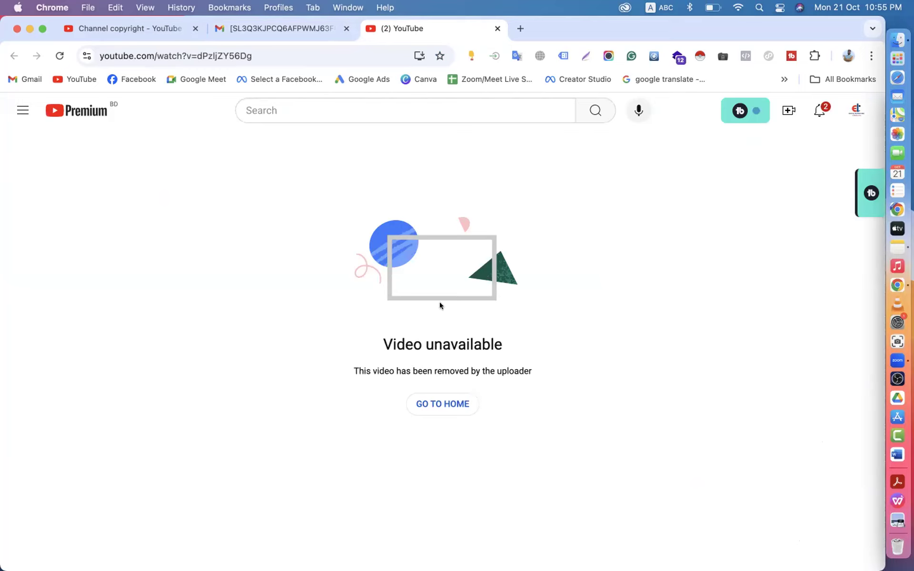
left_click_drag(358, 370, 543, 372)
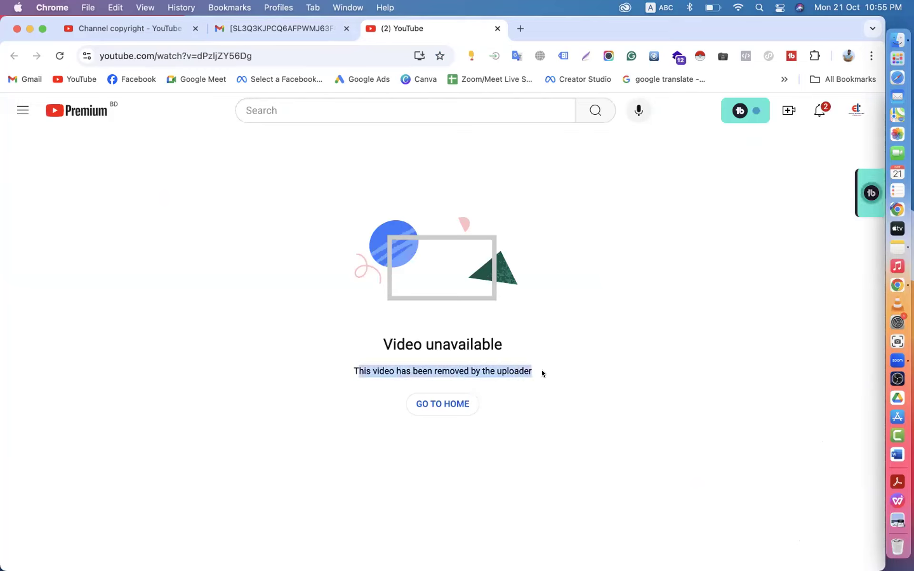